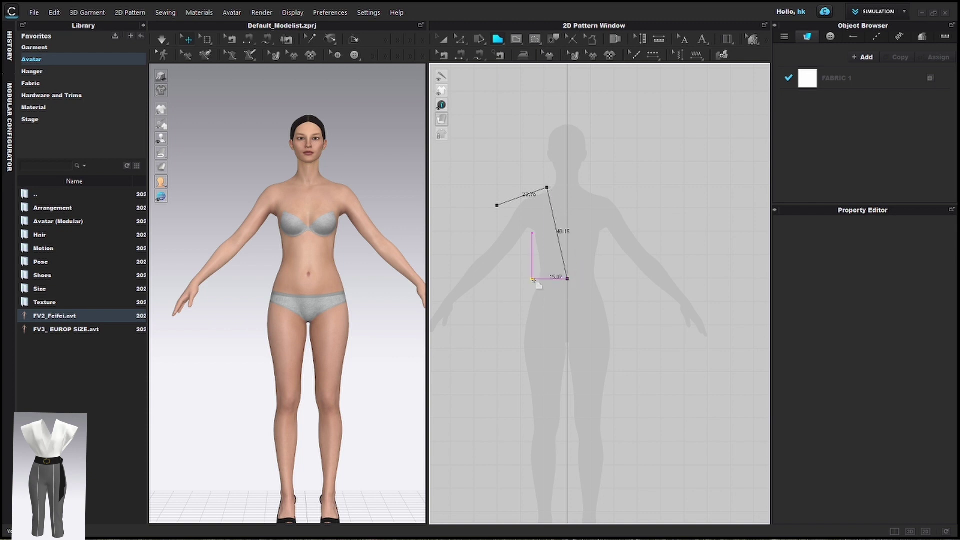
Step: Close the four-sided front bodice pattern and move its lower inner corner past the center line
{"action": "left_click", "coordinate": [497, 209]}
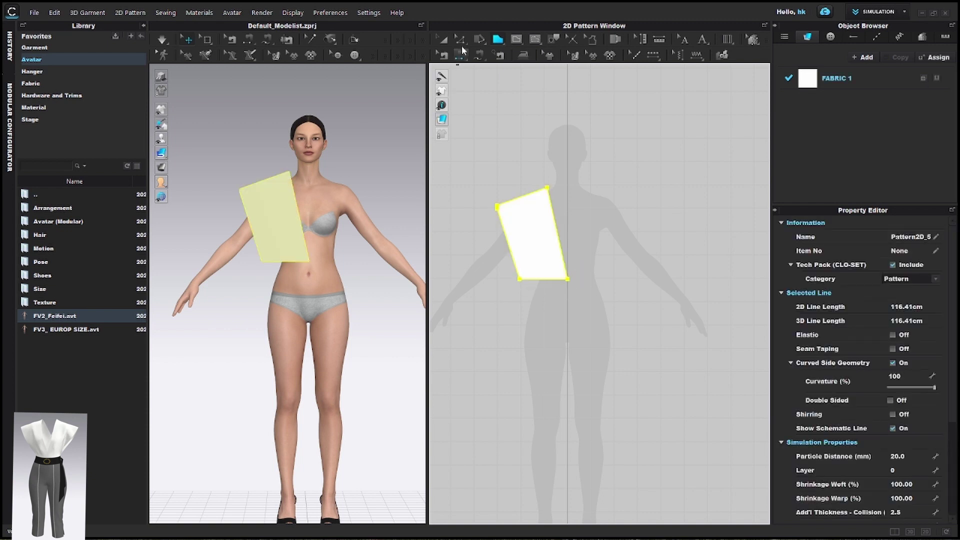
{"action": "key", "text": "z"}
{"action": "scroll", "coordinate": [619, 382], "scroll_direction": "up", "scroll_amount": 5}
{"action": "scroll", "coordinate": [619, 383], "scroll_direction": "up", "scroll_amount": 2}
{"action": "scroll", "coordinate": [619, 383], "scroll_direction": "down", "scroll_amount": 3}
{"action": "left_click", "coordinate": [651, 380]}
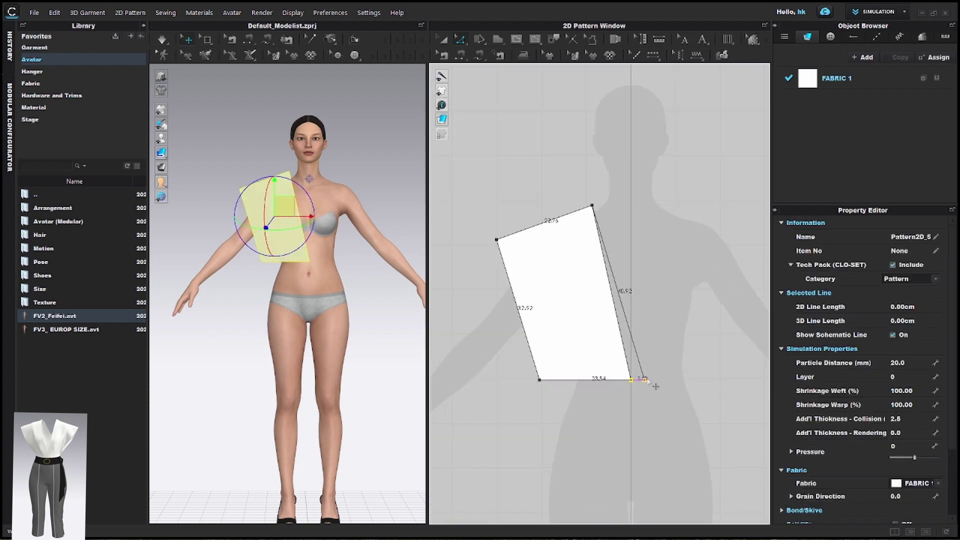
{"action": "left_click", "coordinate": [540, 380]}
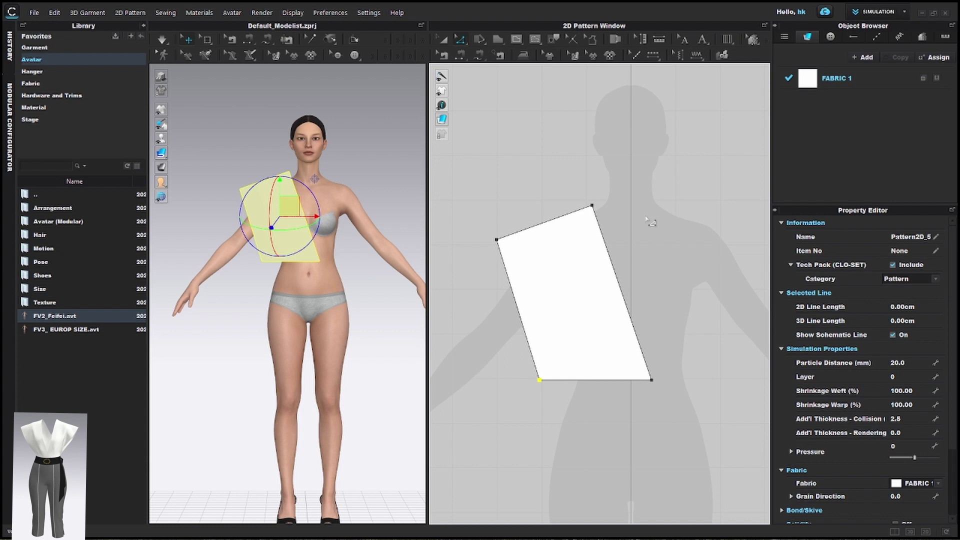
Step: Unfold the front bodice pattern across its slanted shoulder edge
{"action": "middle_click_drag", "start_coordinate": [653, 213], "coordinate": [600, 190]}
{"action": "left_click", "coordinate": [443, 39]}
{"action": "left_click", "coordinate": [512, 235]}
{"action": "left_click", "coordinate": [513, 188]}
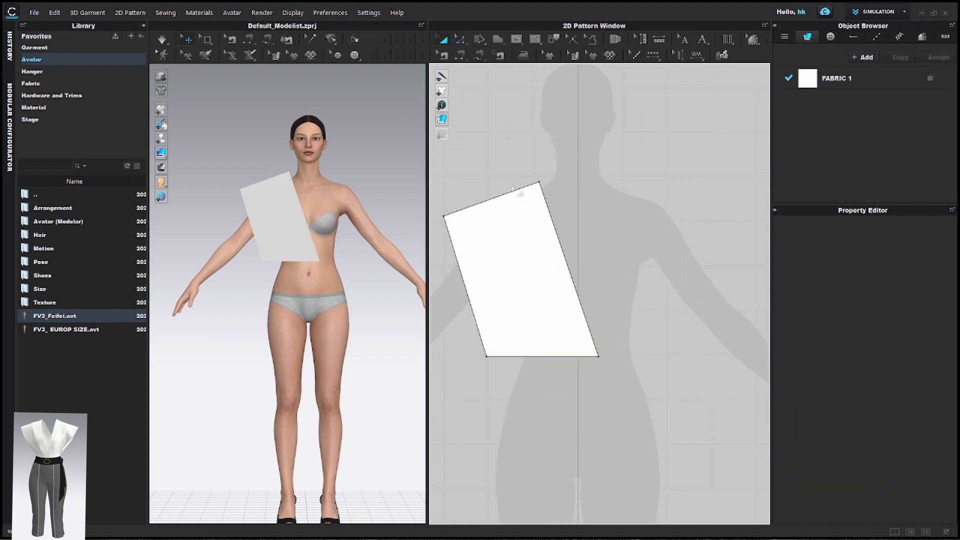
{"action": "right_click", "coordinate": [511, 190]}
{"action": "left_click", "coordinate": [531, 328]}
{"action": "scroll", "coordinate": [550, 325], "scroll_direction": "down", "scroll_amount": 4}
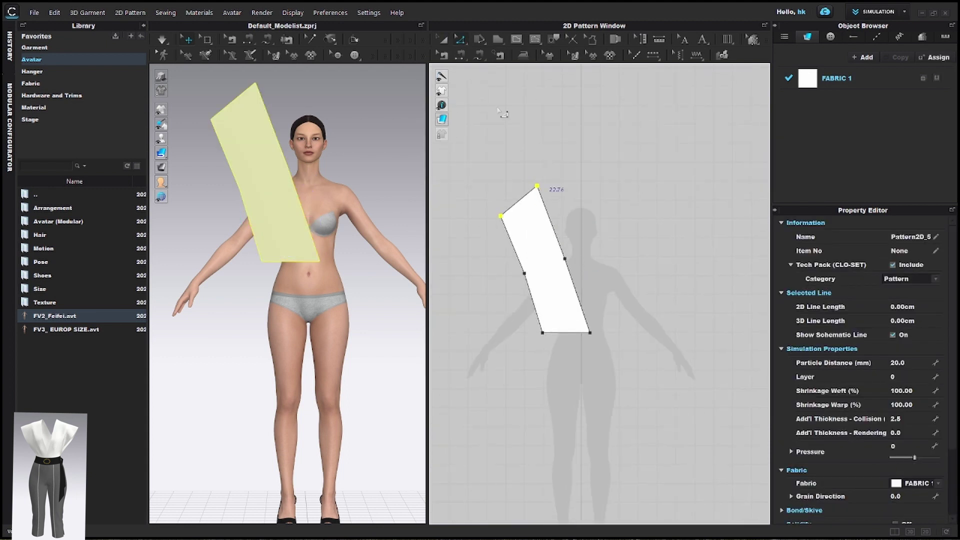
Step: Draw a rectangular waistband about 59.8 cm long just below the bodice pattern
{"action": "left_click", "coordinate": [504, 41]}
{"action": "left_click", "coordinate": [525, 68]}
{"action": "left_click_drag", "start_coordinate": [612, 352], "coordinate": [655, 351]}
{"action": "key", "text": "a"}
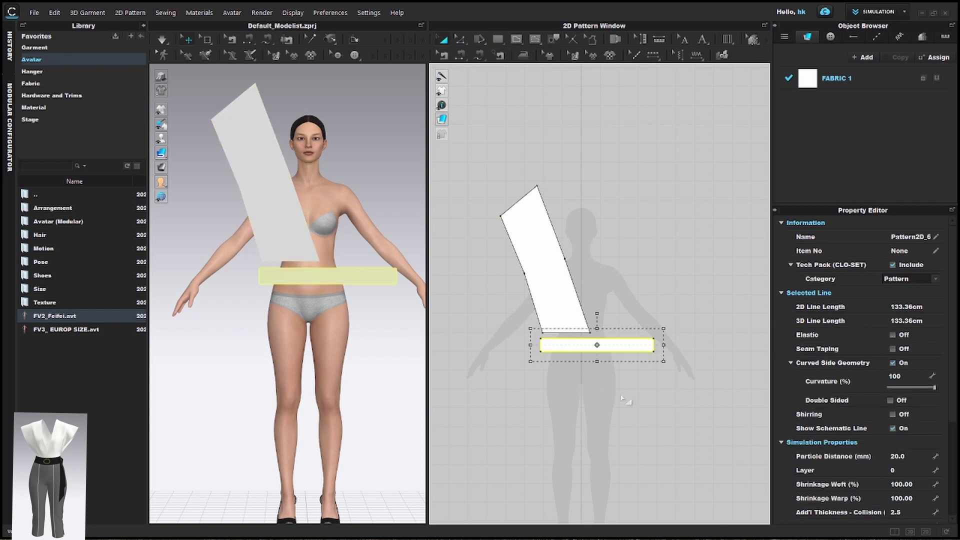
Step: Split the waistband's upper edge uniformly into 2 segments
{"action": "scroll", "coordinate": [596, 339], "scroll_direction": "up", "scroll_amount": 4}
{"action": "left_click", "coordinate": [609, 329]}
{"action": "right_click", "coordinate": [603, 329]}
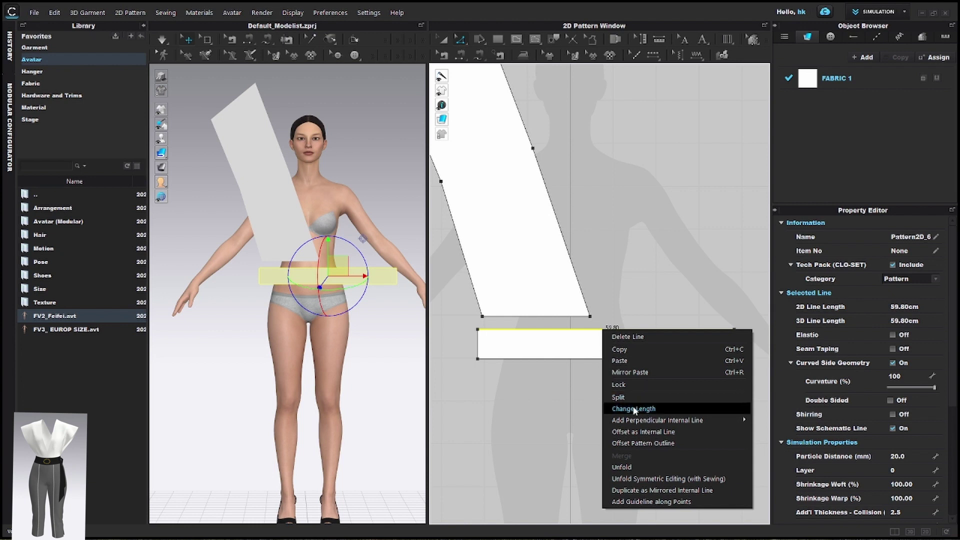
{"action": "left_click", "coordinate": [622, 397]}
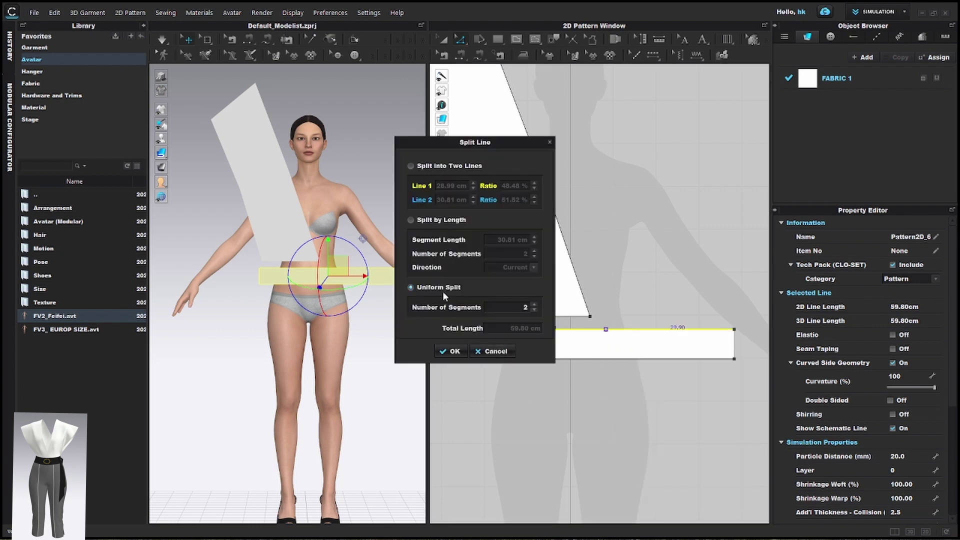
{"action": "left_click", "coordinate": [450, 351]}
Step: Show the avatar's arrangement points and wrap the waistband from the center front waist point
{"action": "mouse_move", "coordinate": [161, 138]}
{"action": "left_click", "coordinate": [191, 138]}
{"action": "left_click_drag", "start_coordinate": [308, 276], "coordinate": [309, 345]}
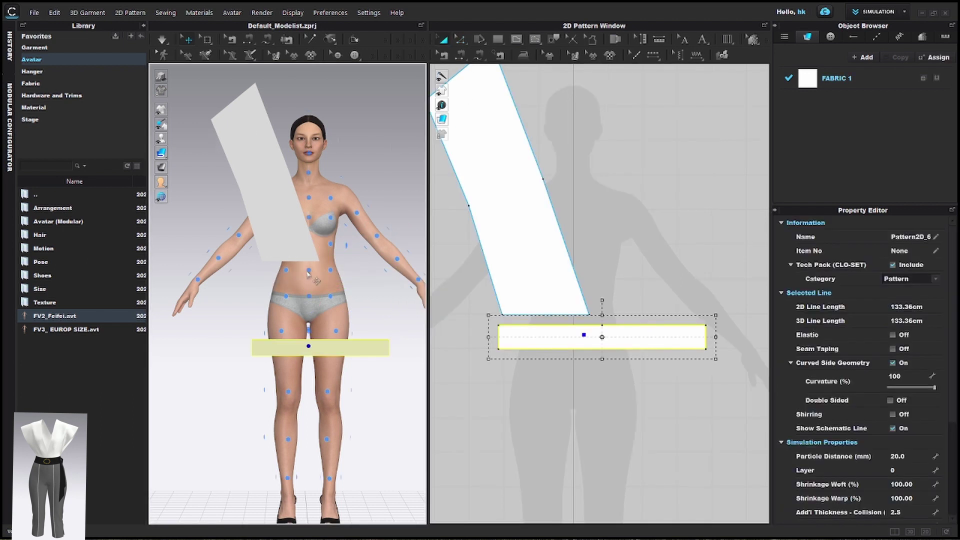
{"action": "left_click", "coordinate": [309, 274]}
Step: Sew the waistband's two short ends together at the center back
{"action": "right_click_drag", "start_coordinate": [370, 320], "coordinate": [245, 320]}
{"action": "left_click", "coordinate": [461, 55]}
{"action": "left_click", "coordinate": [499, 339]}
{"action": "left_click", "coordinate": [706, 339]}
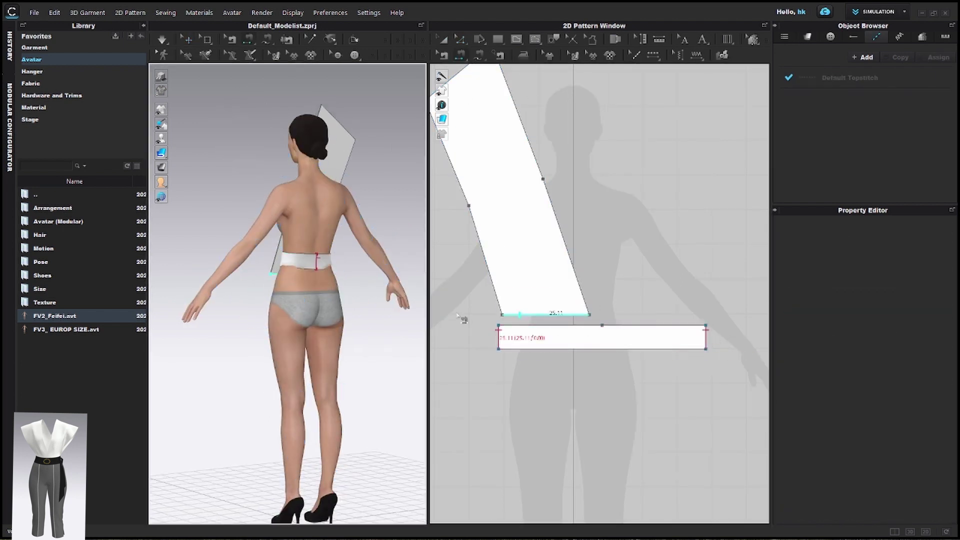
Step: Draw an internal line across the unfolded bodice between its two mid-side points and apply Cut & Sew to it
{"action": "key", "text": "2"}
{"action": "key", "text": "a"}
{"action": "left_click", "coordinate": [522, 186]}
{"action": "key", "text": "z"}
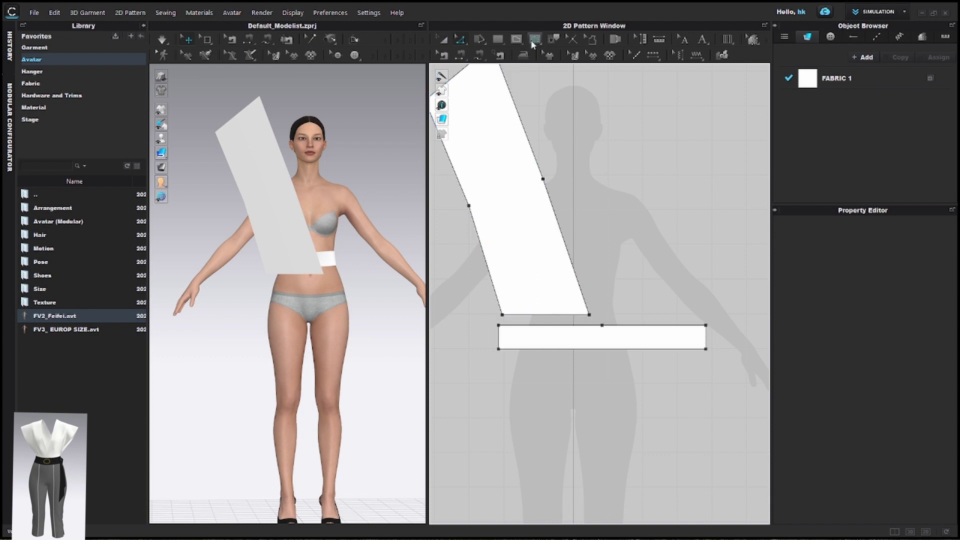
{"action": "double_click", "coordinate": [543, 179]}
{"action": "key", "text": "z"}
{"action": "right_click", "coordinate": [504, 191]}
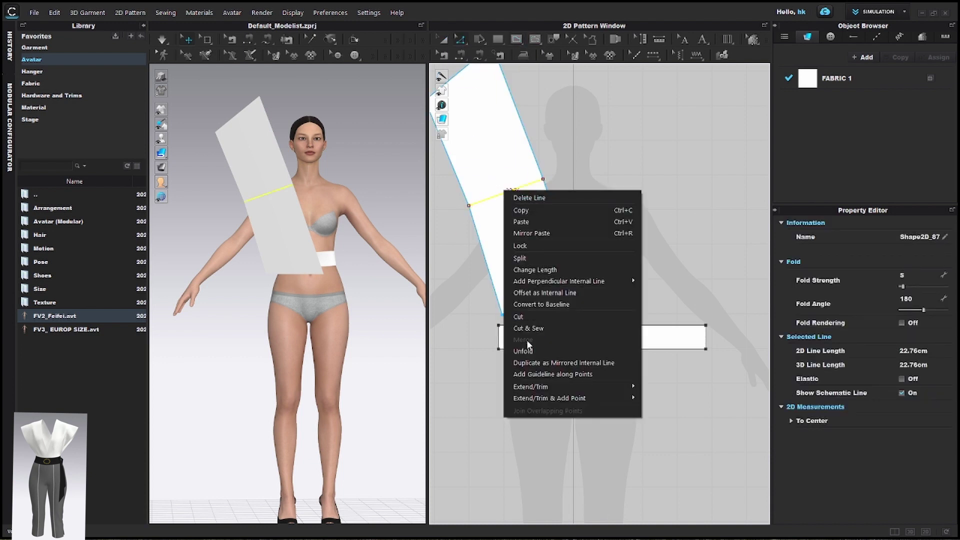
{"action": "left_click", "coordinate": [526, 329]}
Step: Rotate the upper bodice piece over the shoulder and position it behind the avatar's back
{"action": "left_click", "coordinate": [476, 145]}
{"action": "key", "text": "4"}
{"action": "left_click", "coordinate": [352, 173]}
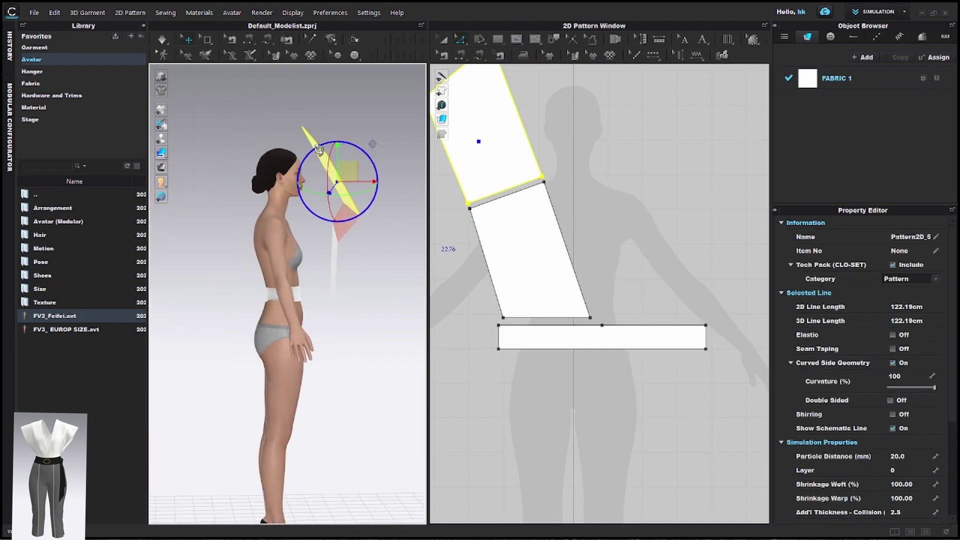
{"action": "left_click_drag", "start_coordinate": [351, 173], "coordinate": [260, 242]}
{"action": "right_click_drag", "start_coordinate": [259, 242], "coordinate": [381, 245]}
{"action": "left_click_drag", "start_coordinate": [368, 235], "coordinate": [340, 231]}
{"action": "left_click_drag", "start_coordinate": [316, 235], "coordinate": [333, 242]}
{"action": "right_click_drag", "start_coordinate": [374, 270], "coordinate": [120, 259]}
{"action": "left_click", "coordinate": [280, 223]}
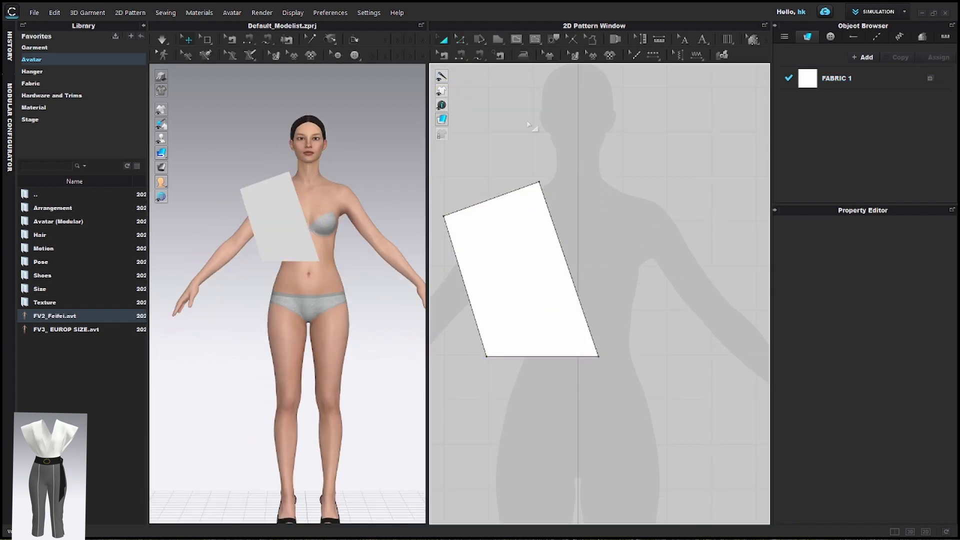
Step: Unfold the four-sided bodice pattern across its shoulder edge to form a front-and-back piece
{"action": "left_click", "coordinate": [511, 189]}
{"action": "right_click", "coordinate": [511, 189]}
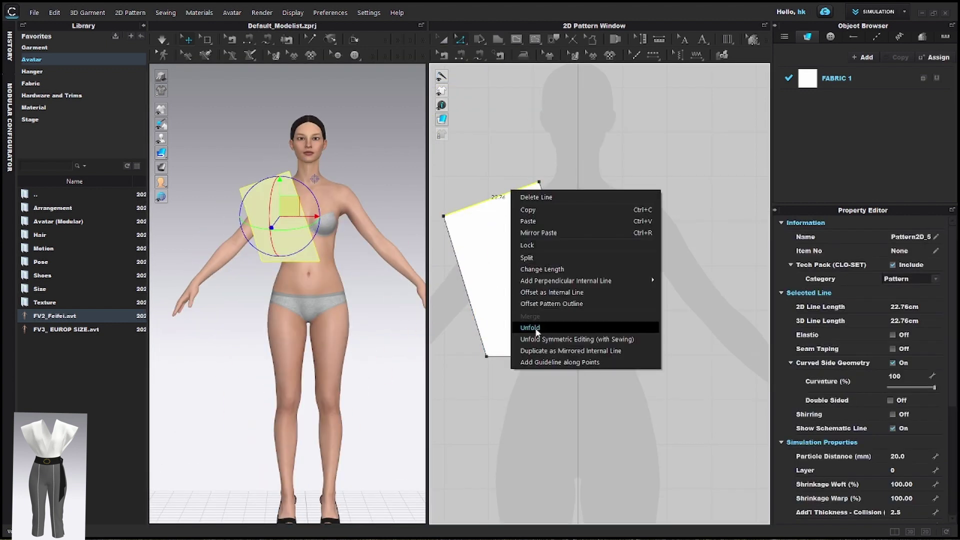
{"action": "left_click", "coordinate": [536, 331]}
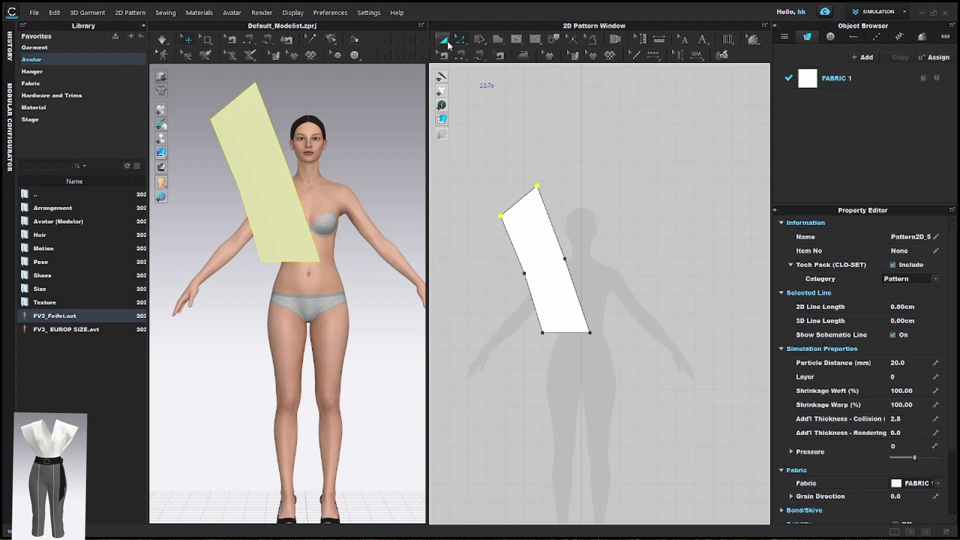
Step: Draw a rectangle about 59.8 cm long beneath the unfolded bodice as the waistband
{"action": "left_click", "coordinate": [498, 40]}
{"action": "left_click_drag", "start_coordinate": [611, 351], "coordinate": [654, 351]}
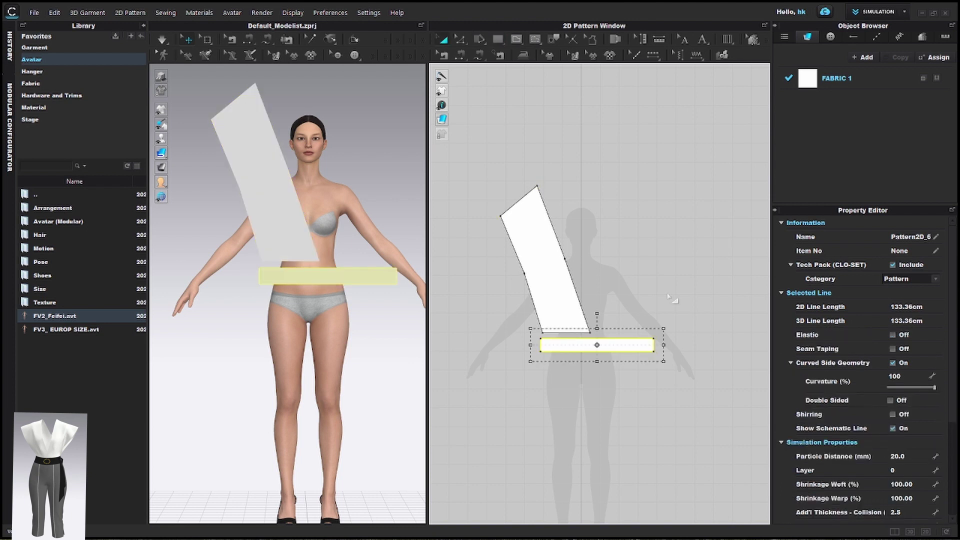
{"action": "key", "text": "Escape"}
Step: Divide the waistband's upper edge with a Uniform Split into 2 segments
{"action": "scroll", "coordinate": [589, 342], "scroll_direction": "up", "scroll_amount": 4}
{"action": "right_click", "coordinate": [604, 329]}
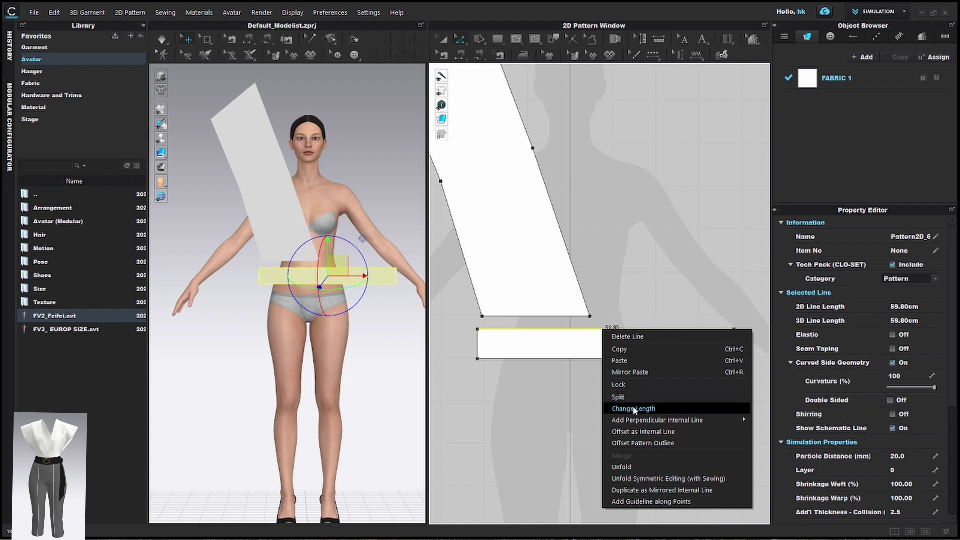
{"action": "left_click", "coordinate": [619, 397]}
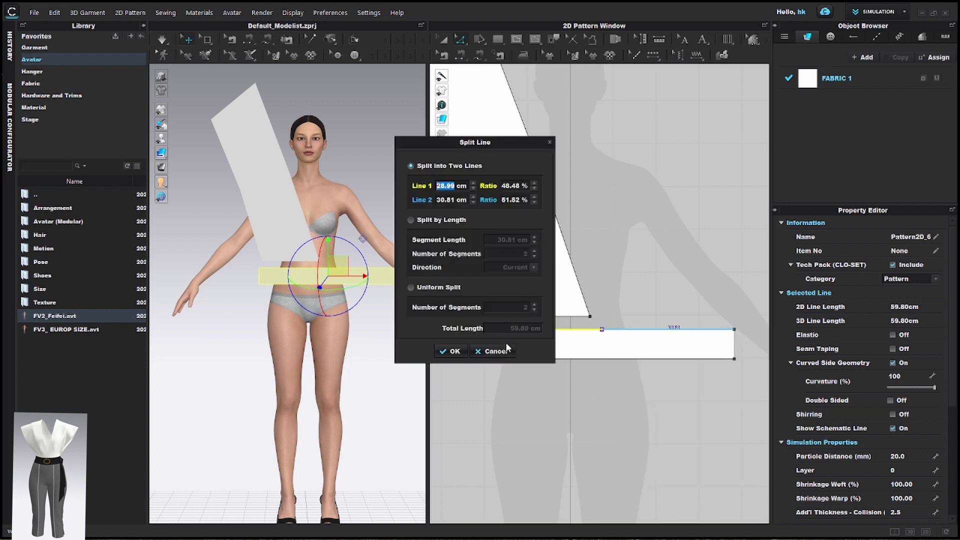
{"action": "left_click", "coordinate": [450, 351]}
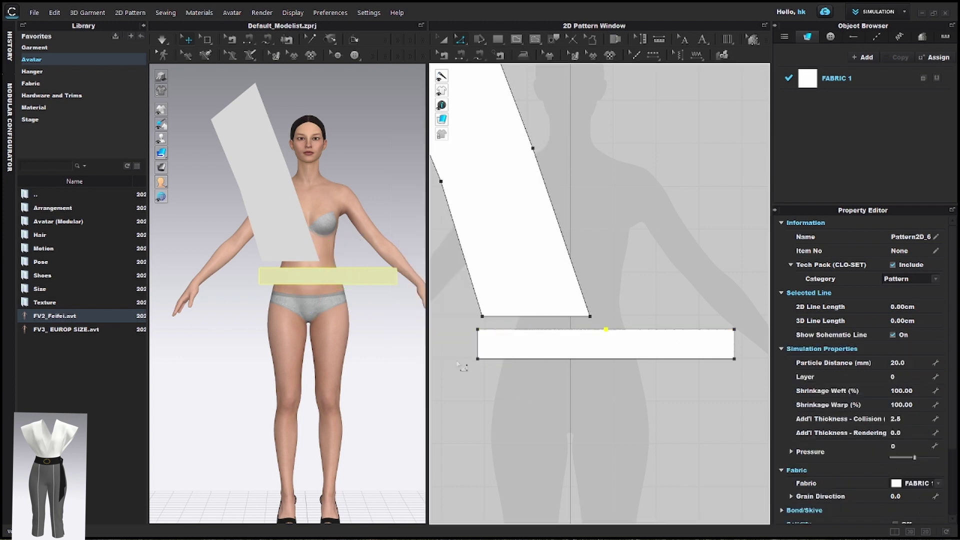
Step: Display the arrangement points and place the waistband around the avatar using the center front waist point
{"action": "left_click", "coordinate": [445, 43]}
{"action": "mouse_move", "coordinate": [165, 136]}
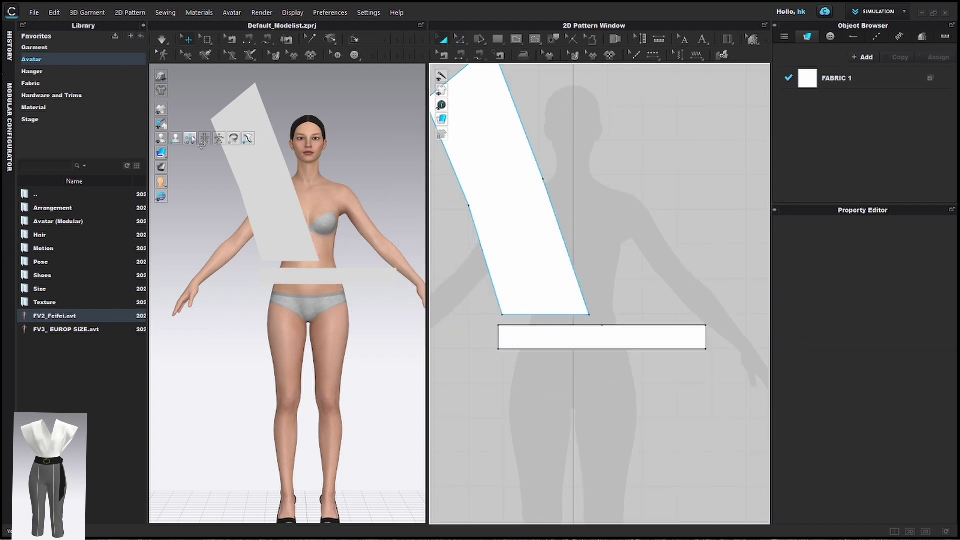
{"action": "left_click", "coordinate": [194, 137]}
{"action": "left_click_drag", "start_coordinate": [316, 275], "coordinate": [309, 346]}
{"action": "left_click", "coordinate": [309, 272]}
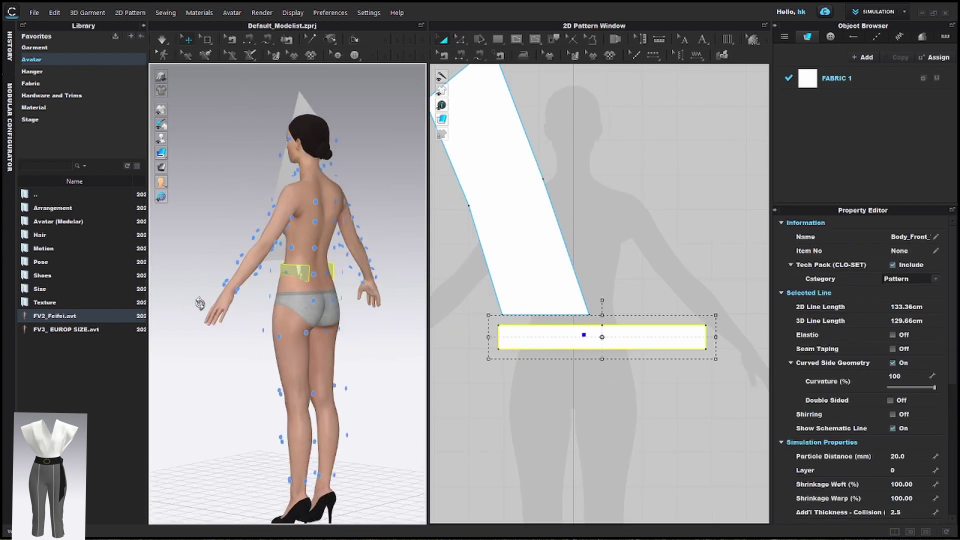
Step: Join the waistband's short ends with a segment seam at the center back
{"action": "left_click", "coordinate": [460, 55]}
{"action": "left_click", "coordinate": [710, 339]}
{"action": "key", "text": "space"}
{"action": "key", "text": "space"}
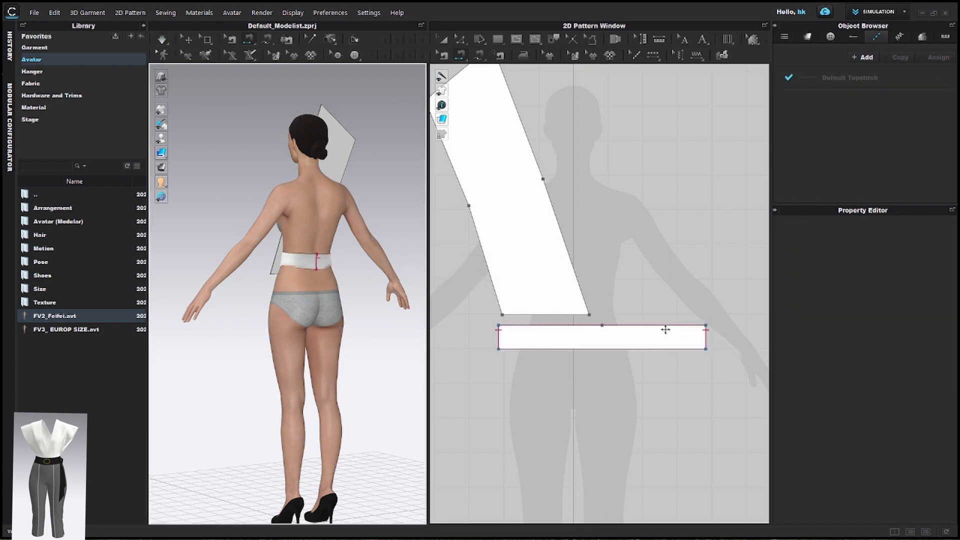
Step: Draw an internal line joining the unfolded bodice's two mid-side points, and Cut & Sew the pattern along it
{"action": "key", "text": "2"}
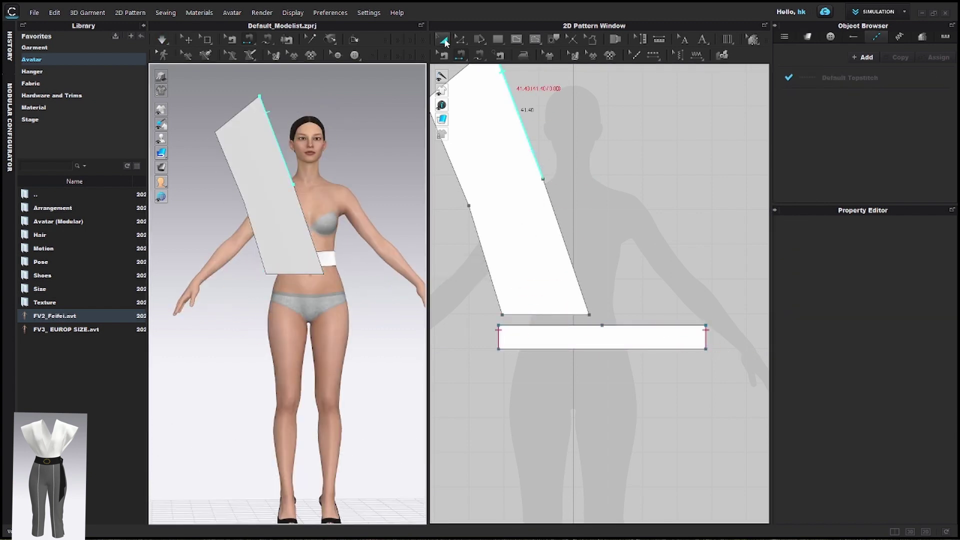
{"action": "left_click", "coordinate": [445, 41]}
{"action": "left_click", "coordinate": [516, 39]}
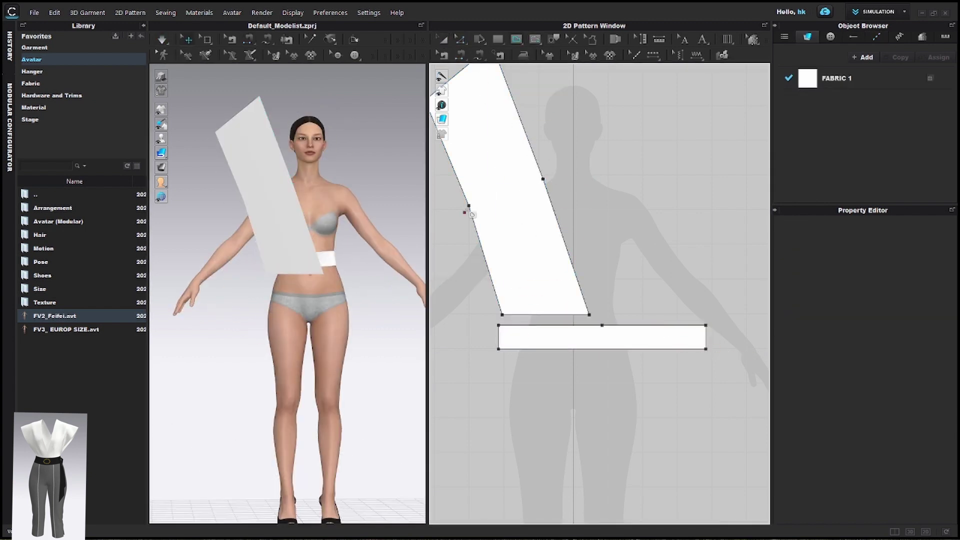
{"action": "left_click", "coordinate": [468, 205]}
{"action": "double_click", "coordinate": [543, 179]}
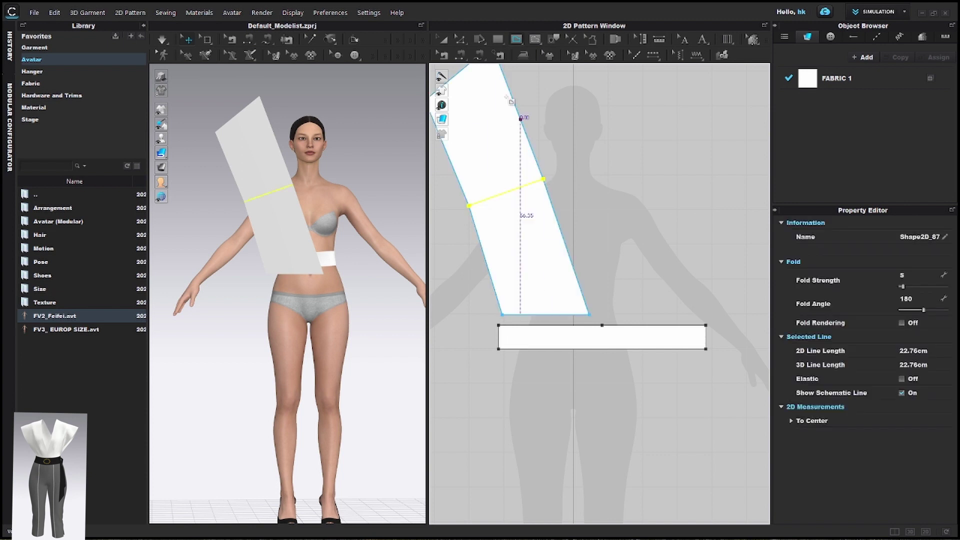
{"action": "right_click", "coordinate": [503, 193]}
{"action": "left_click", "coordinate": [524, 325]}
Step: Rotate the upper bodice piece over the shoulder and align it behind the avatar's back, opposite the front piece
{"action": "left_click", "coordinate": [249, 167]}
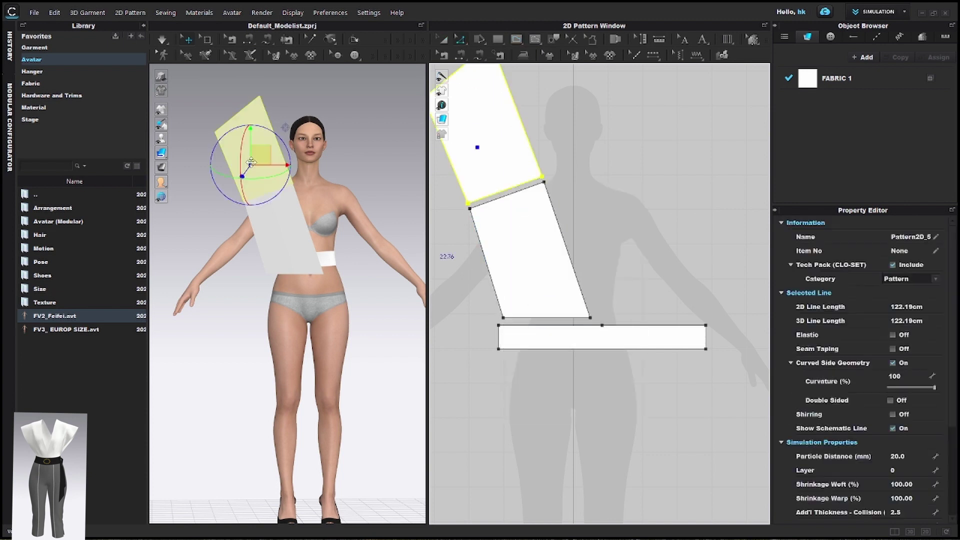
{"action": "right_click_drag", "start_coordinate": [320, 236], "coordinate": [399, 230]}
{"action": "middle_click_drag", "start_coordinate": [398, 230], "coordinate": [484, 262]}
{"action": "left_click", "coordinate": [338, 182]}
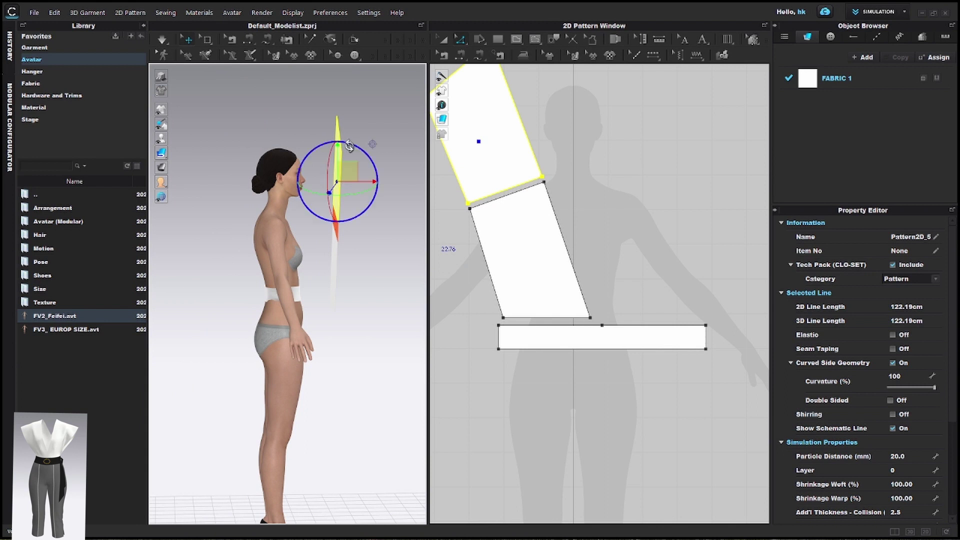
{"action": "left_click_drag", "start_coordinate": [347, 142], "coordinate": [281, 257]}
{"action": "left_click_drag", "start_coordinate": [349, 173], "coordinate": [256, 241]}
{"action": "right_click_drag", "start_coordinate": [256, 241], "coordinate": [358, 248]}
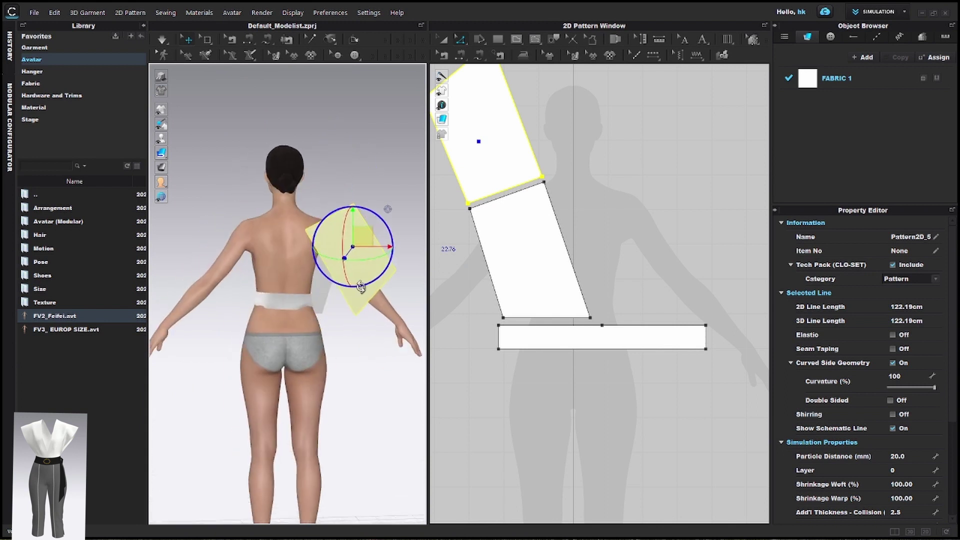
{"action": "left_click_drag", "start_coordinate": [358, 247], "coordinate": [321, 250]}
{"action": "right_click_drag", "start_coordinate": [321, 250], "coordinate": [127, 258]}
{"action": "left_click_drag", "start_coordinate": [295, 245], "coordinate": [259, 216]}
Step: Select both bodice pieces and paste a linked symmetric copy on the other side of the center line
{"action": "scroll", "coordinate": [550, 350], "scroll_direction": "down", "scroll_amount": 4}
{"action": "left_click_drag", "start_coordinate": [470, 196], "coordinate": [591, 336]}
{"action": "right_click", "coordinate": [536, 293]}
{"action": "left_click", "coordinate": [443, 40]}
{"action": "left_click_drag", "start_coordinate": [460, 138], "coordinate": [595, 338]}
{"action": "right_click", "coordinate": [540, 311]}
{"action": "left_click", "coordinate": [580, 114]}
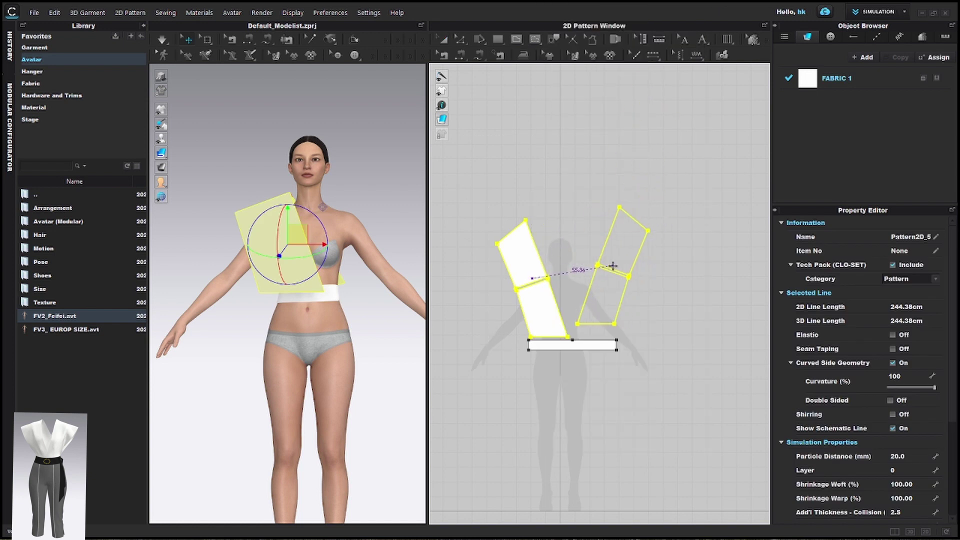
{"action": "left_click", "coordinate": [613, 266]}
Step: Move the mirrored bodice pieces in 3D onto the avatar's other shoulder so the fronts overlap
{"action": "scroll", "coordinate": [369, 294], "scroll_direction": "down", "scroll_amount": 2}
{"action": "left_click", "coordinate": [381, 235]}
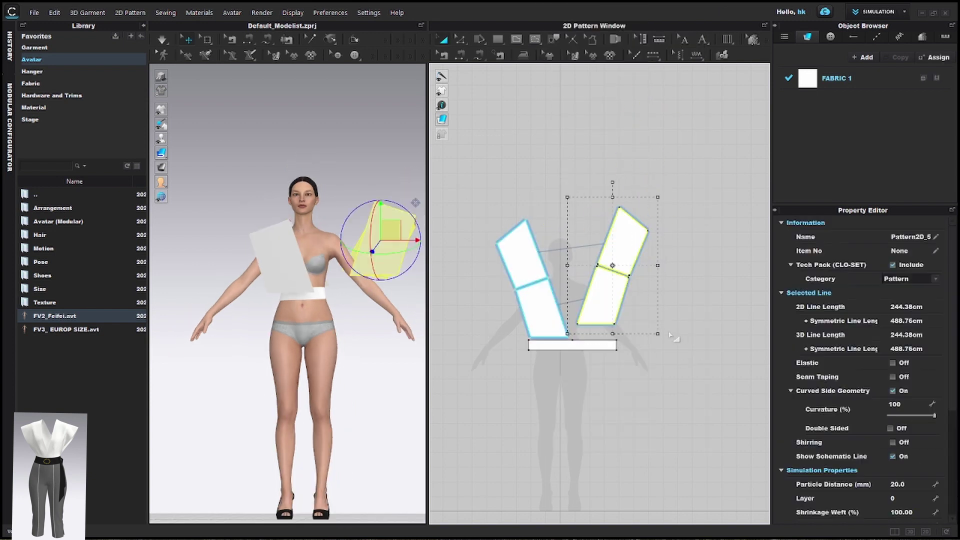
{"action": "left_click_drag", "start_coordinate": [381, 235], "coordinate": [322, 255]}
{"action": "left_click", "coordinate": [370, 348]}
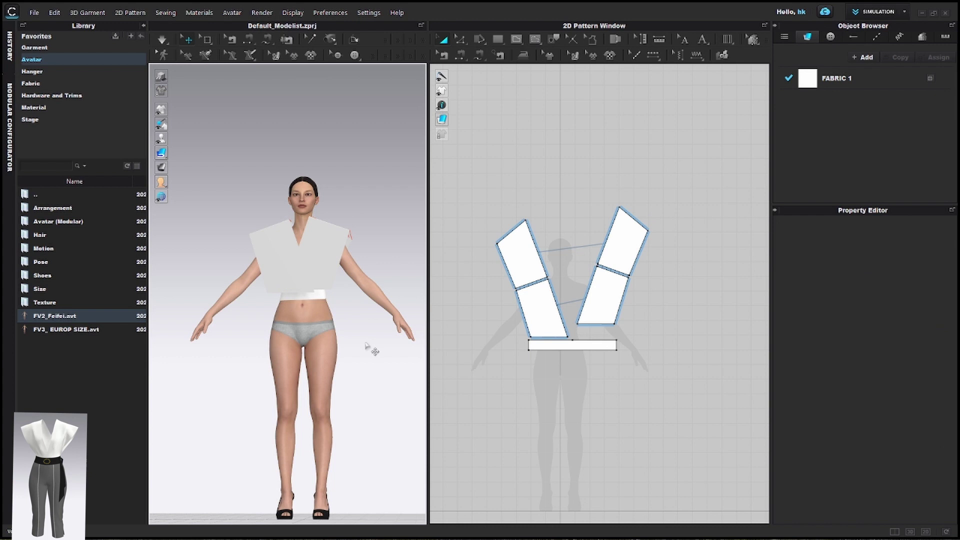
Step: Sew the lower edge of each front bodice piece to the matching half of the waistband's upper edge
{"action": "left_click", "coordinate": [464, 56]}
{"action": "scroll", "coordinate": [565, 390], "scroll_direction": "up", "scroll_amount": 4}
{"action": "left_click", "coordinate": [530, 233]}
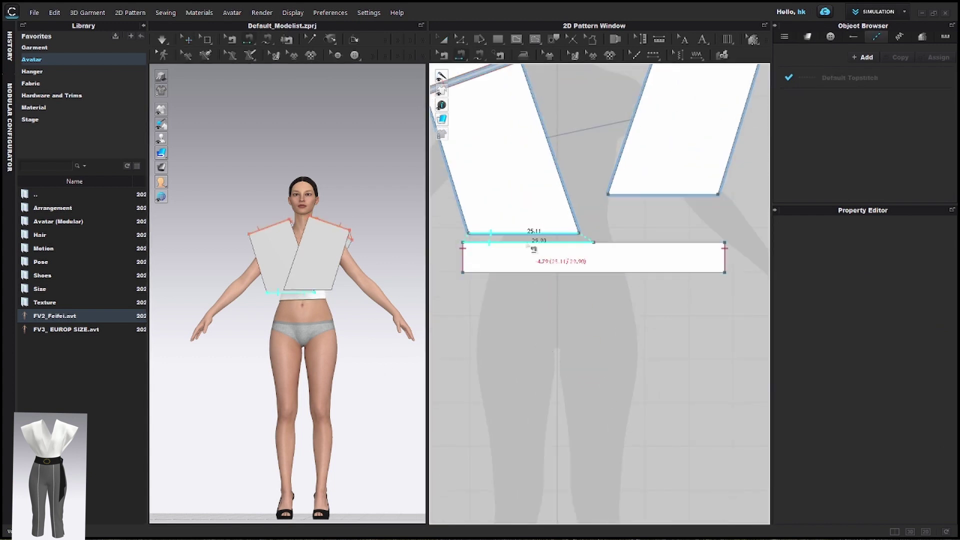
{"action": "left_click", "coordinate": [533, 244]}
{"action": "left_click", "coordinate": [631, 194]}
{"action": "left_click", "coordinate": [621, 243]}
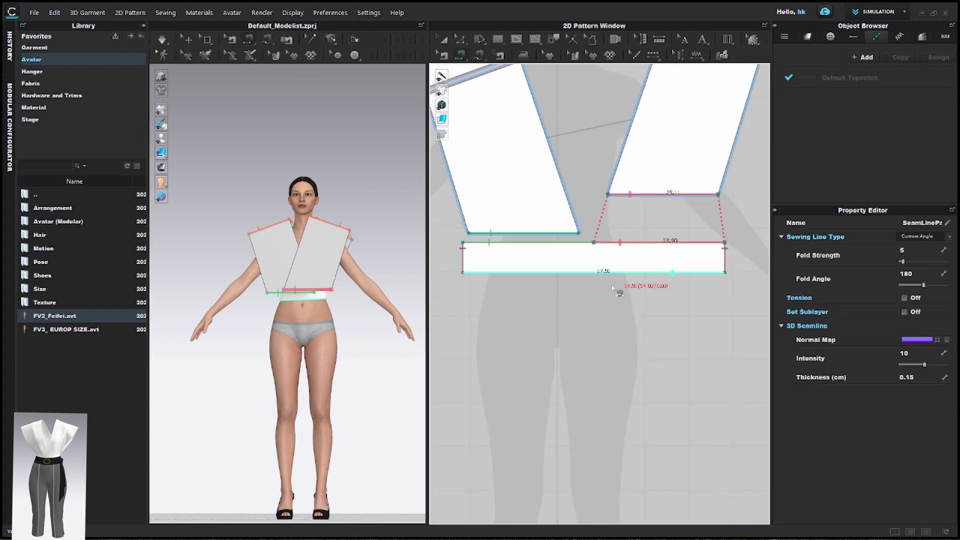
{"action": "left_click", "coordinate": [460, 43]}
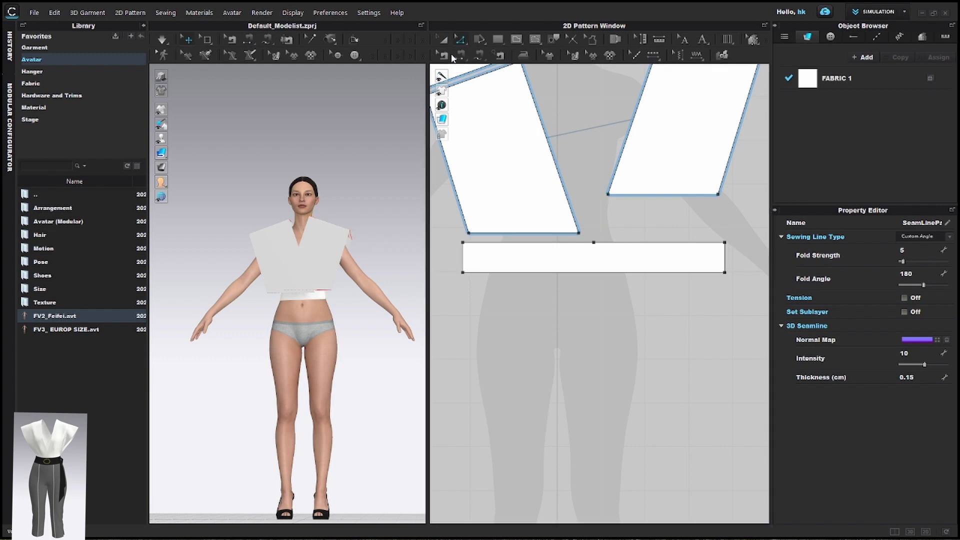
Step: Adjust the endpoints of both front bodice seams on the waistband's upper edge so each waistband segment is 25.11 cm long
{"action": "left_click", "coordinate": [443, 57]}
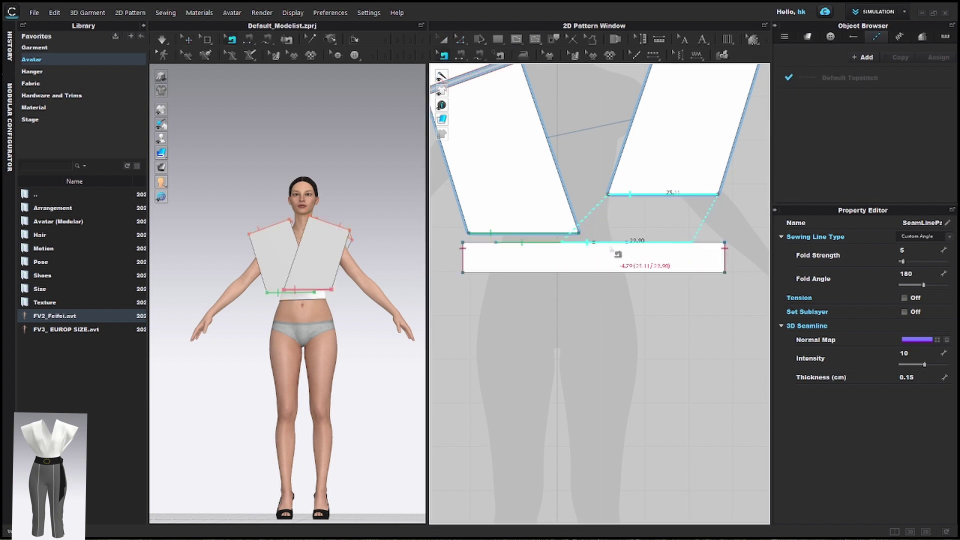
{"action": "scroll", "coordinate": [611, 250], "scroll_direction": "up", "scroll_amount": 3}
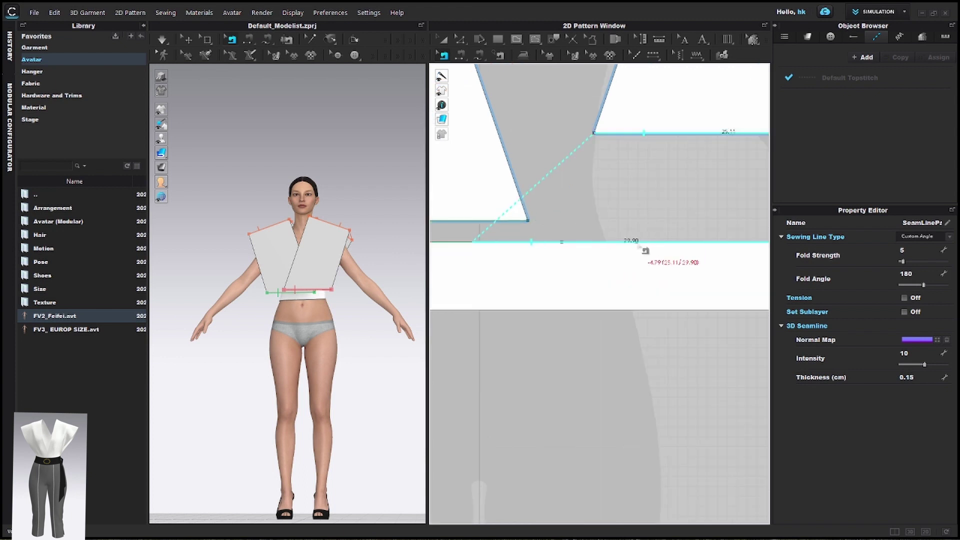
{"action": "scroll", "coordinate": [645, 257], "scroll_direction": "down", "scroll_amount": 2}
{"action": "scroll", "coordinate": [648, 259], "scroll_direction": "up", "scroll_amount": 1}
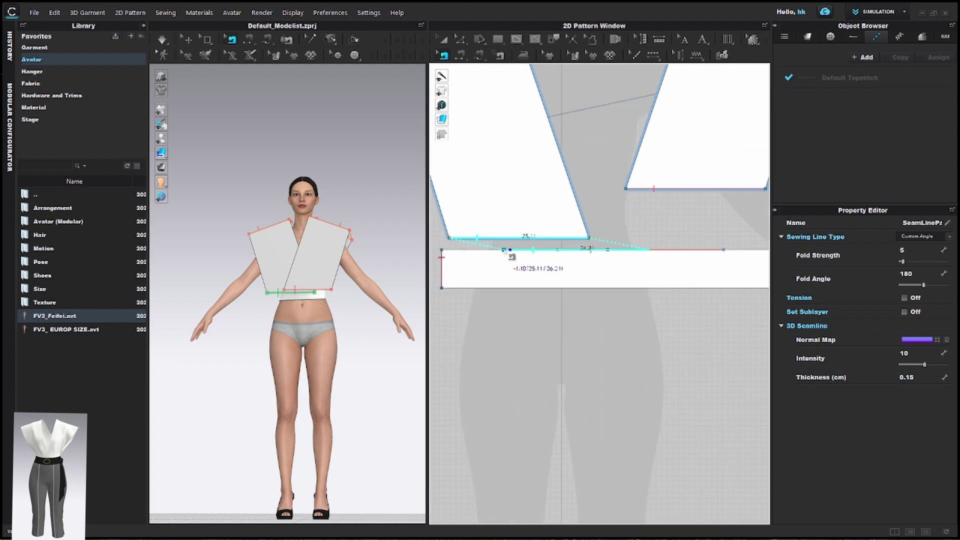
{"action": "left_click_drag", "start_coordinate": [520, 251], "coordinate": [509, 252]}
{"action": "scroll", "coordinate": [625, 261], "scroll_direction": "down", "scroll_amount": 2}
{"action": "middle_click_drag", "start_coordinate": [637, 257], "coordinate": [588, 272]}
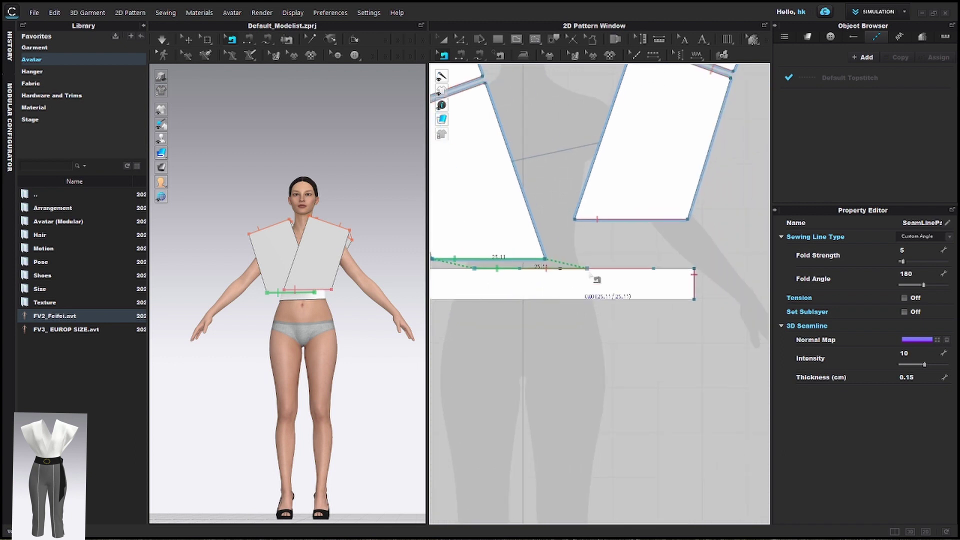
{"action": "left_click_drag", "start_coordinate": [654, 269], "coordinate": [653, 270]}
{"action": "scroll", "coordinate": [629, 276], "scroll_direction": "down", "scroll_amount": 5}
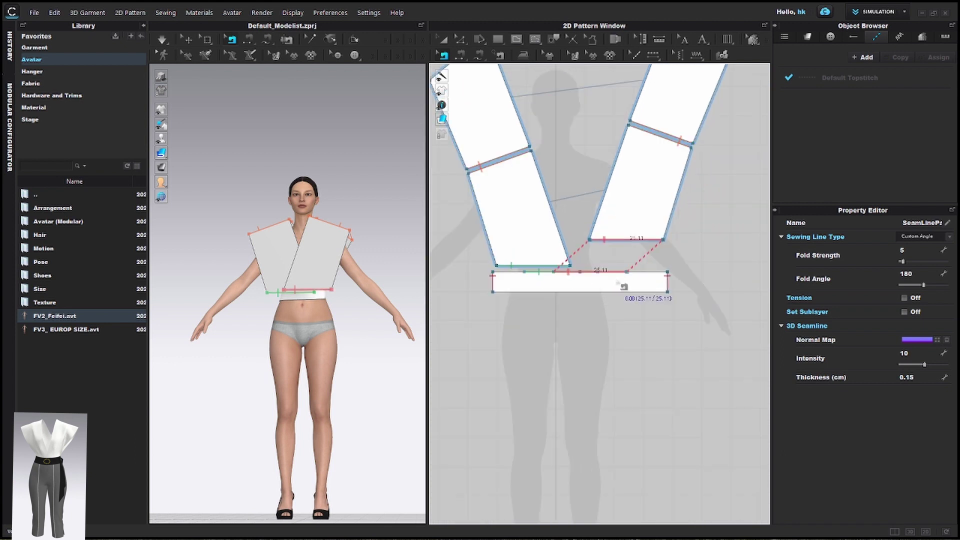
Step: Sew the top edge of the back bodice piece at the end of the unmirrored strip across both outer ends of the waistband's upper edge
{"action": "key", "text": "8"}
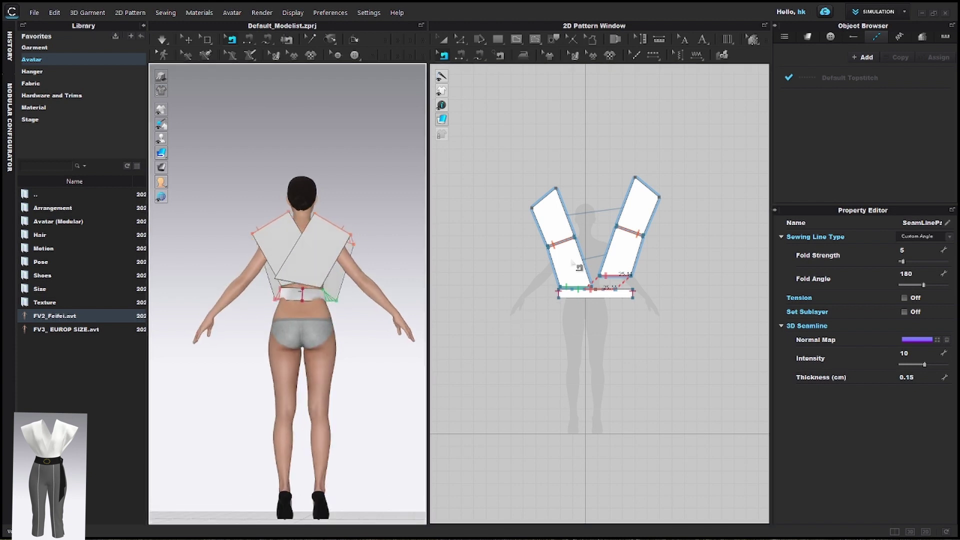
{"action": "left_click", "coordinate": [461, 41]}
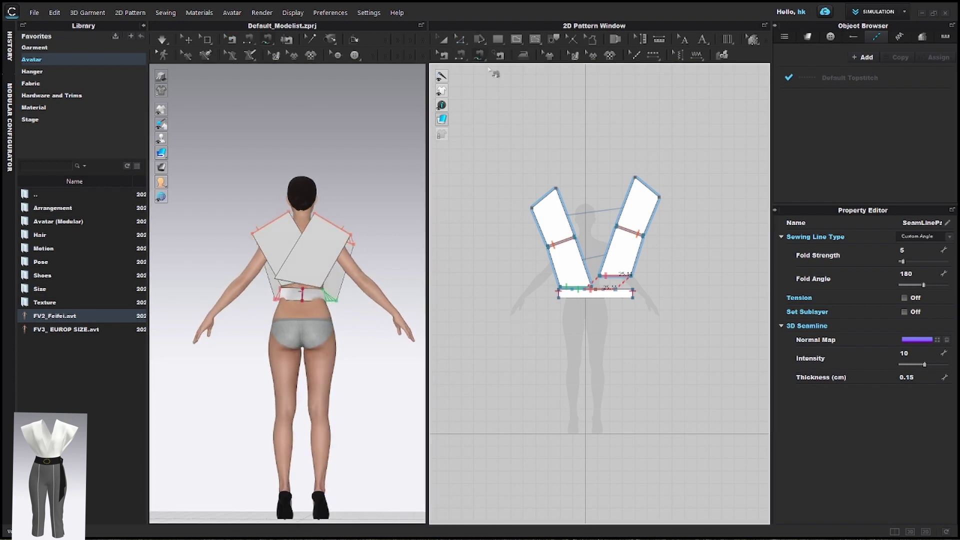
{"action": "left_click", "coordinate": [659, 198]}
{"action": "scroll", "coordinate": [603, 303], "scroll_direction": "up", "scroll_amount": 5}
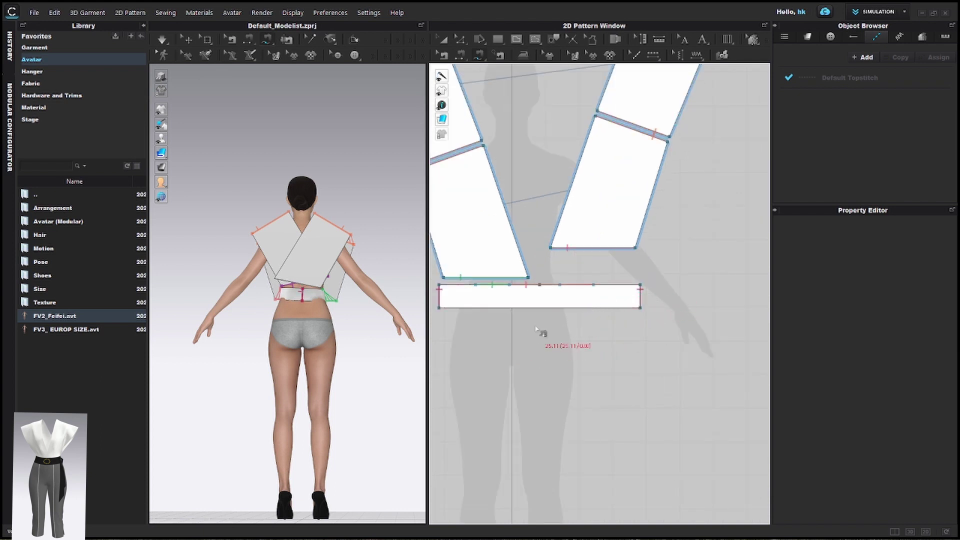
{"action": "scroll", "coordinate": [621, 220], "scroll_direction": "down", "scroll_amount": 2}
{"action": "middle_click_drag", "start_coordinate": [689, 91], "coordinate": [670, 186]}
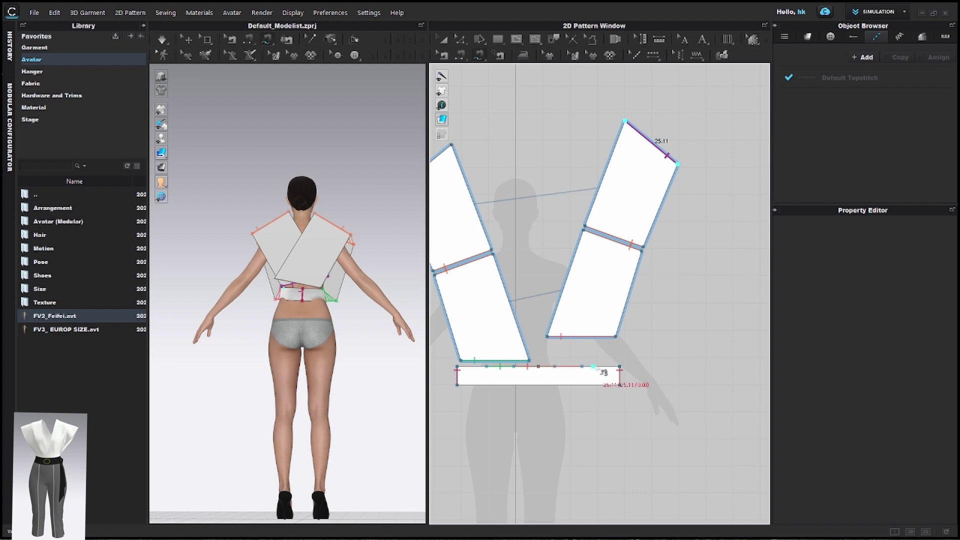
{"action": "scroll", "coordinate": [595, 373], "scroll_direction": "up", "scroll_amount": 2}
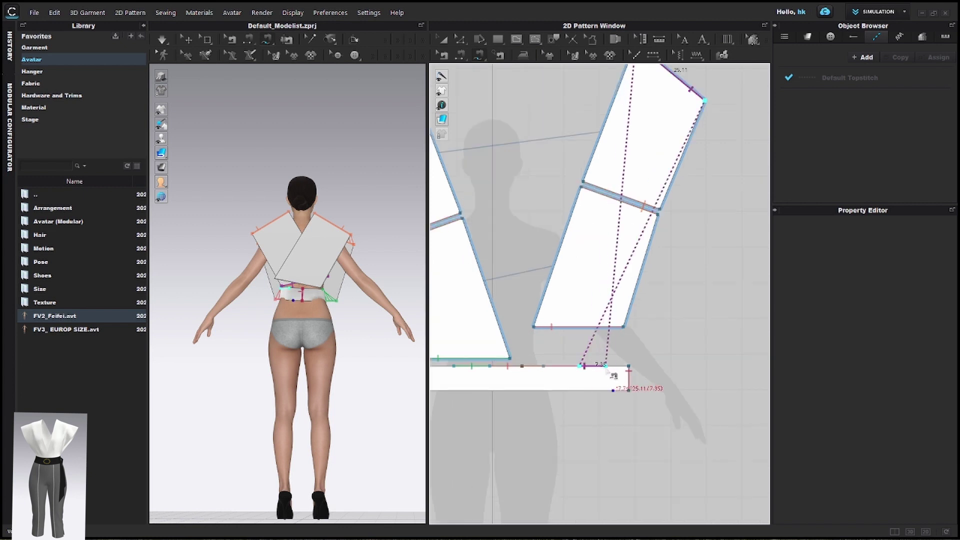
{"action": "left_click", "coordinate": [628, 366]}
{"action": "middle_click_drag", "start_coordinate": [428, 373], "coordinate": [546, 345]}
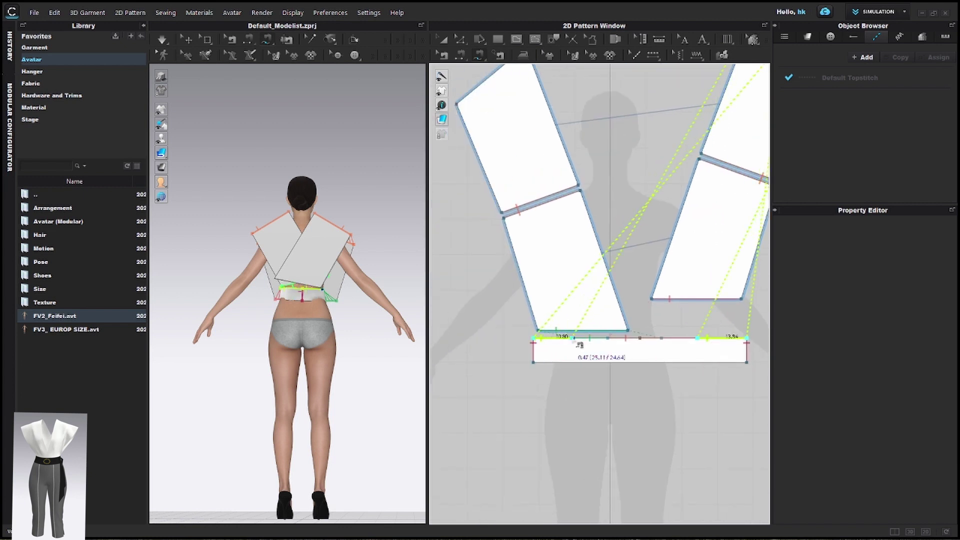
{"action": "left_click", "coordinate": [626, 338]}
{"action": "mouse_move", "coordinate": [330, 336]}
{"action": "right_mouse_down"}
{"action": "mouse_move", "coordinate": [365, 336]}
{"action": "mouse_move", "coordinate": [345, 336]}
{"action": "right_mouse_up"}
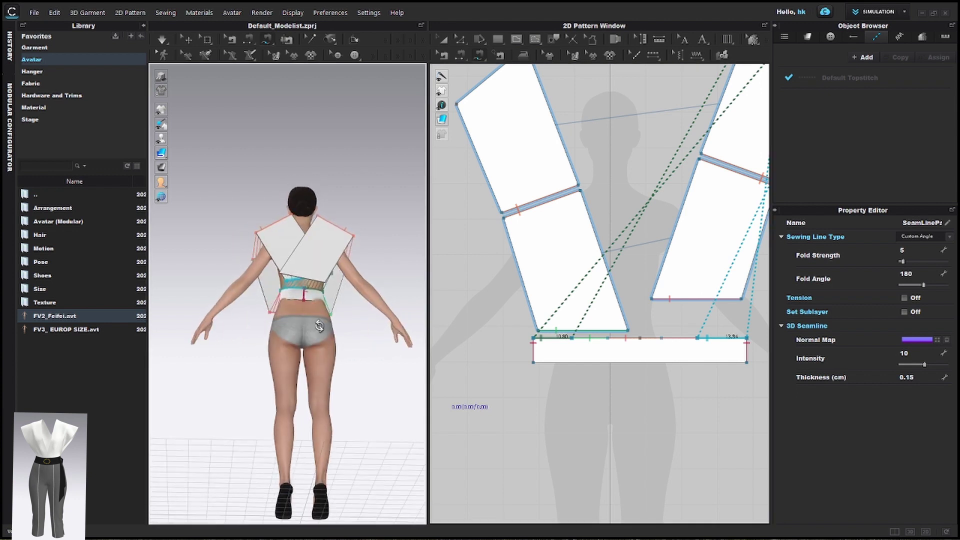
Step: Sew the other back bodice piece's top edge to the same two outer segments of the waistband's upper edge
{"action": "scroll", "coordinate": [636, 278], "scroll_direction": "down", "scroll_amount": 3}
{"action": "scroll", "coordinate": [523, 314], "scroll_direction": "down", "scroll_amount": 2}
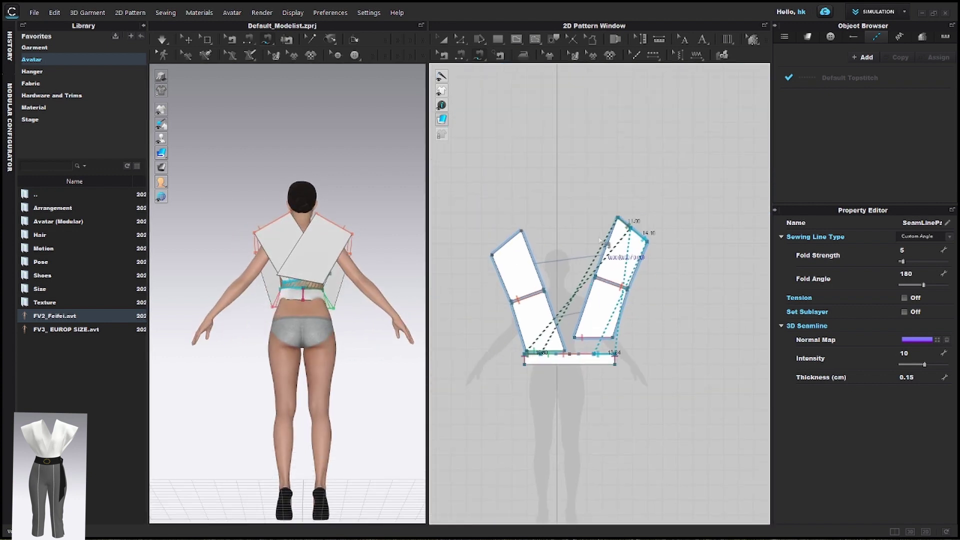
{"action": "left_click", "coordinate": [529, 241]}
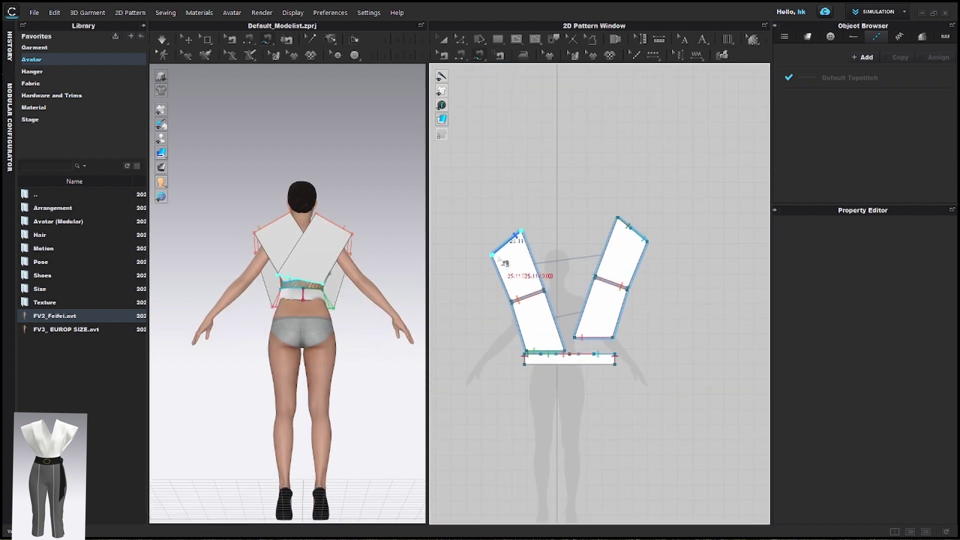
{"action": "scroll", "coordinate": [531, 363], "scroll_direction": "up", "scroll_amount": 3}
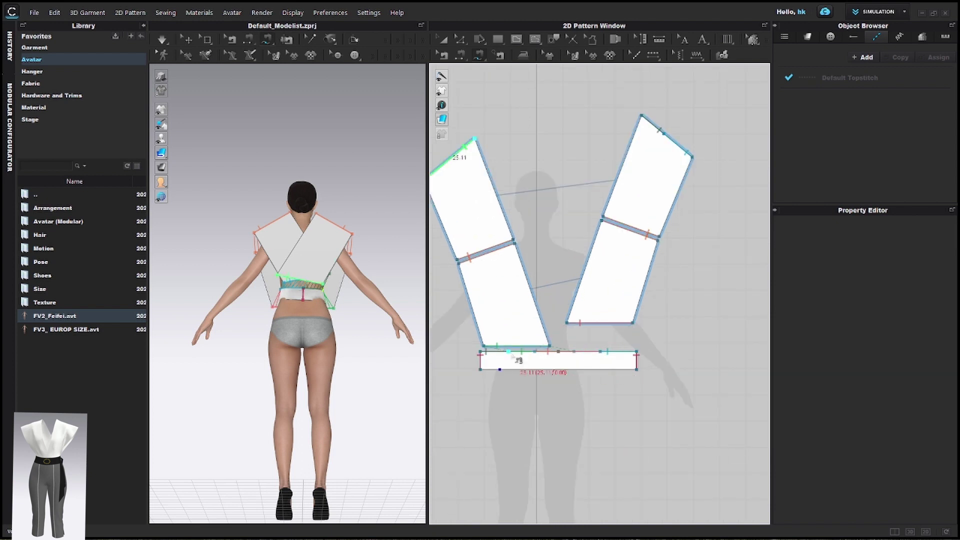
{"action": "left_click", "coordinate": [606, 351]}
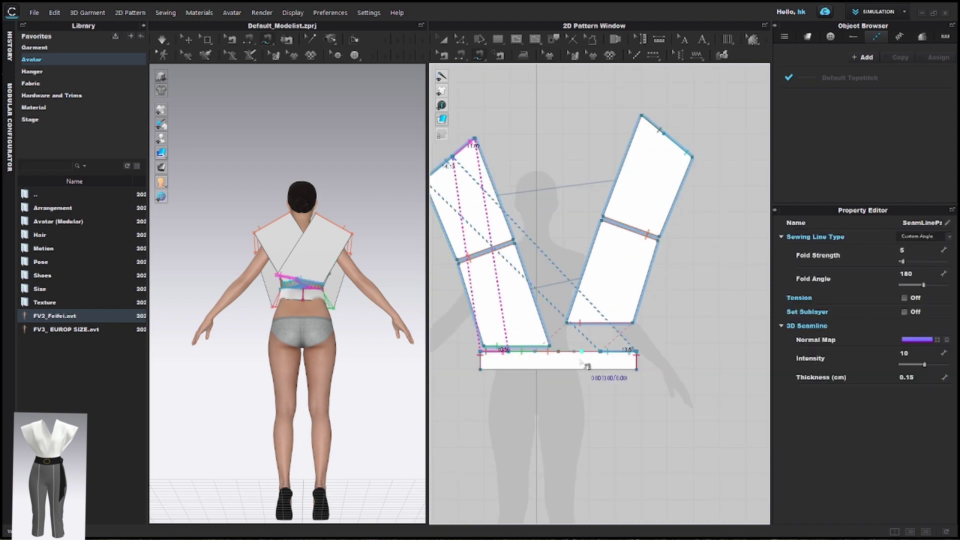
{"action": "scroll", "coordinate": [315, 300], "scroll_direction": "up", "scroll_amount": 5}
{"action": "mouse_move", "coordinate": [315, 300]}
{"action": "right_mouse_down"}
{"action": "mouse_move", "coordinate": [280, 300]}
{"action": "mouse_move", "coordinate": [320, 300]}
{"action": "right_mouse_up"}
Step: Reverse the direction of both seam segments joining the second back bodice piece to the waistband
{"action": "left_click", "coordinate": [443, 55]}
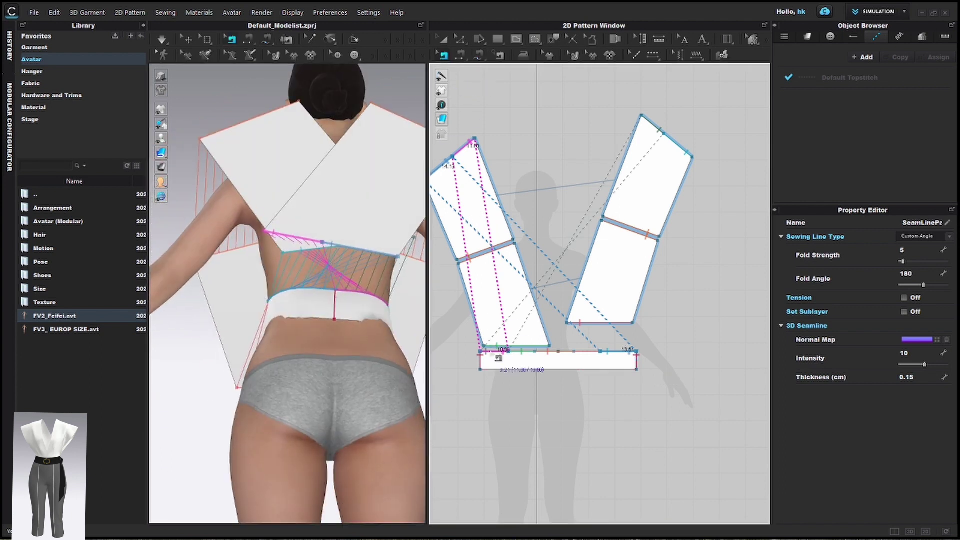
{"action": "left_click", "coordinate": [501, 358]}
{"action": "right_click", "coordinate": [498, 356]}
{"action": "left_click", "coordinate": [515, 368]}
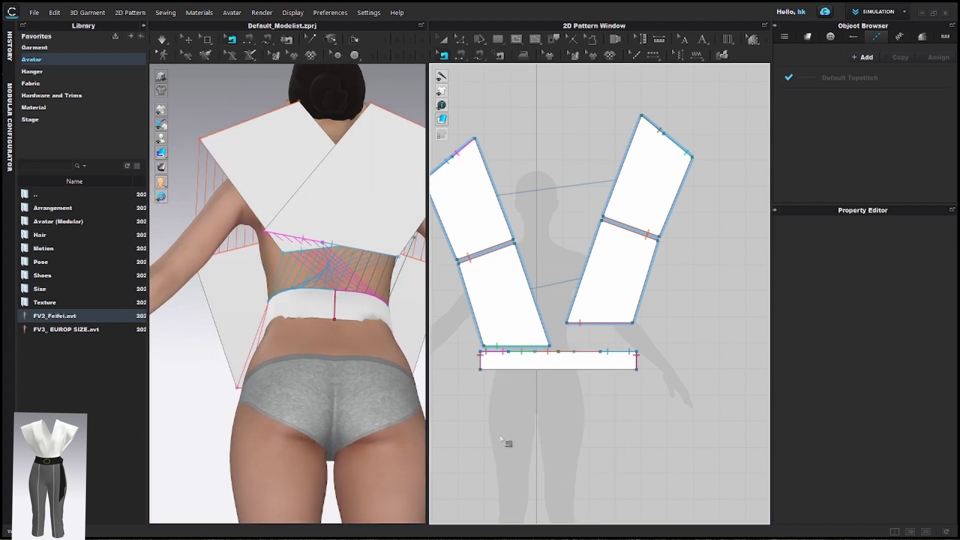
{"action": "left_click", "coordinate": [616, 354]}
{"action": "left_click", "coordinate": [629, 373]}
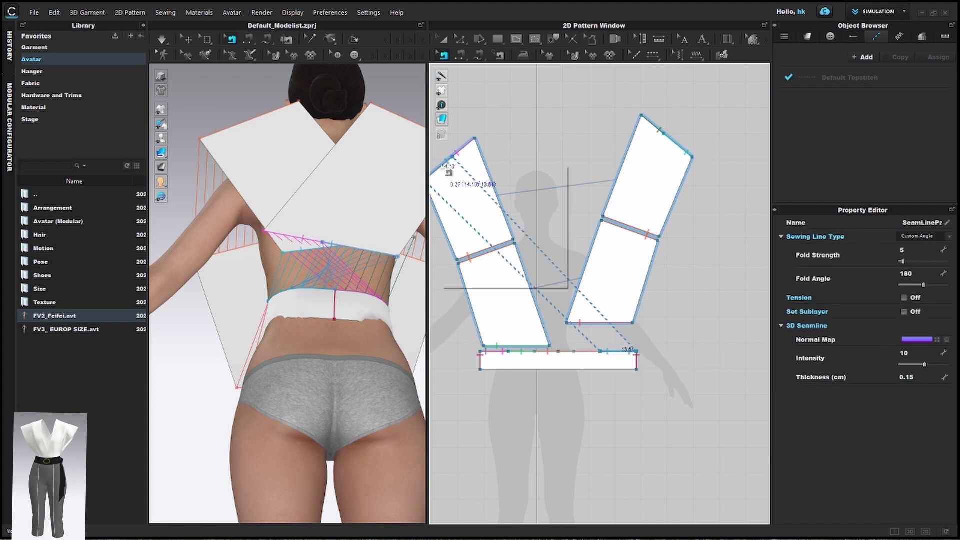
{"action": "right_click", "coordinate": [449, 171]}
{"action": "left_click", "coordinate": [462, 184]}
{"action": "right_click_drag", "start_coordinate": [319, 364], "coordinate": [331, 329]}
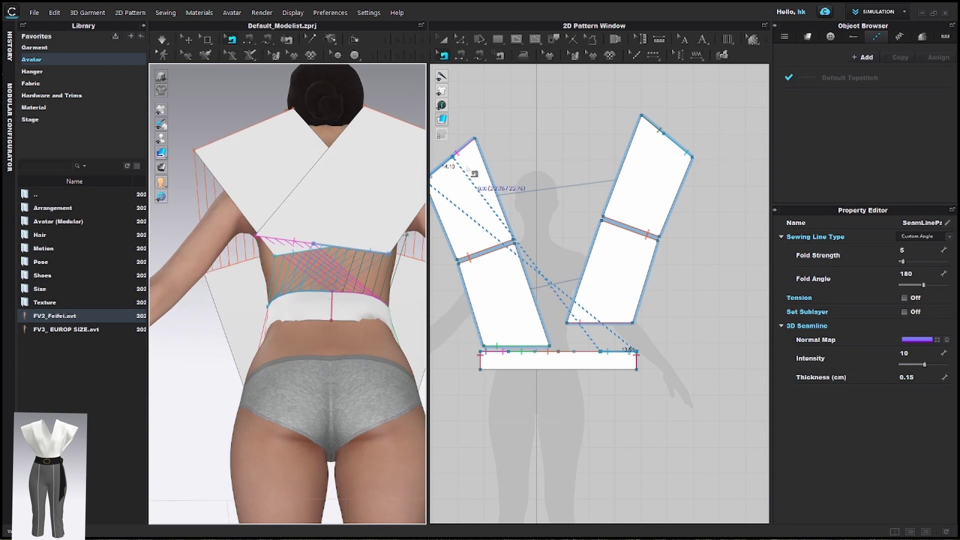
Step: Swap the second back piece's two seam segments between the waistband's ends and extend them to match the 25.11 cm edge
{"action": "left_click", "coordinate": [681, 152]}
{"action": "left_click", "coordinate": [458, 153]}
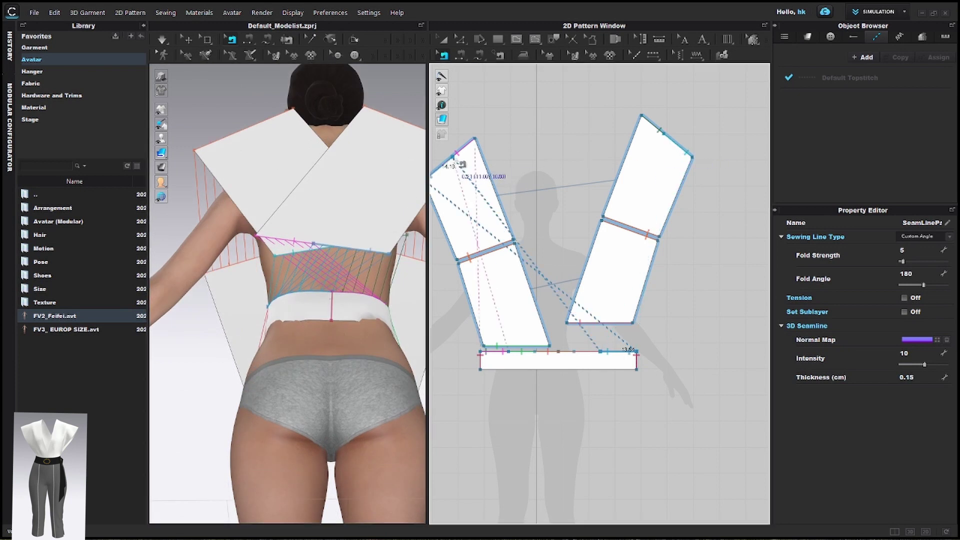
{"action": "scroll", "coordinate": [295, 216], "scroll_direction": "up", "scroll_amount": 5}
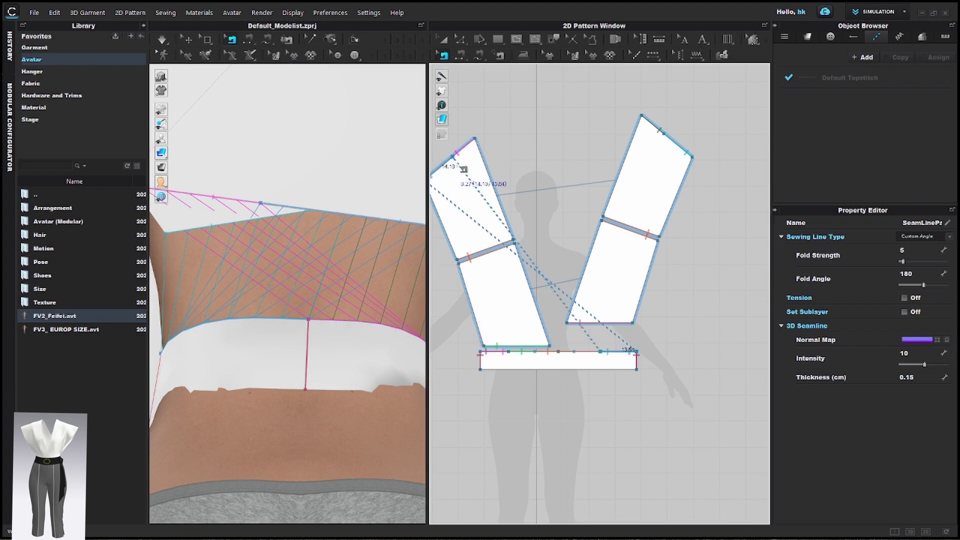
{"action": "left_click", "coordinate": [621, 355]}
{"action": "left_click", "coordinate": [633, 378]}
{"action": "left_click_drag", "start_coordinate": [623, 355], "coordinate": [510, 356]}
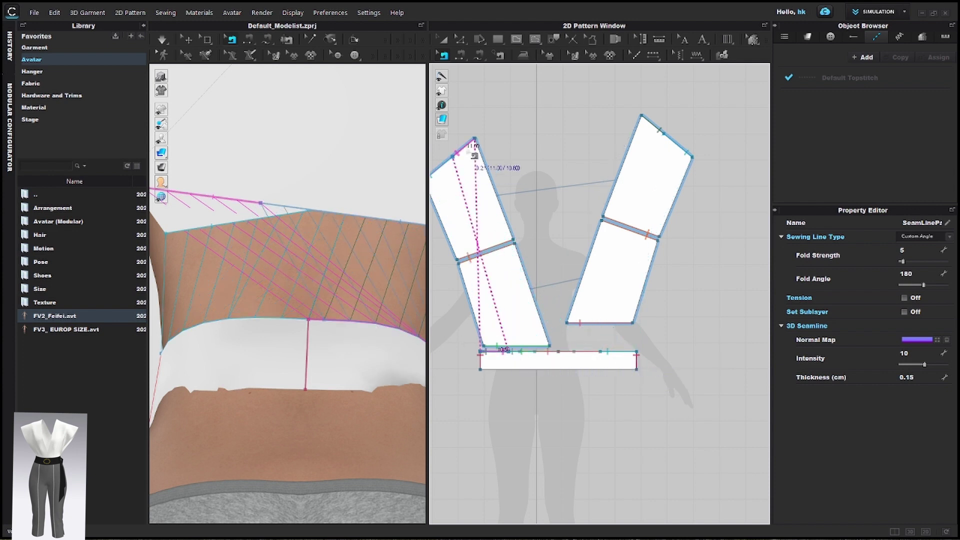
{"action": "left_click", "coordinate": [494, 354]}
{"action": "left_click", "coordinate": [504, 358]}
{"action": "left_click_drag", "start_coordinate": [505, 358], "coordinate": [628, 361]}
{"action": "scroll", "coordinate": [636, 352], "scroll_direction": "up", "scroll_amount": 5}
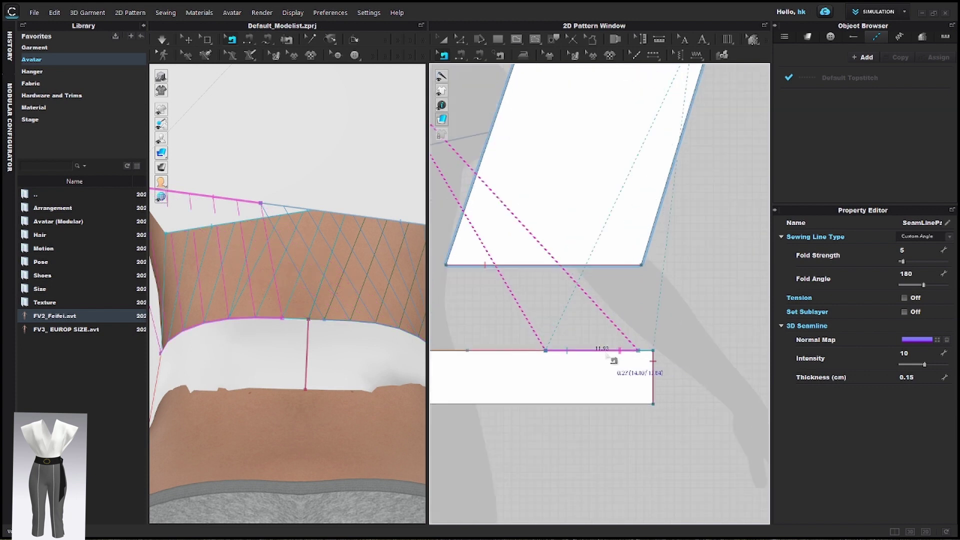
{"action": "scroll", "coordinate": [540, 385], "scroll_direction": "down", "scroll_amount": 6}
{"action": "middle_click_drag", "start_coordinate": [534, 374], "coordinate": [625, 356]}
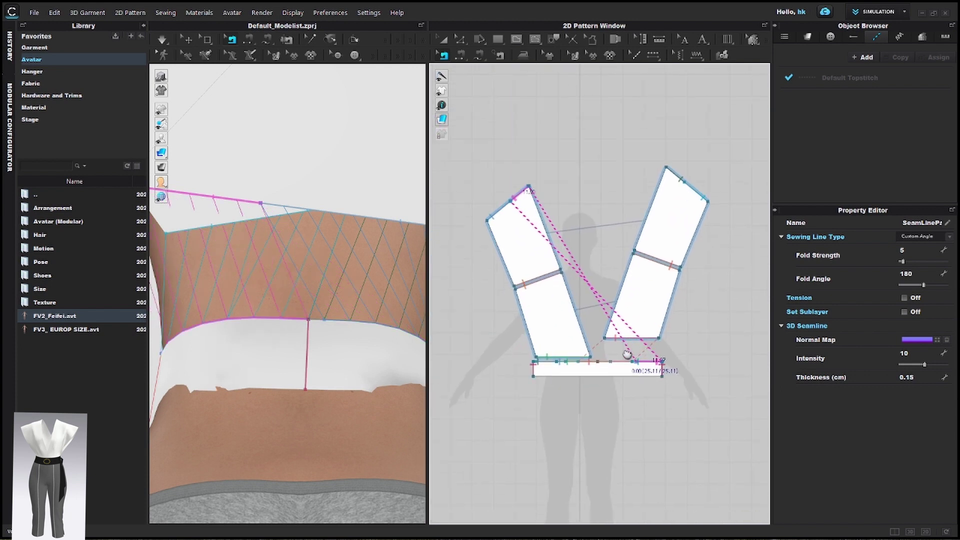
Step: Simulate the garment so the sewn bodice and waistband drape on the avatar
{"action": "scroll", "coordinate": [362, 332], "scroll_direction": "down", "scroll_amount": 2}
{"action": "right_click_drag", "start_coordinate": [359, 330], "coordinate": [550, 367]}
{"action": "scroll", "coordinate": [358, 331], "scroll_direction": "down", "scroll_amount": 2}
{"action": "key", "text": "space"}
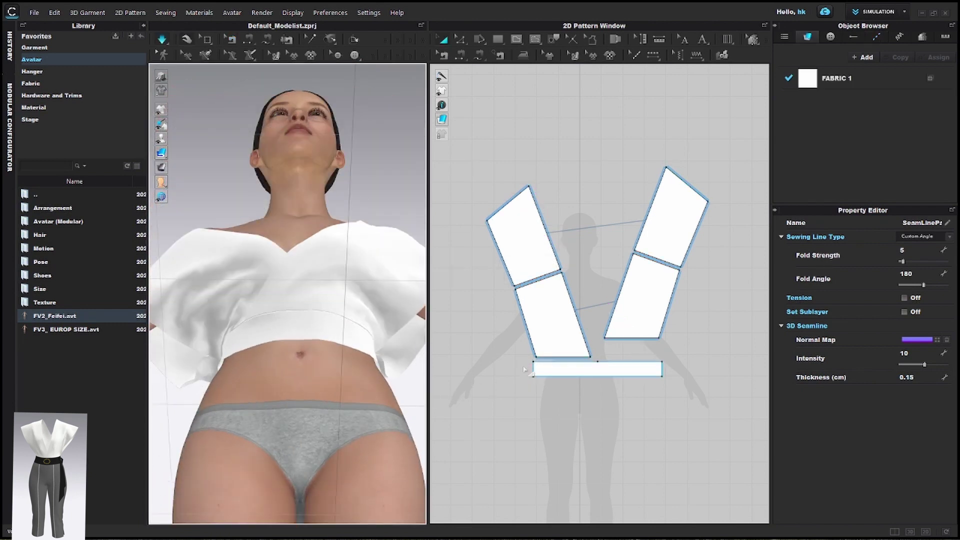
{"action": "key", "text": "space"}
{"action": "right_click_drag", "start_coordinate": [306, 339], "coordinate": [309, 393]}
{"action": "scroll", "coordinate": [286, 283], "scroll_direction": "down", "scroll_amount": 5}
Step: With simulation running, pull both front pieces up toward the neck and adjust the back piece on the avatar's shoulder
{"action": "key", "text": "space"}
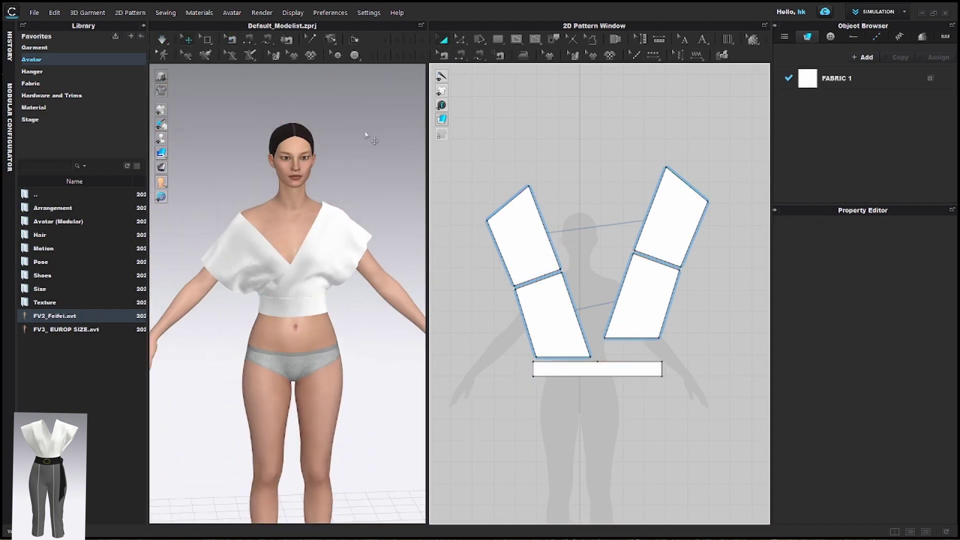
{"action": "left_click_drag", "start_coordinate": [250, 226], "coordinate": [240, 211]}
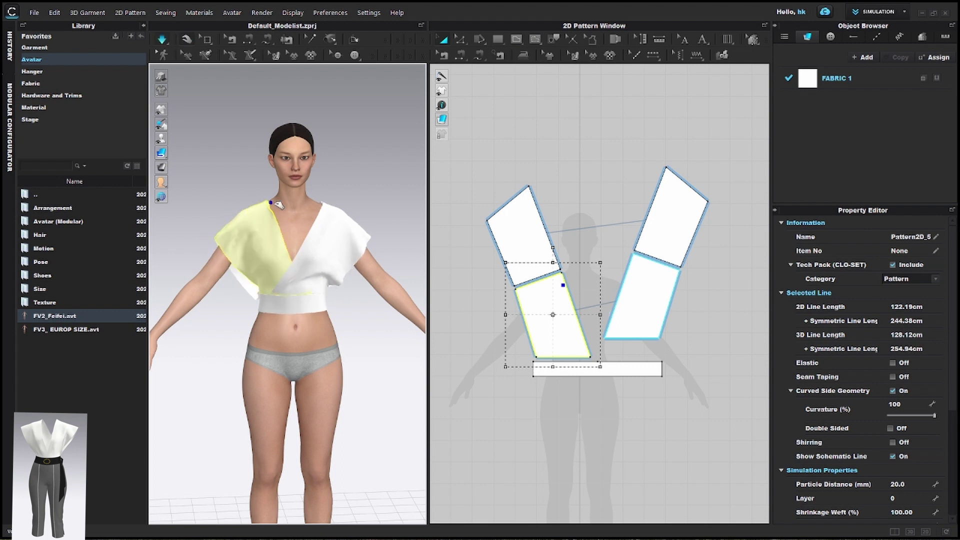
{"action": "left_click_drag", "start_coordinate": [310, 213], "coordinate": [317, 207]}
{"action": "right_click_drag", "start_coordinate": [326, 212], "coordinate": [322, 263]}
{"action": "scroll", "coordinate": [318, 282], "scroll_direction": "up", "scroll_amount": 3}
{"action": "left_click", "coordinate": [318, 281]}
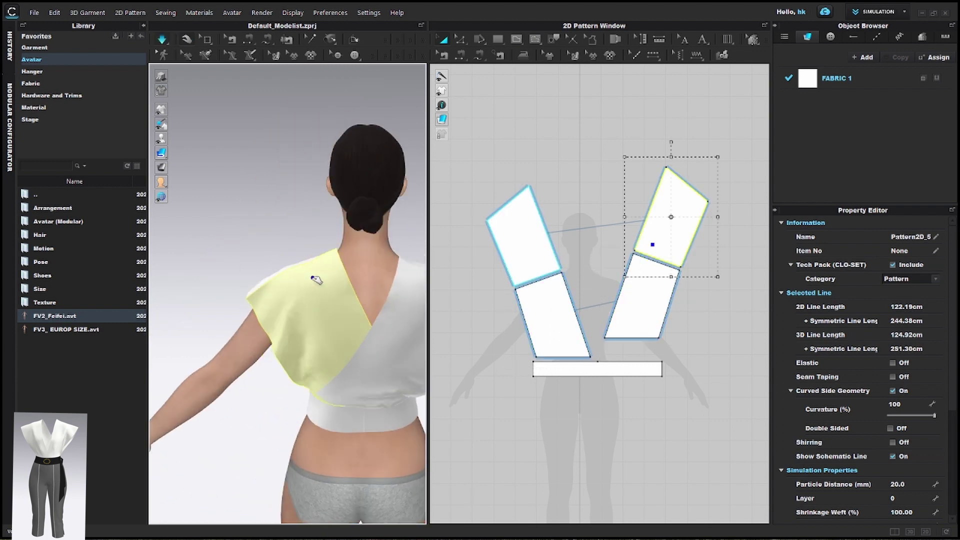
Step: Strengthen all four front and back bodice pieces, leaving the waistband unchanged
{"action": "scroll", "coordinate": [330, 295], "scroll_direction": "down", "scroll_amount": 1}
{"action": "left_click_drag", "start_coordinate": [478, 155], "coordinate": [693, 359]}
{"action": "right_click", "coordinate": [569, 320]}
{"action": "key", "text": "Escape"}
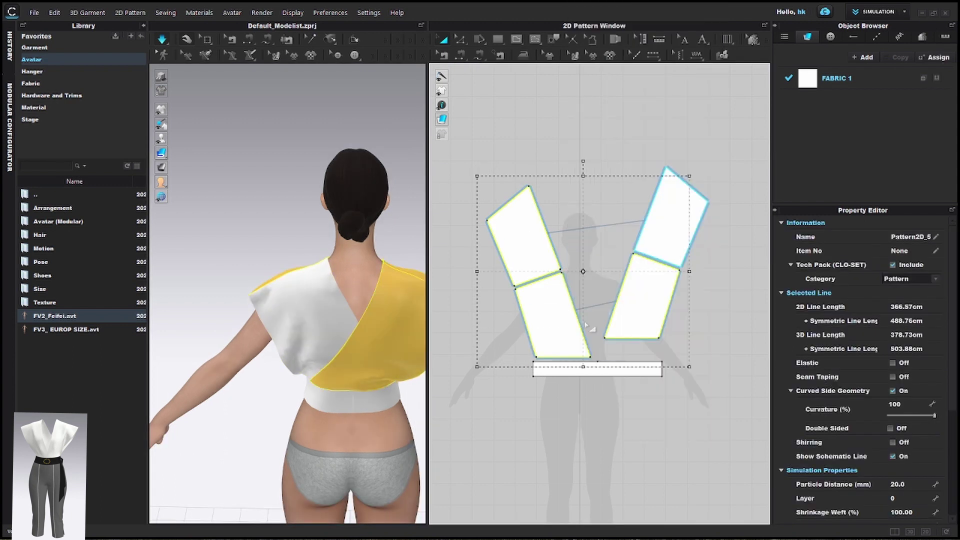
{"action": "left_click", "coordinate": [553, 302]}
{"action": "left_click", "coordinate": [647, 295]}
{"action": "left_click", "coordinate": [670, 215]}
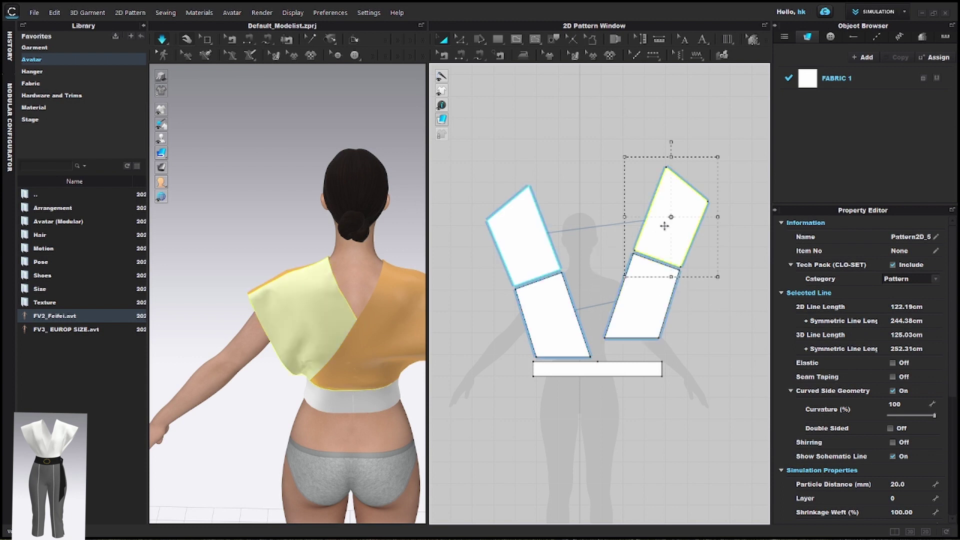
{"action": "right_click", "coordinate": [671, 214]}
{"action": "left_click", "coordinate": [699, 287]}
{"action": "left_click", "coordinate": [445, 318]}
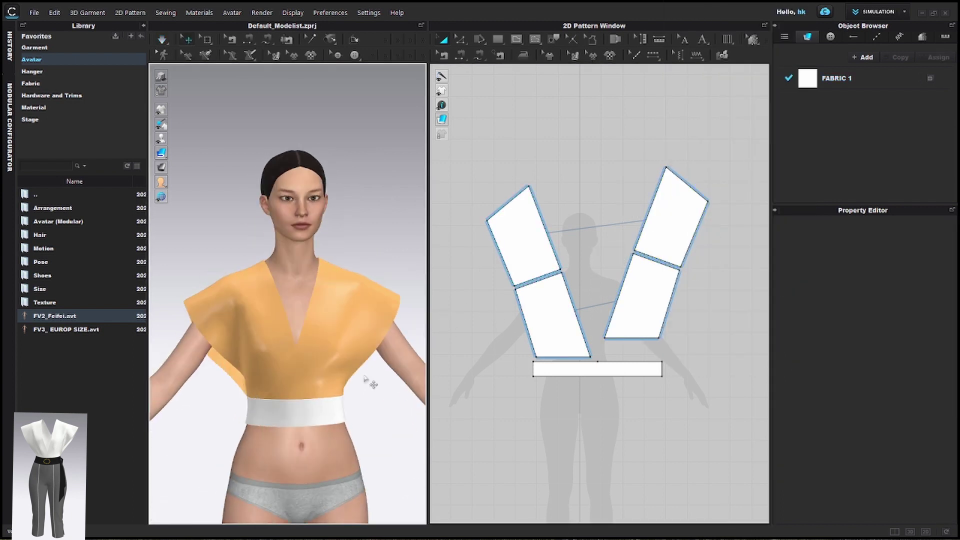
Step: Shift the waistband segment of the right-hand front piece's 25.11 cm seam toward the waistband's nearer end
{"action": "scroll", "coordinate": [532, 354], "scroll_direction": "up", "scroll_amount": 2}
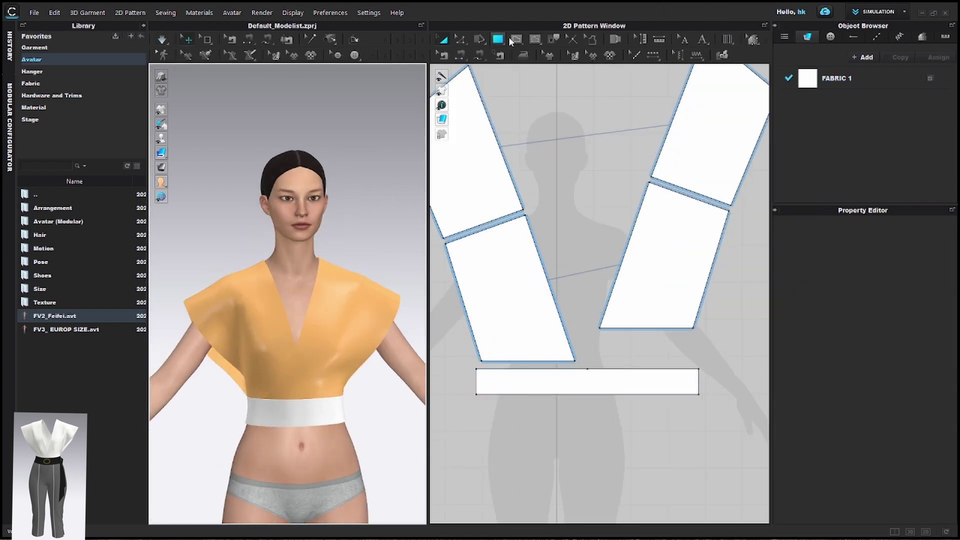
{"action": "left_click", "coordinate": [513, 38]}
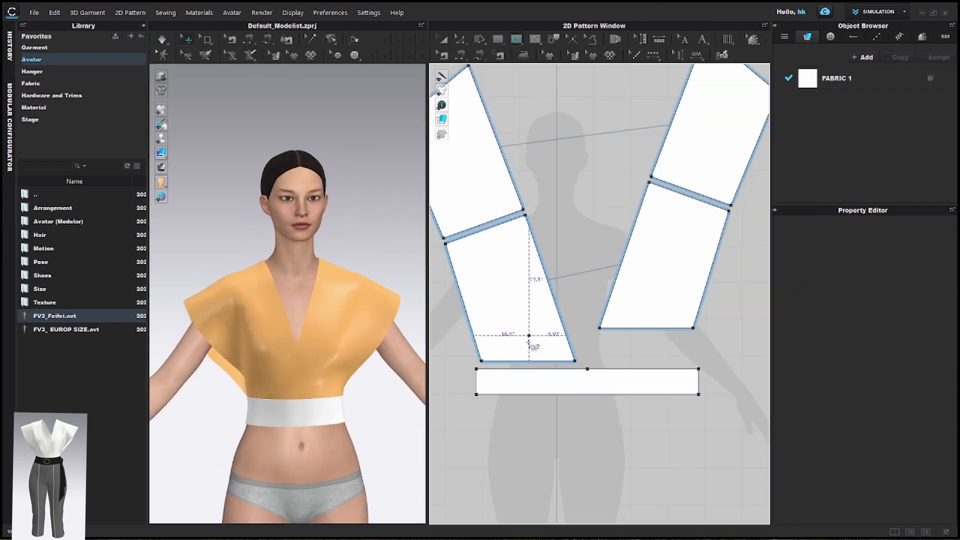
{"action": "left_click", "coordinate": [317, 397]}
{"action": "scroll", "coordinate": [321, 398], "scroll_direction": "up", "scroll_amount": 5}
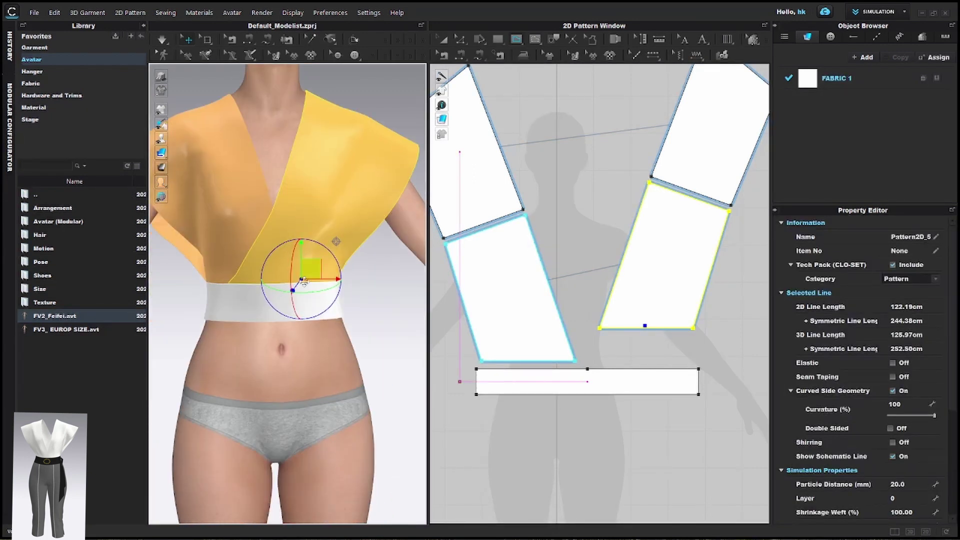
{"action": "left_click", "coordinate": [556, 428]}
{"action": "left_click", "coordinate": [483, 307]}
{"action": "key", "text": "n"}
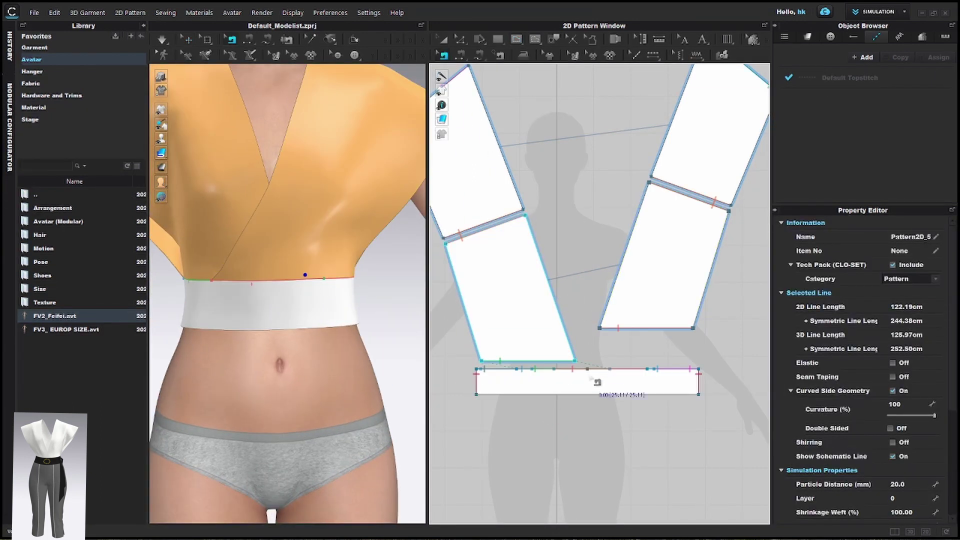
{"action": "left_click", "coordinate": [605, 330]}
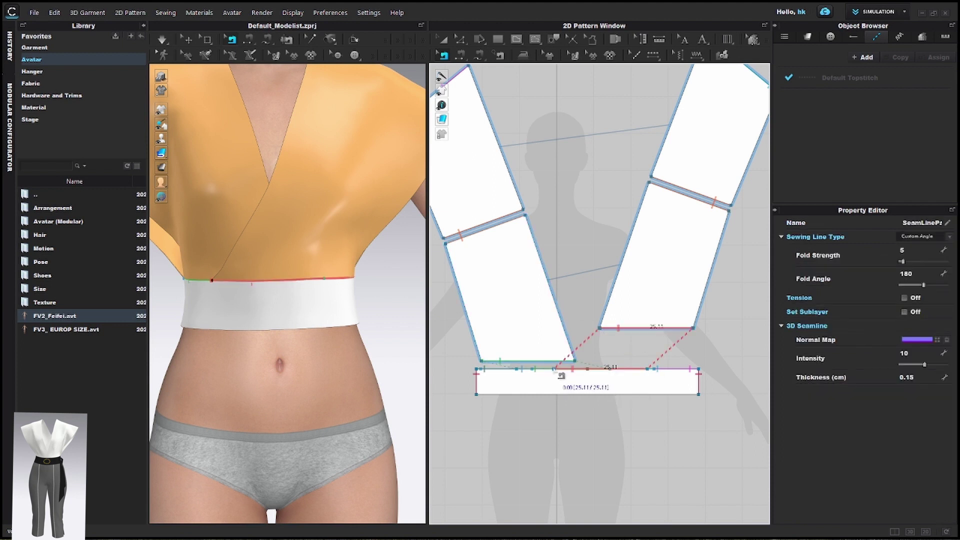
{"action": "left_click", "coordinate": [566, 369]}
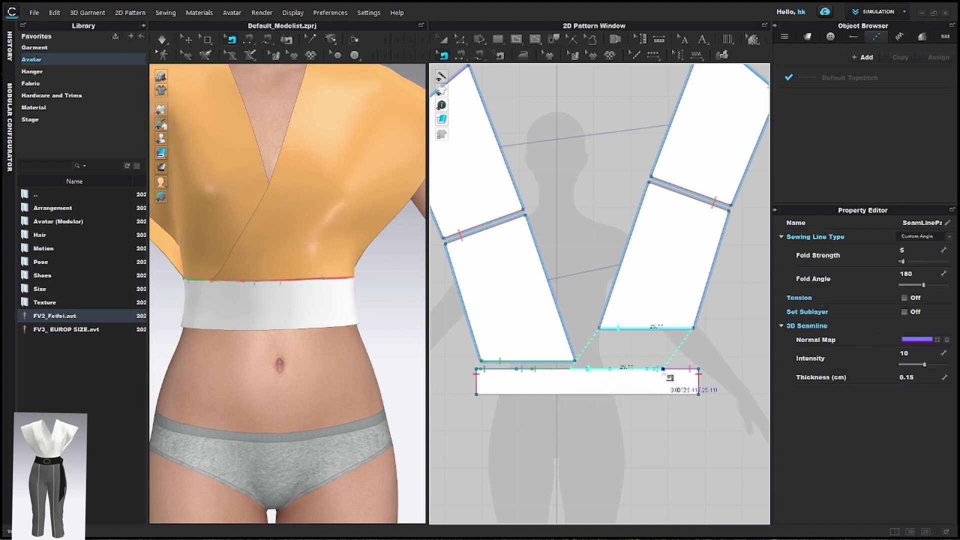
Step: Shift the other front piece's waistband seam segment the opposite way and extend it to match the 25.11 cm piece edge
{"action": "scroll", "coordinate": [609, 372], "scroll_direction": "up", "scroll_amount": 3}
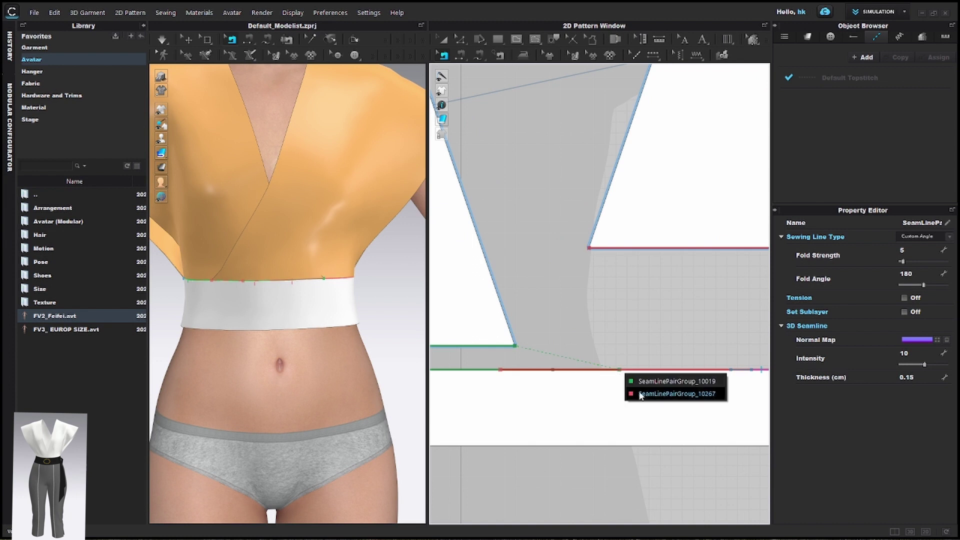
{"action": "left_click", "coordinate": [607, 375]}
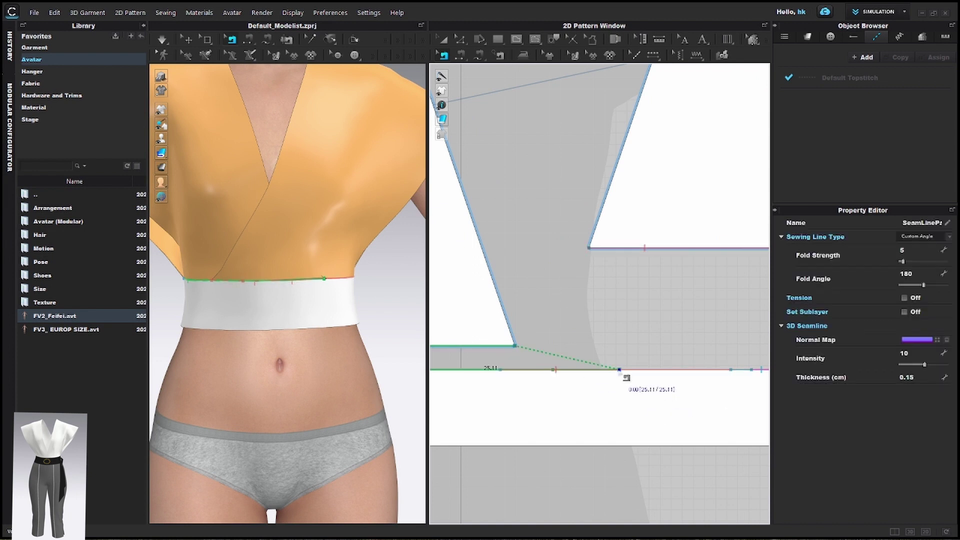
{"action": "left_click_drag", "start_coordinate": [606, 373], "coordinate": [606, 372]}
{"action": "scroll", "coordinate": [573, 384], "scroll_direction": "down", "scroll_amount": 5}
{"action": "scroll", "coordinate": [481, 382], "scroll_direction": "up", "scroll_amount": 5}
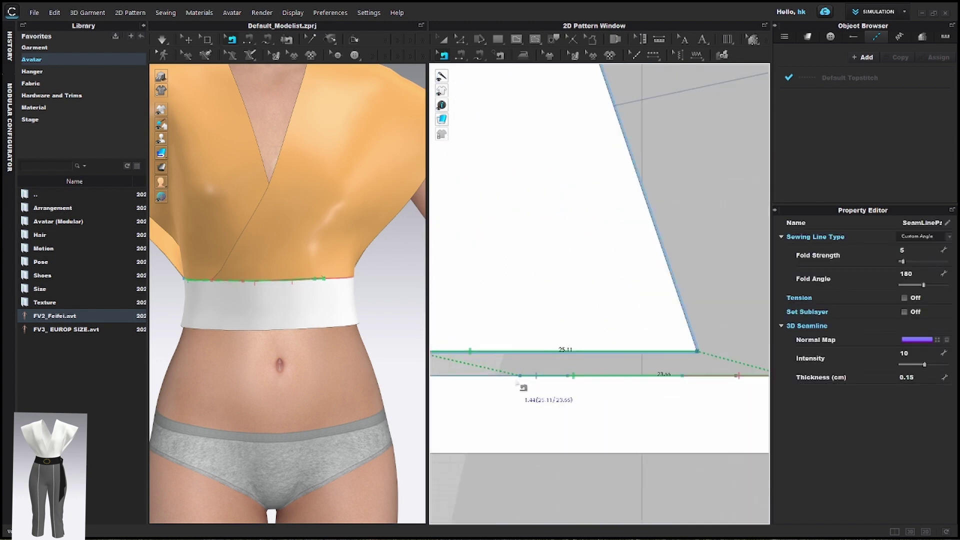
{"action": "left_click_drag", "start_coordinate": [520, 377], "coordinate": [504, 377]}
Step: Simulate the garment with the adjusted front seams and turn the avatar to show its back
{"action": "scroll", "coordinate": [504, 388], "scroll_direction": "down", "scroll_amount": 6}
{"action": "scroll", "coordinate": [504, 389], "scroll_direction": "down", "scroll_amount": 2}
{"action": "key", "text": "space"}
{"action": "scroll", "coordinate": [330, 304], "scroll_direction": "down", "scroll_amount": 3}
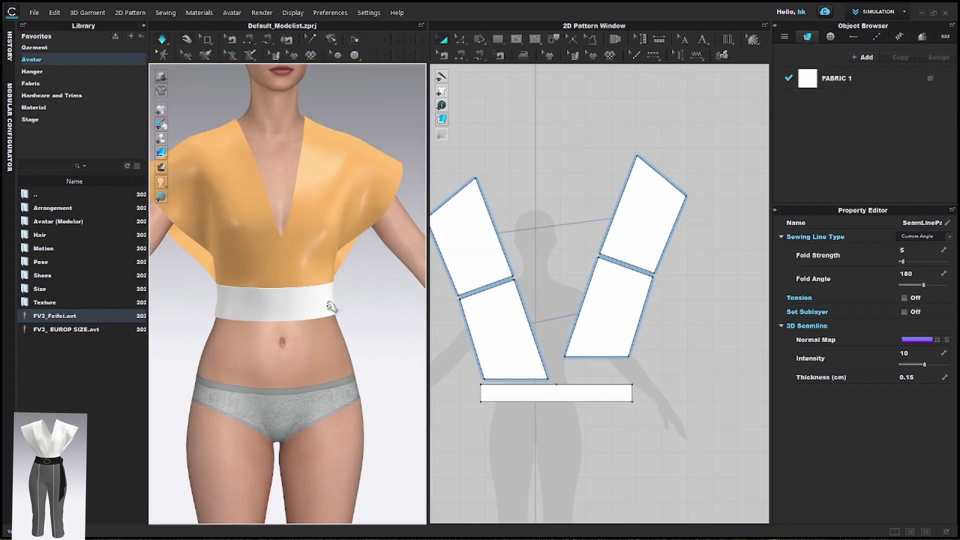
{"action": "right_click_drag", "start_coordinate": [313, 332], "coordinate": [536, 315]}
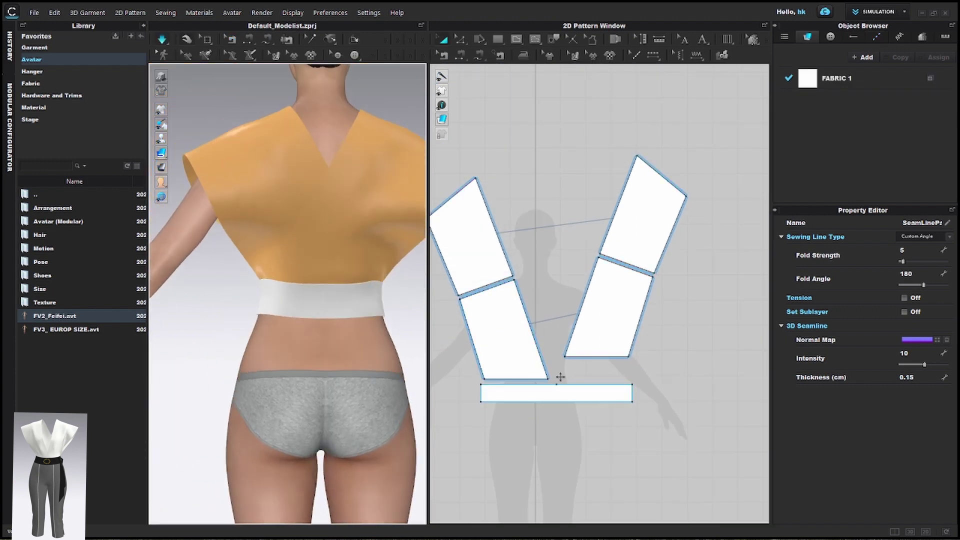
Step: Spread the four bodice pieces apart from each other and from the waistband in the 2D layout
{"action": "scroll", "coordinate": [561, 370], "scroll_direction": "down", "scroll_amount": 3}
{"action": "left_click_drag", "start_coordinate": [460, 226], "coordinate": [631, 375]}
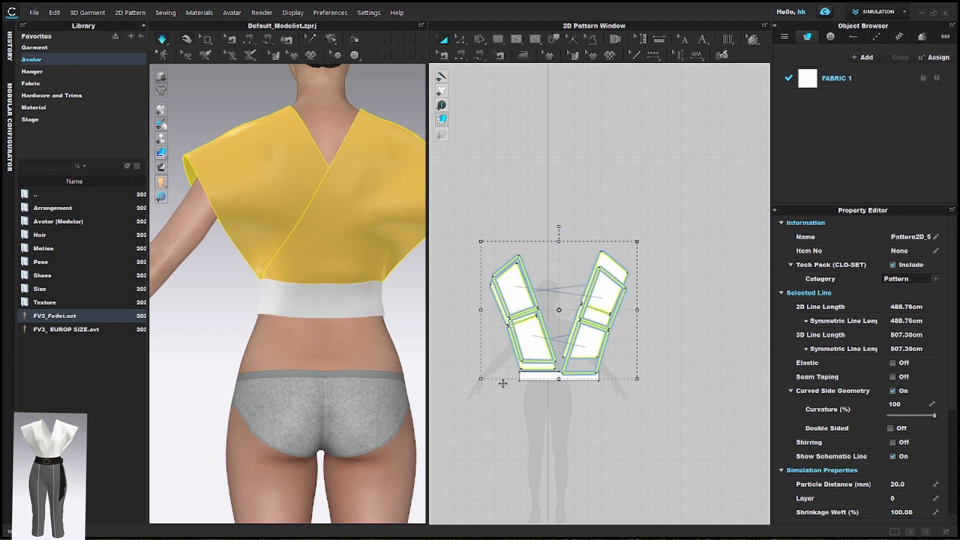
{"action": "left_click_drag", "start_coordinate": [502, 384], "coordinate": [510, 404]}
{"action": "left_click", "coordinate": [610, 425]}
{"action": "left_click", "coordinate": [587, 345]}
{"action": "left_click_drag", "start_coordinate": [602, 300], "coordinate": [607, 270]}
{"action": "left_click_drag", "start_coordinate": [590, 331], "coordinate": [596, 311]}
{"action": "left_click_drag", "start_coordinate": [527, 324], "coordinate": [522, 288]}
{"action": "left_click_drag", "start_coordinate": [541, 351], "coordinate": [531, 324]}
{"action": "left_click", "coordinate": [611, 398]}
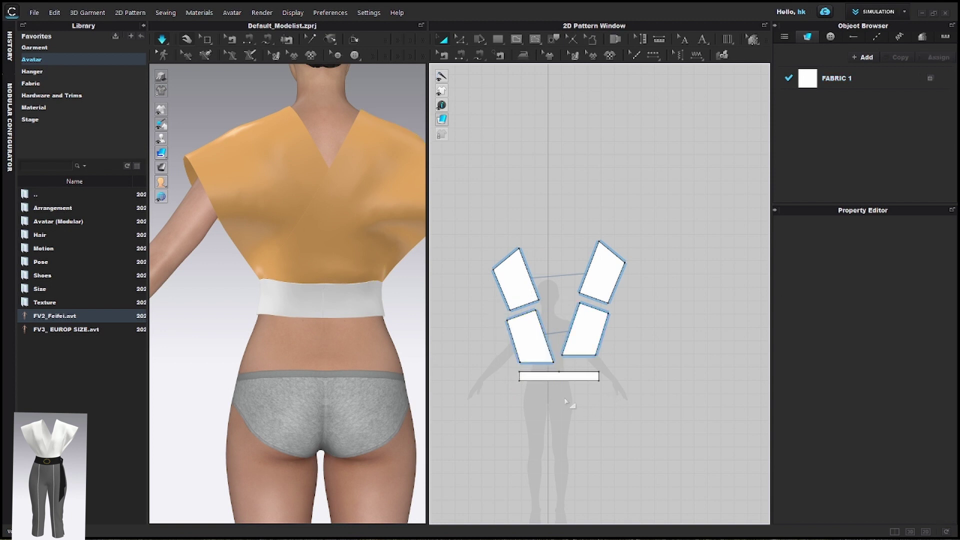
Step: Examine the waistband seams and select each overlapping back piece on the avatar to see which pattern it matches
{"action": "scroll", "coordinate": [565, 402], "scroll_direction": "up", "scroll_amount": 5}
{"action": "left_click", "coordinate": [442, 55]}
{"action": "left_click", "coordinate": [506, 317]}
{"action": "scroll", "coordinate": [358, 284], "scroll_direction": "up", "scroll_amount": 2}
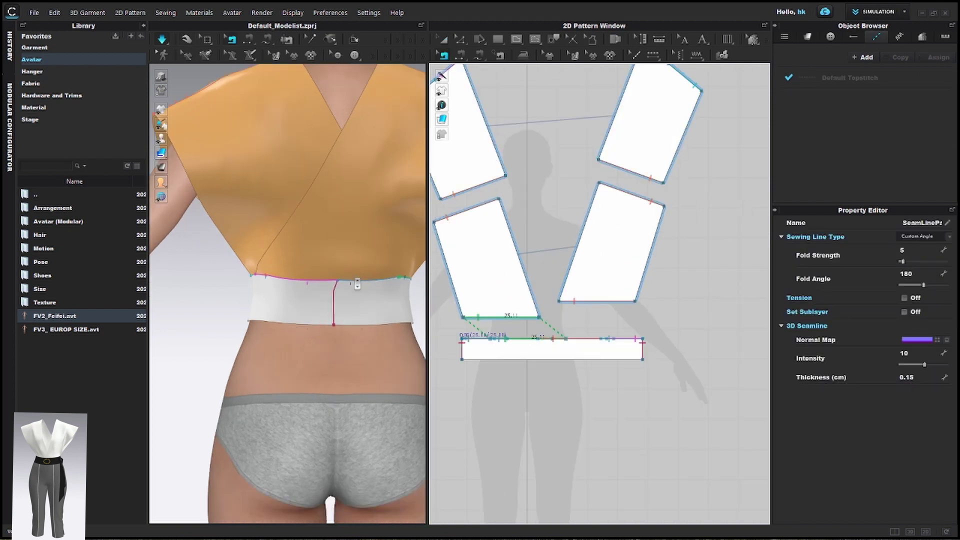
{"action": "scroll", "coordinate": [357, 283], "scroll_direction": "up", "scroll_amount": 4}
{"action": "left_click", "coordinate": [365, 233]}
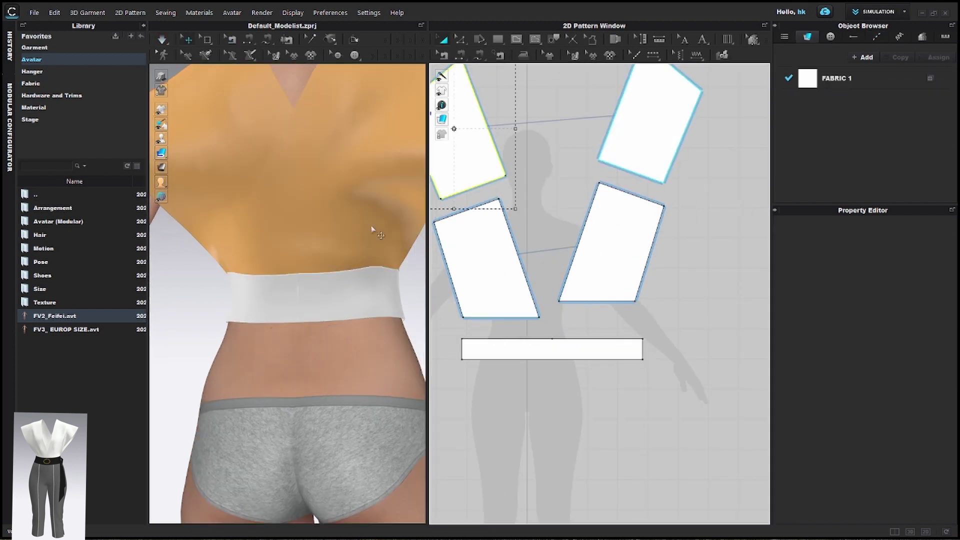
{"action": "left_click", "coordinate": [235, 198]}
{"action": "left_click", "coordinate": [358, 231]}
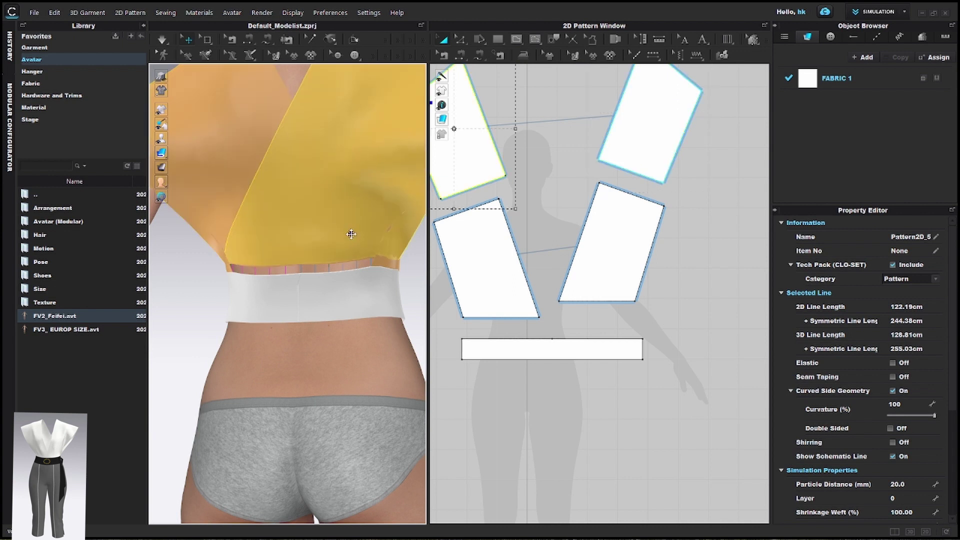
{"action": "left_click", "coordinate": [202, 181]}
{"action": "left_click", "coordinate": [332, 203]}
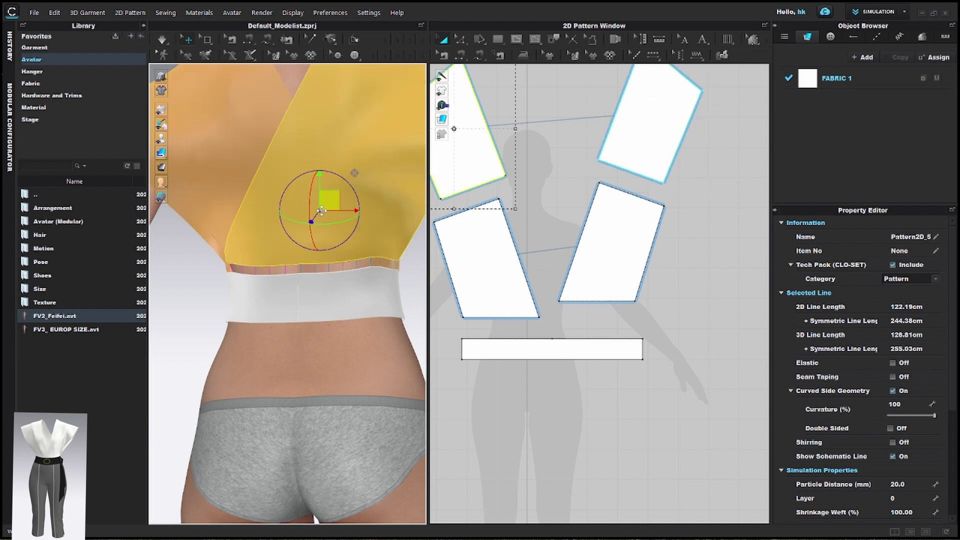
{"action": "left_click", "coordinate": [200, 178]}
Step: Inspect the overlapping seam groups at the waistband's end by picking SeamLinePairGroup_15013
{"action": "left_click", "coordinate": [443, 55]}
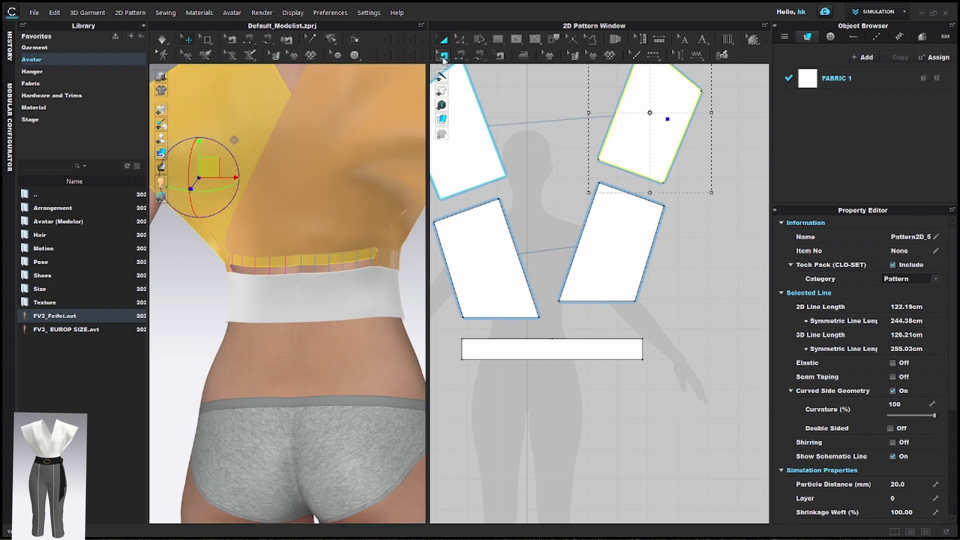
{"action": "scroll", "coordinate": [471, 346], "scroll_direction": "up", "scroll_amount": 6}
{"action": "left_click", "coordinate": [454, 326]}
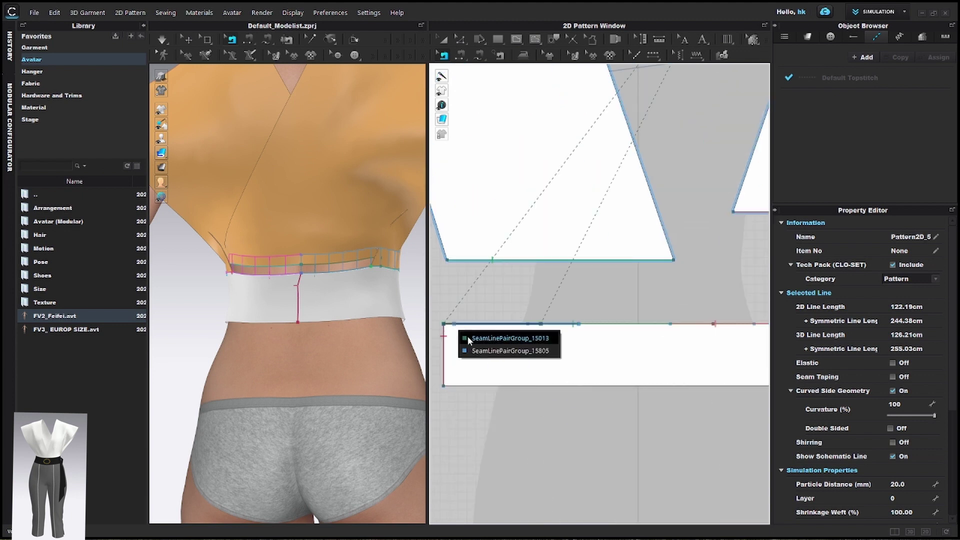
{"action": "left_click", "coordinate": [467, 338]}
{"action": "scroll", "coordinate": [367, 280], "scroll_direction": "down", "scroll_amount": 2}
{"action": "scroll", "coordinate": [372, 297], "scroll_direction": "down", "scroll_amount": 2}
{"action": "left_click", "coordinate": [279, 248]}
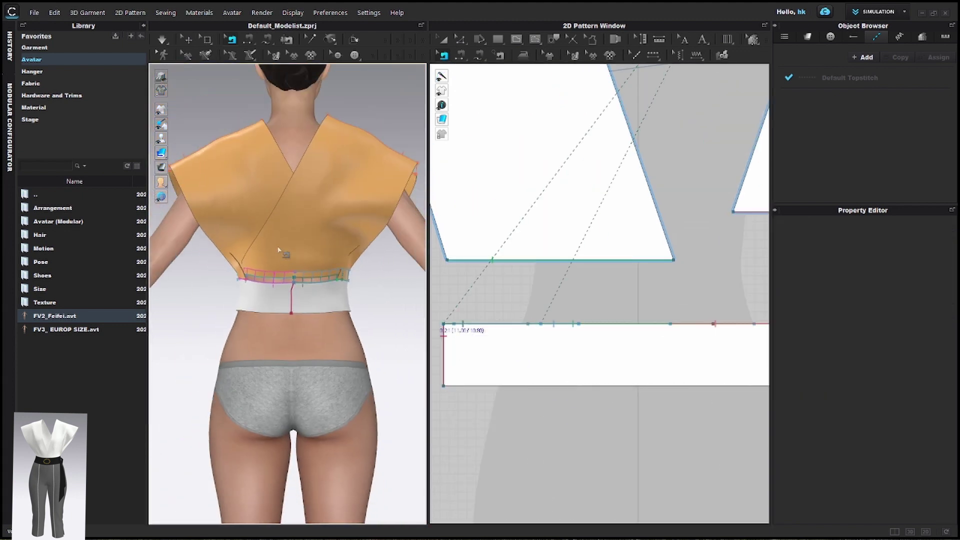
Step: Check how the back piece joins the waistband and how the right-hand front piece's seam is positioned on it
{"action": "scroll", "coordinate": [279, 249], "scroll_direction": "down", "scroll_amount": 2}
{"action": "left_click", "coordinate": [188, 40]}
{"action": "left_click", "coordinate": [313, 222]}
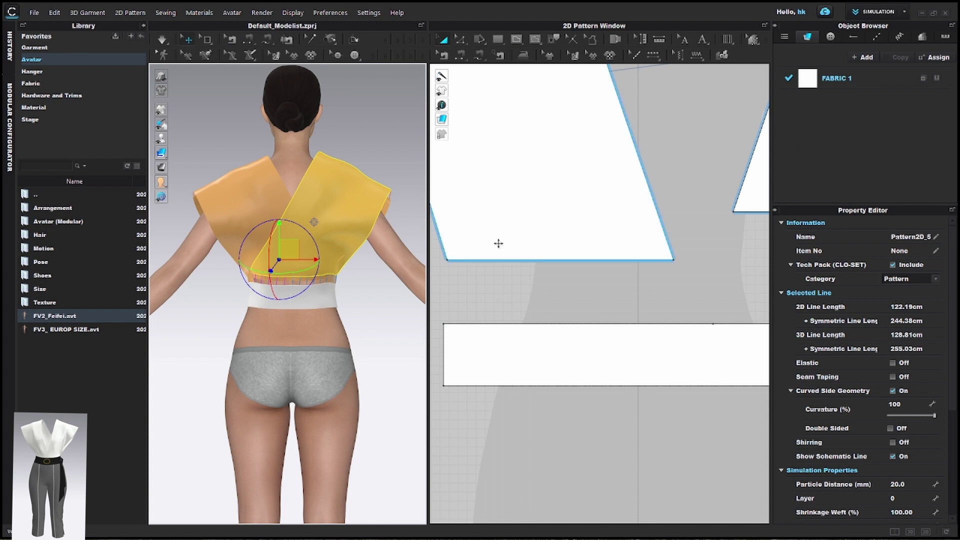
{"action": "scroll", "coordinate": [498, 244], "scroll_direction": "down", "scroll_amount": 3}
{"action": "left_click", "coordinate": [509, 320]}
{"action": "scroll", "coordinate": [350, 199], "scroll_direction": "up", "scroll_amount": 3}
{"action": "left_click", "coordinate": [388, 123]}
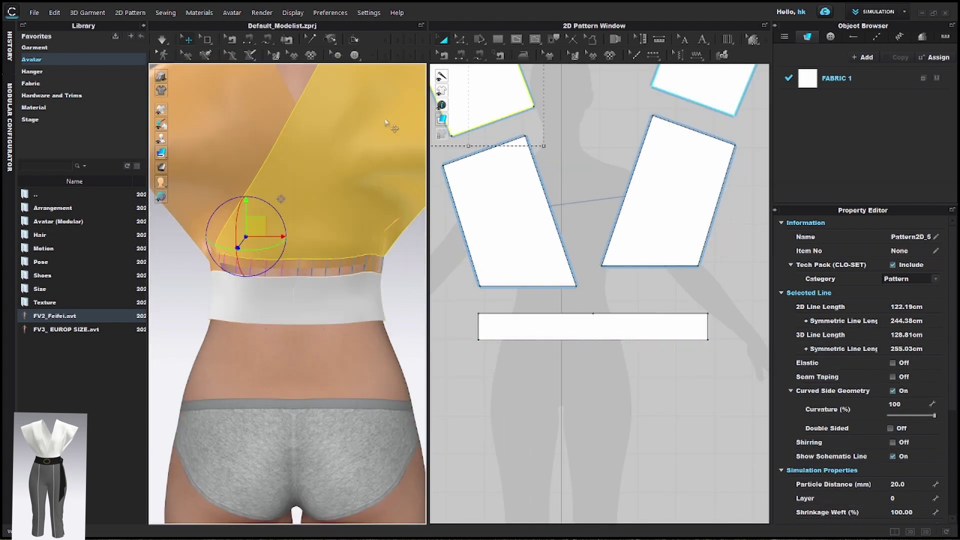
{"action": "left_click", "coordinate": [443, 55]}
{"action": "left_click", "coordinate": [616, 268]}
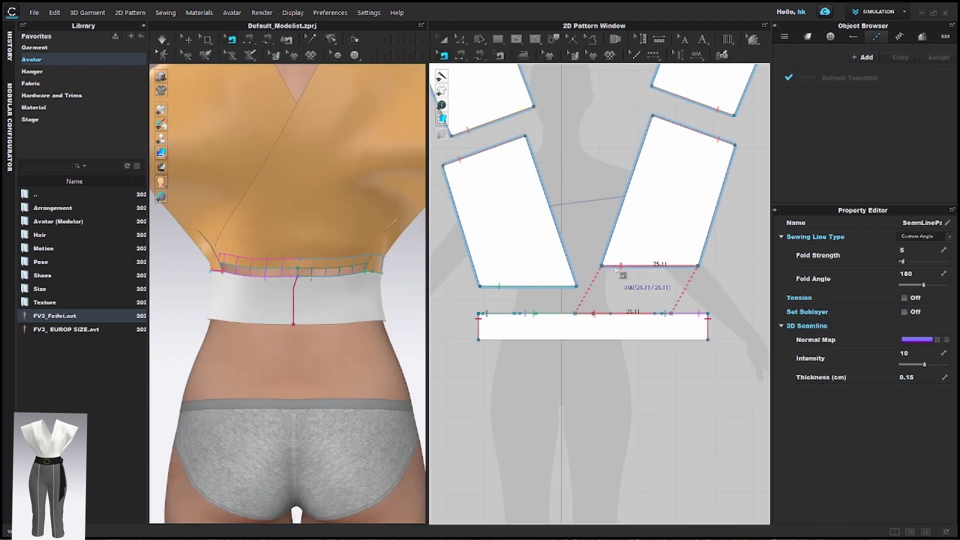
{"action": "right_click_drag", "start_coordinate": [270, 300], "coordinate": [318, 313]}
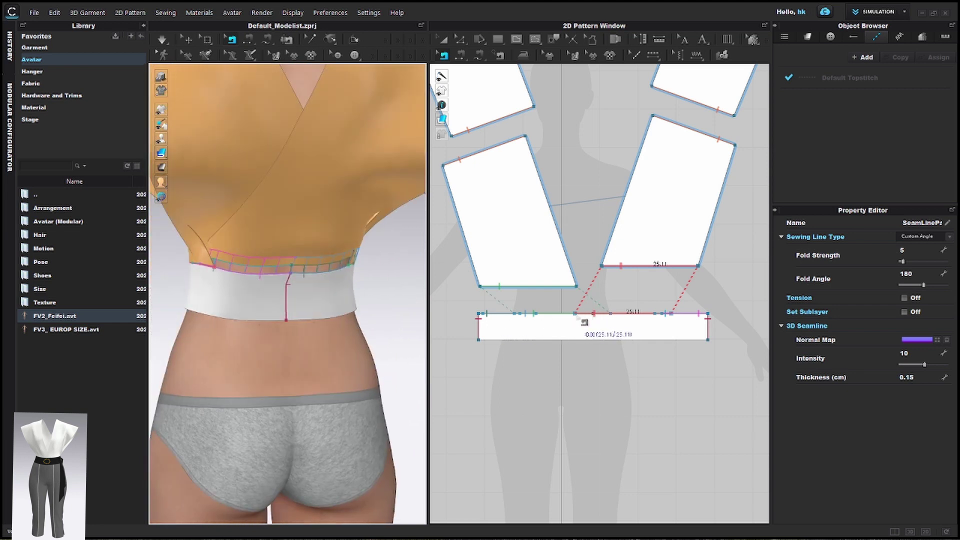
{"action": "scroll", "coordinate": [584, 322], "scroll_direction": "up", "scroll_amount": 5}
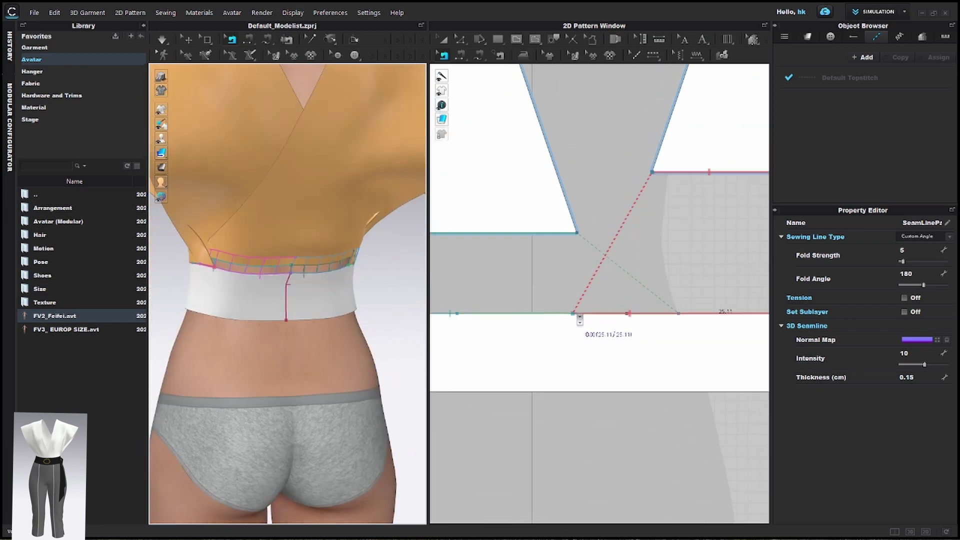
{"action": "scroll", "coordinate": [582, 320], "scroll_direction": "down", "scroll_amount": 5}
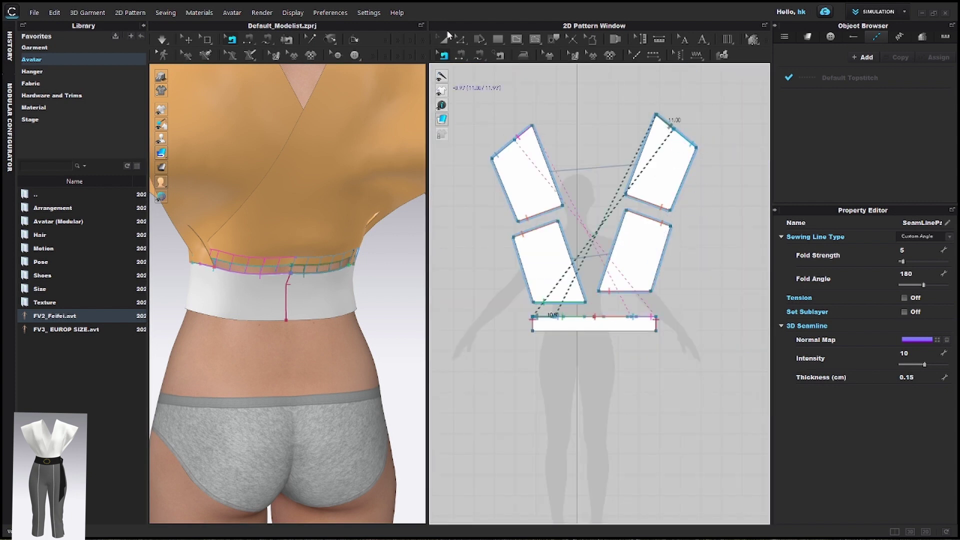
Step: Move the two upper back pieces beside the outer sides of the front pieces and rotate them more upright
{"action": "left_click", "coordinate": [444, 39]}
{"action": "left_click", "coordinate": [655, 170]}
{"action": "left_click_drag", "start_coordinate": [667, 102], "coordinate": [700, 223]}
{"action": "left_click_drag", "start_coordinate": [669, 161], "coordinate": [474, 270]}
{"action": "left_click_drag", "start_coordinate": [540, 168], "coordinate": [729, 260]}
{"action": "left_click_drag", "start_coordinate": [480, 284], "coordinate": [486, 266]}
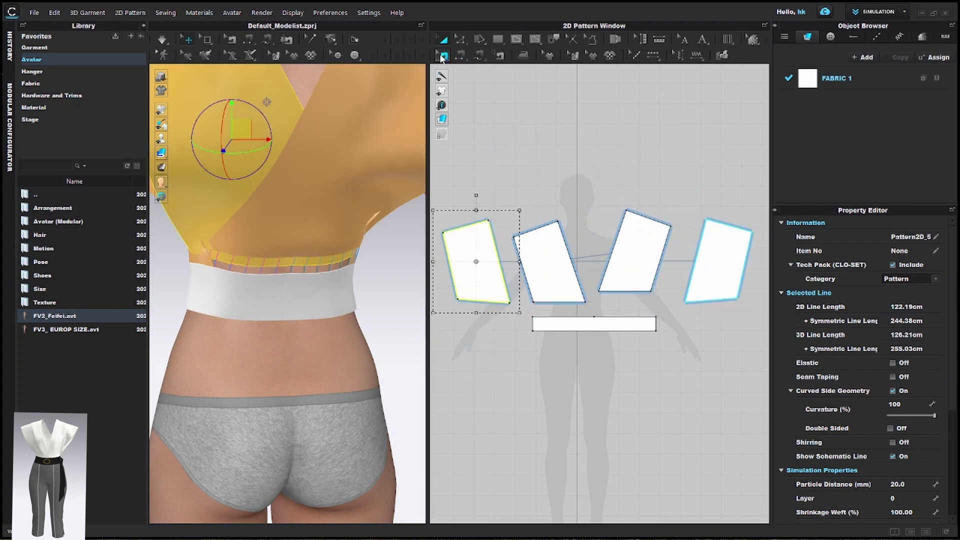
Step: Try to shorten the waistband segment of the left-hand back piece's 11.00 cm seam to about 6 cm
{"action": "left_click", "coordinate": [441, 57]}
{"action": "left_click", "coordinate": [505, 303]}
{"action": "scroll", "coordinate": [499, 342], "scroll_direction": "up", "scroll_amount": 4}
{"action": "right_click_drag", "start_coordinate": [373, 331], "coordinate": [322, 325]}
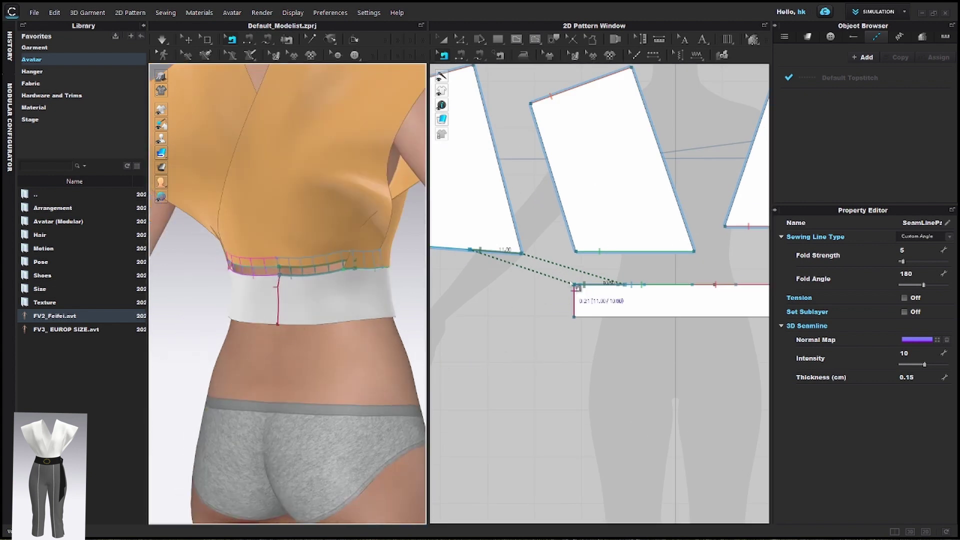
{"action": "scroll", "coordinate": [550, 295], "scroll_direction": "down", "scroll_amount": 4}
{"action": "scroll", "coordinate": [568, 306], "scroll_direction": "up", "scroll_amount": 2}
{"action": "scroll", "coordinate": [561, 301], "scroll_direction": "up", "scroll_amount": 3}
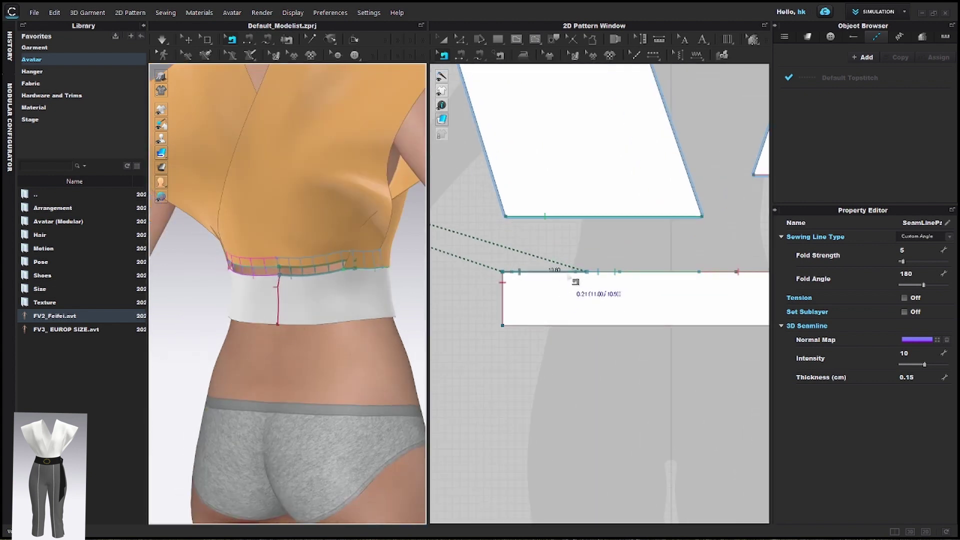
{"action": "left_click_drag", "start_coordinate": [590, 278], "coordinate": [550, 277]}
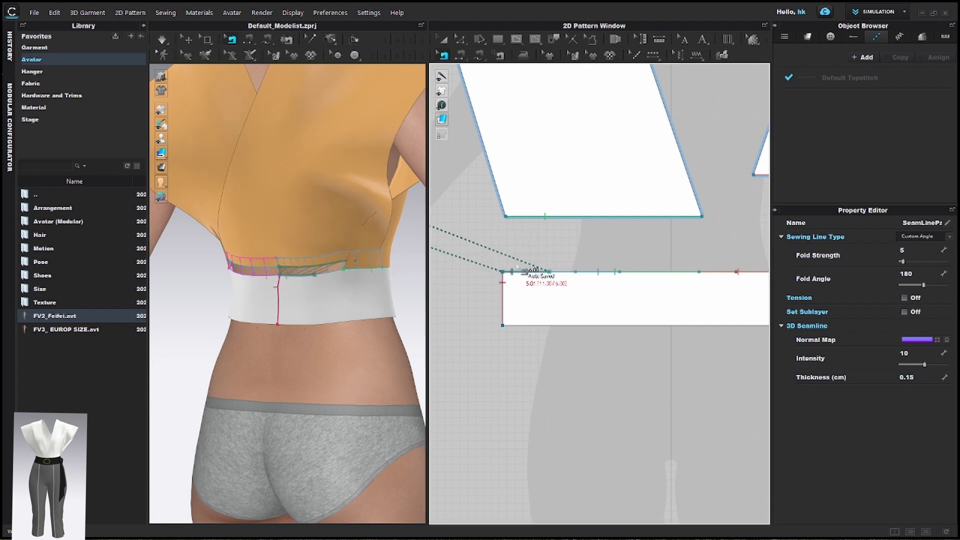
Step: Delete both seams joining the left-hand back piece's lower edge to the waistband
{"action": "scroll", "coordinate": [515, 267], "scroll_direction": "down", "scroll_amount": 3}
{"action": "right_click_drag", "start_coordinate": [320, 299], "coordinate": [333, 289]}
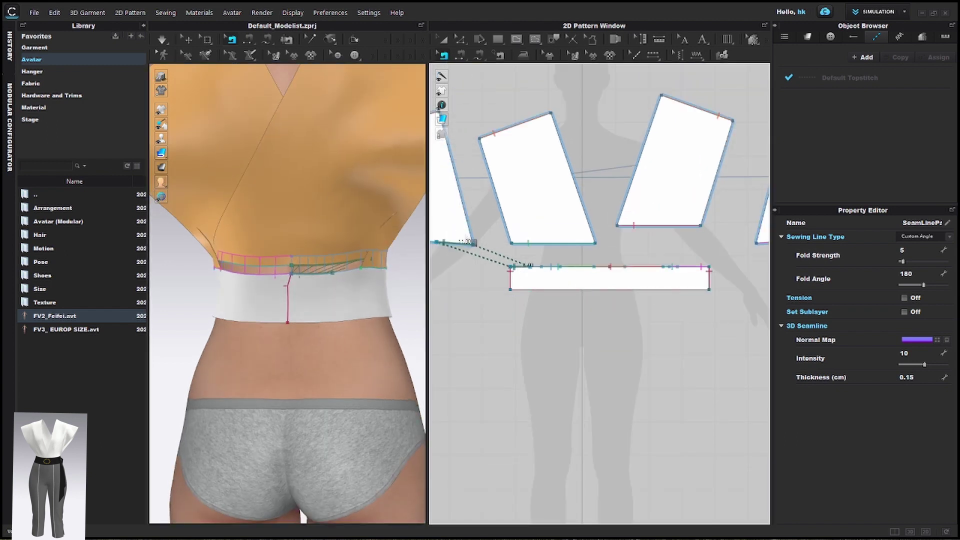
{"action": "scroll", "coordinate": [529, 241], "scroll_direction": "down", "scroll_amount": 2}
{"action": "scroll", "coordinate": [523, 233], "scroll_direction": "up", "scroll_amount": 3}
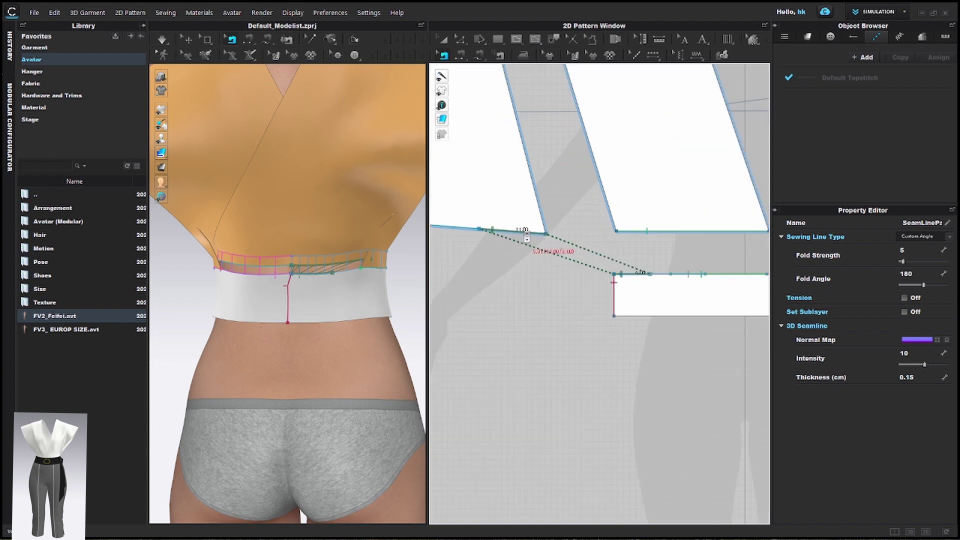
{"action": "right_click", "coordinate": [522, 232]}
{"action": "left_click", "coordinate": [541, 265]}
{"action": "right_click", "coordinate": [470, 231]}
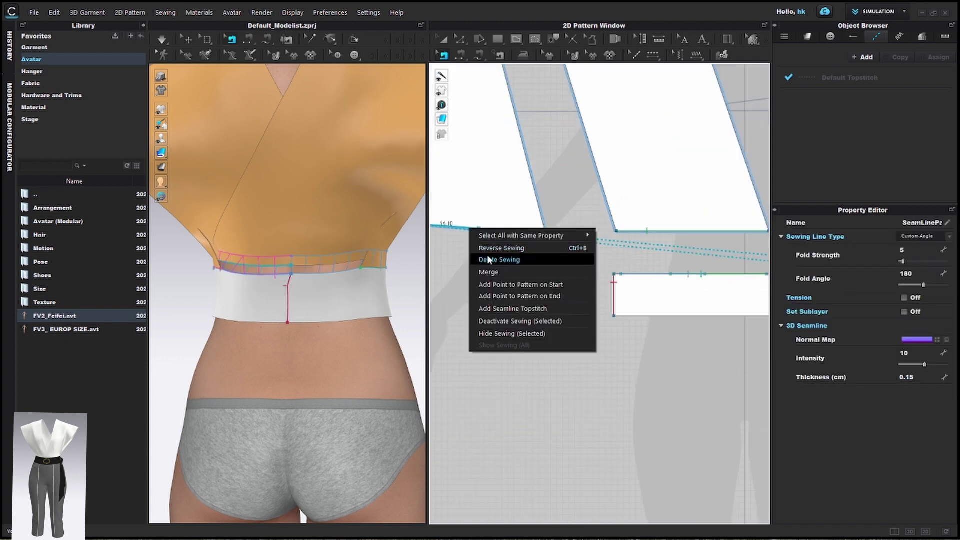
{"action": "left_click", "coordinate": [488, 258]}
Step: Delete both seams joining the right-hand back piece's lower edge to the waistband
{"action": "scroll", "coordinate": [478, 289], "scroll_direction": "down", "scroll_amount": 2}
{"action": "scroll", "coordinate": [634, 256], "scroll_direction": "down", "scroll_amount": 3}
{"action": "middle_click_drag", "start_coordinate": [675, 227], "coordinate": [544, 193]}
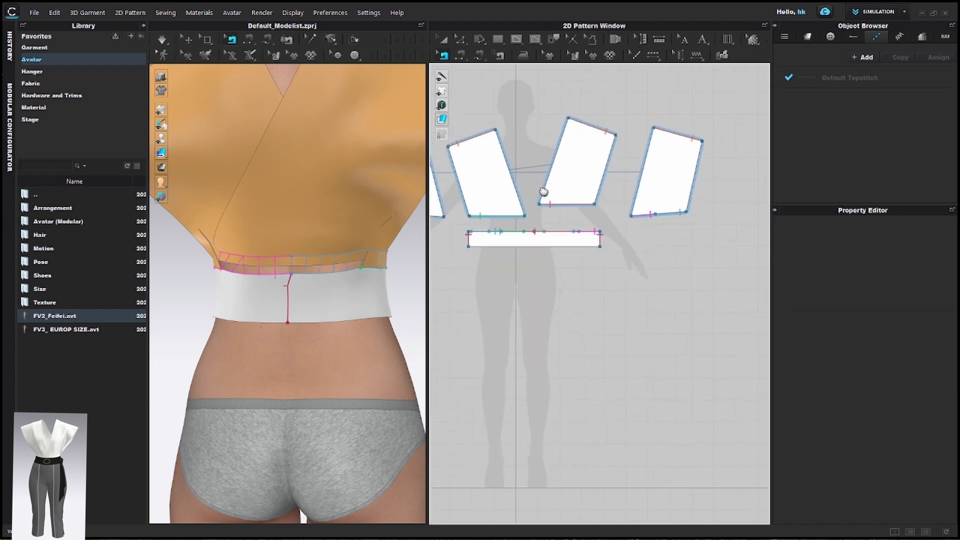
{"action": "right_click", "coordinate": [646, 216]}
{"action": "left_click", "coordinate": [661, 248]}
{"action": "right_click", "coordinate": [661, 216]}
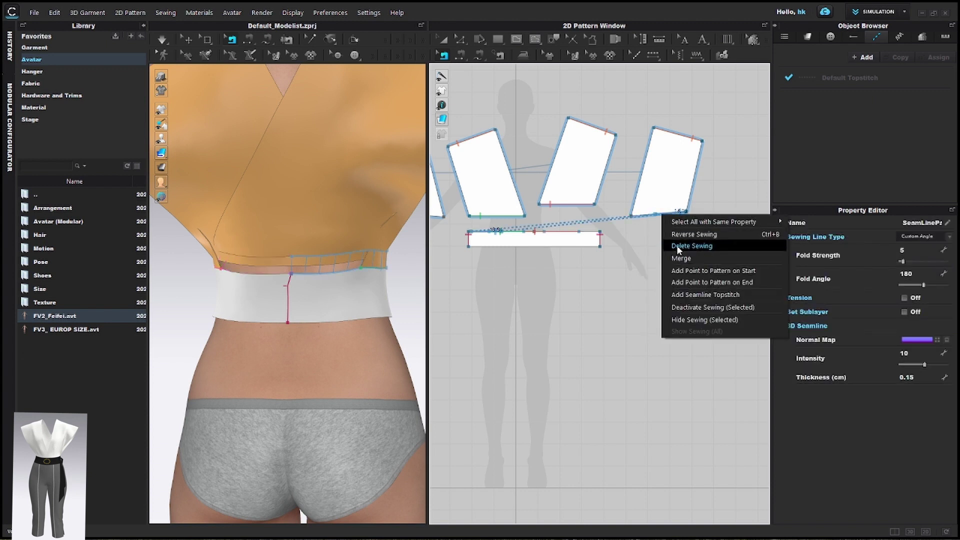
{"action": "left_click", "coordinate": [677, 245]}
Step: Free-sew the left-hand back piece's full lower edge to the waistband's upper edge, dividing the seam between the waistband's two outer ends
{"action": "scroll", "coordinate": [610, 255], "scroll_direction": "down", "scroll_amount": 3}
{"action": "scroll", "coordinate": [595, 270], "scroll_direction": "up", "scroll_amount": 3}
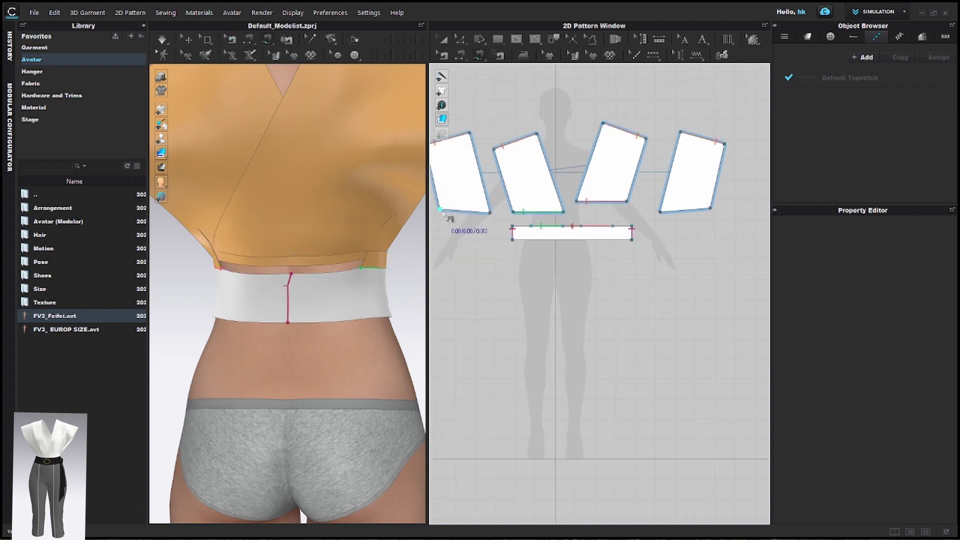
{"action": "left_click", "coordinate": [443, 40]}
{"action": "left_click", "coordinate": [479, 55]}
{"action": "left_click", "coordinate": [490, 212]}
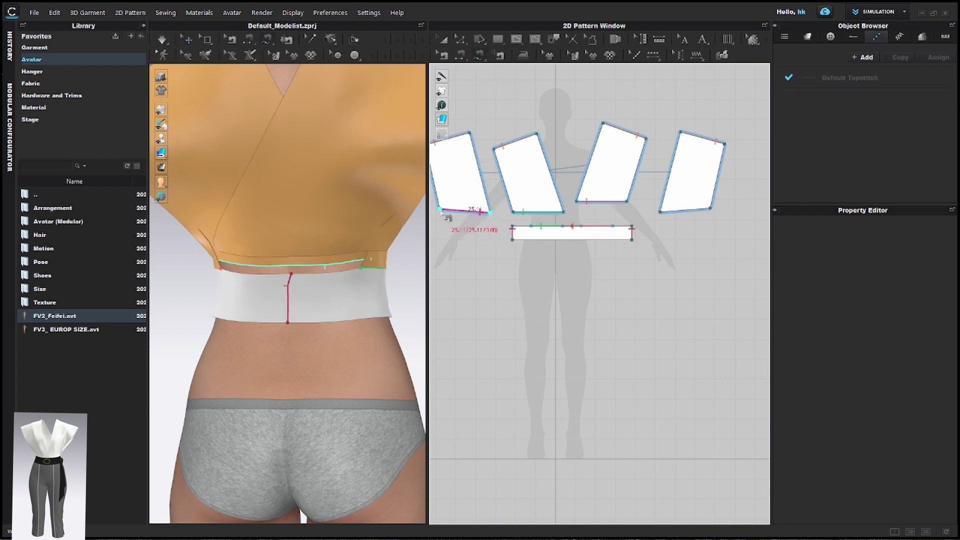
{"action": "scroll", "coordinate": [562, 230], "scroll_direction": "up", "scroll_amount": 3}
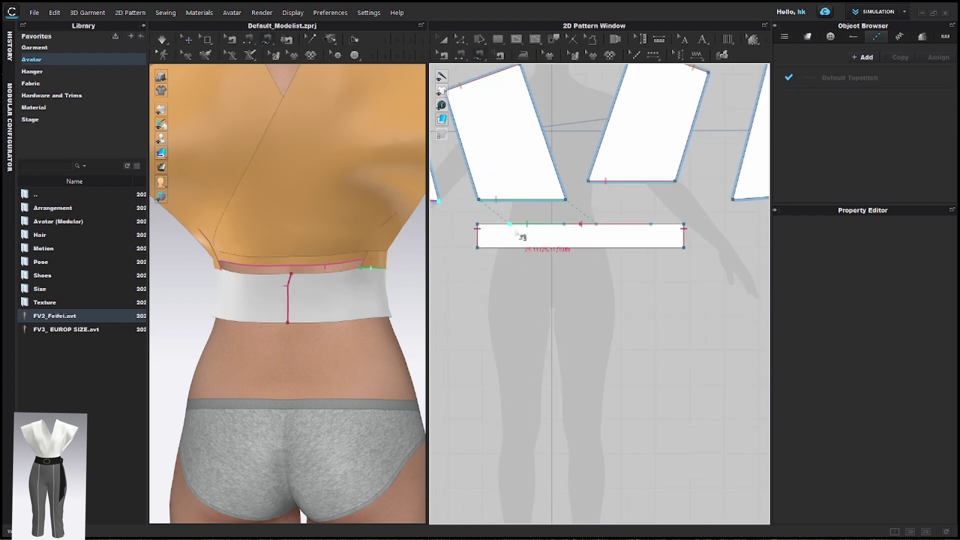
{"action": "left_click", "coordinate": [684, 226]}
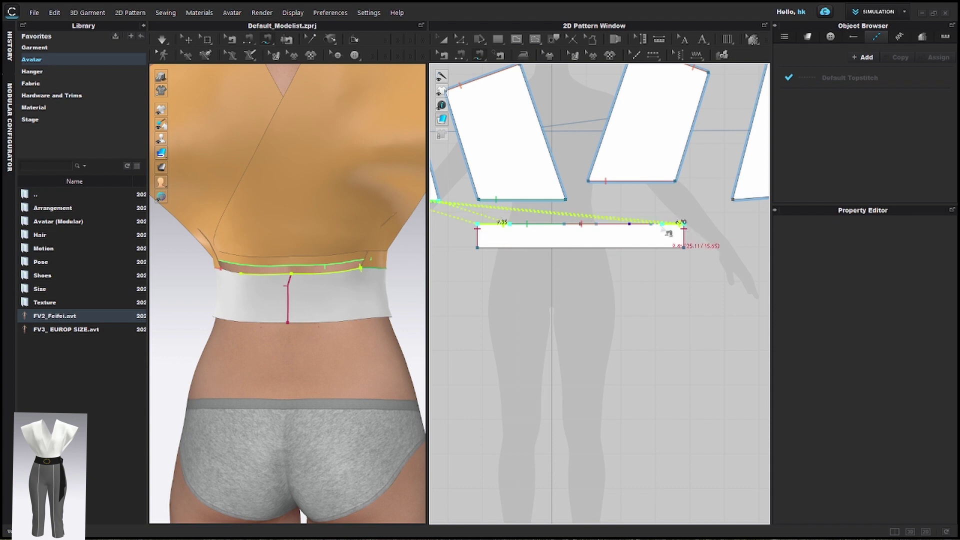
{"action": "left_click", "coordinate": [630, 229]}
Step: Free-sew the right-hand back piece's lower edge to the waistband, about 9.5 cm at its right end and 15.6 cm at its left end
{"action": "middle_click_drag", "start_coordinate": [664, 255], "coordinate": [643, 254]}
{"action": "left_click", "coordinate": [644, 206]}
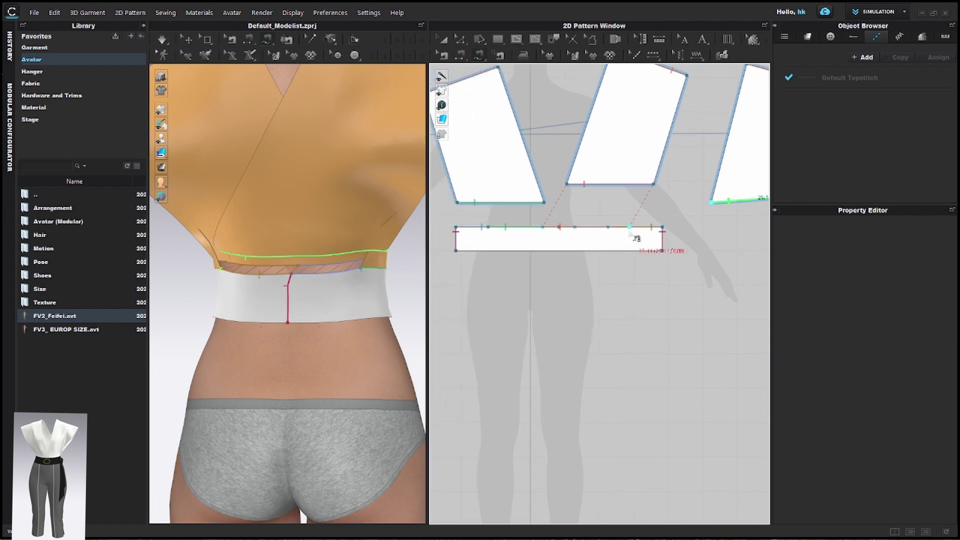
{"action": "left_click", "coordinate": [456, 229]}
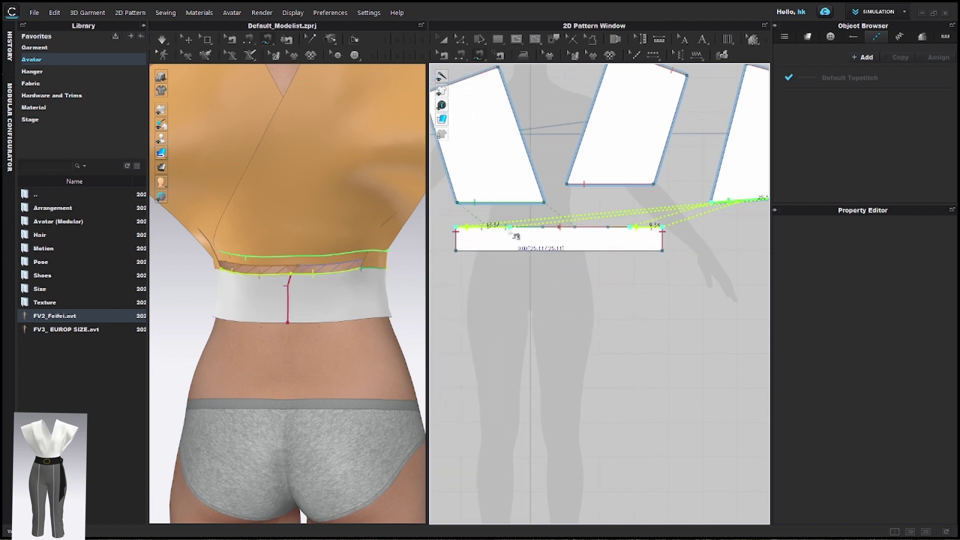
{"action": "scroll", "coordinate": [524, 285], "scroll_direction": "up", "scroll_amount": 3}
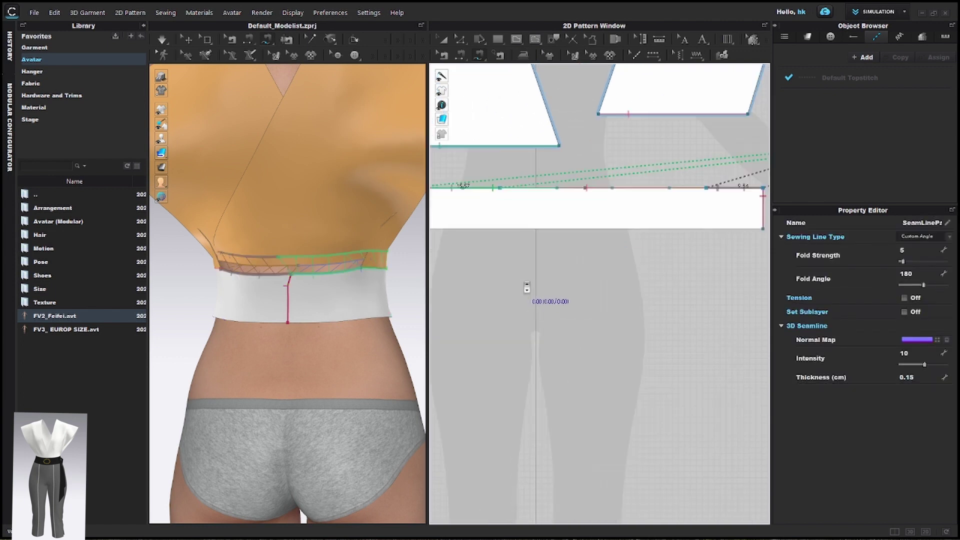
Step: Simulate the resewn garment and check the back overlap and the front of the top
{"action": "scroll", "coordinate": [525, 280], "scroll_direction": "down", "scroll_amount": 4}
{"action": "key", "text": "space"}
{"action": "scroll", "coordinate": [276, 296], "scroll_direction": "down", "scroll_amount": 4}
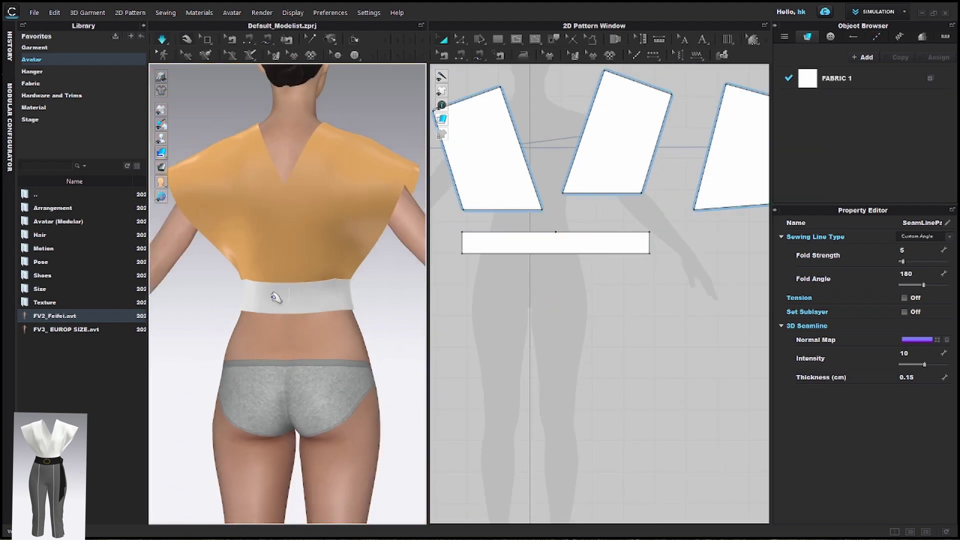
{"action": "right_click_drag", "start_coordinate": [276, 295], "coordinate": [332, 321]}
{"action": "key", "text": "8"}
{"action": "left_click", "coordinate": [350, 168]}
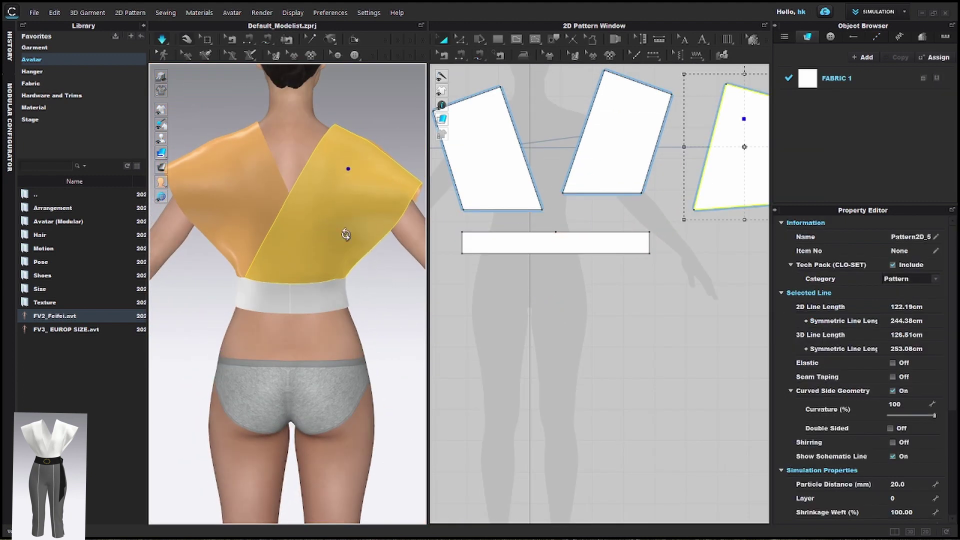
{"action": "right_click_drag", "start_coordinate": [343, 232], "coordinate": [317, 189]}
{"action": "scroll", "coordinate": [561, 257], "scroll_direction": "down", "scroll_amount": 5}
{"action": "scroll", "coordinate": [534, 245], "scroll_direction": "up", "scroll_amount": 4}
Step: Split the left-hand front piece's lower edge 8 cm from its inner corner
{"action": "left_click", "coordinate": [544, 241]}
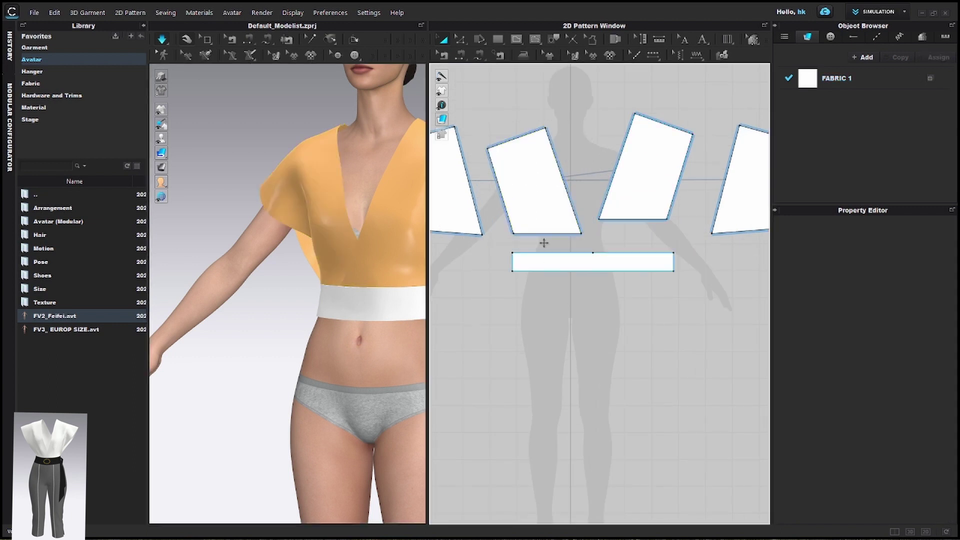
{"action": "scroll", "coordinate": [544, 240], "scroll_direction": "up", "scroll_amount": 4}
{"action": "right_click", "coordinate": [561, 233]}
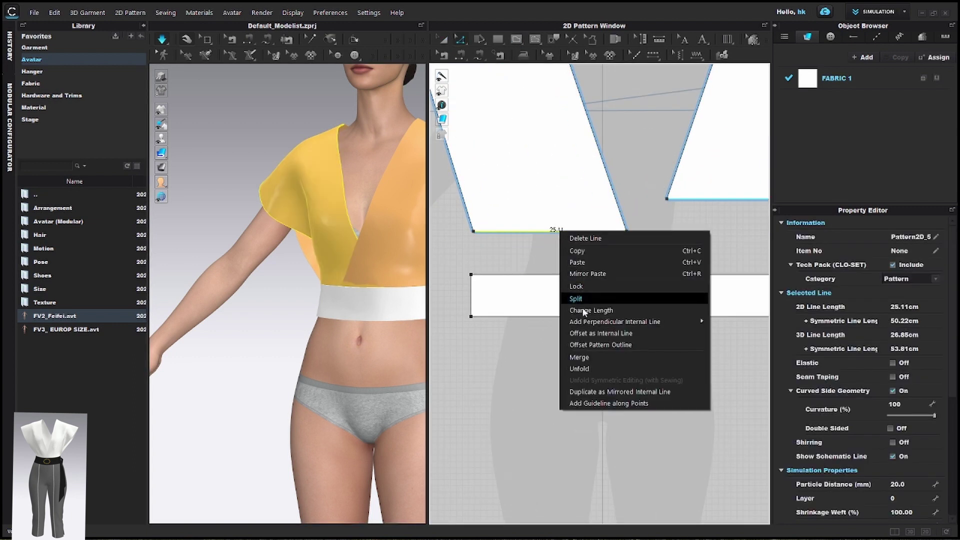
{"action": "left_click", "coordinate": [595, 344]}
{"action": "left_click", "coordinate": [559, 232]}
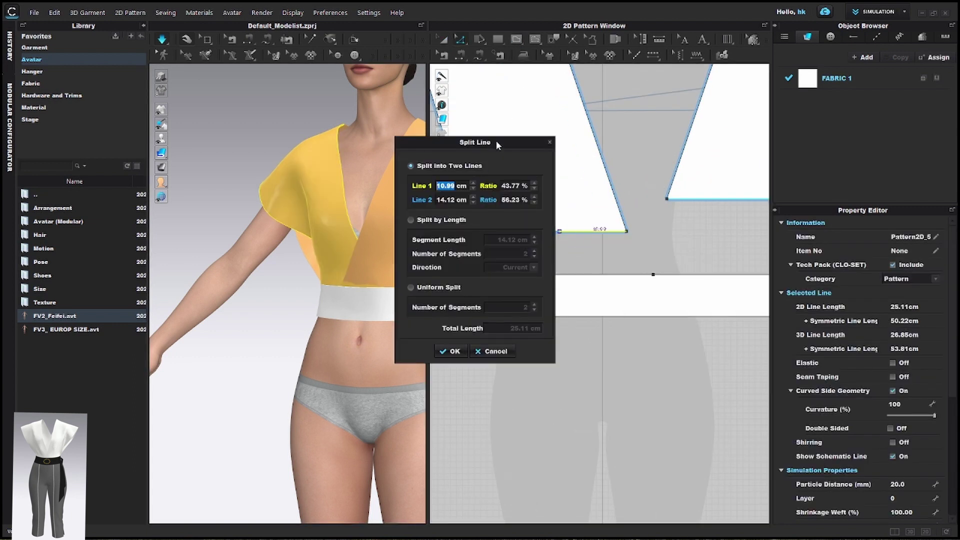
{"action": "left_click_drag", "start_coordinate": [496, 142], "coordinate": [414, 154]}
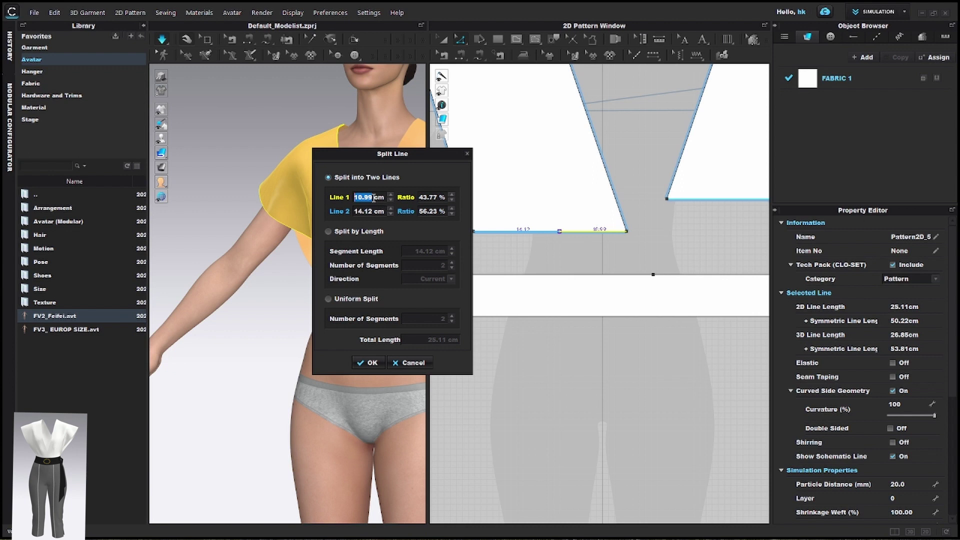
{"action": "left_click", "coordinate": [370, 363]}
Step: Split the remaining 17.11 cm of the front piece's lower edge, setting Line 1 to 2.5 cm
{"action": "left_click", "coordinate": [565, 231]}
{"action": "right_click", "coordinate": [570, 232]}
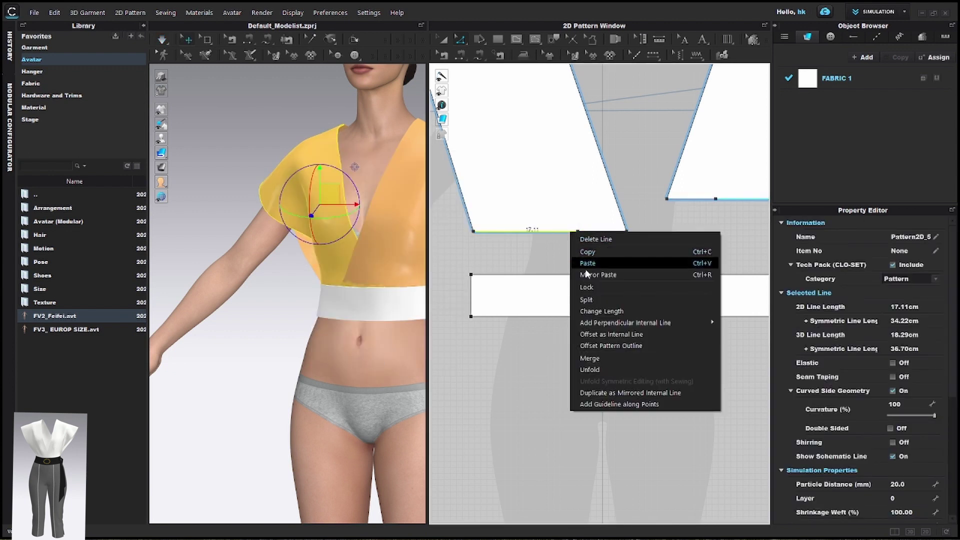
{"action": "left_click", "coordinate": [586, 300]}
{"action": "left_click", "coordinate": [570, 231]}
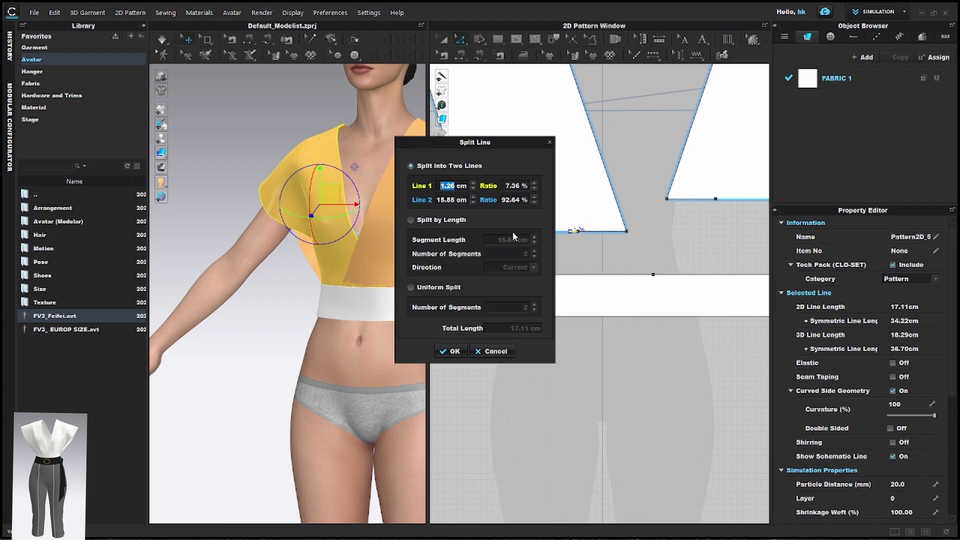
{"action": "type", "text": "2.5"}
{"action": "left_click", "coordinate": [452, 351]}
{"action": "left_click", "coordinate": [572, 235]}
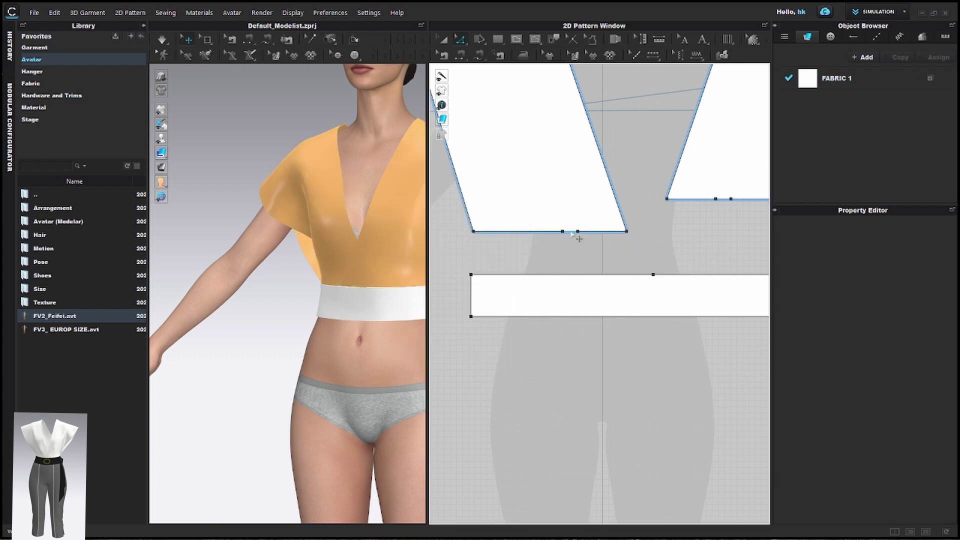
Step: Try to add a 9 cm long dart at a point placed by eye within the front hem's 2.5 cm segment
{"action": "left_click", "coordinate": [571, 232]}
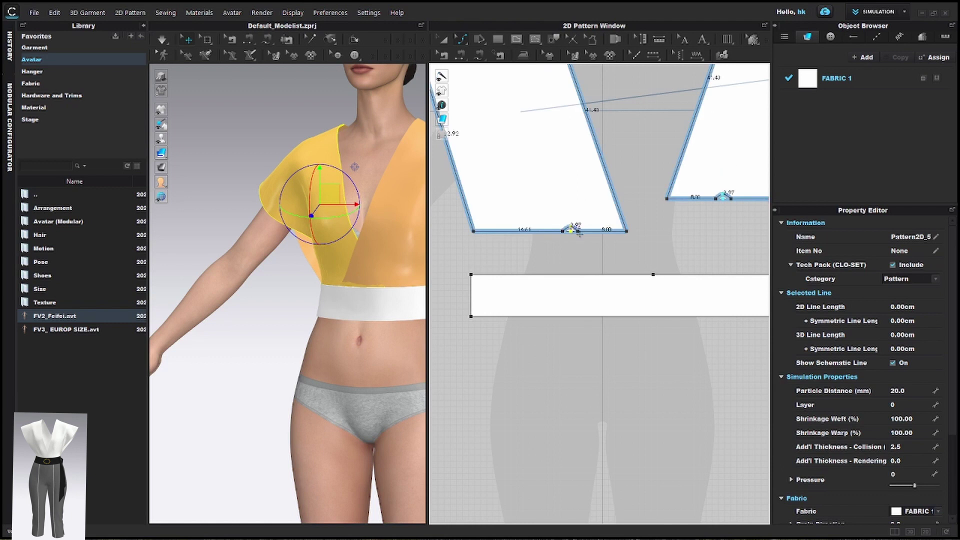
{"action": "right_click", "coordinate": [571, 232]}
{"action": "left_click", "coordinate": [569, 241]}
{"action": "right_click", "coordinate": [572, 231]}
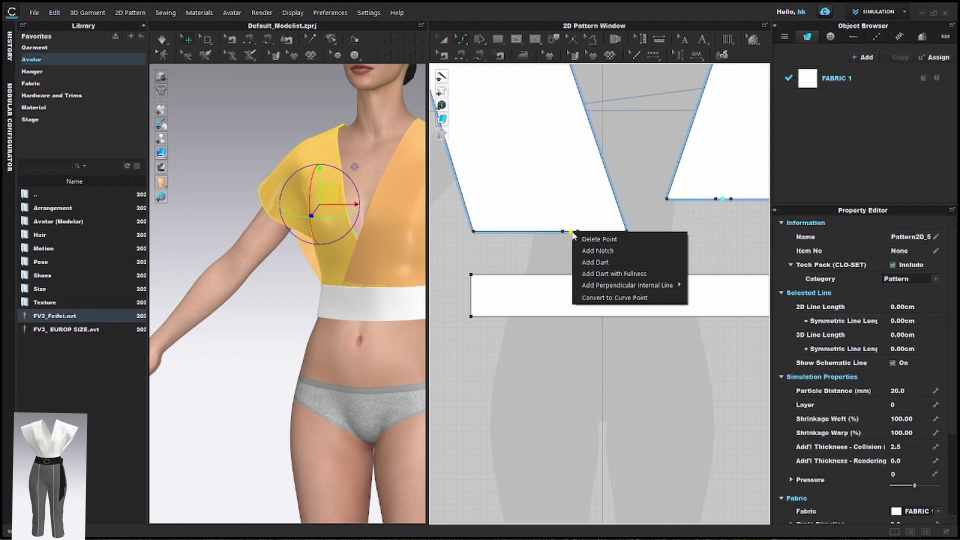
{"action": "left_click", "coordinate": [590, 259]}
{"action": "left_click_drag", "start_coordinate": [516, 226], "coordinate": [515, 229]}
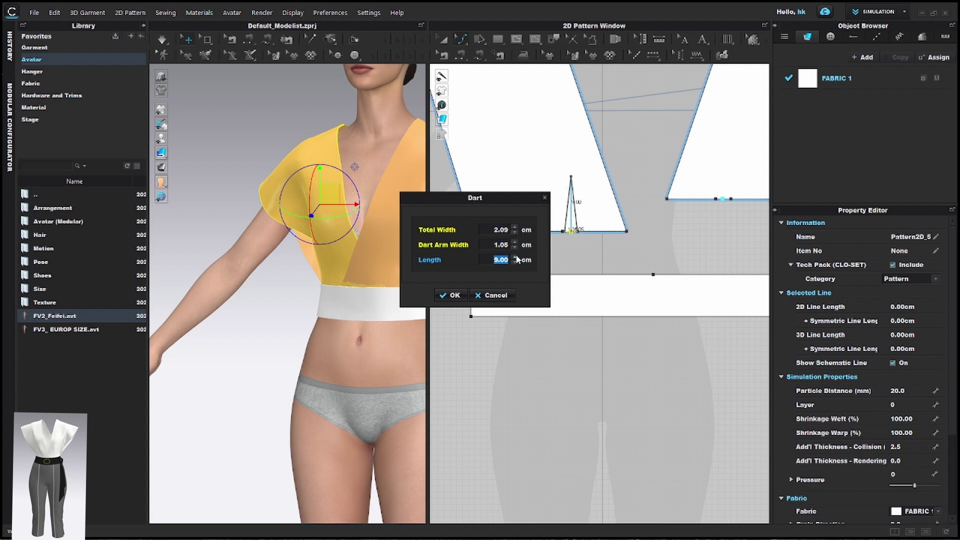
{"action": "left_click_drag", "start_coordinate": [517, 259], "coordinate": [516, 260]}
{"action": "left_click", "coordinate": [449, 295]}
{"action": "left_click", "coordinate": [479, 307]}
{"action": "scroll", "coordinate": [517, 297], "scroll_direction": "down", "scroll_amount": 2}
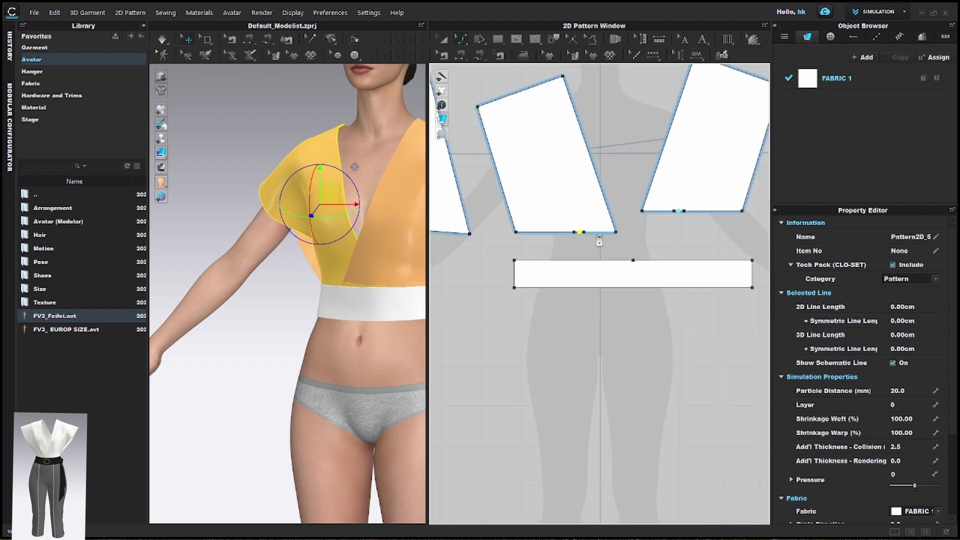
{"action": "scroll", "coordinate": [518, 298], "scroll_direction": "up", "scroll_amount": 5}
{"action": "key", "text": "Escape"}
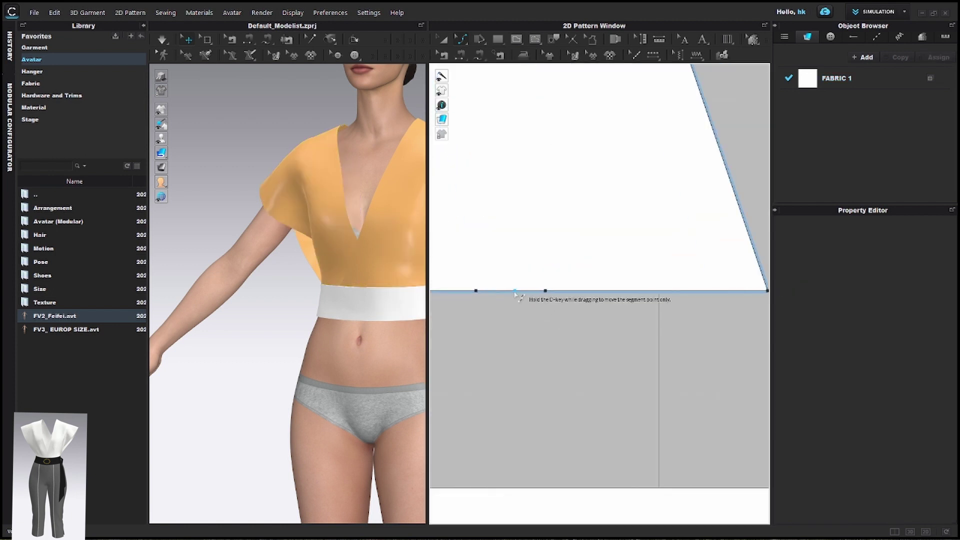
Step: Split the 2.5 cm segment of the left-hand front piece's lower edge at its midpoint
{"action": "left_click", "coordinate": [515, 292]}
{"action": "right_click", "coordinate": [516, 293]}
{"action": "key", "text": "Escape"}
{"action": "left_click", "coordinate": [515, 292]}
{"action": "right_click", "coordinate": [516, 293]}
{"action": "left_click", "coordinate": [523, 300]}
{"action": "left_click", "coordinate": [515, 292]}
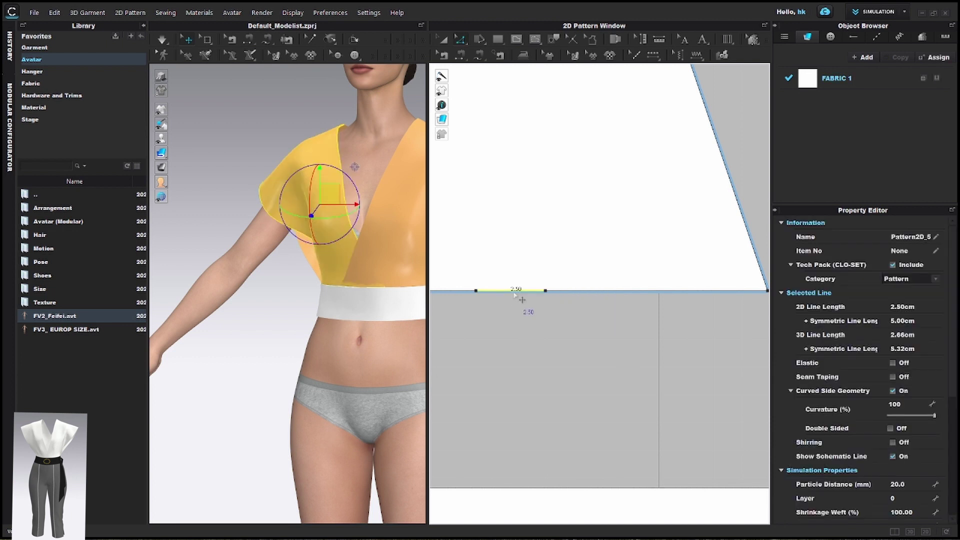
{"action": "right_click", "coordinate": [514, 292]}
{"action": "left_click", "coordinate": [539, 355]}
{"action": "left_click", "coordinate": [454, 351]}
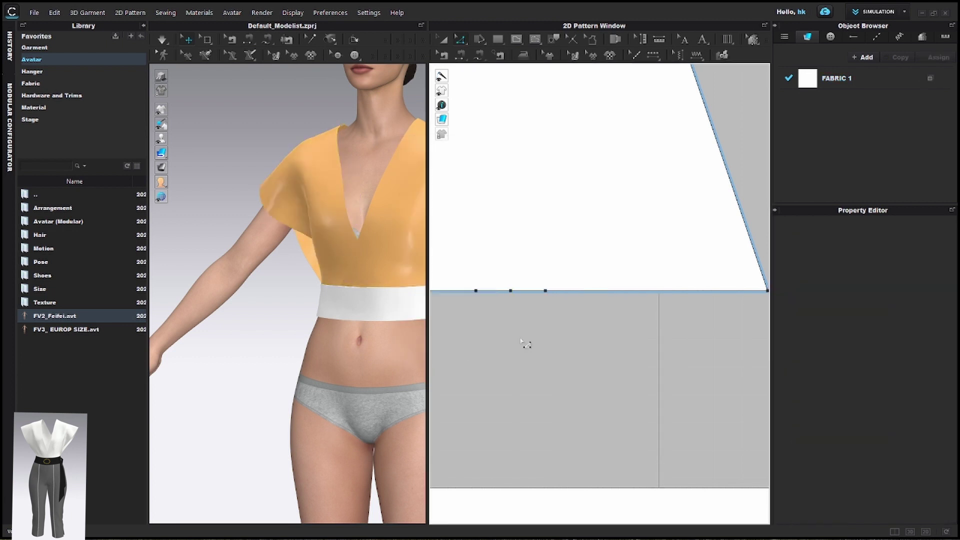
Step: Add a 2 cm wide dart at the segment's midpoint, increasing its length above the default 7 cm
{"action": "right_click", "coordinate": [508, 293]}
{"action": "left_click", "coordinate": [536, 338]}
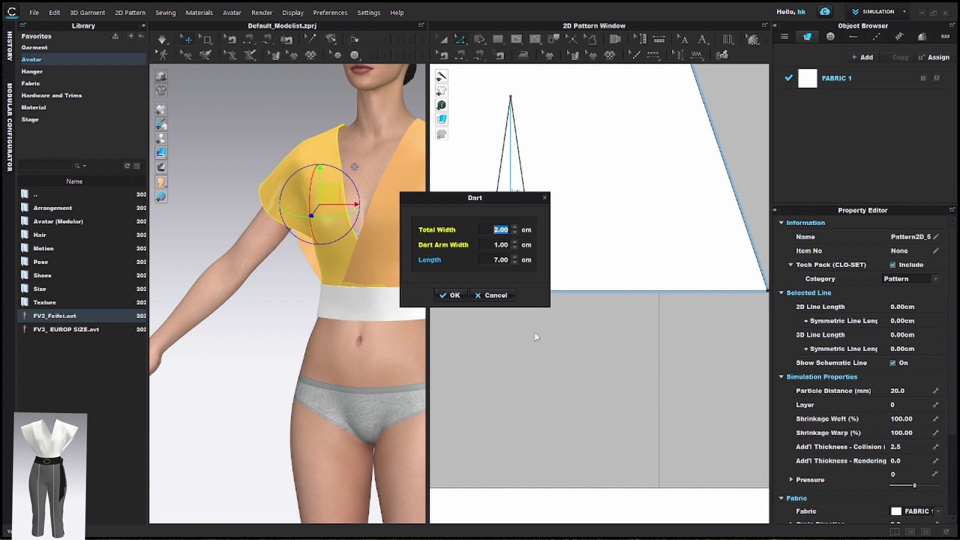
{"action": "left_click", "coordinate": [514, 256]}
{"action": "left_click", "coordinate": [515, 257]}
{"action": "left_click", "coordinate": [449, 295]}
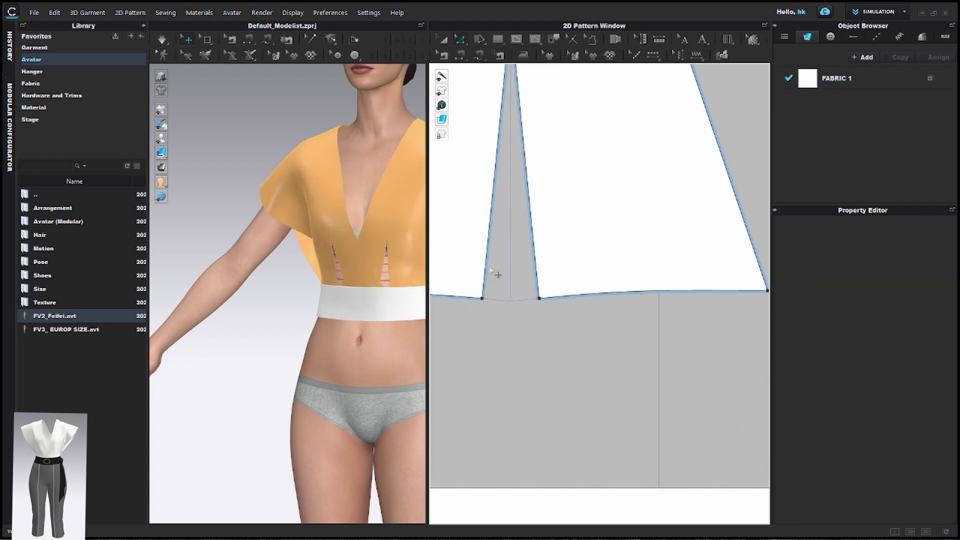
Step: Simulate the garment with the front darts and check its fit at the waist from the front and back
{"action": "scroll", "coordinate": [491, 270], "scroll_direction": "down", "scroll_amount": 3}
{"action": "key", "text": "space"}
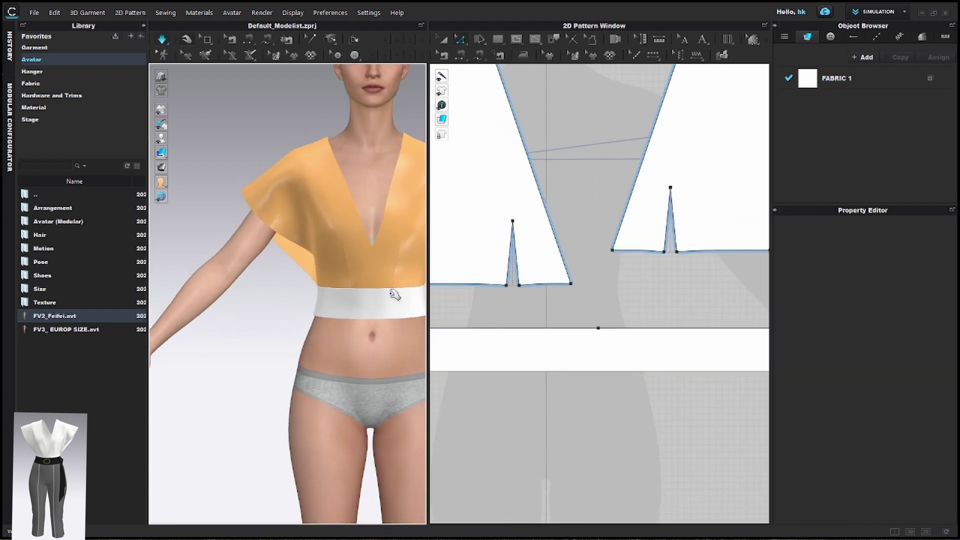
{"action": "middle_click_drag", "start_coordinate": [369, 303], "coordinate": [341, 321]}
{"action": "left_click", "coordinate": [328, 300]}
{"action": "left_click", "coordinate": [301, 278]}
{"action": "scroll", "coordinate": [333, 334], "scroll_direction": "down", "scroll_amount": 1}
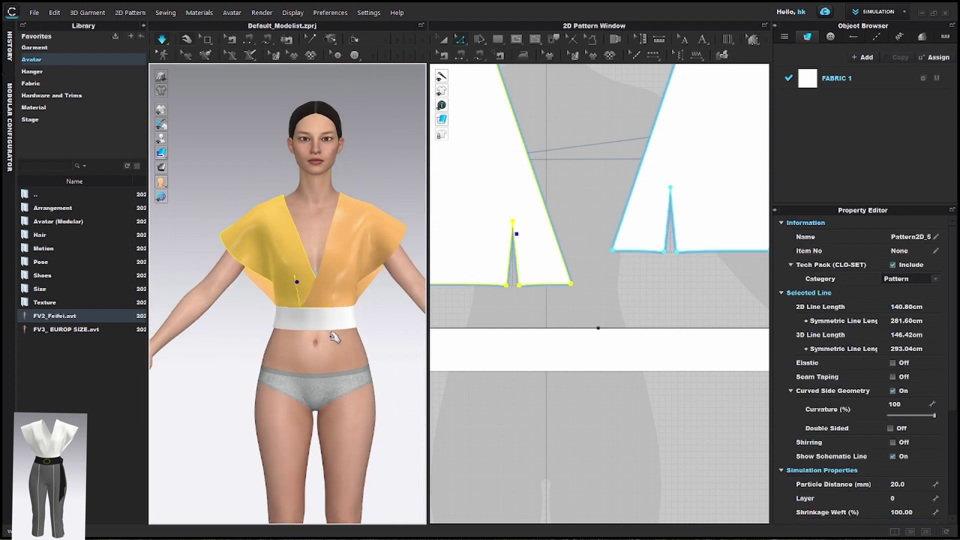
{"action": "right_click_drag", "start_coordinate": [332, 339], "coordinate": [502, 320]}
{"action": "scroll", "coordinate": [573, 296], "scroll_direction": "down", "scroll_amount": 4}
{"action": "left_click", "coordinate": [507, 301]}
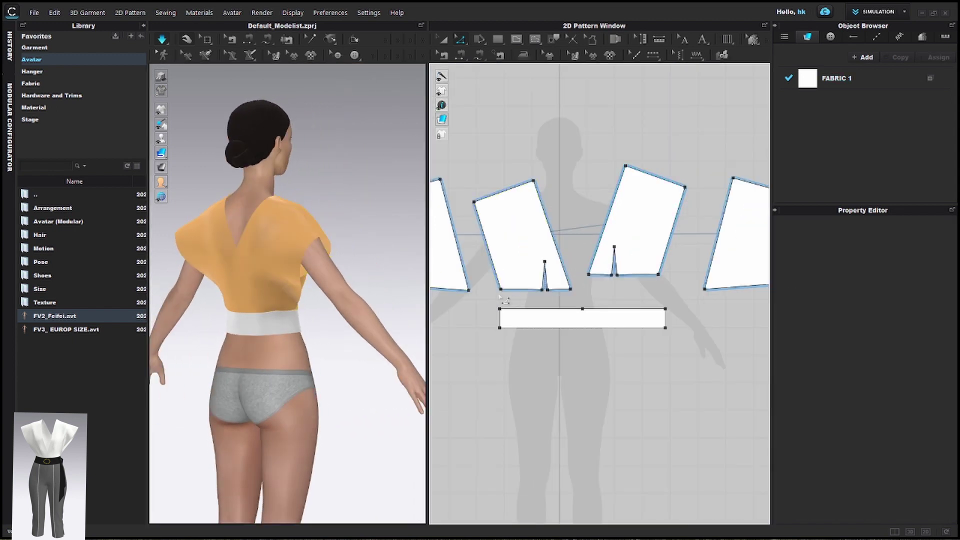
Step: Move the lower outer corners of the front and back bodice pieces inward to narrow them at the waist
{"action": "scroll", "coordinate": [504, 294], "scroll_direction": "up", "scroll_amount": 4}
{"action": "left_click", "coordinate": [505, 286]}
{"action": "scroll", "coordinate": [629, 271], "scroll_direction": "down", "scroll_amount": 2}
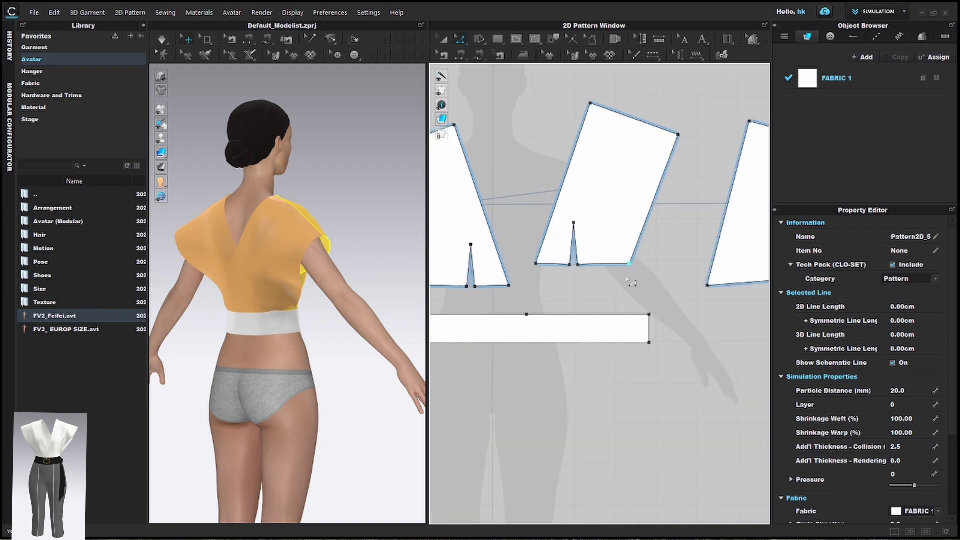
{"action": "left_click", "coordinate": [625, 265]}
{"action": "scroll", "coordinate": [628, 271], "scroll_direction": "down", "scroll_amount": 3}
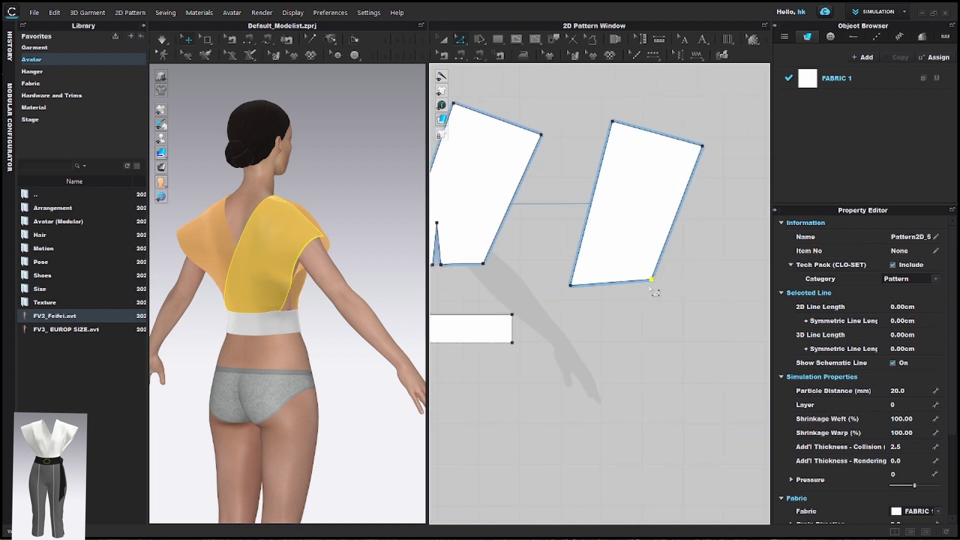
{"action": "scroll", "coordinate": [572, 294], "scroll_direction": "down", "scroll_amount": 1}
{"action": "scroll", "coordinate": [572, 294], "scroll_direction": "down", "scroll_amount": 2}
Step: Adjust the waistband ends of the seams joining the right-hand front piece and the left-hand back piece to match their lower edges
{"action": "key", "text": "b"}
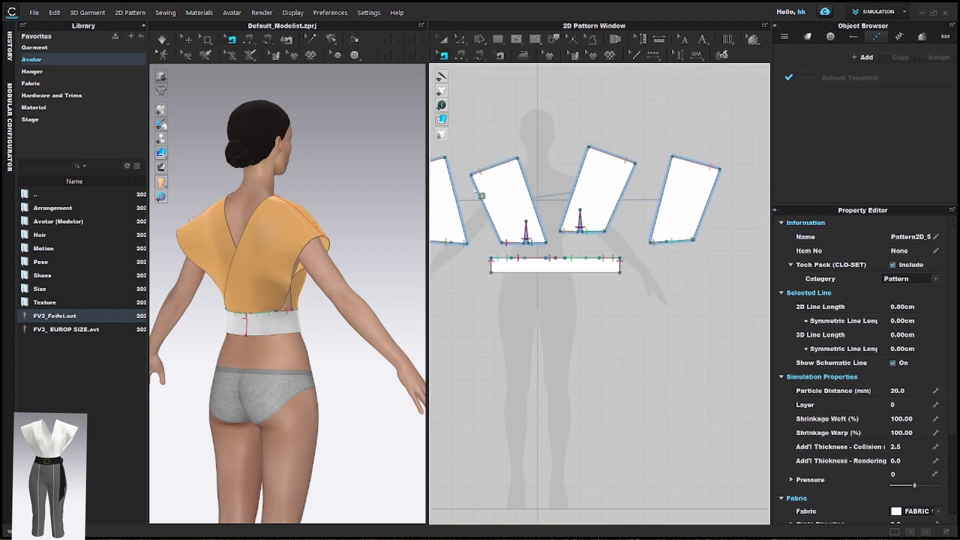
{"action": "scroll", "coordinate": [488, 272], "scroll_direction": "up", "scroll_amount": 4}
{"action": "middle_click_drag", "start_coordinate": [470, 267], "coordinate": [579, 231]}
{"action": "middle_click_drag", "start_coordinate": [750, 239], "coordinate": [565, 234]}
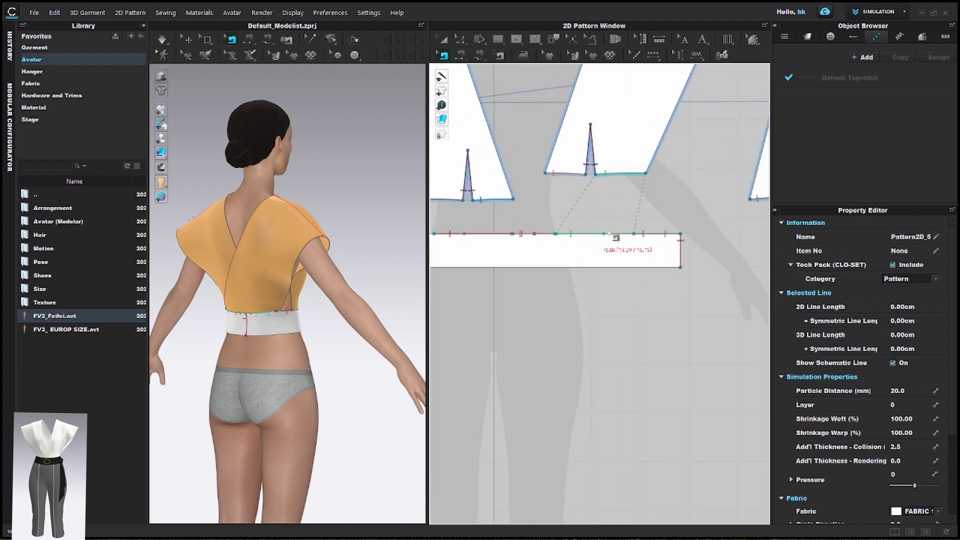
{"action": "left_click", "coordinate": [637, 235]}
{"action": "left_click", "coordinate": [655, 245]}
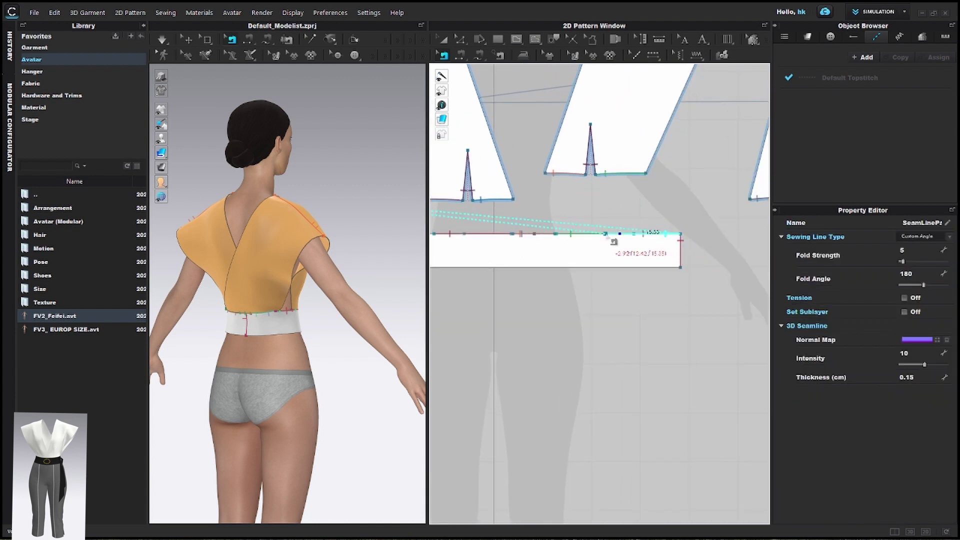
{"action": "scroll", "coordinate": [576, 197], "scroll_direction": "down", "scroll_amount": 3}
{"action": "scroll", "coordinate": [502, 214], "scroll_direction": "up", "scroll_amount": 4}
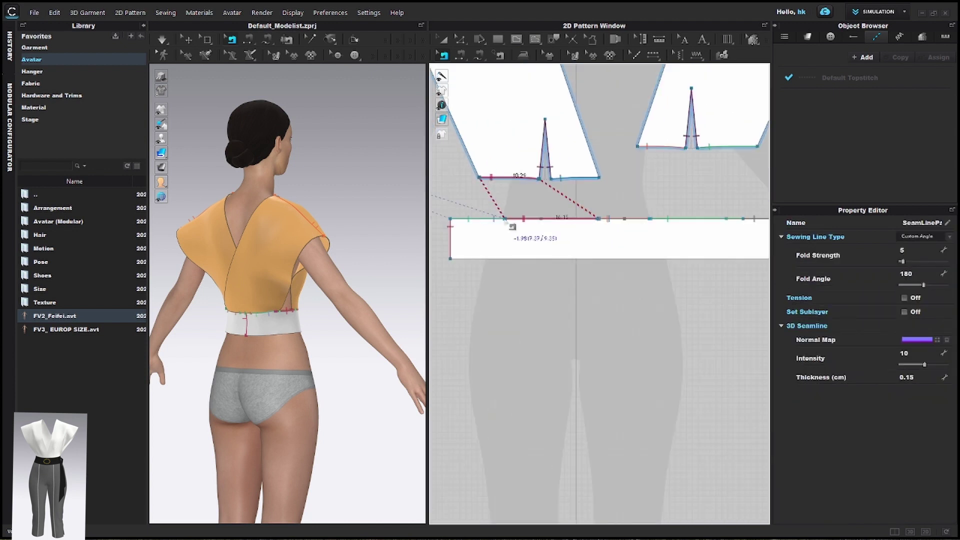
Step: Adjust the front pieces' seam ends on the waistband, setting the right-hand front seam to 10.29 cm
{"action": "left_click", "coordinate": [507, 219]}
{"action": "left_click", "coordinate": [518, 257]}
{"action": "scroll", "coordinate": [548, 224], "scroll_direction": "down", "scroll_amount": 2}
{"action": "middle_click_drag", "start_coordinate": [576, 230], "coordinate": [480, 236]}
{"action": "left_click", "coordinate": [576, 228]}
{"action": "left_click", "coordinate": [582, 233]}
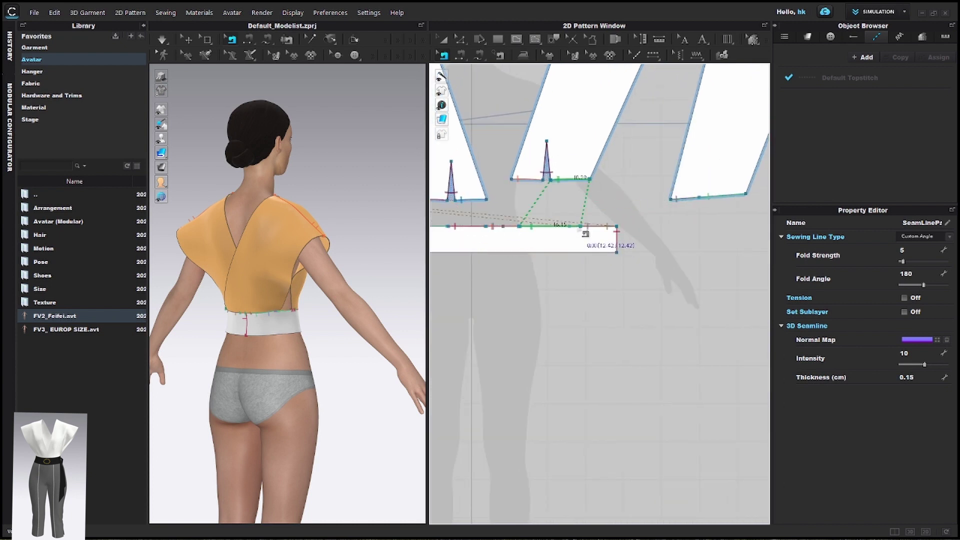
{"action": "left_click_drag", "start_coordinate": [576, 231], "coordinate": [575, 233]}
{"action": "middle_click_drag", "start_coordinate": [709, 204], "coordinate": [645, 202]}
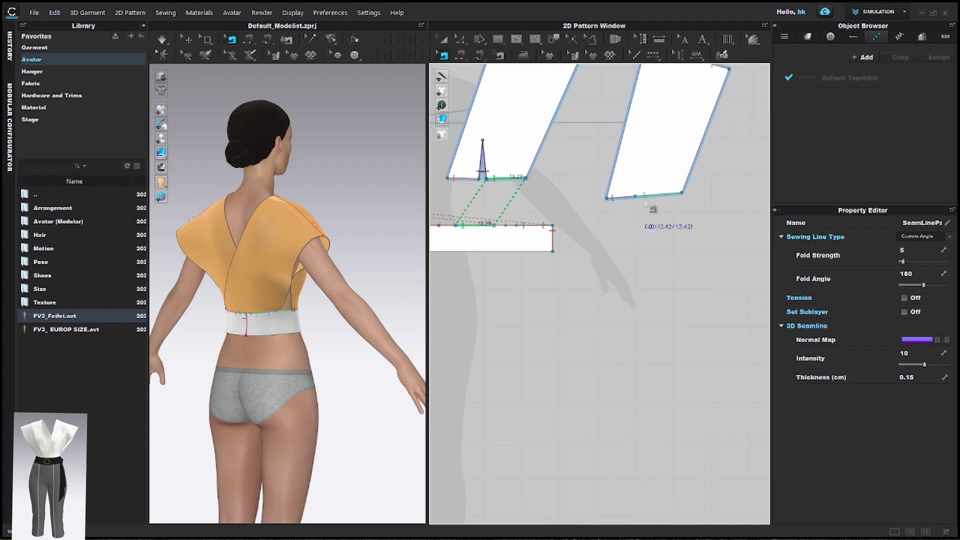
Step: Shorten the right-hand back piece's seam on the waistband to match its lower edge
{"action": "middle_click_drag", "start_coordinate": [491, 240], "coordinate": [673, 237]}
{"action": "left_click", "coordinate": [566, 228]}
{"action": "left_click", "coordinate": [572, 234]}
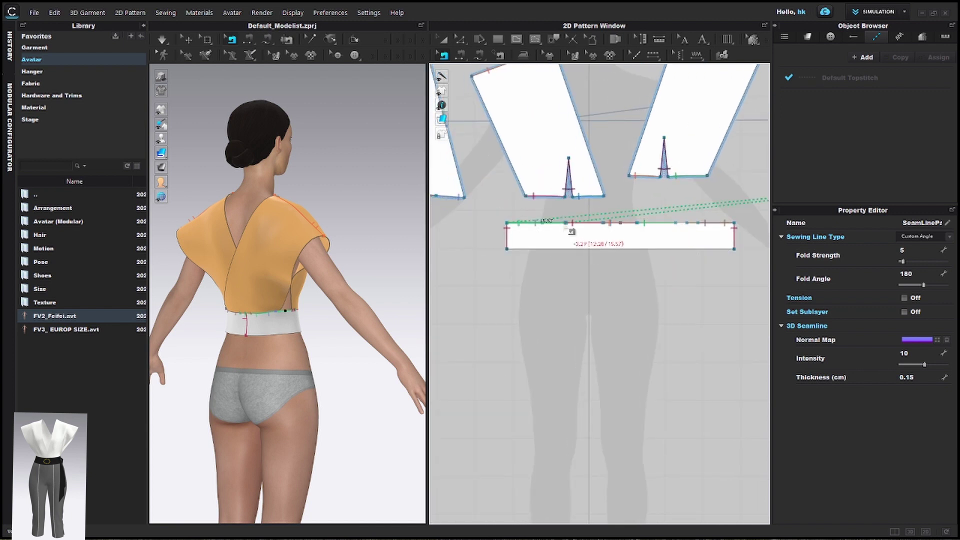
{"action": "left_click_drag", "start_coordinate": [565, 227], "coordinate": [554, 227]}
{"action": "left_click", "coordinate": [549, 263]}
Step: Simulate the garment and check the waistband join from the side
{"action": "scroll", "coordinate": [549, 265], "scroll_direction": "down", "scroll_amount": 2}
{"action": "key", "text": "space"}
{"action": "right_click_drag", "start_coordinate": [295, 330], "coordinate": [230, 317]}
{"action": "scroll", "coordinate": [487, 242], "scroll_direction": "up", "scroll_amount": 2}
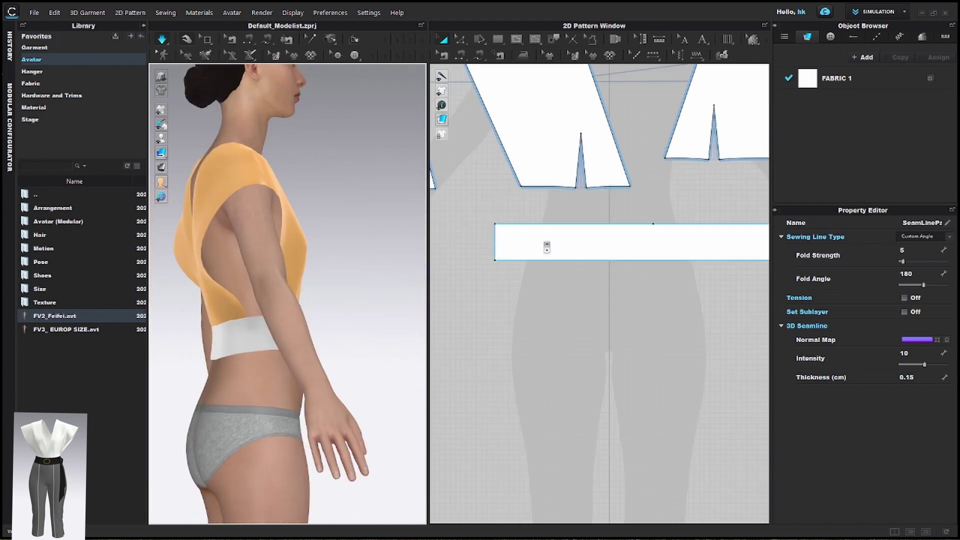
Step: Fine-tune both back pieces' seam ends on the waistband to match their 12.29 cm and 12.42 cm lower edges, and simulate again
{"action": "left_click", "coordinate": [443, 55]}
{"action": "scroll", "coordinate": [574, 230], "scroll_direction": "up", "scroll_amount": 2}
{"action": "scroll", "coordinate": [575, 230], "scroll_direction": "down", "scroll_amount": 2}
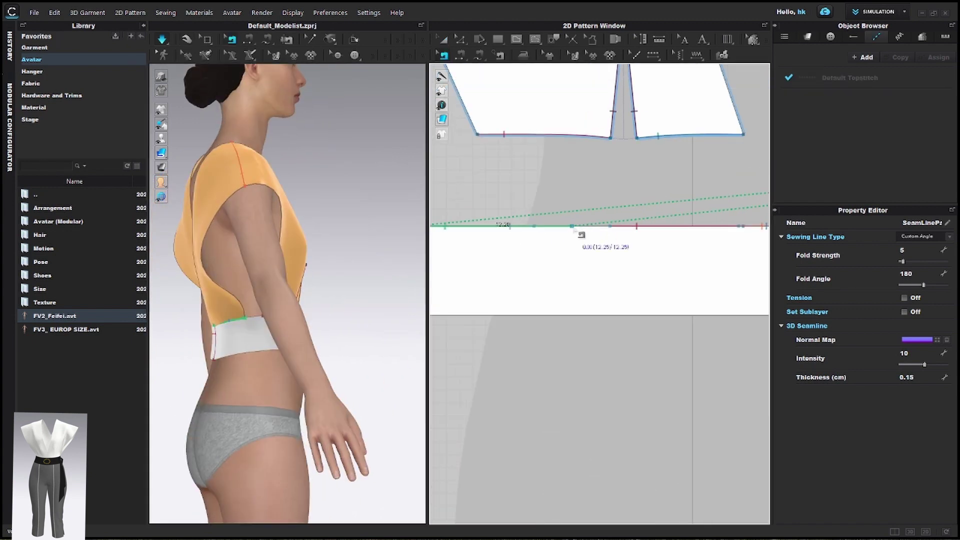
{"action": "scroll", "coordinate": [617, 235], "scroll_direction": "down", "scroll_amount": 3}
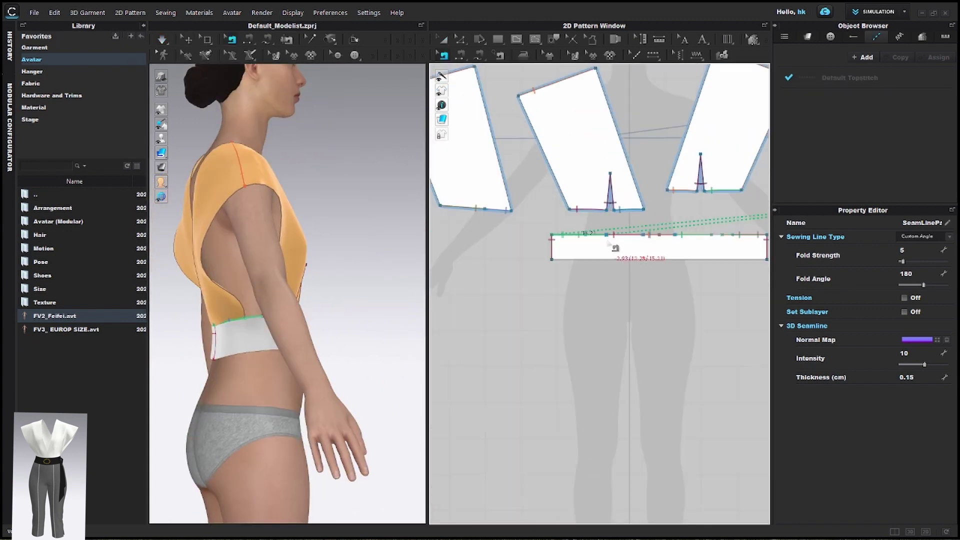
{"action": "scroll", "coordinate": [595, 230], "scroll_direction": "up", "scroll_amount": 4}
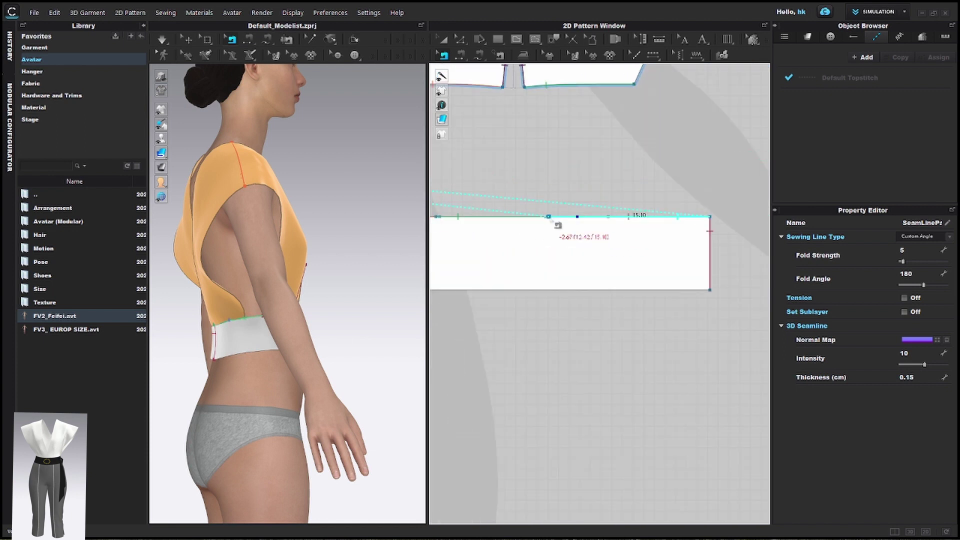
{"action": "left_click_drag", "start_coordinate": [550, 219], "coordinate": [549, 219]}
{"action": "scroll", "coordinate": [590, 205], "scroll_direction": "down", "scroll_amount": 5}
{"action": "middle_click_drag", "start_coordinate": [683, 171], "coordinate": [661, 185]}
{"action": "key", "text": "space"}
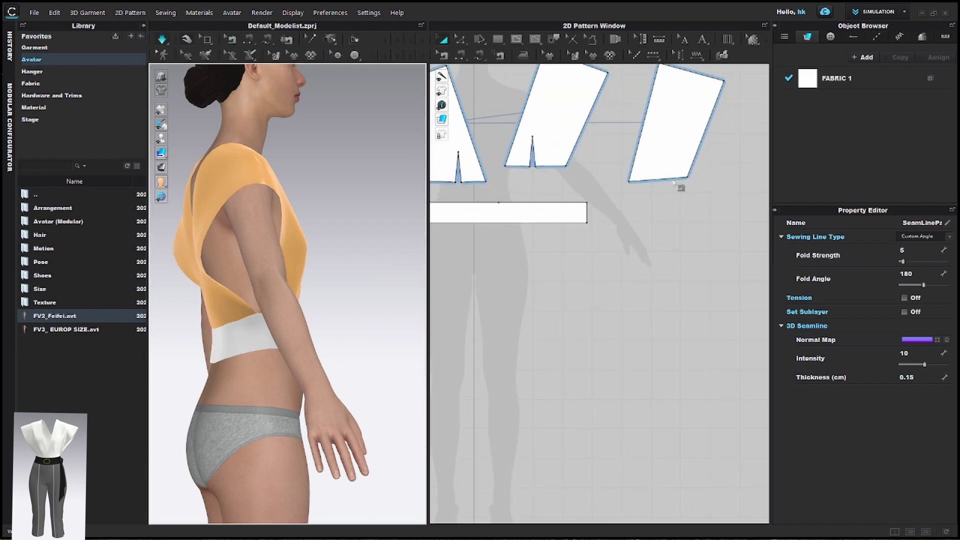
Step: Move the lower outer corner of the right-hand back piece outward to widen its waist edge
{"action": "key", "text": "z"}
{"action": "left_click", "coordinate": [642, 170]}
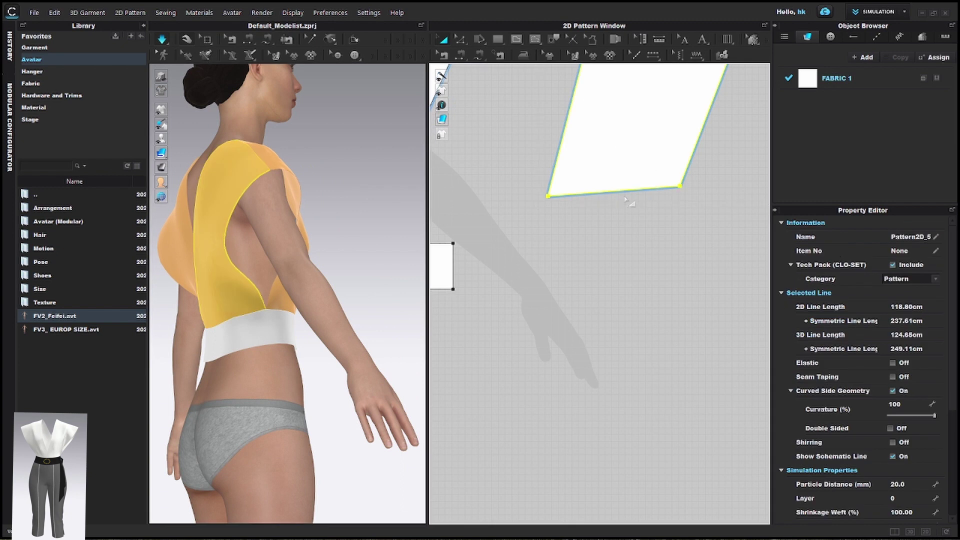
{"action": "left_click", "coordinate": [630, 213]}
{"action": "scroll", "coordinate": [566, 214], "scroll_direction": "down", "scroll_amount": 1}
{"action": "mouse_move", "coordinate": [552, 200]}
{"action": "left_mouse_down"}
{"action": "mouse_move", "coordinate": [544, 202]}
{"action": "mouse_move", "coordinate": [560, 207]}
{"action": "left_mouse_up"}
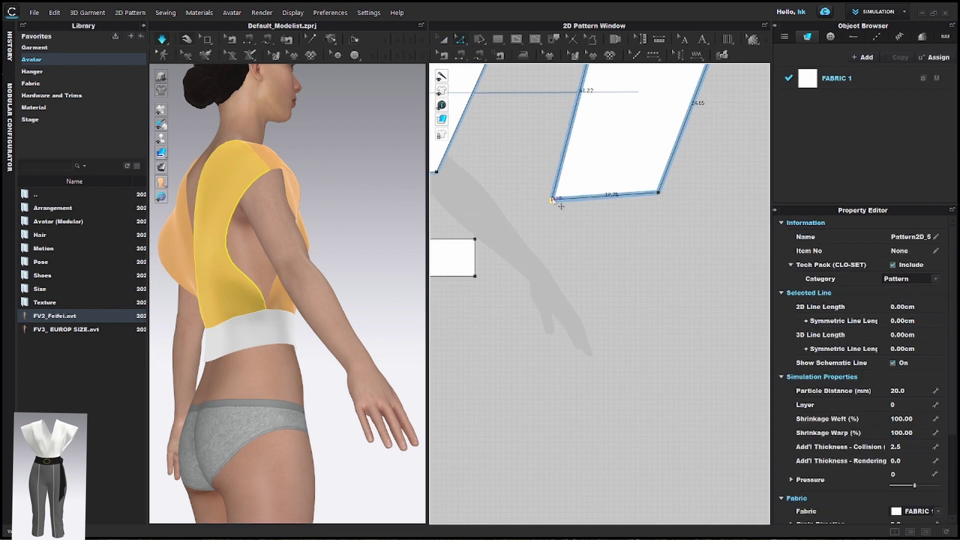
{"action": "left_click_drag", "start_coordinate": [667, 199], "coordinate": [685, 200]}
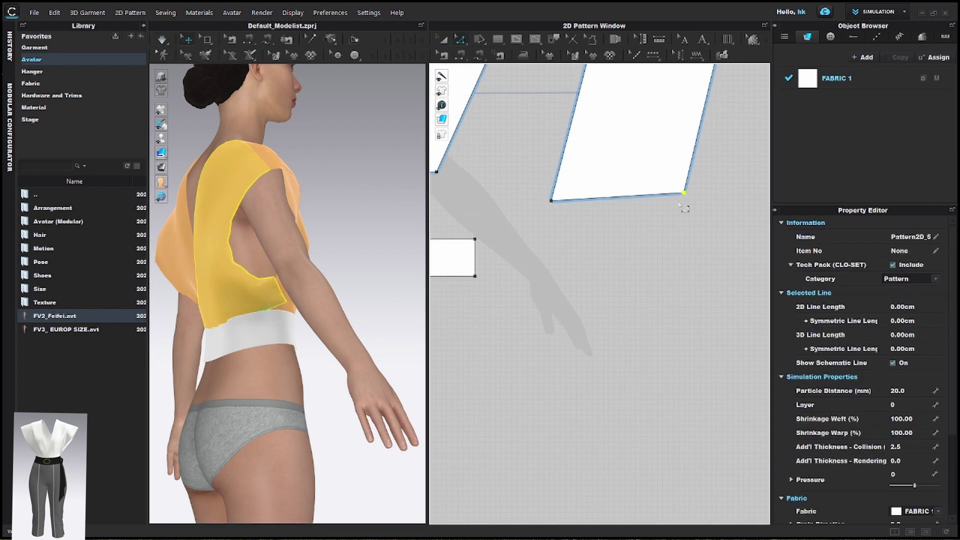
Step: Inspect the garment's fit with the stress map from the back and front, and restore the normal fabric display
{"action": "left_click", "coordinate": [161, 167]}
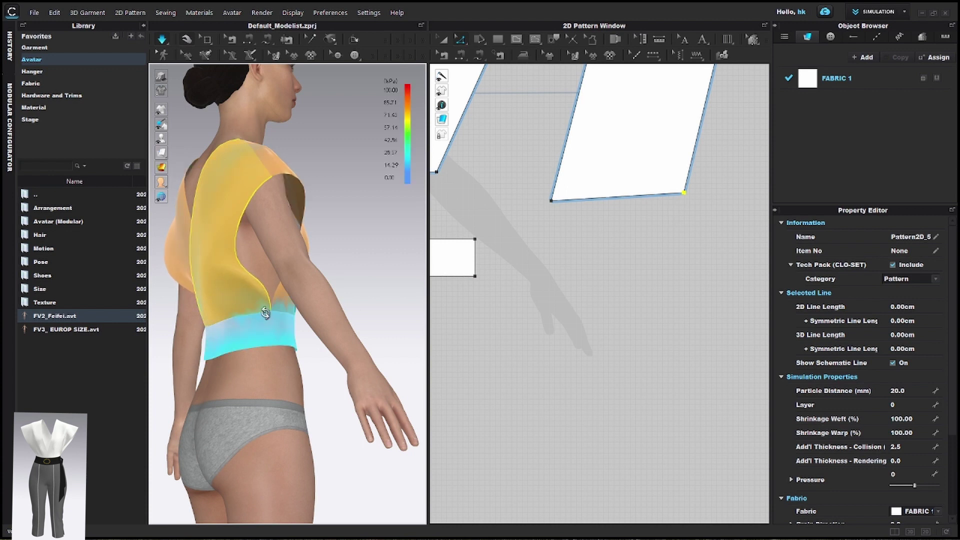
{"action": "right_click_drag", "start_coordinate": [380, 300], "coordinate": [202, 210]}
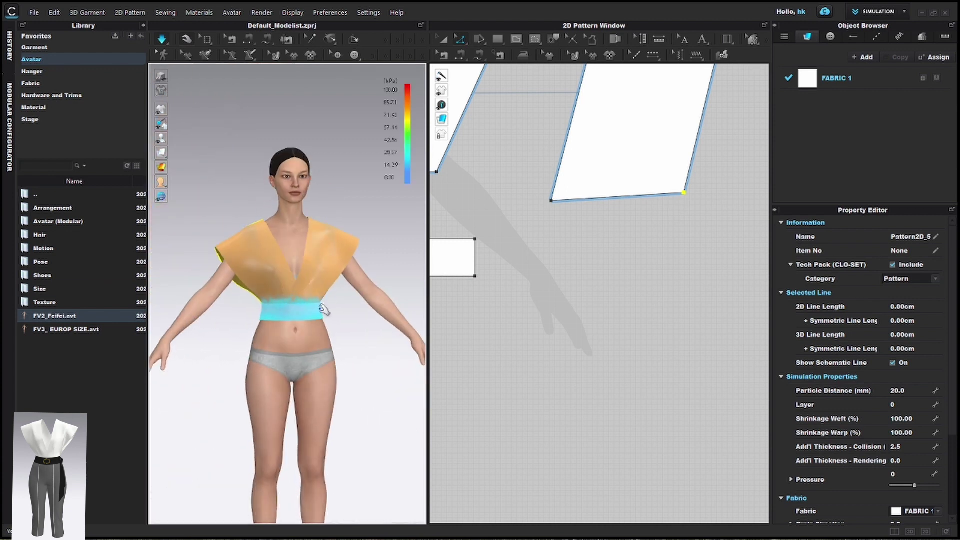
{"action": "scroll", "coordinate": [203, 210], "scroll_direction": "up", "scroll_amount": 2}
{"action": "left_click", "coordinate": [205, 195]}
{"action": "left_click", "coordinate": [176, 167]}
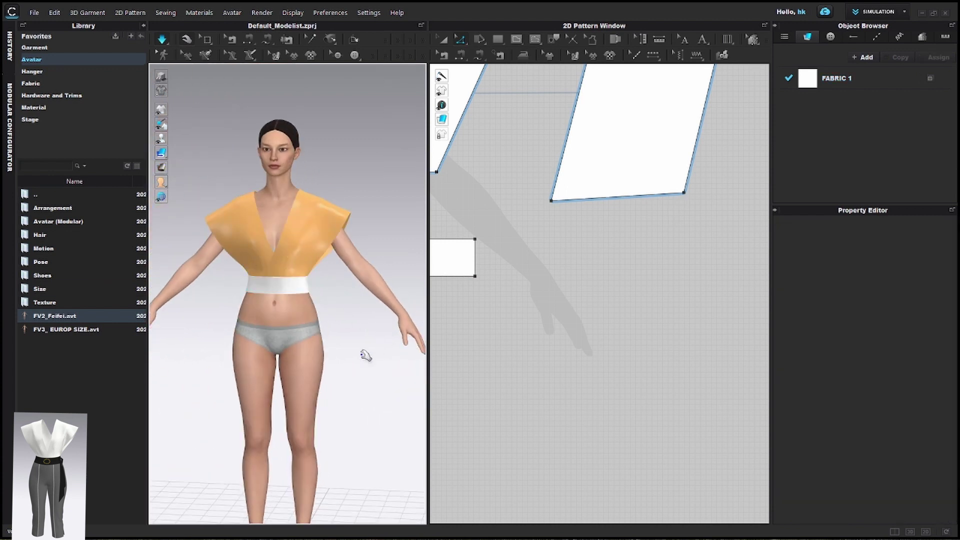
Step: Move the waistband pattern out of the hip area to above the right-hand back piece
{"action": "scroll", "coordinate": [294, 360], "scroll_direction": "down", "scroll_amount": 3}
{"action": "scroll", "coordinate": [619, 303], "scroll_direction": "down", "scroll_amount": 4}
{"action": "scroll", "coordinate": [619, 304], "scroll_direction": "down", "scroll_amount": 2}
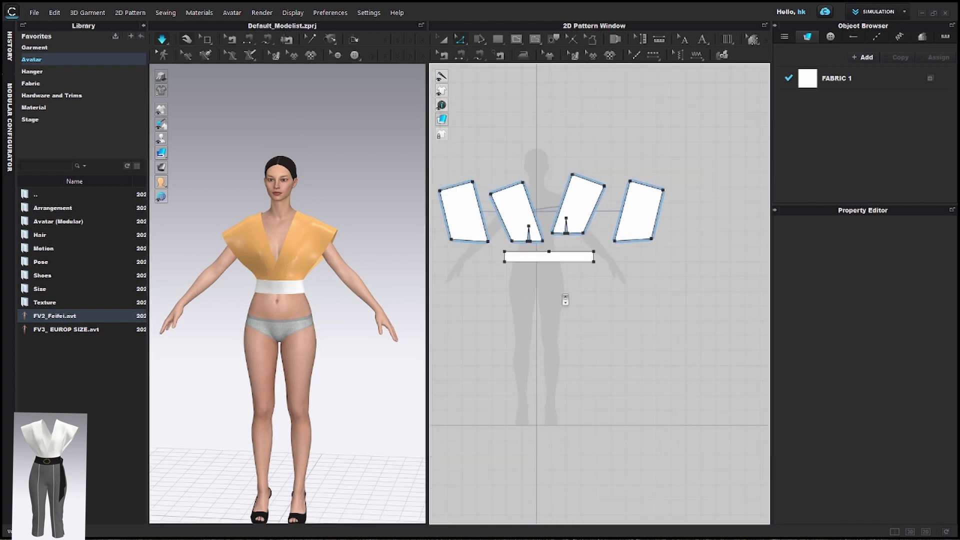
{"action": "key", "text": "a"}
{"action": "left_click", "coordinate": [550, 249]}
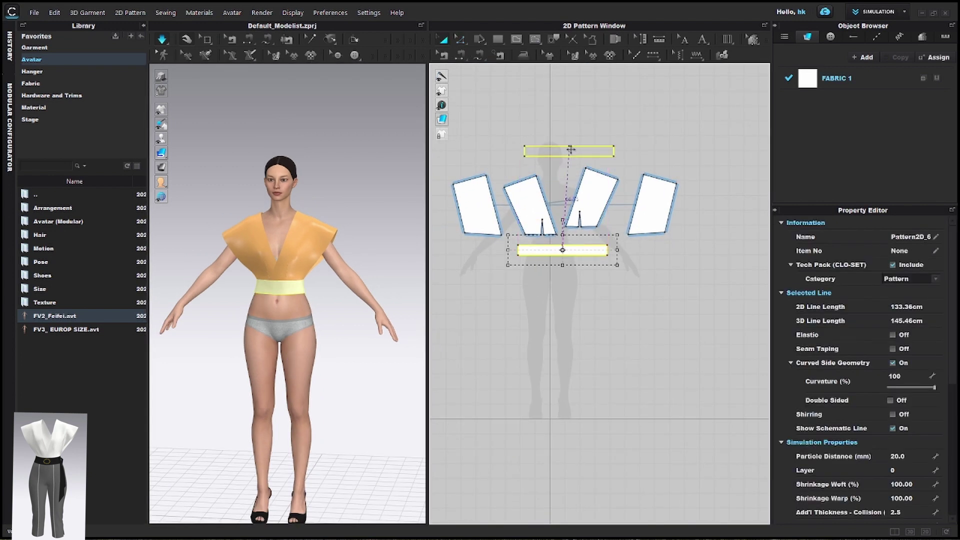
{"action": "left_click_drag", "start_coordinate": [570, 149], "coordinate": [686, 154]}
{"action": "left_click", "coordinate": [528, 262]}
Step: Draw a trouser leg polygon with about a 19 cm rise, 55 cm inseam, 14.5 cm hem and 17.5 cm waist edge
{"action": "scroll", "coordinate": [529, 262], "scroll_direction": "up", "scroll_amount": 2}
{"action": "left_click", "coordinate": [500, 39]}
{"action": "left_click", "coordinate": [510, 59]}
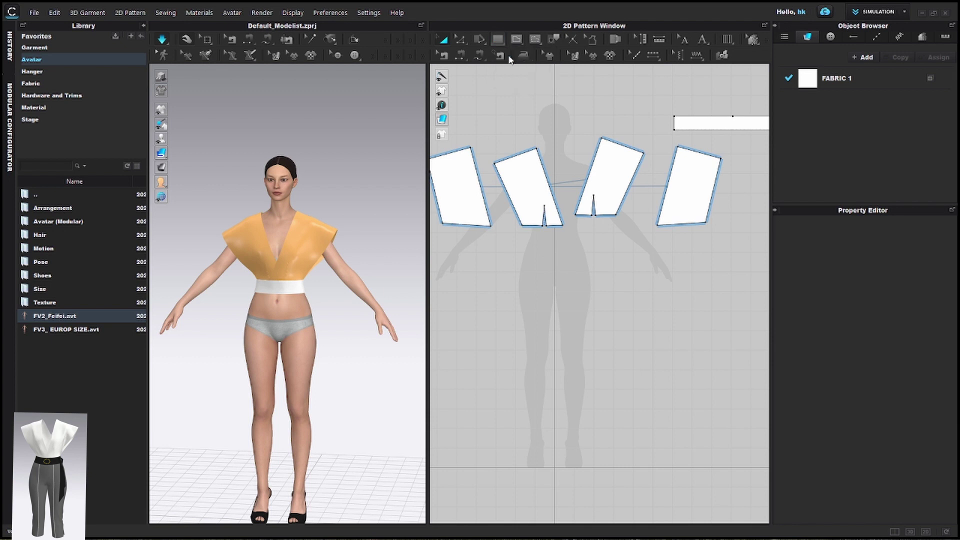
{"action": "scroll", "coordinate": [570, 256], "scroll_direction": "up", "scroll_amount": 2}
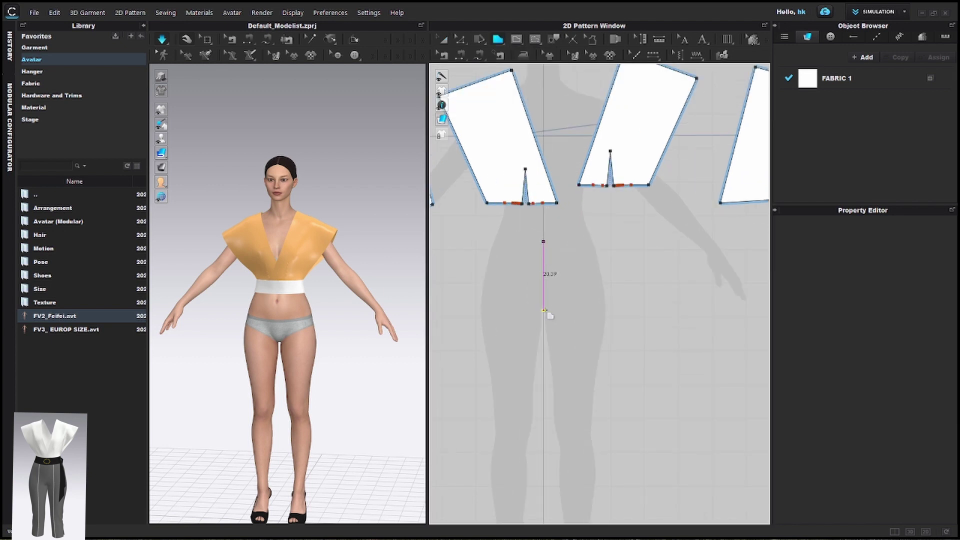
{"action": "middle_click_drag", "start_coordinate": [540, 342], "coordinate": [510, 251]}
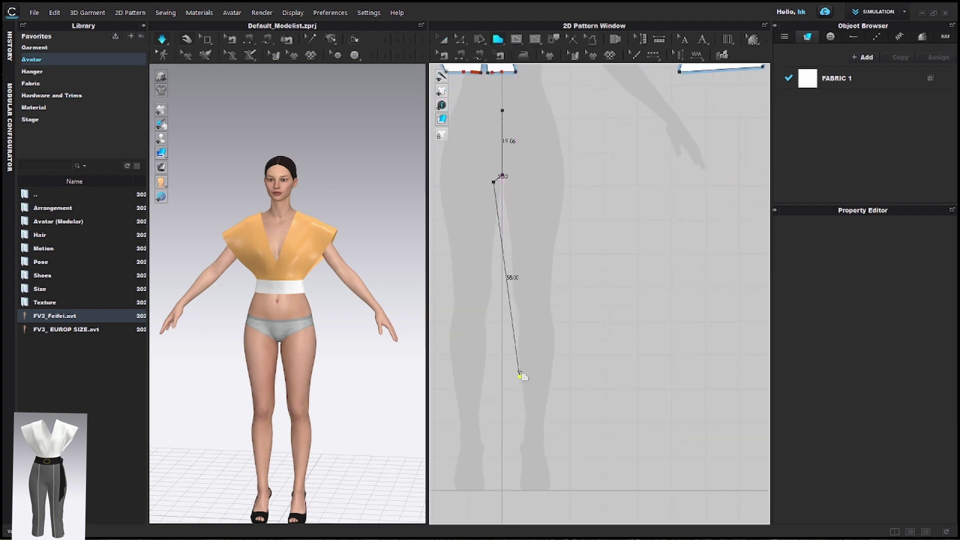
{"action": "left_click", "coordinate": [566, 366]}
{"action": "left_click", "coordinate": [584, 262]}
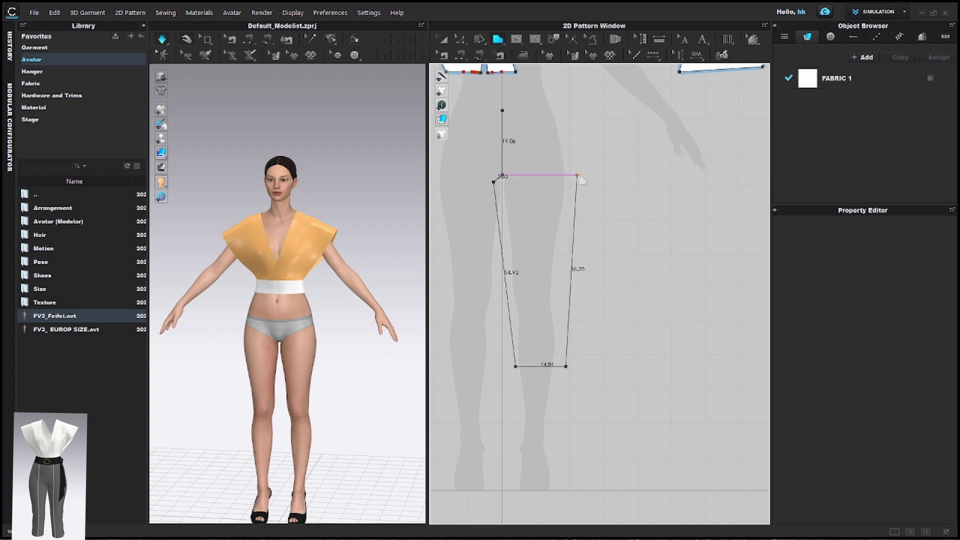
{"action": "left_click", "coordinate": [503, 112]}
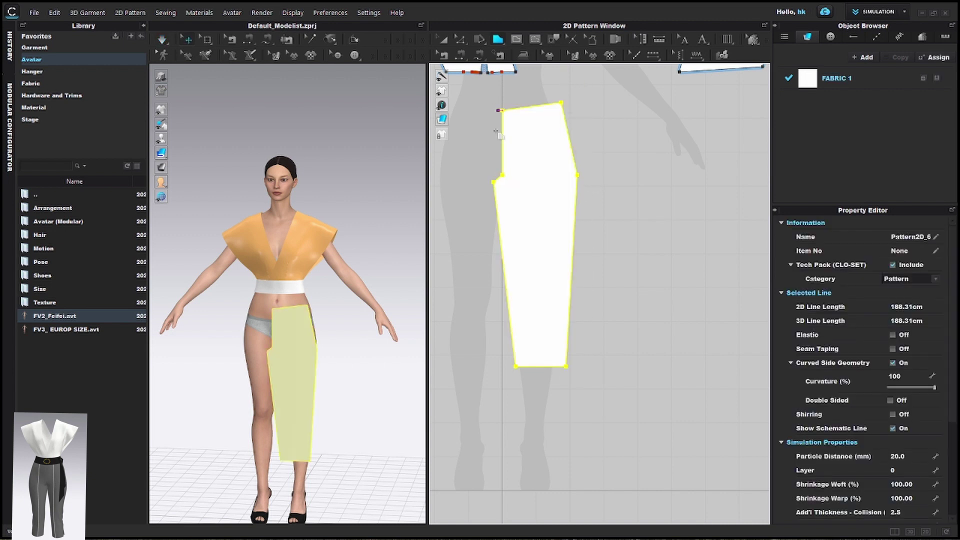
{"action": "scroll", "coordinate": [557, 260], "scroll_direction": "down", "scroll_amount": 2}
{"action": "key", "text": "a"}
{"action": "scroll", "coordinate": [504, 245], "scroll_direction": "up", "scroll_amount": 2}
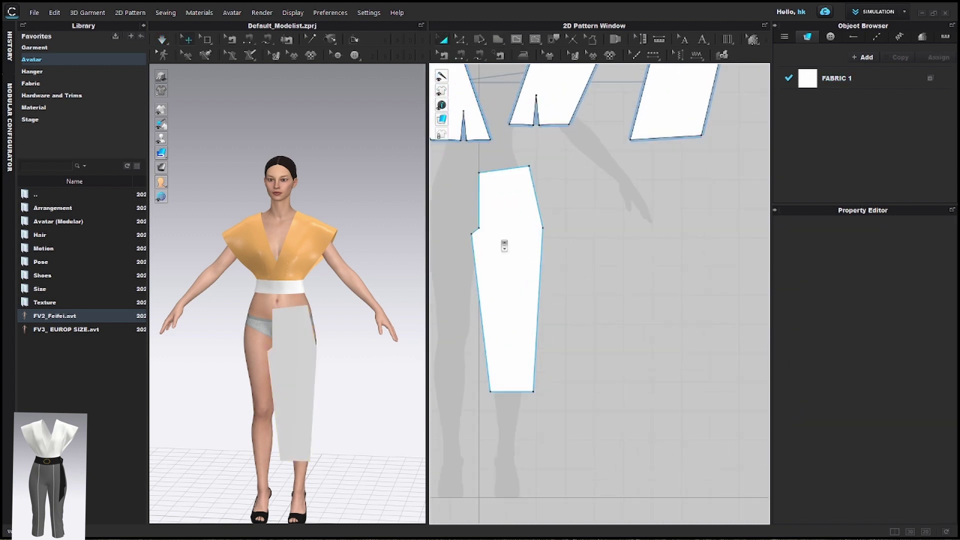
{"action": "left_click", "coordinate": [481, 207]}
{"action": "right_click", "coordinate": [479, 203]}
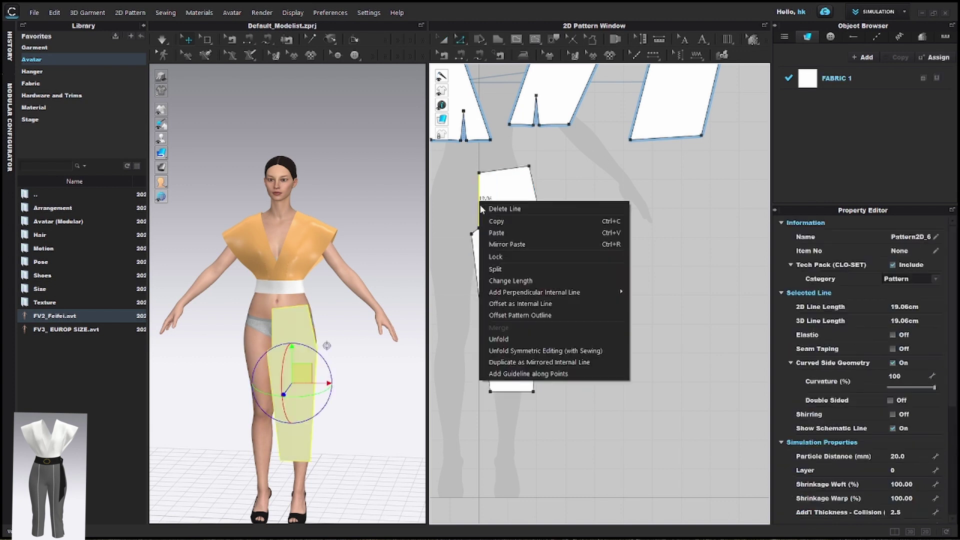
{"action": "left_click", "coordinate": [476, 280]}
Step: Add a segment point on the trouser piece's rise line and convert the crotch corner to a curve point
{"action": "key", "text": "v"}
{"action": "left_click", "coordinate": [479, 206]}
{"action": "right_click", "coordinate": [479, 205]}
{"action": "left_click", "coordinate": [498, 241]}
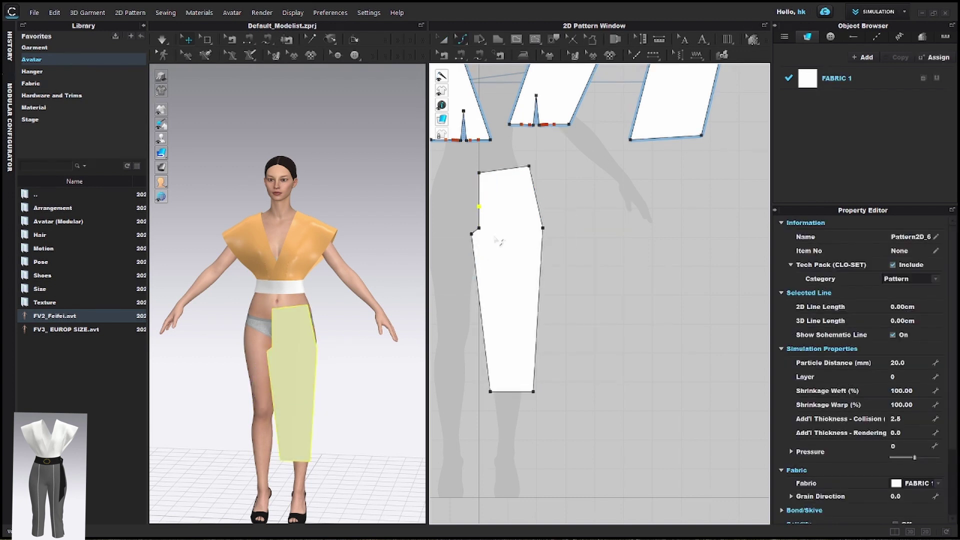
{"action": "right_click", "coordinate": [479, 229]}
{"action": "left_click", "coordinate": [504, 294]}
Step: Shape the crotch curve by lowering its curve point toward the inseam and adding a second curve point above it
{"action": "scroll", "coordinate": [480, 227], "scroll_direction": "up", "scroll_amount": 5}
{"action": "middle_click_drag", "start_coordinate": [480, 228], "coordinate": [507, 303]}
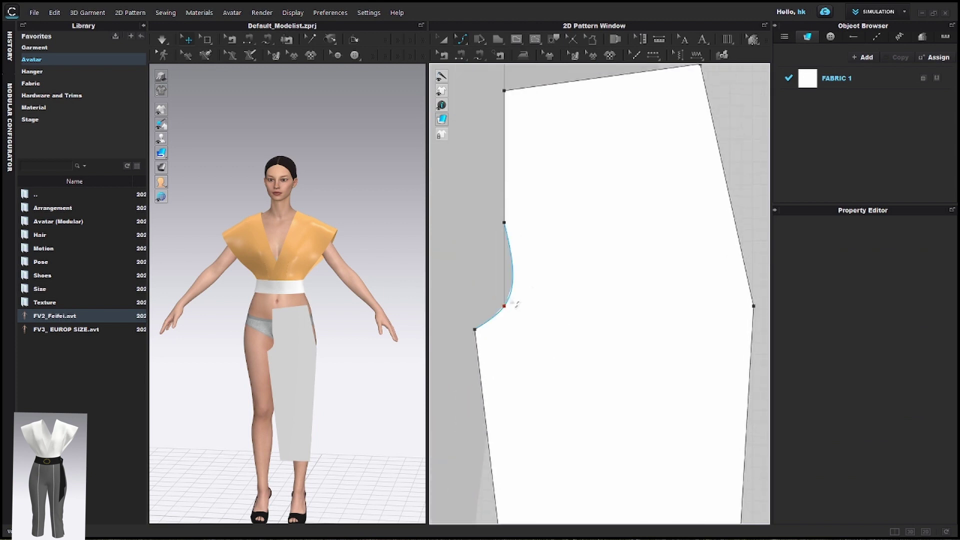
{"action": "left_click_drag", "start_coordinate": [504, 306], "coordinate": [485, 323]}
{"action": "left_click", "coordinate": [506, 279]}
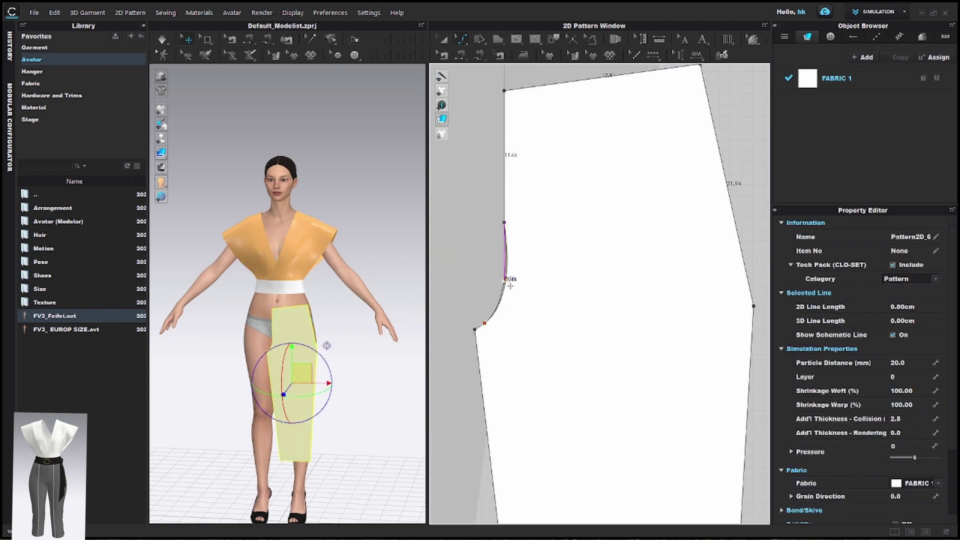
{"action": "scroll", "coordinate": [509, 285], "scroll_direction": "down", "scroll_amount": 3}
{"action": "scroll", "coordinate": [529, 347], "scroll_direction": "up", "scroll_amount": 5}
{"action": "scroll", "coordinate": [525, 349], "scroll_direction": "down", "scroll_amount": 2}
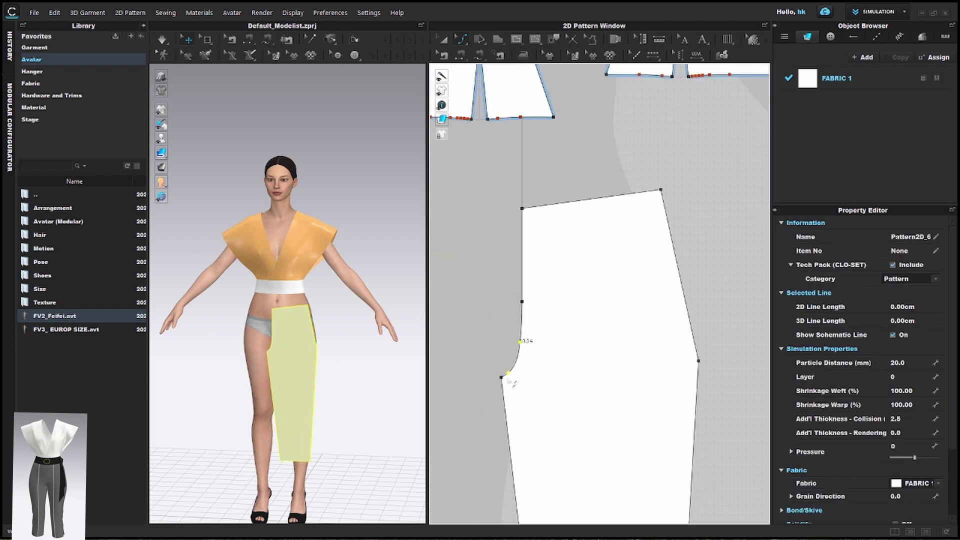
Step: Extend the crotch tip outward and reposition both curve points to smooth the crotch curve
{"action": "left_click", "coordinate": [499, 377]}
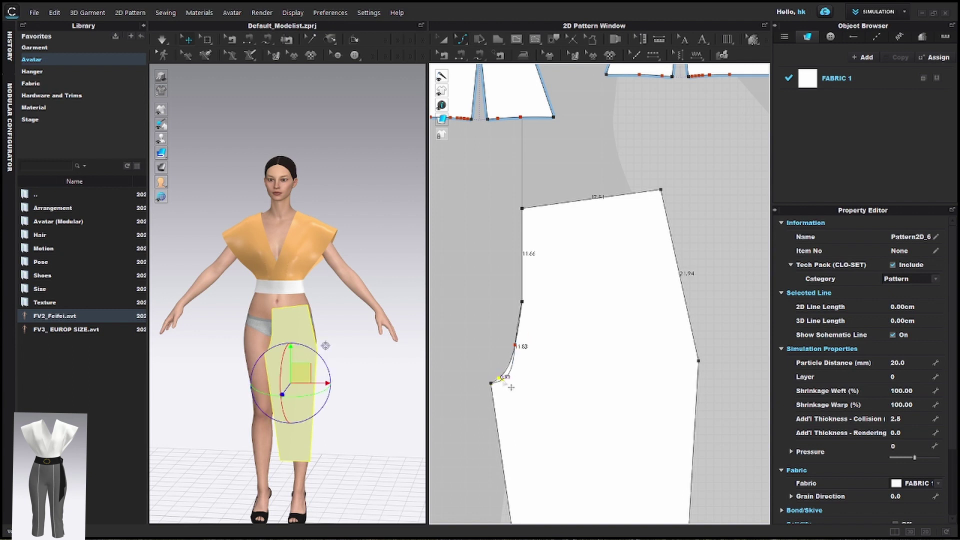
{"action": "scroll", "coordinate": [518, 345], "scroll_direction": "up", "scroll_amount": 2}
{"action": "left_click", "coordinate": [517, 344]}
{"action": "left_click_drag", "start_coordinate": [522, 345], "coordinate": [523, 345]}
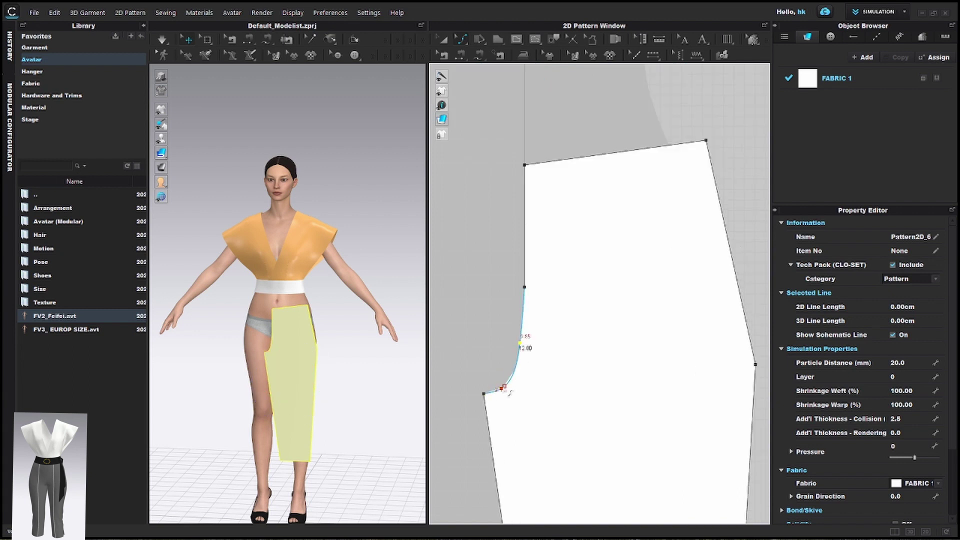
{"action": "left_click_drag", "start_coordinate": [501, 388], "coordinate": [506, 382]}
Step: Add a point on the trouser piece's upper outseam and a curve point below the hip, and convert the hip corner and upper point to curve points
{"action": "middle_click_drag", "start_coordinate": [755, 386], "coordinate": [656, 281]}
{"action": "scroll", "coordinate": [655, 278], "scroll_direction": "down", "scroll_amount": 4}
{"action": "left_click", "coordinate": [646, 236]}
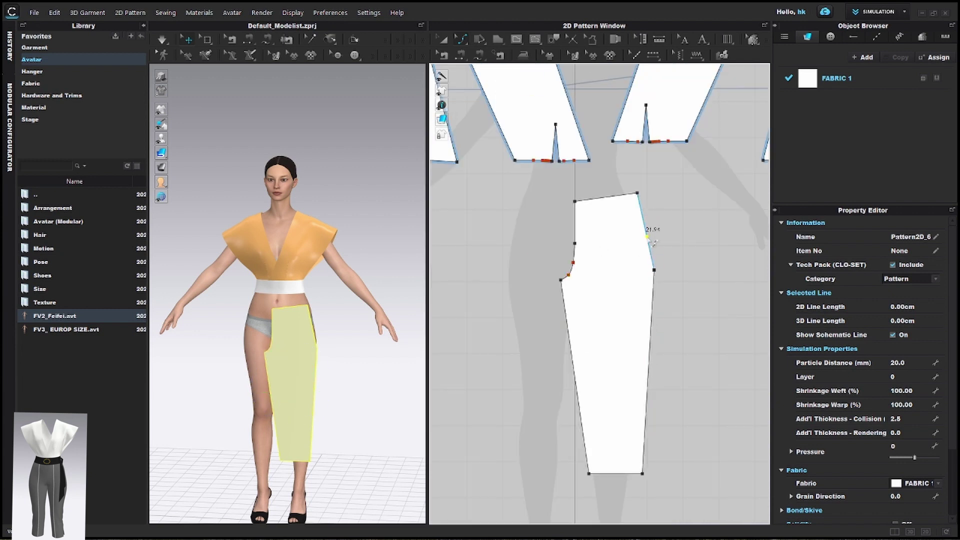
{"action": "right_click", "coordinate": [648, 237]}
{"action": "left_click", "coordinate": [663, 268]}
{"action": "left_click", "coordinate": [650, 343]}
{"action": "right_click", "coordinate": [654, 270]}
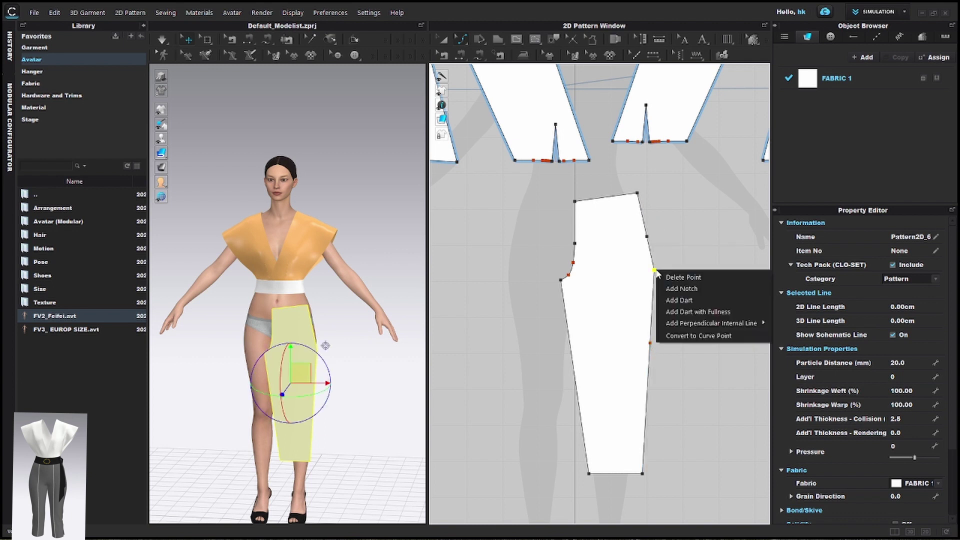
{"action": "left_click", "coordinate": [685, 334]}
{"action": "left_click", "coordinate": [647, 236]}
{"action": "right_click", "coordinate": [647, 236]}
{"action": "left_click", "coordinate": [677, 307]}
Step: Reposition the outseam curve points to round the hip and smooth the line down the thigh
{"action": "middle_click_drag", "start_coordinate": [672, 307], "coordinate": [607, 285]}
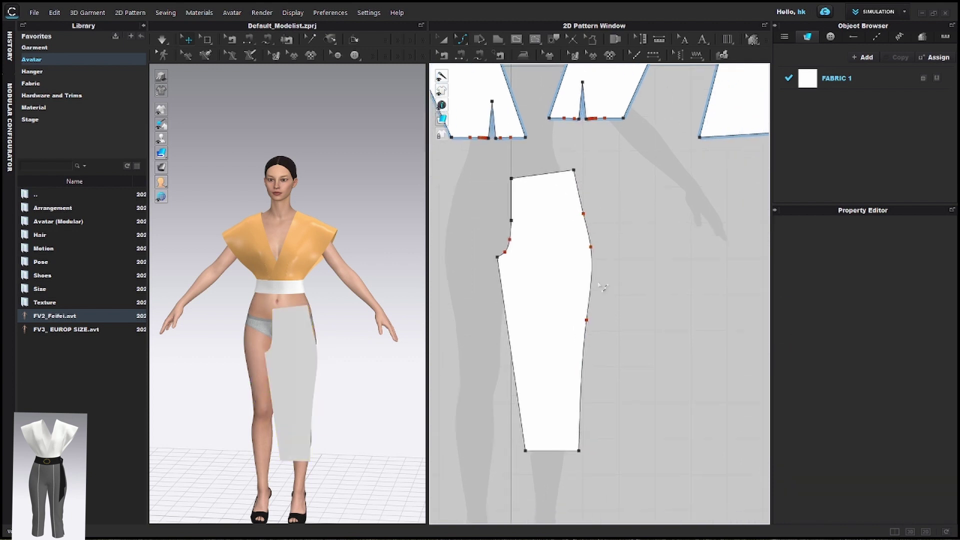
{"action": "scroll", "coordinate": [605, 285], "scroll_direction": "up", "scroll_amount": 3}
{"action": "mouse_move", "coordinate": [587, 239]}
{"action": "left_mouse_down"}
{"action": "mouse_move", "coordinate": [595, 204]}
{"action": "mouse_move", "coordinate": [576, 217]}
{"action": "mouse_move", "coordinate": [584, 237]}
{"action": "left_mouse_up"}
{"action": "mouse_move", "coordinate": [587, 201]}
{"action": "left_mouse_down"}
{"action": "mouse_move", "coordinate": [590, 190]}
{"action": "mouse_move", "coordinate": [581, 194]}
{"action": "left_mouse_up"}
{"action": "scroll", "coordinate": [590, 203], "scroll_direction": "up", "scroll_amount": 4}
{"action": "middle_click_drag", "start_coordinate": [593, 207], "coordinate": [589, 229]}
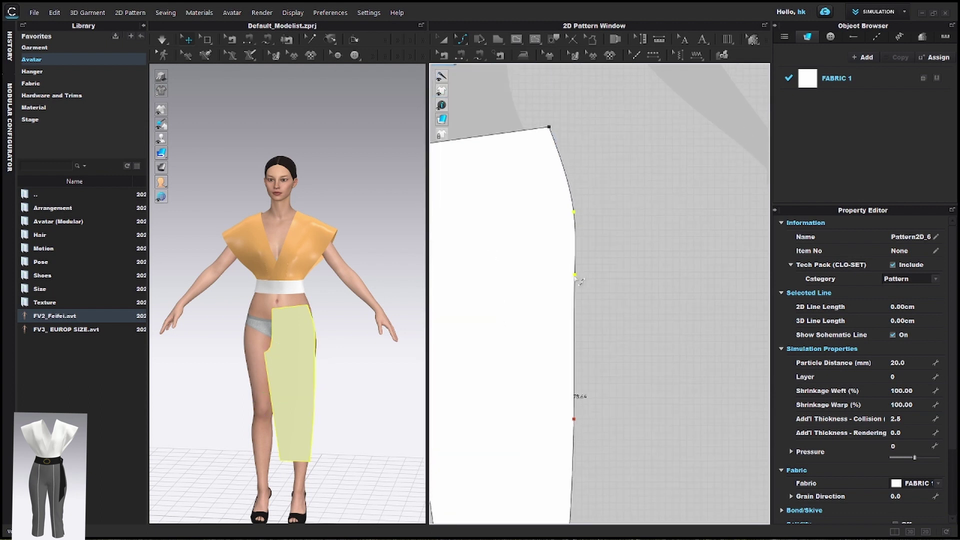
{"action": "left_click_drag", "start_coordinate": [575, 274], "coordinate": [578, 276]}
{"action": "scroll", "coordinate": [579, 276], "scroll_direction": "up", "scroll_amount": 2}
{"action": "middle_click_drag", "start_coordinate": [579, 275], "coordinate": [584, 300]}
{"action": "left_click_drag", "start_coordinate": [577, 227], "coordinate": [585, 235]}
{"action": "scroll", "coordinate": [585, 235], "scroll_direction": "down", "scroll_amount": 4}
{"action": "scroll", "coordinate": [568, 278], "scroll_direction": "up", "scroll_amount": 5}
{"action": "left_click_drag", "start_coordinate": [562, 283], "coordinate": [556, 276]}
Step: Add a curve point on the trouser piece's upper inseam and pull it inward for a gentle curve
{"action": "middle_click_drag", "start_coordinate": [557, 277], "coordinate": [631, 239]}
{"action": "left_click_drag", "start_coordinate": [498, 245], "coordinate": [510, 252]}
{"action": "scroll", "coordinate": [510, 252], "scroll_direction": "up", "scroll_amount": 3}
{"action": "left_click", "coordinate": [512, 256]}
{"action": "scroll", "coordinate": [535, 284], "scroll_direction": "down", "scroll_amount": 5}
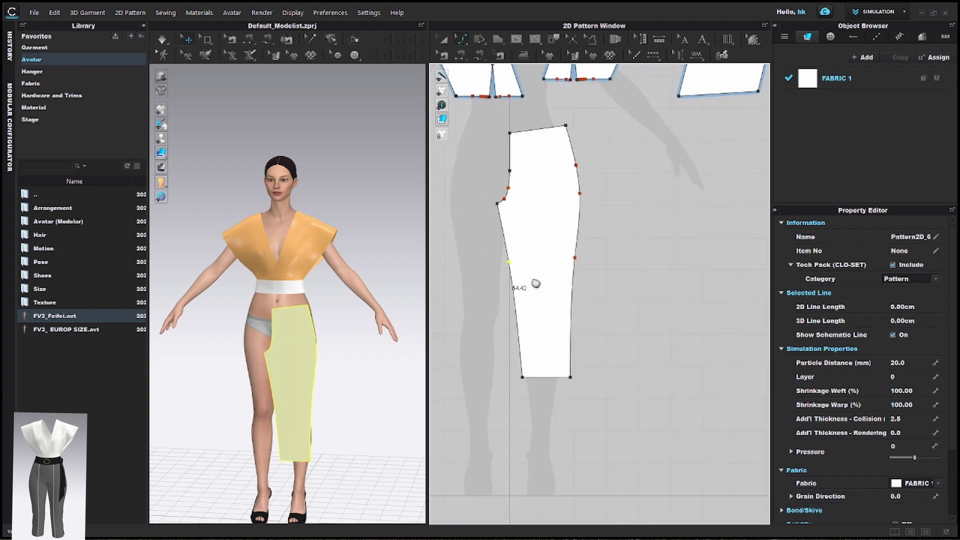
Step: Copy the finished trouser front piece and paste the duplicate beside it as the back piece
{"action": "right_click", "coordinate": [524, 190]}
{"action": "left_click", "coordinate": [552, 44]}
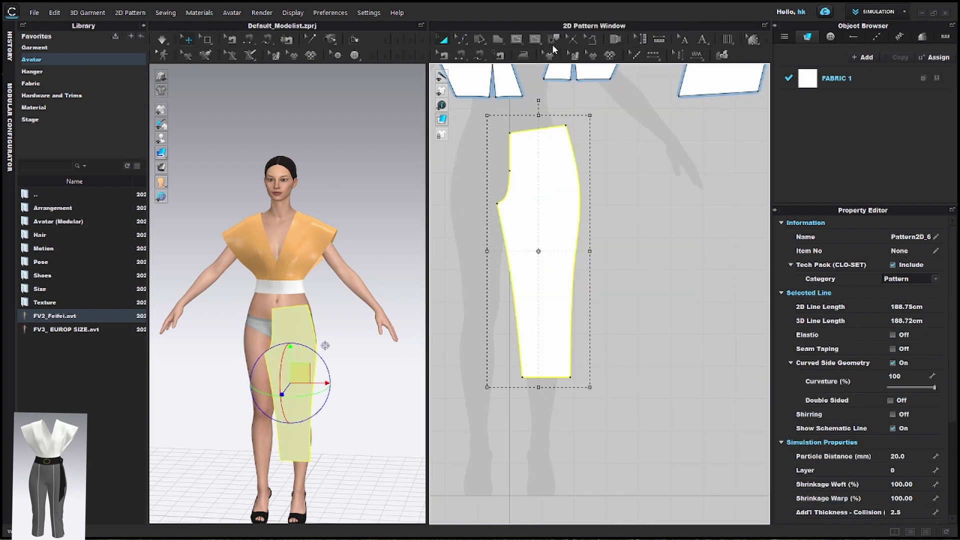
{"action": "right_click", "coordinate": [641, 217]}
{"action": "left_click", "coordinate": [665, 227]}
{"action": "left_click", "coordinate": [637, 251]}
{"action": "left_click", "coordinate": [717, 245]}
Step: Extend the back piece's crotch tip to the front piece's outseam and reshape the crotch curve with its curve points
{"action": "middle_click_drag", "start_coordinate": [683, 232], "coordinate": [625, 245]}
{"action": "scroll", "coordinate": [558, 214], "scroll_direction": "up", "scroll_amount": 2}
{"action": "mouse_move", "coordinate": [524, 220]}
{"action": "left_mouse_down"}
{"action": "mouse_move", "coordinate": [496, 230]}
{"action": "mouse_move", "coordinate": [524, 230]}
{"action": "mouse_move", "coordinate": [521, 220]}
{"action": "left_mouse_up"}
{"action": "left_click", "coordinate": [543, 209]}
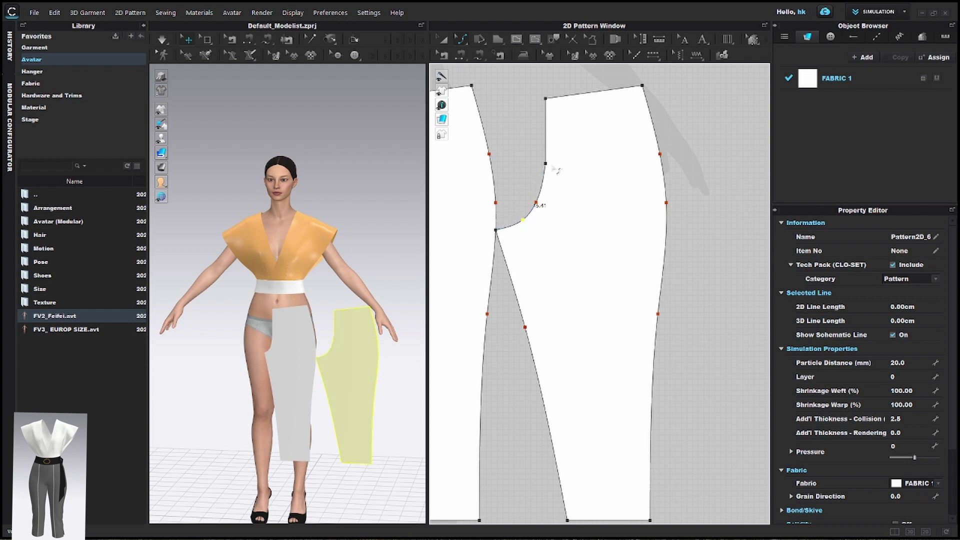
Step: Shift the back rise line toward the crotch side, convert its segment point to a curve point, and raise the centre-back waist corner
{"action": "left_click_drag", "start_coordinate": [545, 164], "coordinate": [539, 163]}
{"action": "left_click_drag", "start_coordinate": [546, 99], "coordinate": [534, 100]}
{"action": "left_click_drag", "start_coordinate": [538, 163], "coordinate": [534, 163]}
{"action": "right_click", "coordinate": [533, 163]}
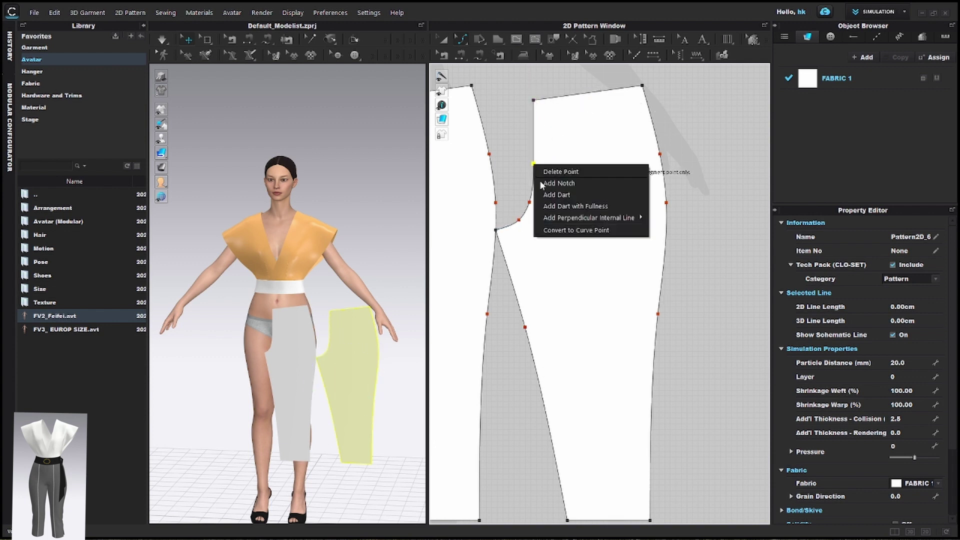
{"action": "left_click", "coordinate": [545, 230]}
{"action": "left_click_drag", "start_coordinate": [534, 100], "coordinate": [534, 78]}
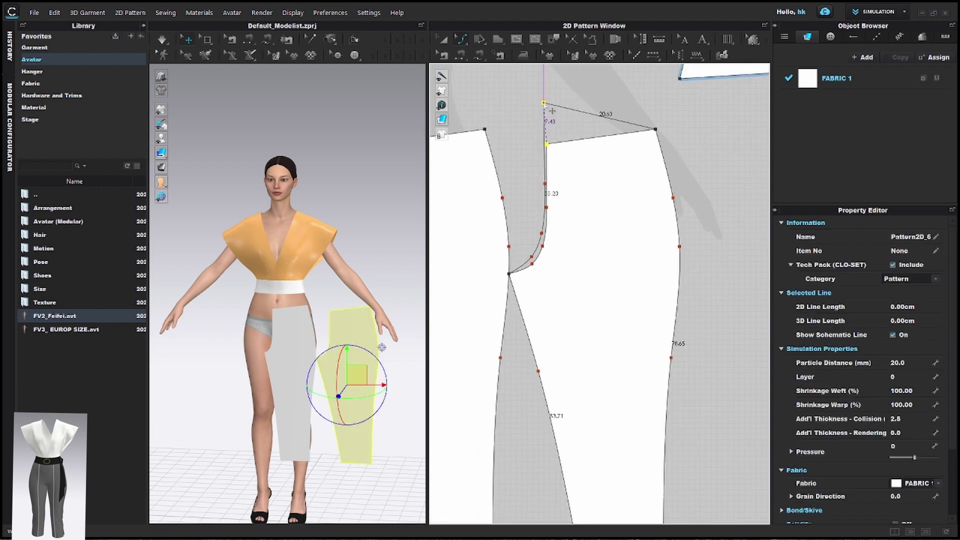
{"action": "scroll", "coordinate": [581, 141], "scroll_direction": "up", "scroll_amount": 3}
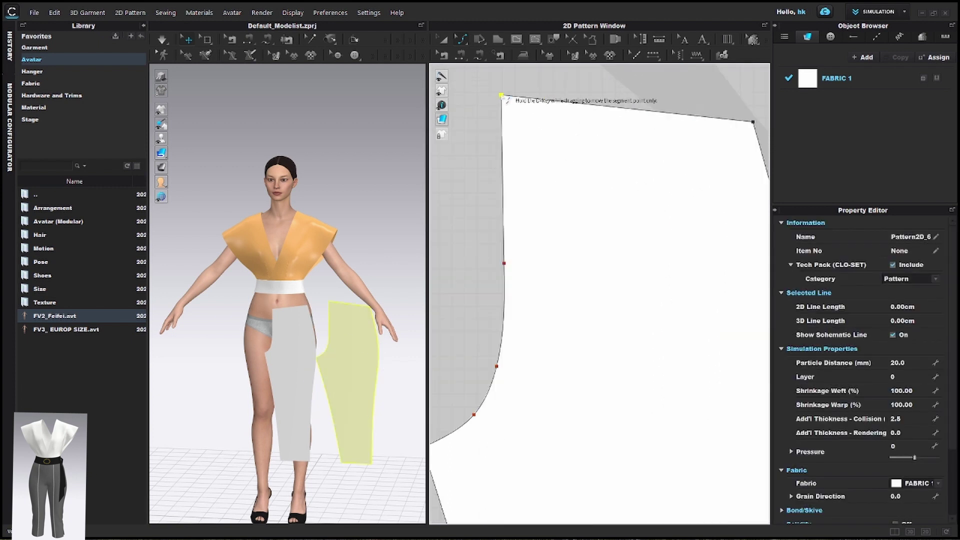
Step: Widen the back piece's hem at the inseam corner and adjust the inseam curve point to smooth the leg line
{"action": "scroll", "coordinate": [631, 258], "scroll_direction": "down", "scroll_amount": 6}
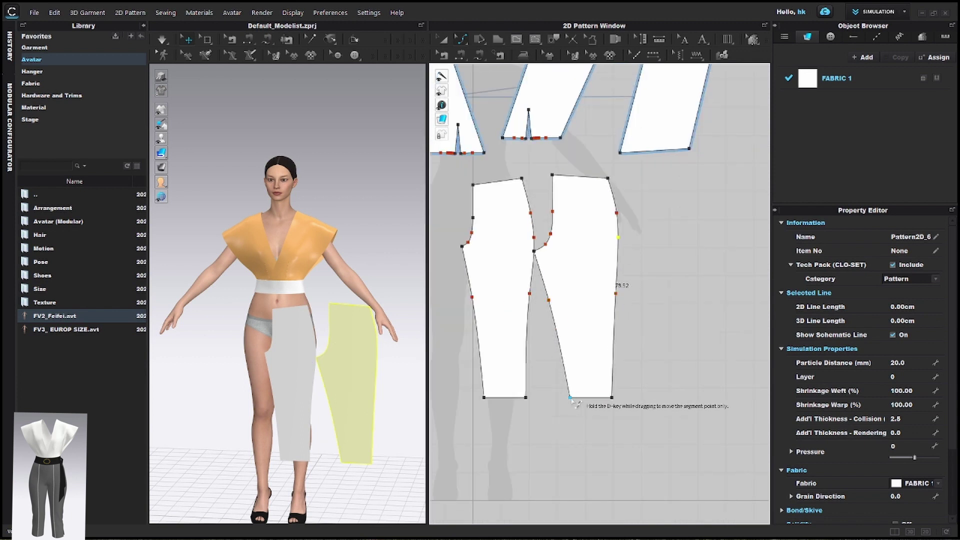
{"action": "left_click_drag", "start_coordinate": [572, 400], "coordinate": [566, 398]}
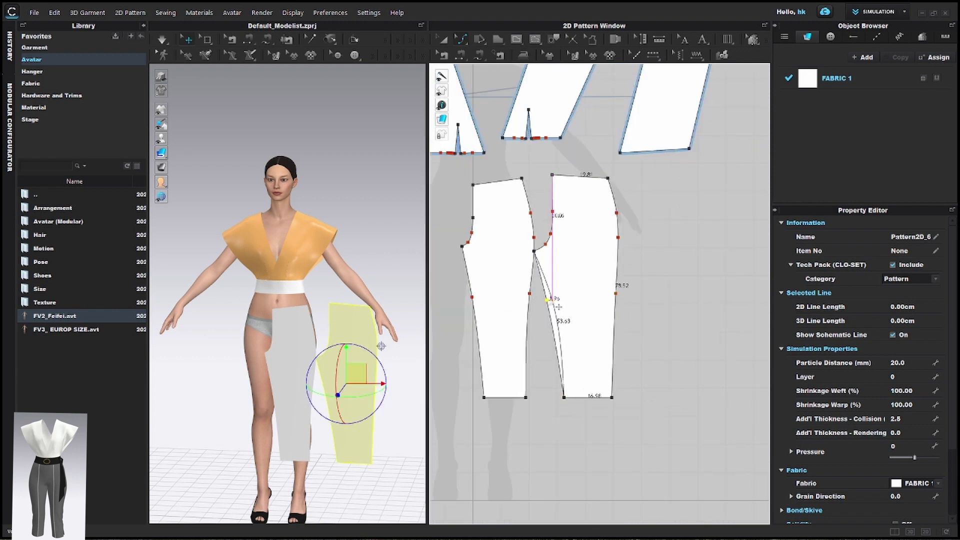
{"action": "scroll", "coordinate": [555, 306], "scroll_direction": "up", "scroll_amount": 4}
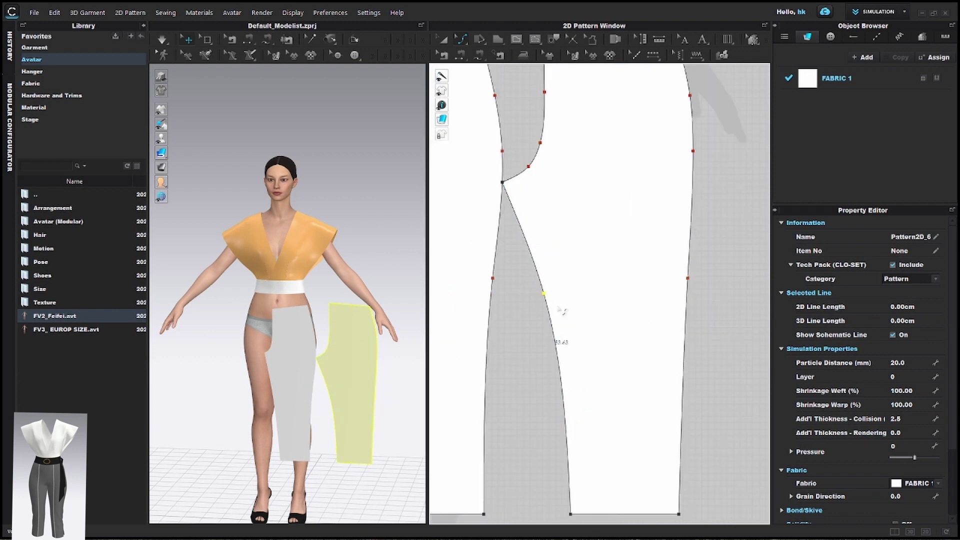
{"action": "left_click", "coordinate": [688, 281]}
Step: Curve the front piece's inseam inward, refine its outseam curve, and adjust the outer hem corner
{"action": "scroll", "coordinate": [660, 335], "scroll_direction": "down", "scroll_amount": 4}
{"action": "scroll", "coordinate": [563, 330], "scroll_direction": "up", "scroll_amount": 5}
{"action": "left_click", "coordinate": [520, 389]}
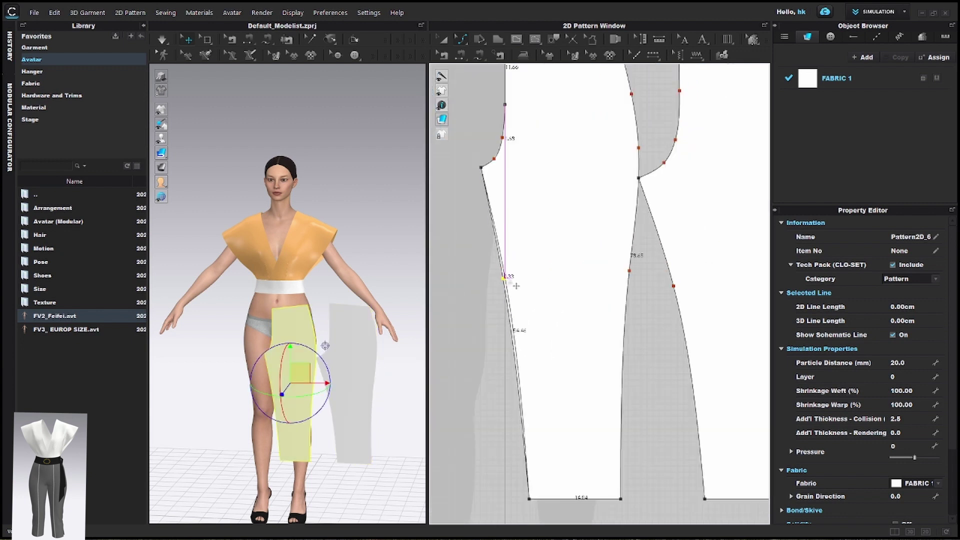
{"action": "scroll", "coordinate": [633, 279], "scroll_direction": "down", "scroll_amount": 2}
{"action": "scroll", "coordinate": [601, 359], "scroll_direction": "up", "scroll_amount": 5}
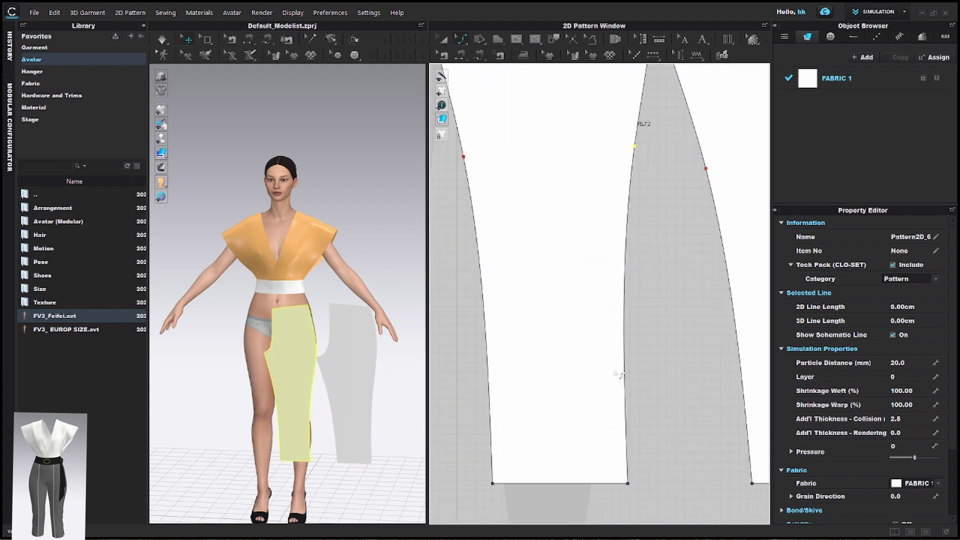
{"action": "left_click_drag", "start_coordinate": [593, 353], "coordinate": [588, 351]}
{"action": "scroll", "coordinate": [588, 354], "scroll_direction": "up", "scroll_amount": 3}
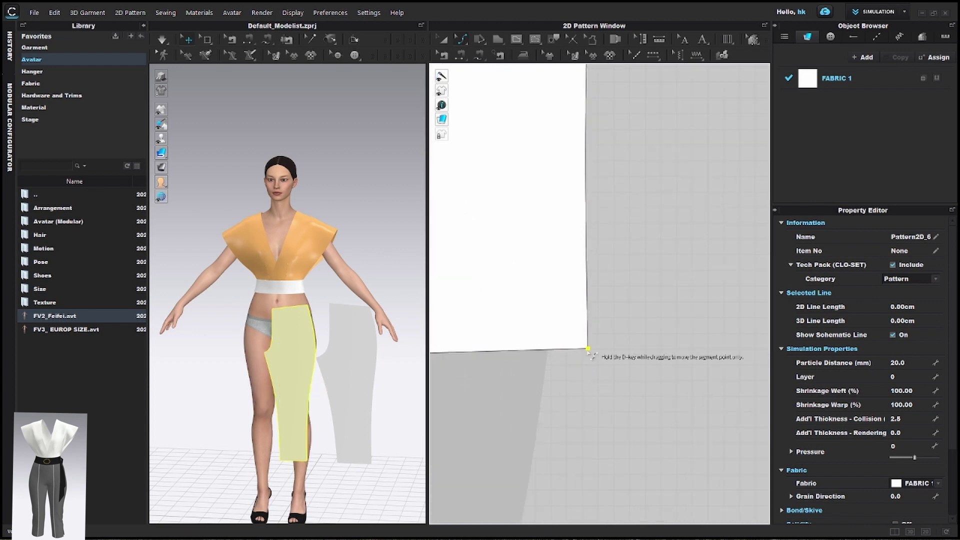
{"action": "scroll", "coordinate": [585, 359], "scroll_direction": "down", "scroll_amount": 5}
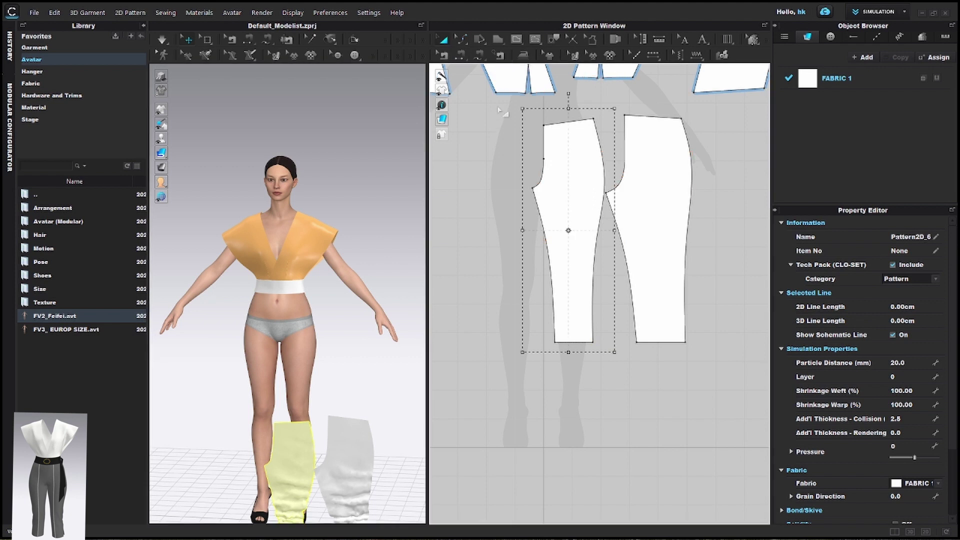
Step: Select the front and back trouser pieces and create symmetric copies of both, placed beside the originals for the other leg
{"action": "left_click_drag", "start_coordinate": [520, 108], "coordinate": [699, 352]}
{"action": "right_click", "coordinate": [672, 115]}
{"action": "left_click", "coordinate": [709, 136]}
{"action": "left_click", "coordinate": [700, 158]}
{"action": "scroll", "coordinate": [699, 159], "scroll_direction": "down", "scroll_amount": 3}
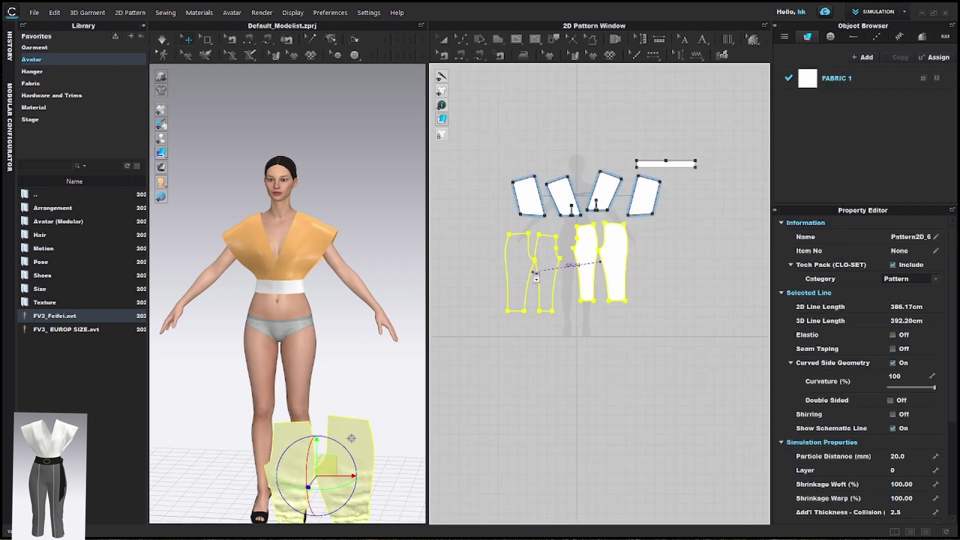
{"action": "left_click", "coordinate": [357, 359]}
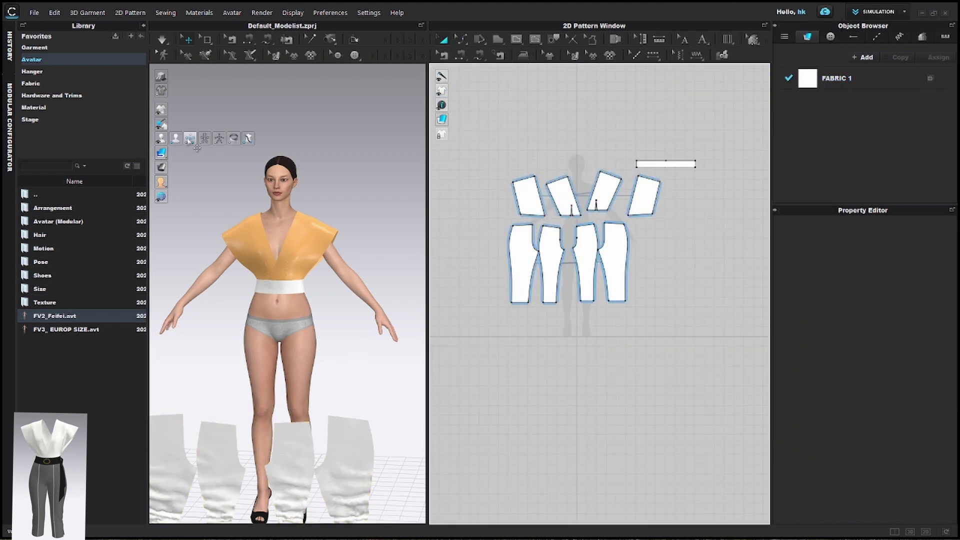
Step: Show the arrangement points, wrap the front trouser pieces around the avatar's legs, and move them up to cover the hips
{"action": "left_click", "coordinate": [191, 140]}
{"action": "left_click", "coordinate": [280, 460]}
{"action": "left_click", "coordinate": [302, 372]}
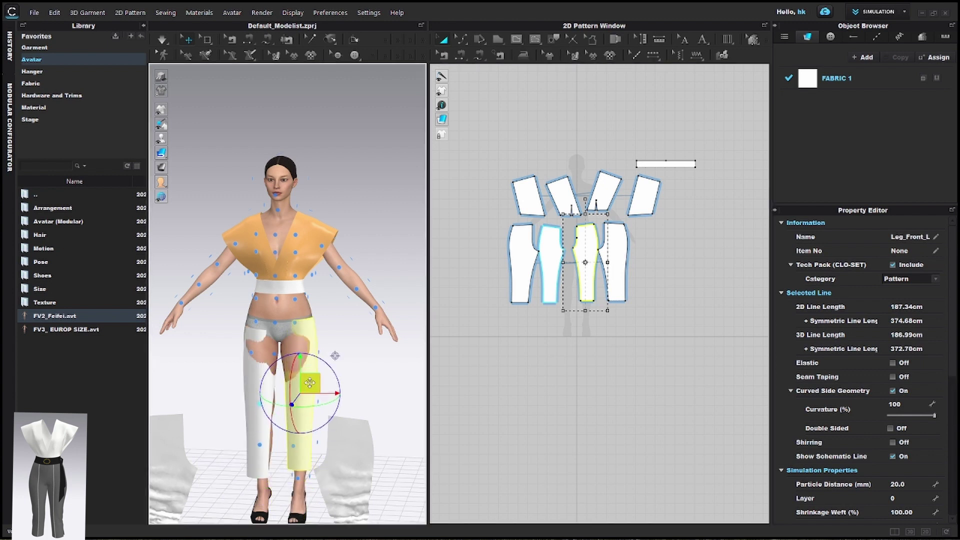
{"action": "left_click_drag", "start_coordinate": [310, 383], "coordinate": [234, 402]}
{"action": "left_click", "coordinate": [250, 383]}
{"action": "left_click_drag", "start_coordinate": [259, 371], "coordinate": [263, 364]}
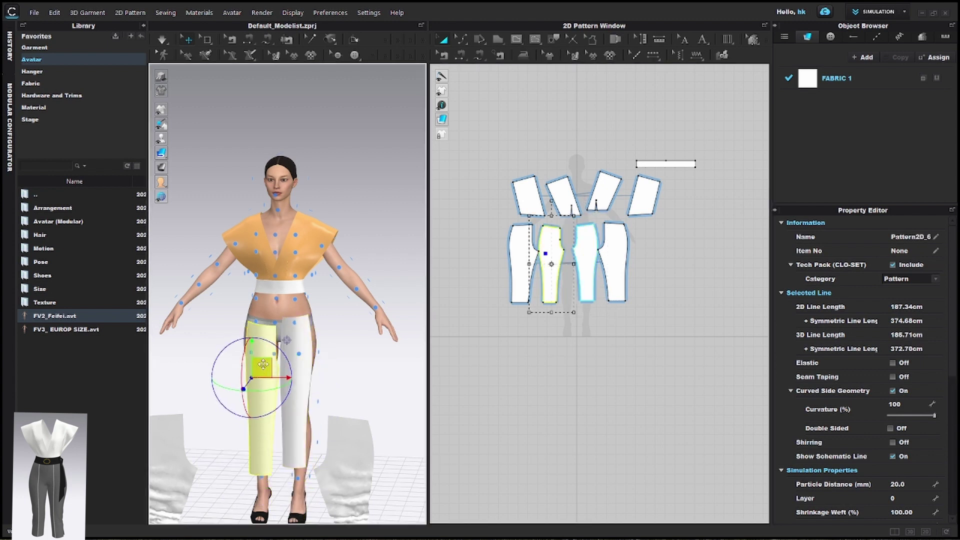
Step: Arrange the back trouser pieces behind the avatar's legs and align them with the fronts
{"action": "key", "text": "8"}
{"action": "left_click", "coordinate": [200, 450]}
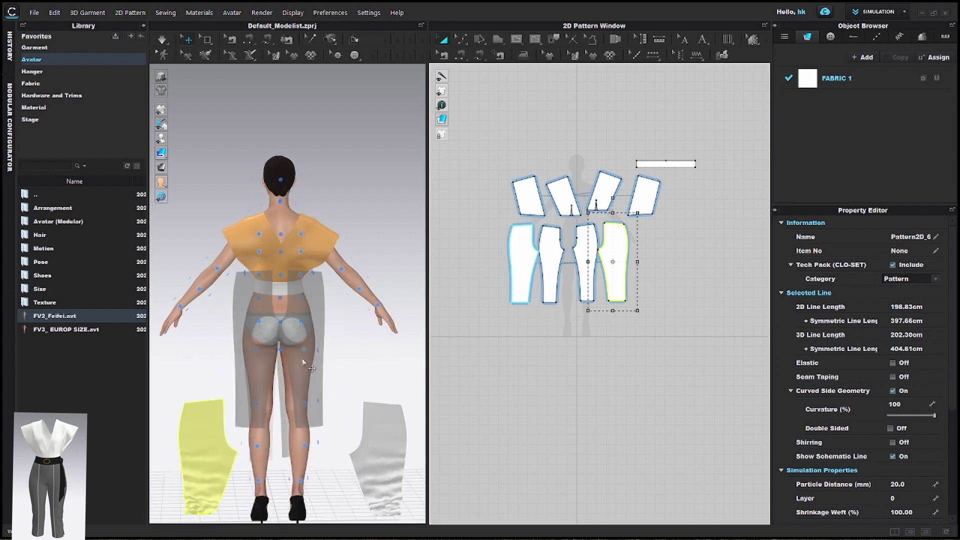
{"action": "left_click", "coordinate": [303, 403]}
{"action": "left_click", "coordinate": [301, 401]}
{"action": "left_click_drag", "start_coordinate": [311, 392], "coordinate": [245, 378]}
{"action": "left_click", "coordinate": [249, 386]}
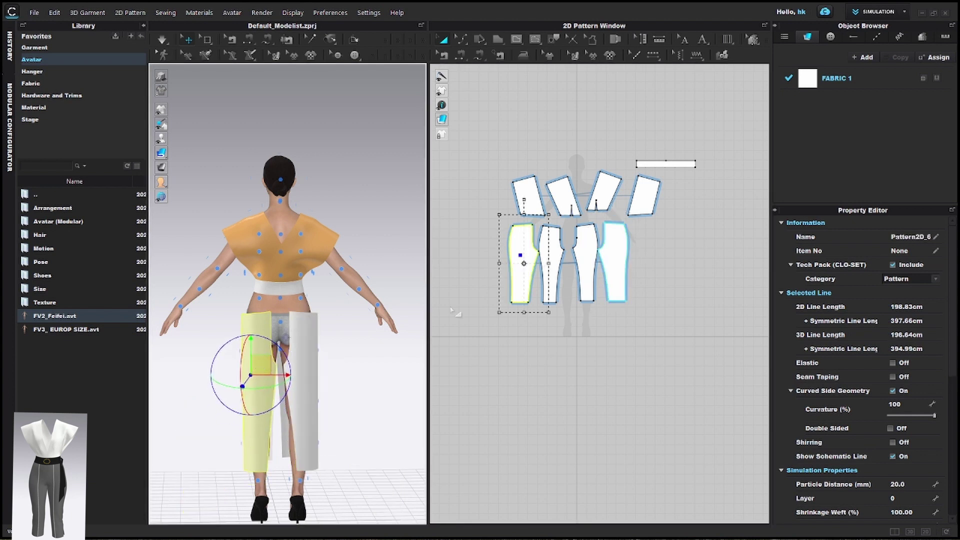
Step: Swap the two back trouser pieces in the 2D layout so their outseams face the front pieces' outseams
{"action": "left_click", "coordinate": [479, 55]}
{"action": "scroll", "coordinate": [536, 255], "scroll_direction": "up", "scroll_amount": 5}
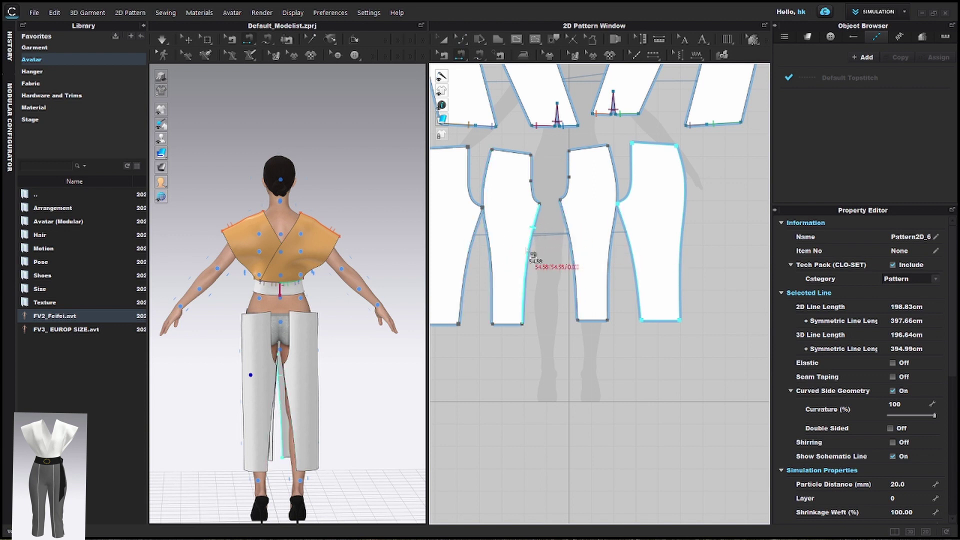
{"action": "scroll", "coordinate": [528, 251], "scroll_direction": "down", "scroll_amount": 2}
{"action": "left_click", "coordinate": [444, 40]}
{"action": "mouse_move", "coordinate": [460, 216]}
{"action": "left_mouse_down"}
{"action": "mouse_move", "coordinate": [688, 218]}
{"action": "mouse_move", "coordinate": [461, 215]}
{"action": "left_mouse_up"}
{"action": "left_click_drag", "start_coordinate": [675, 214], "coordinate": [618, 211]}
{"action": "left_click", "coordinate": [461, 55]}
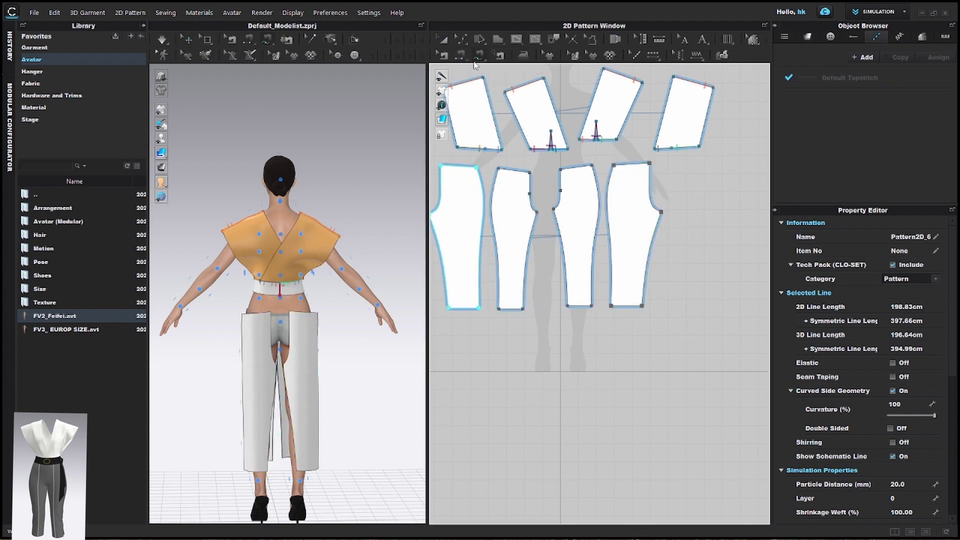
{"action": "scroll", "coordinate": [492, 220], "scroll_direction": "down", "scroll_amount": 3}
{"action": "scroll", "coordinate": [492, 220], "scroll_direction": "up", "scroll_amount": 3}
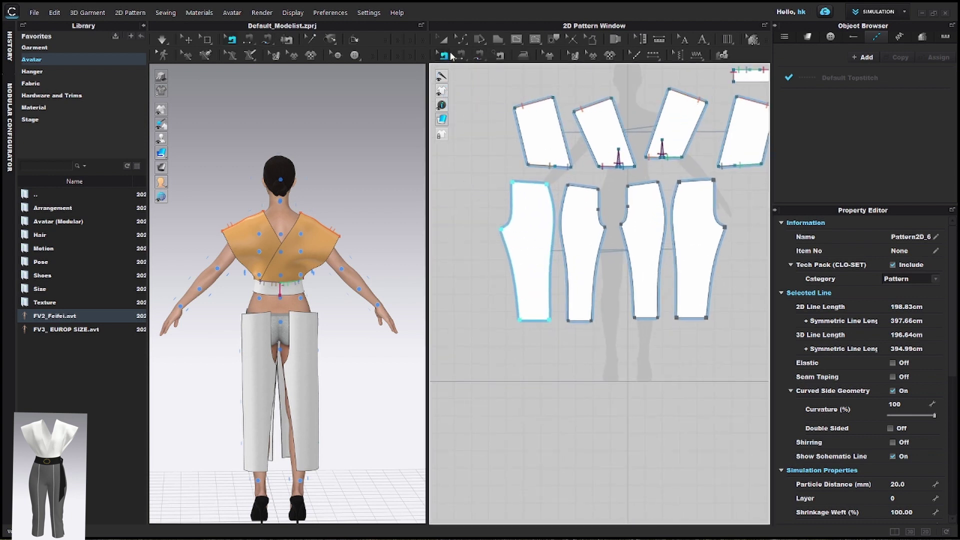
{"action": "left_click", "coordinate": [443, 40]}
{"action": "right_click", "coordinate": [473, 171]}
{"action": "right_click", "coordinate": [460, 182]}
{"action": "left_click", "coordinate": [468, 162]}
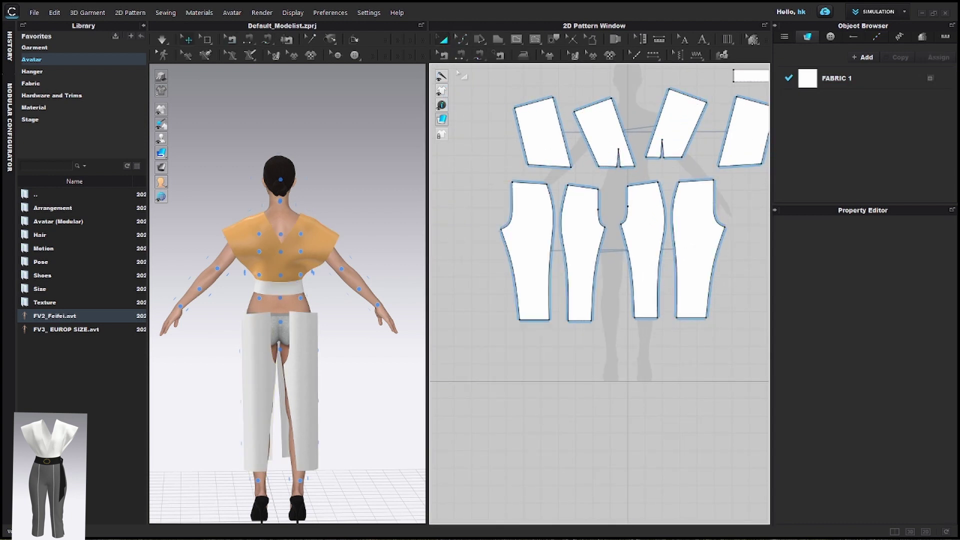
Step: Sew the front and back trouser pieces together along the outseams and the inseams
{"action": "left_click", "coordinate": [443, 55]}
{"action": "left_click", "coordinate": [552, 250]}
{"action": "left_click", "coordinate": [562, 251]}
{"action": "left_click", "coordinate": [509, 254]}
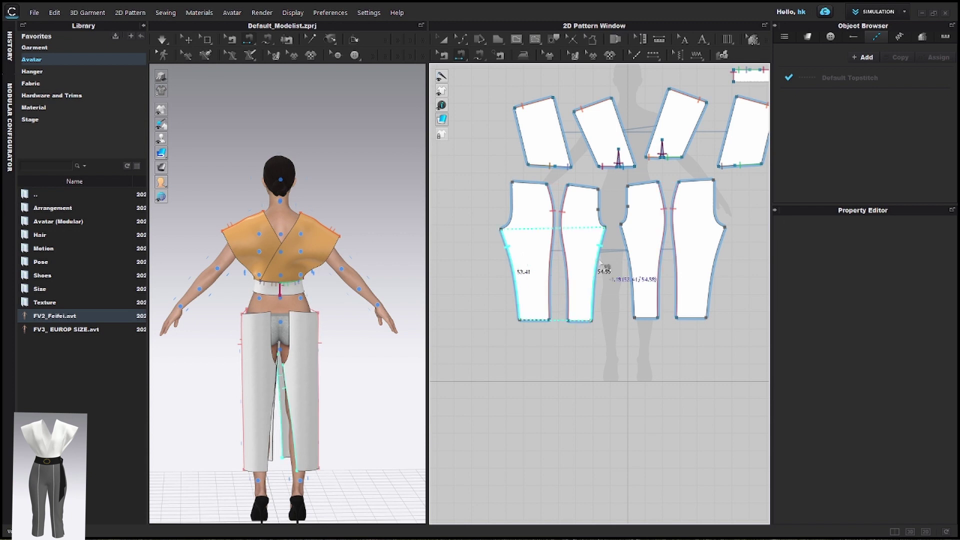
{"action": "left_click", "coordinate": [599, 258]}
Step: Sew the two back pieces together along the crotch seam, and join both sections of the front crotch seam
{"action": "scroll", "coordinate": [550, 191], "scroll_direction": "up", "scroll_amount": 3}
{"action": "left_click", "coordinate": [485, 215]}
{"action": "scroll", "coordinate": [542, 225], "scroll_direction": "down", "scroll_amount": 3}
{"action": "scroll", "coordinate": [689, 220], "scroll_direction": "up", "scroll_amount": 3}
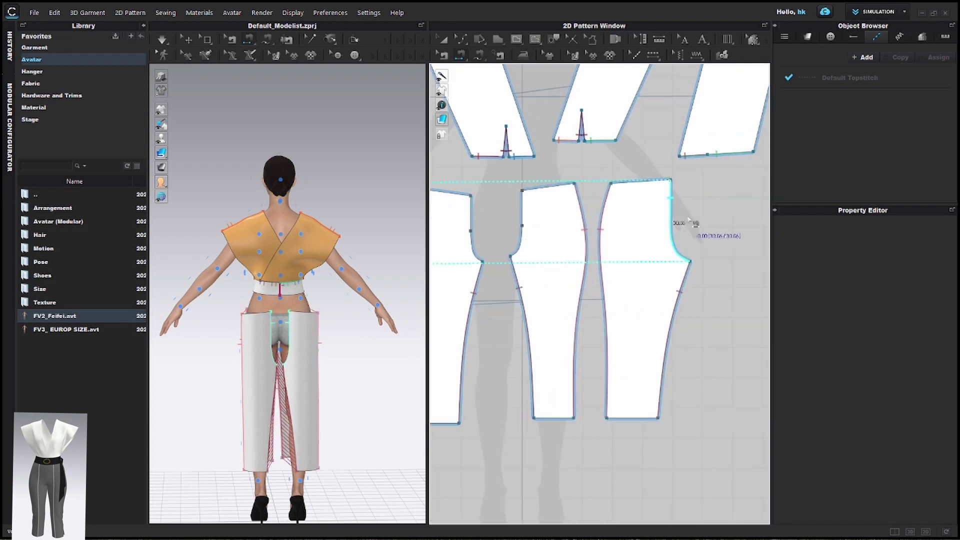
{"action": "left_click", "coordinate": [679, 236]}
{"action": "left_click", "coordinate": [474, 242]}
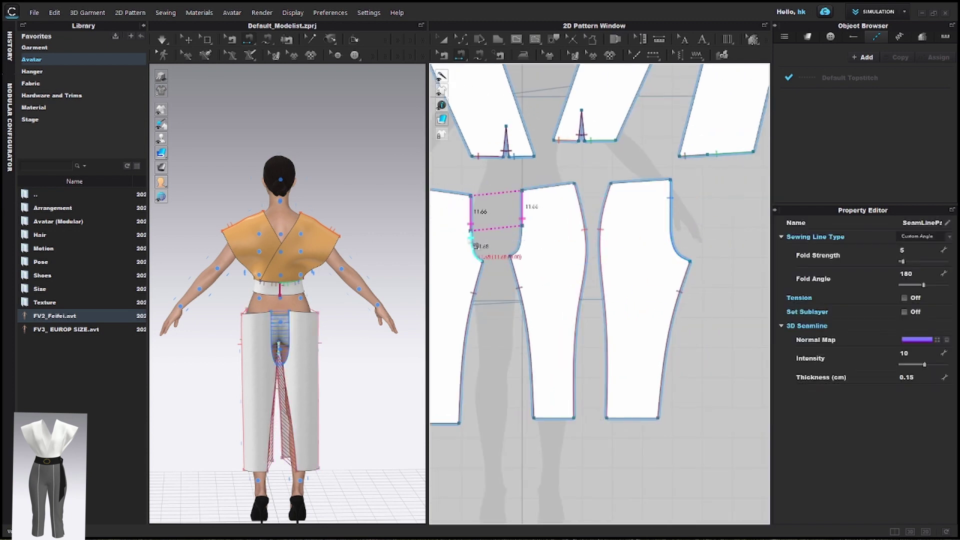
{"action": "left_click", "coordinate": [522, 245]}
Step: Simulate the garment to drape the sewn trousers on the avatar
{"action": "scroll", "coordinate": [530, 245], "scroll_direction": "down", "scroll_amount": 2}
{"action": "key", "text": "space"}
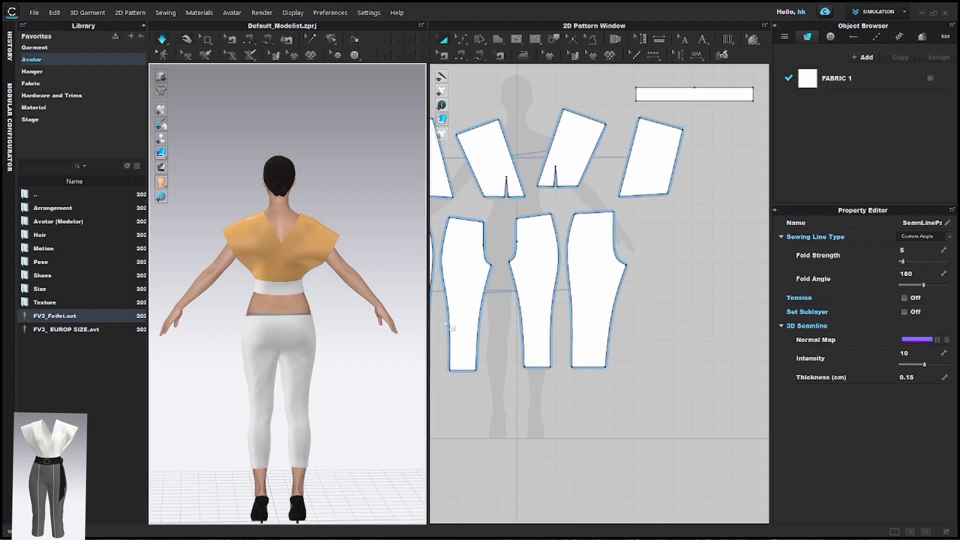
{"action": "key", "text": "a"}
Step: Select all four trouser pieces and pull the trousers up toward the waistband during simulation, adjusting them from the side and front
{"action": "scroll", "coordinate": [450, 300], "scroll_direction": "down", "scroll_amount": 3}
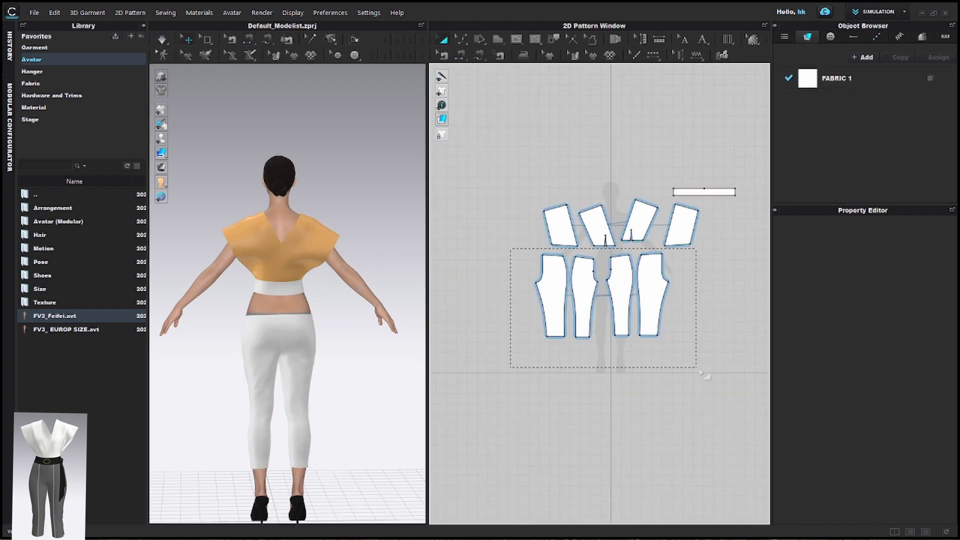
{"action": "left_click_drag", "start_coordinate": [701, 373], "coordinate": [702, 374]}
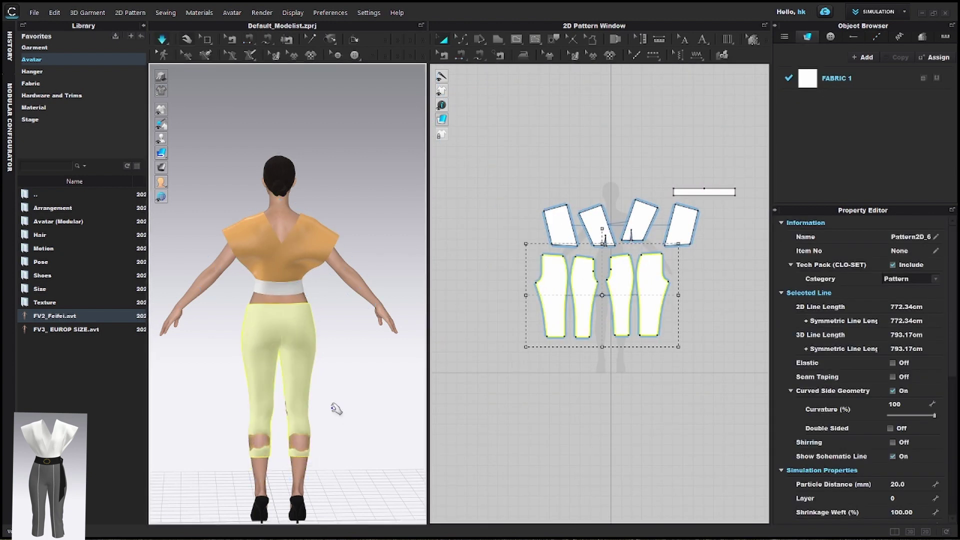
{"action": "key", "text": "4"}
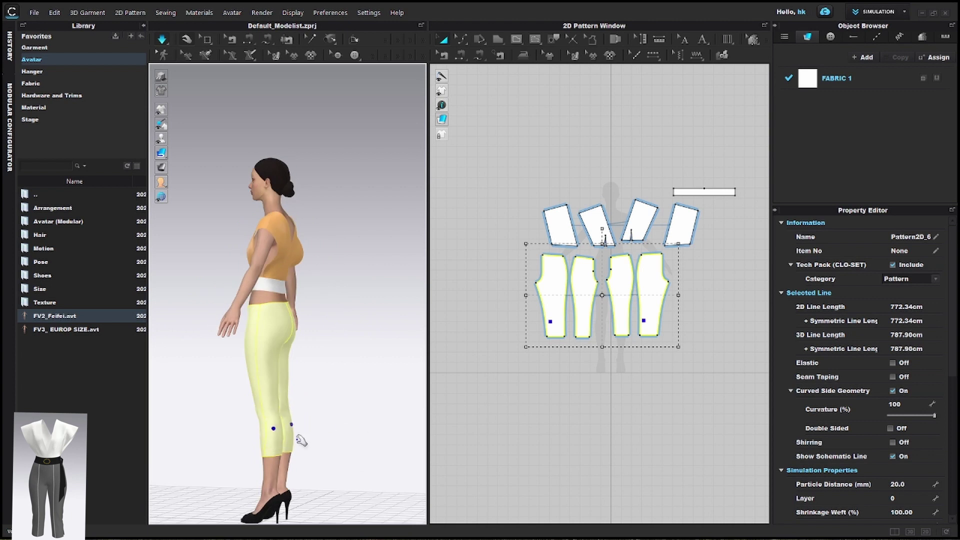
{"action": "key", "text": "0"}
{"action": "left_click", "coordinate": [306, 294]}
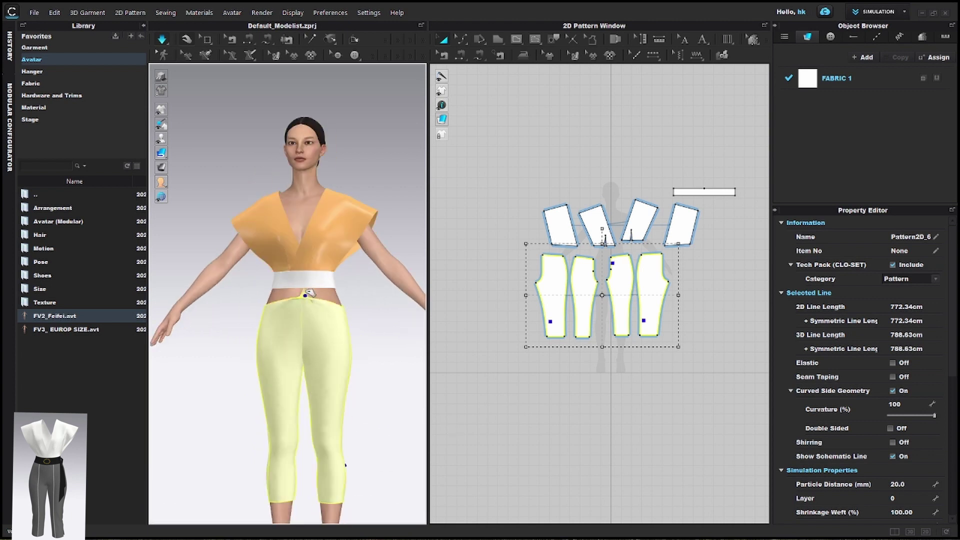
Step: Move the bodice pieces out of the way and place the waistband pattern just above the trouser pieces
{"action": "left_click", "coordinate": [690, 190]}
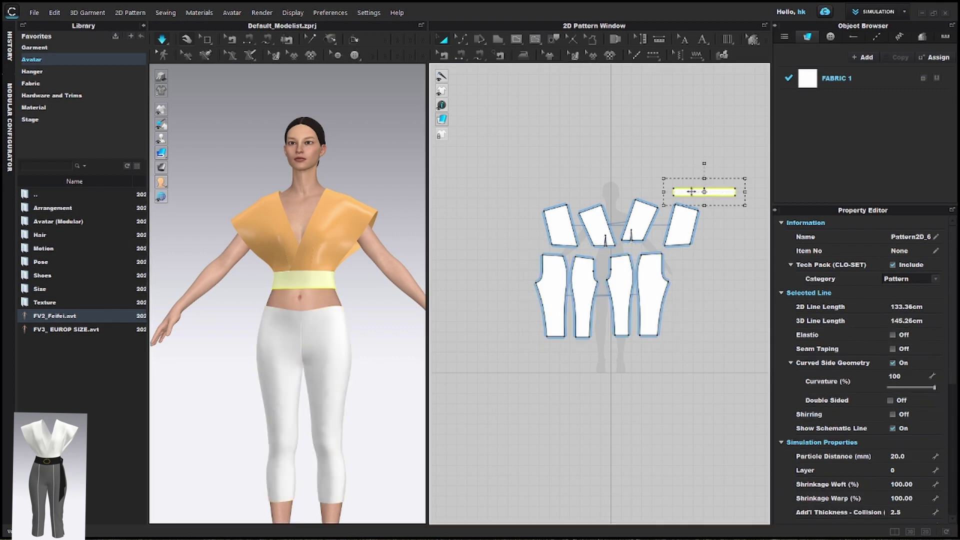
{"action": "left_click_drag", "start_coordinate": [538, 204], "coordinate": [652, 130]}
{"action": "left_click_drag", "start_coordinate": [705, 191], "coordinate": [602, 234]}
Step: Sew the waistband's lower edge to the top edges of all four trouser pieces and let the garment drape
{"action": "key", "text": "n"}
{"action": "scroll", "coordinate": [595, 263], "scroll_direction": "up", "scroll_amount": 5}
{"action": "scroll", "coordinate": [600, 270], "scroll_direction": "down", "scroll_amount": 2}
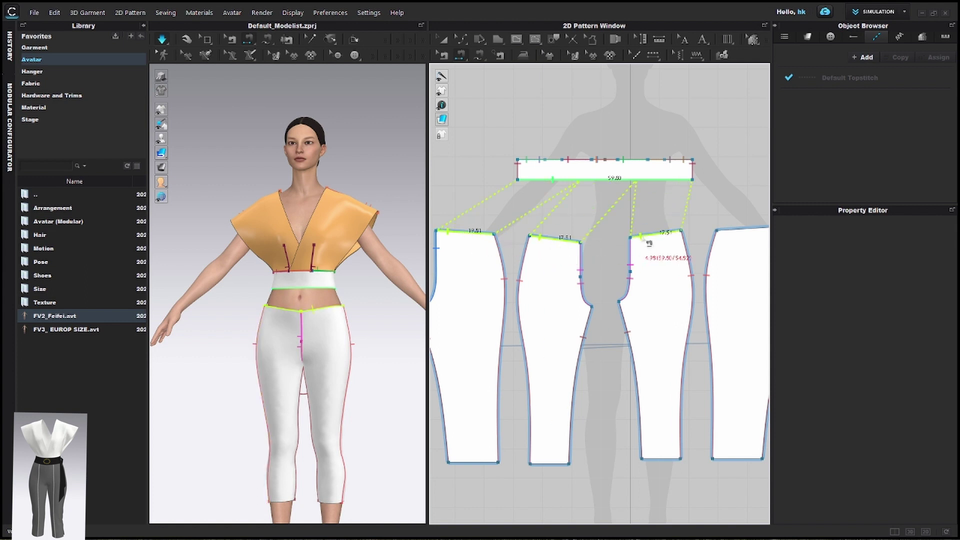
{"action": "key", "text": "Return"}
{"action": "key", "text": "a"}
{"action": "mouse_move", "coordinate": [371, 336]}
{"action": "right_mouse_down"}
{"action": "mouse_move", "coordinate": [501, 343]}
{"action": "mouse_move", "coordinate": [381, 342]}
{"action": "right_mouse_up"}
{"action": "scroll", "coordinate": [342, 350], "scroll_direction": "down", "scroll_amount": 3}
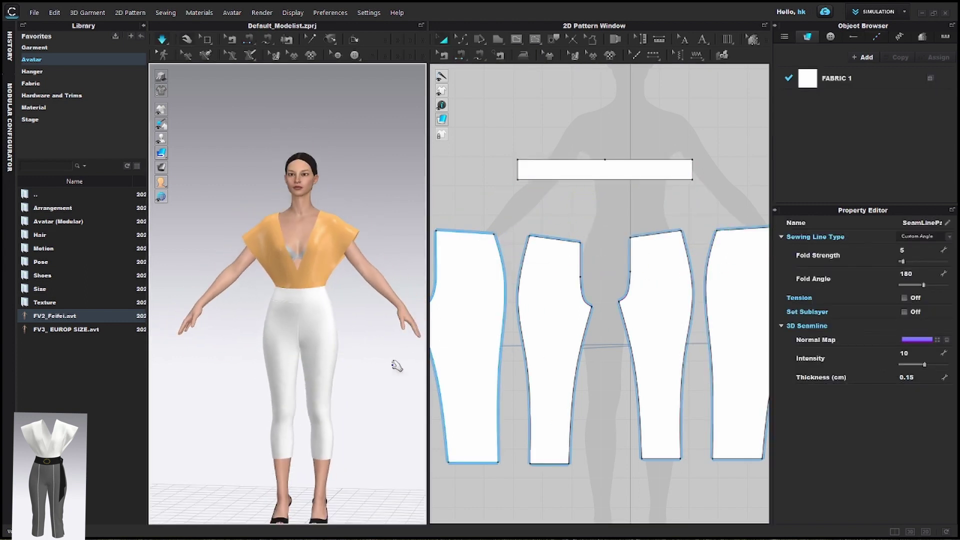
Step: Widen the trouser hems by moving the hem corners of the back and front pieces outward, and adjust the front outseam's curve
{"action": "left_click", "coordinate": [308, 347]}
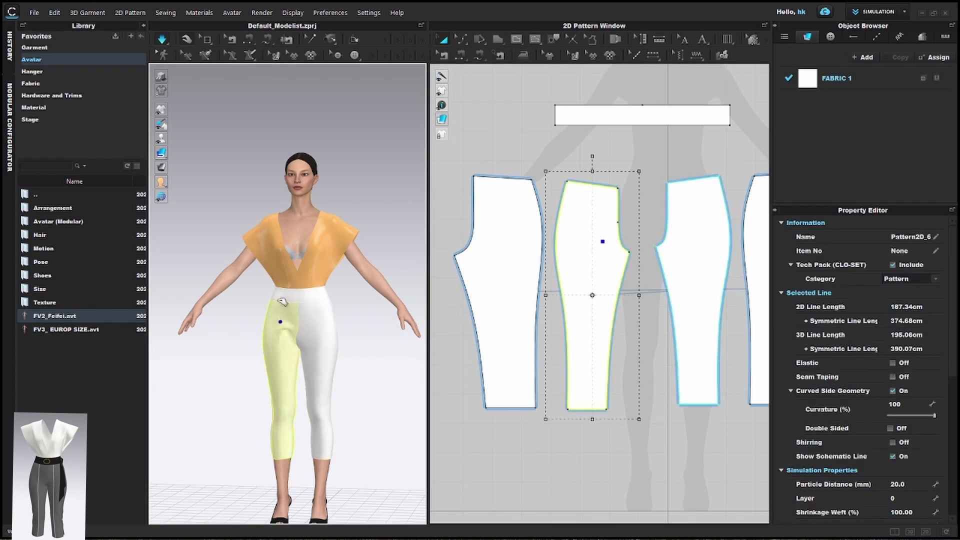
{"action": "left_click", "coordinate": [419, 405]}
{"action": "left_click", "coordinate": [511, 408]}
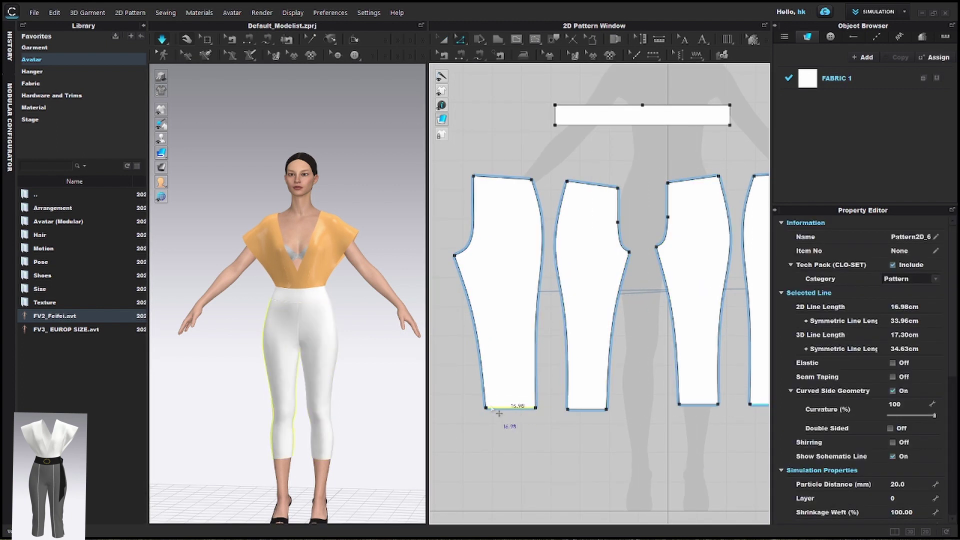
{"action": "left_click", "coordinate": [483, 408]}
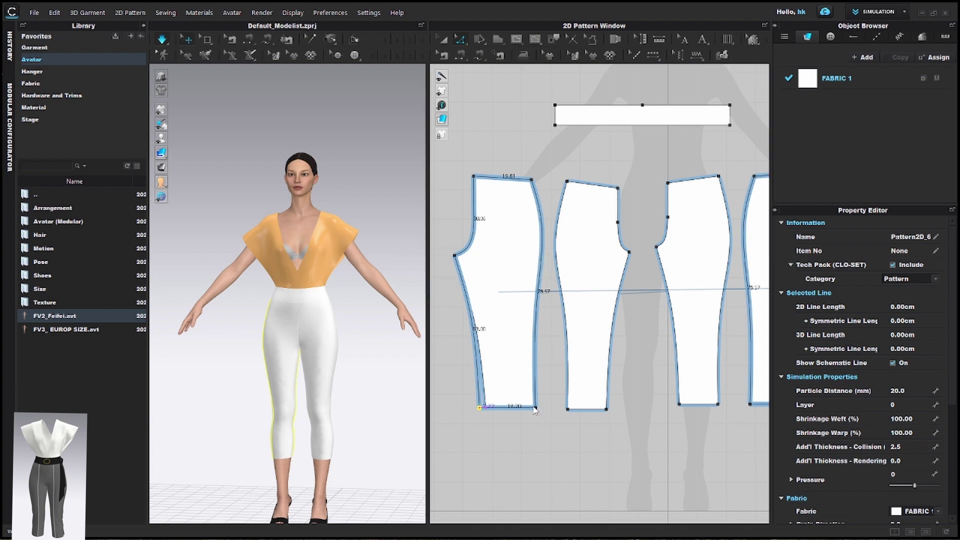
{"action": "left_click", "coordinate": [563, 409]}
{"action": "left_click", "coordinate": [611, 409]}
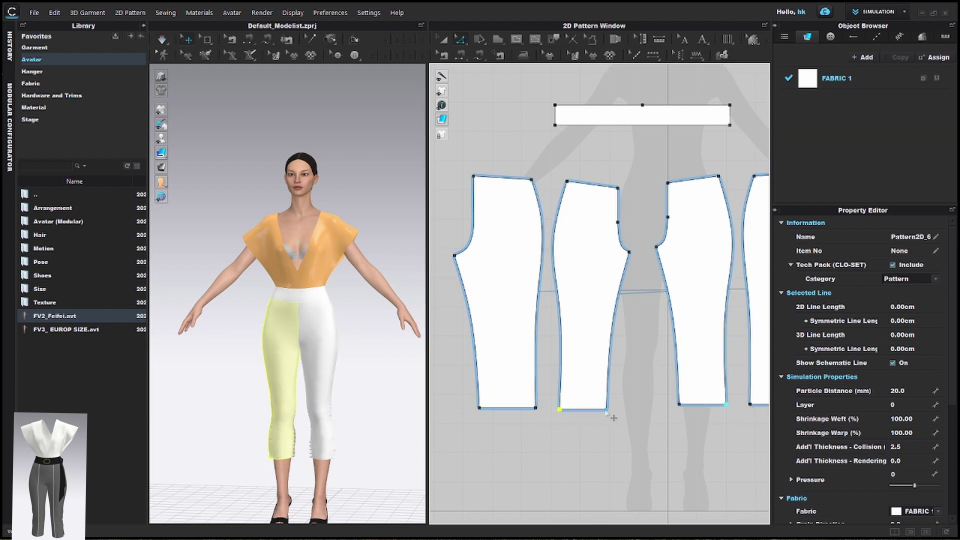
{"action": "left_click", "coordinate": [559, 302]}
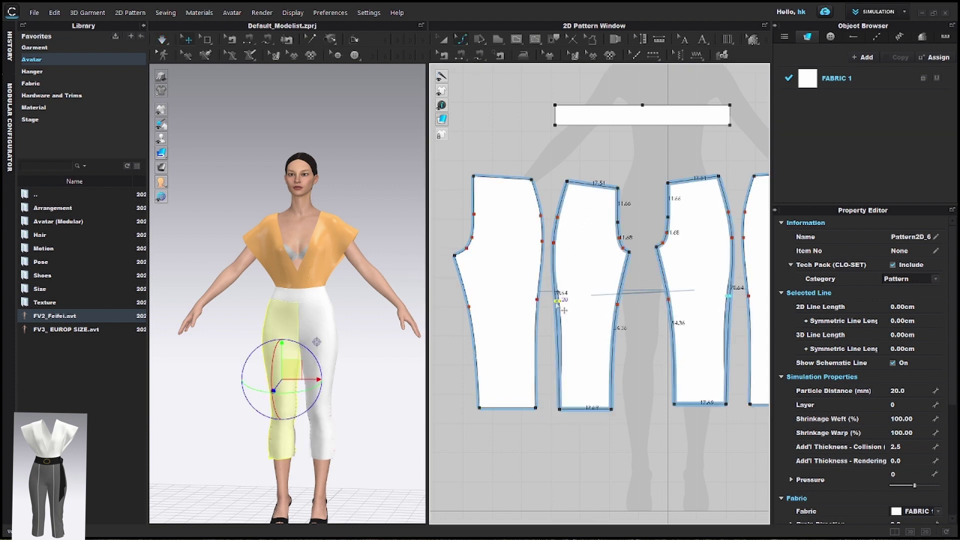
Step: Shorten the outseam stitching on the front and back trouser pieces so it ends above the hem for a slit
{"action": "right_click_drag", "start_coordinate": [322, 435], "coordinate": [371, 423]}
{"action": "left_click", "coordinate": [283, 442]}
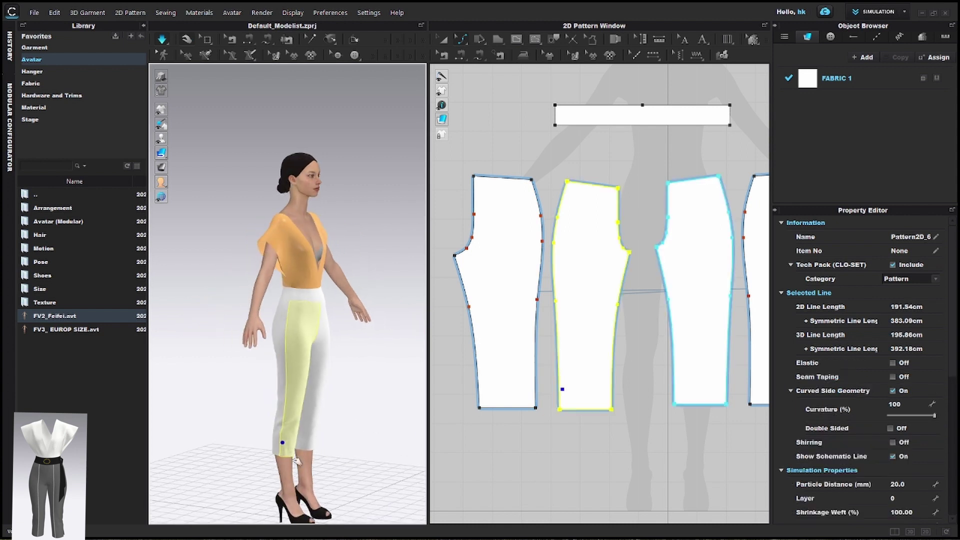
{"action": "left_click", "coordinate": [305, 443]}
{"action": "scroll", "coordinate": [551, 417], "scroll_direction": "up", "scroll_amount": 3}
{"action": "scroll", "coordinate": [550, 417], "scroll_direction": "down", "scroll_amount": 2}
{"action": "middle_click_drag", "start_coordinate": [551, 416], "coordinate": [549, 368]}
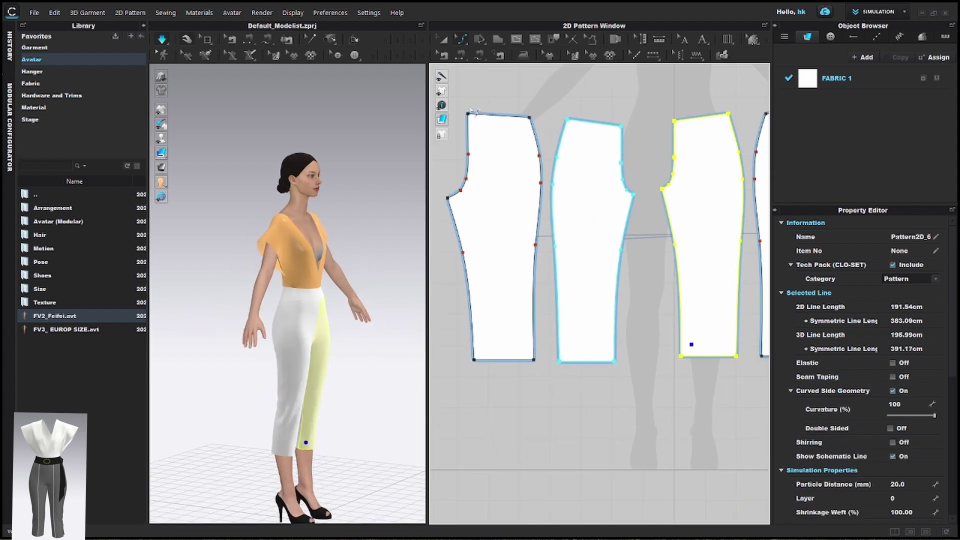
{"action": "key", "text": "b"}
{"action": "left_click", "coordinate": [561, 345]}
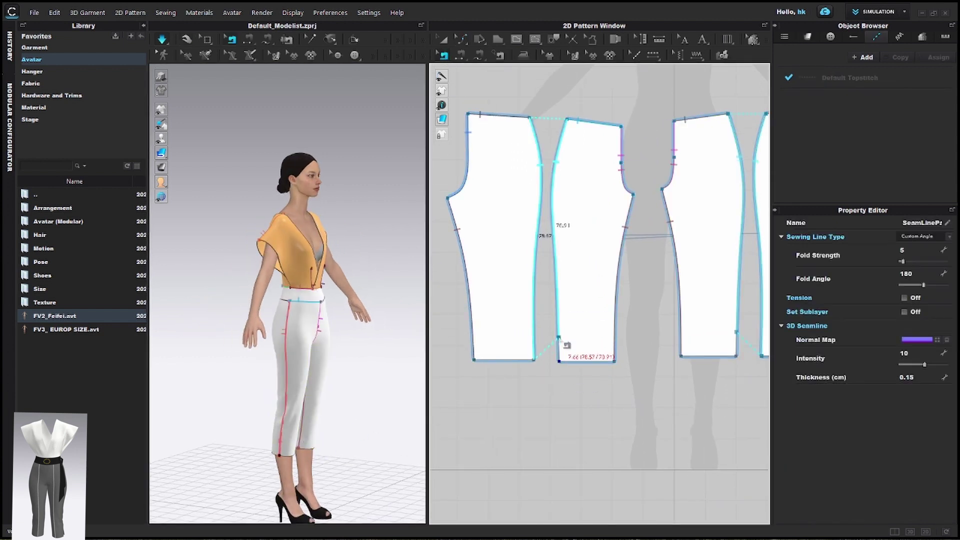
{"action": "scroll", "coordinate": [539, 361], "scroll_direction": "up", "scroll_amount": 2}
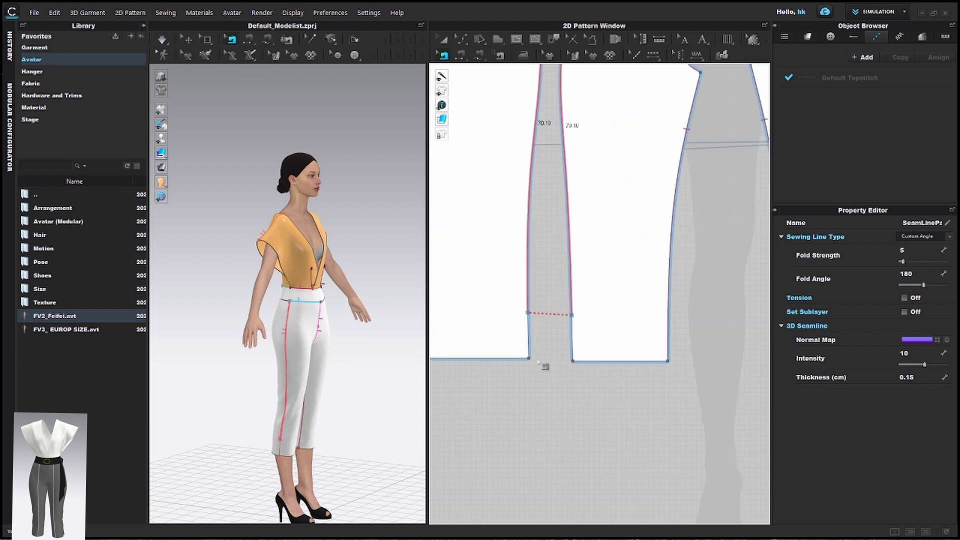
{"action": "scroll", "coordinate": [531, 312], "scroll_direction": "up", "scroll_amount": 3}
Step: Add points at the slit height on both outseams and move the hem corners inward to spread the slit opening
{"action": "key", "text": "a"}
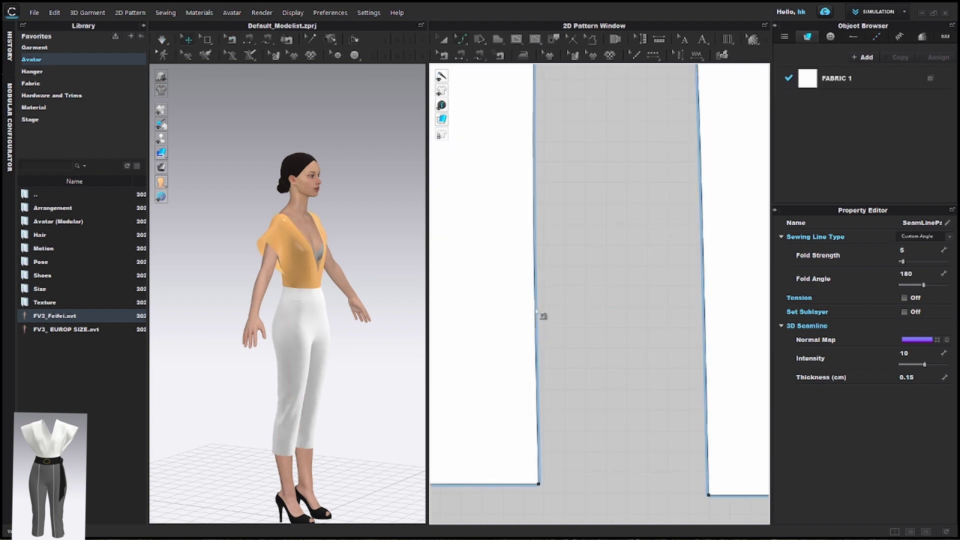
{"action": "left_click", "coordinate": [542, 325]}
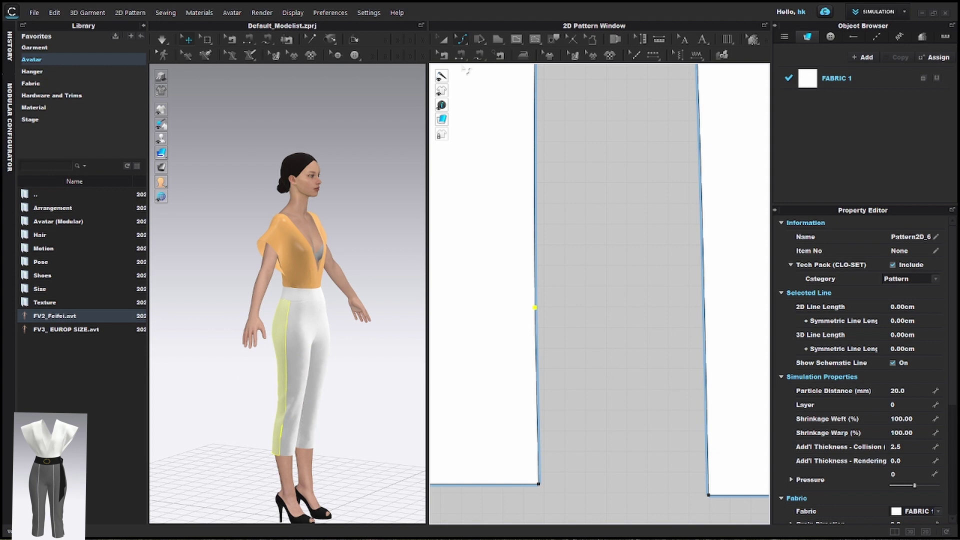
{"action": "key", "text": "b"}
{"action": "key", "text": "a"}
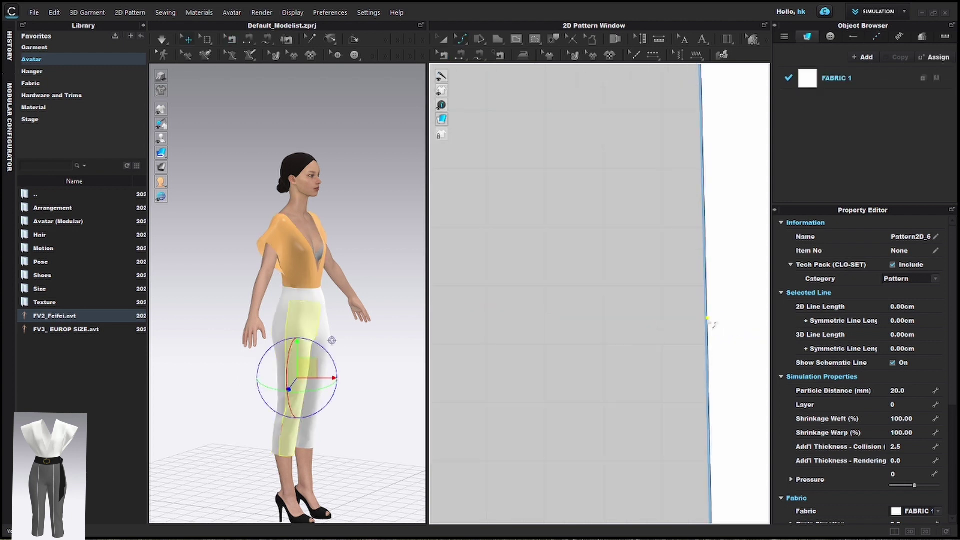
{"action": "scroll", "coordinate": [625, 380], "scroll_direction": "down", "scroll_amount": 4}
{"action": "left_click_drag", "start_coordinate": [531, 353], "coordinate": [522, 350]}
{"action": "left_click_drag", "start_coordinate": [624, 358], "coordinate": [636, 358]}
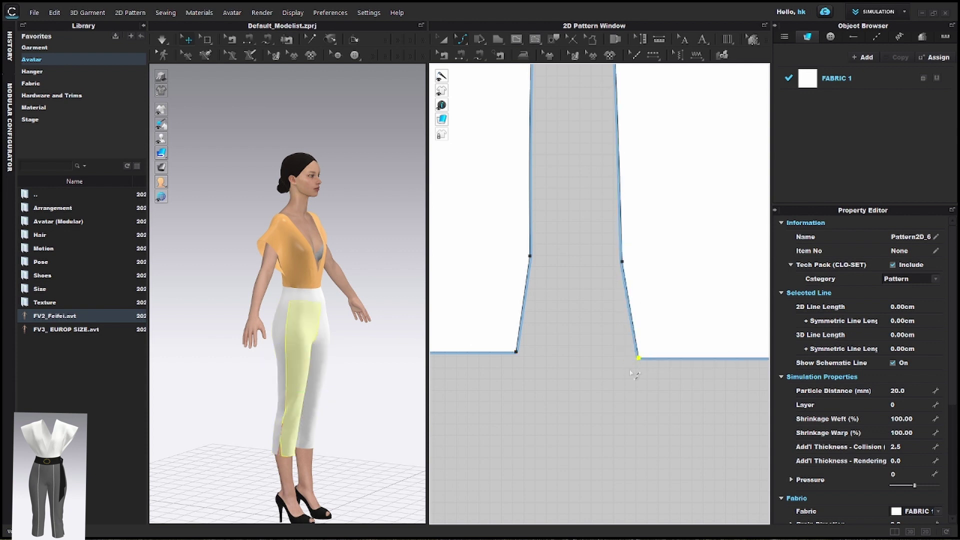
Step: Simulate the garment to drape the reshaped trouser hems and check them from the front
{"action": "scroll", "coordinate": [606, 384], "scroll_direction": "down", "scroll_amount": 3}
{"action": "key", "text": "space"}
{"action": "right_click_drag", "start_coordinate": [326, 463], "coordinate": [212, 437]}
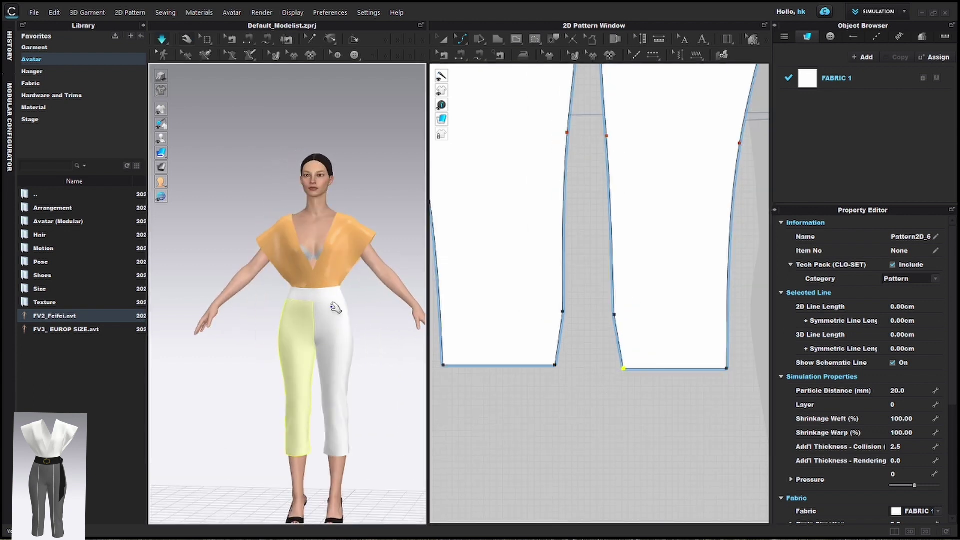
{"action": "scroll", "coordinate": [336, 309], "scroll_direction": "up", "scroll_amount": 1}
{"action": "middle_click_drag", "start_coordinate": [336, 309], "coordinate": [300, 315]}
{"action": "scroll", "coordinate": [579, 415], "scroll_direction": "down", "scroll_amount": 4}
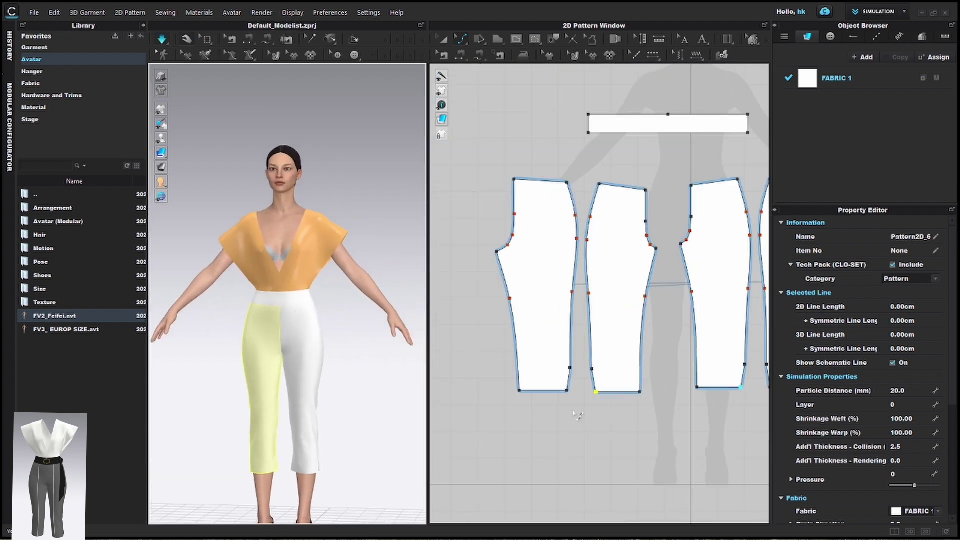
Step: Pull the front bodice at the shoulder to settle the wrap top on the avatar, and check it all round
{"action": "left_click_drag", "start_coordinate": [320, 247], "coordinate": [343, 228]}
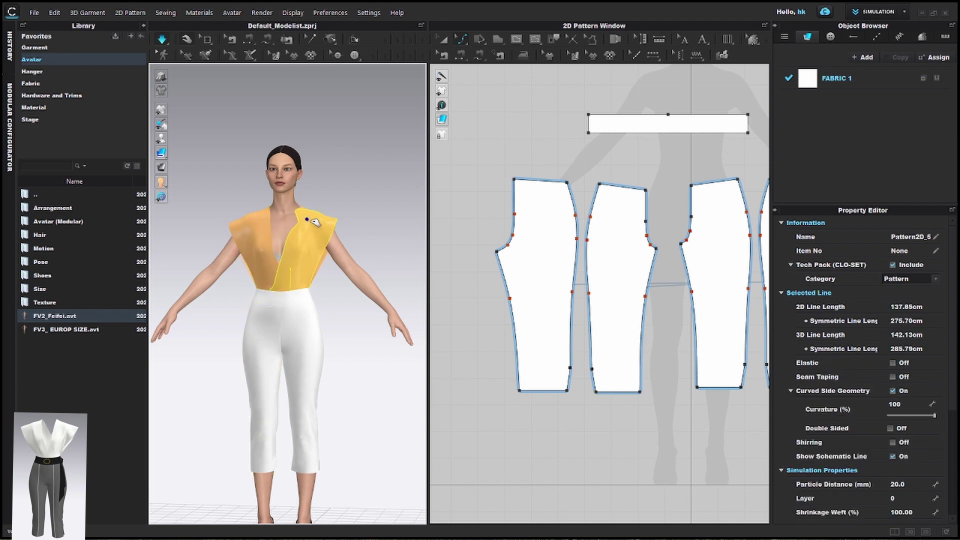
{"action": "right_click_drag", "start_coordinate": [343, 232], "coordinate": [155, 268]}
{"action": "scroll", "coordinate": [354, 306], "scroll_direction": "down", "scroll_amount": 2}
{"action": "right_click_drag", "start_coordinate": [354, 307], "coordinate": [134, 297]}
{"action": "left_click", "coordinate": [334, 314]}
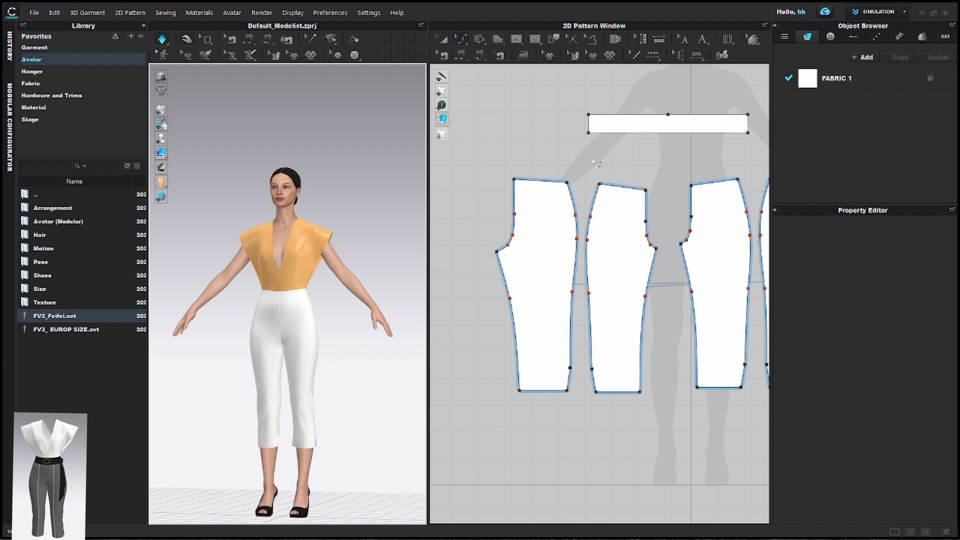
Step: Draw a vertical internal line on the front trouser piece from the waist edge down to the hem
{"action": "key", "text": "a"}
{"action": "left_click", "coordinate": [295, 307]}
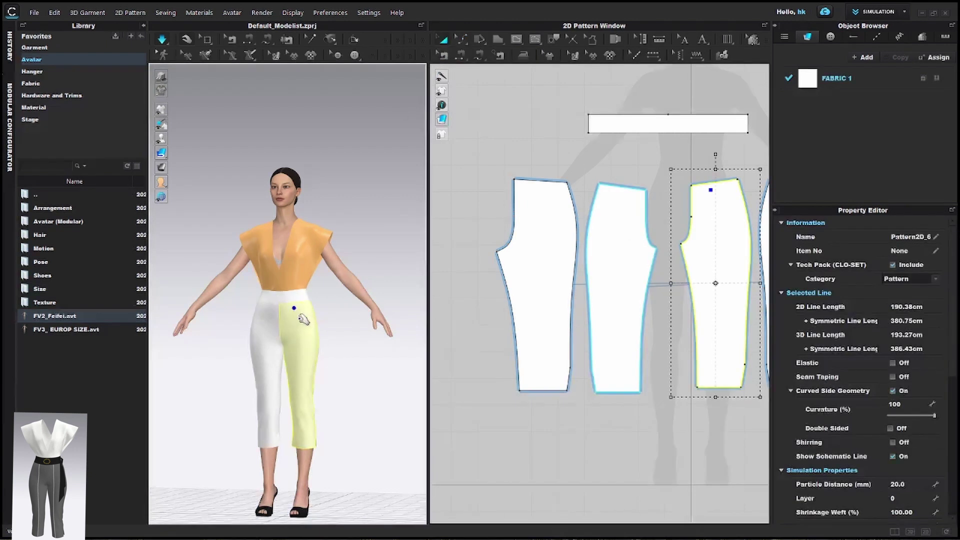
{"action": "right_click_drag", "start_coordinate": [650, 165], "coordinate": [523, 133]}
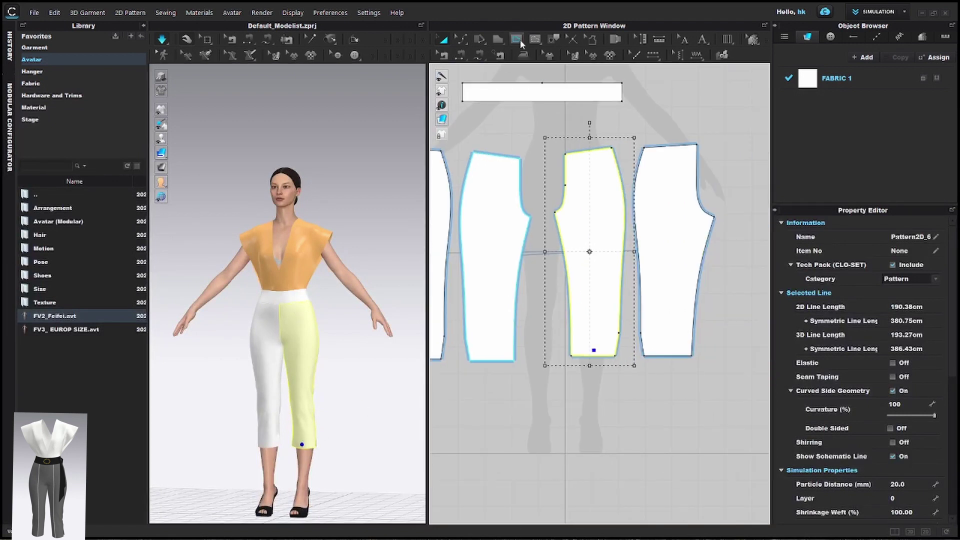
{"action": "left_click", "coordinate": [516, 39]}
{"action": "left_click", "coordinate": [579, 153]}
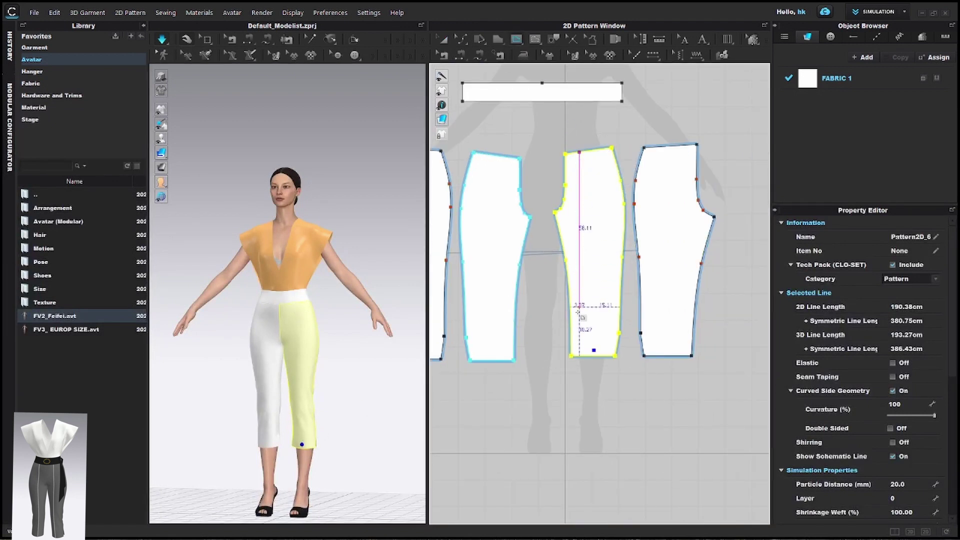
{"action": "left_click", "coordinate": [583, 356]}
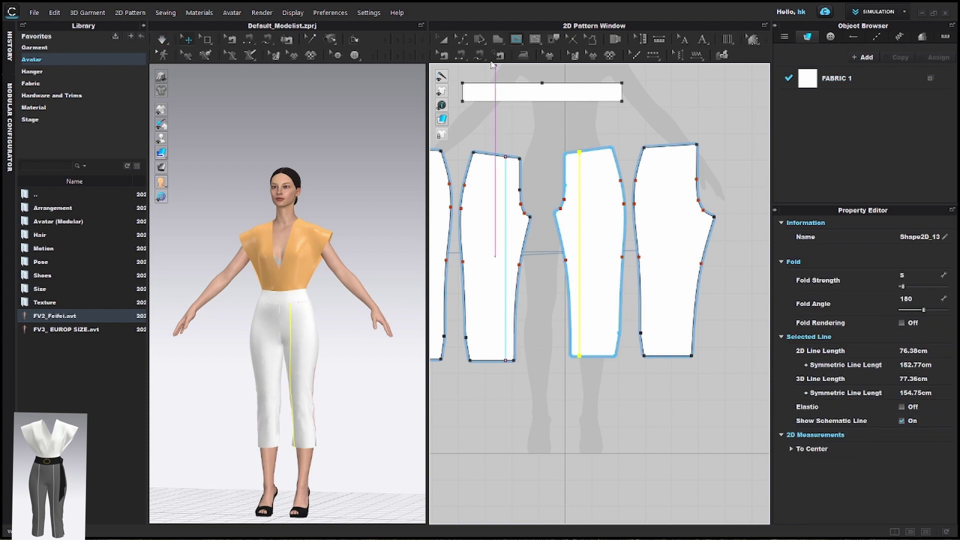
Step: Shift the whole hem of the front trouser piece about 2.45 cm toward the inseam
{"action": "key", "text": "a"}
{"action": "scroll", "coordinate": [587, 160], "scroll_direction": "up", "scroll_amount": 2}
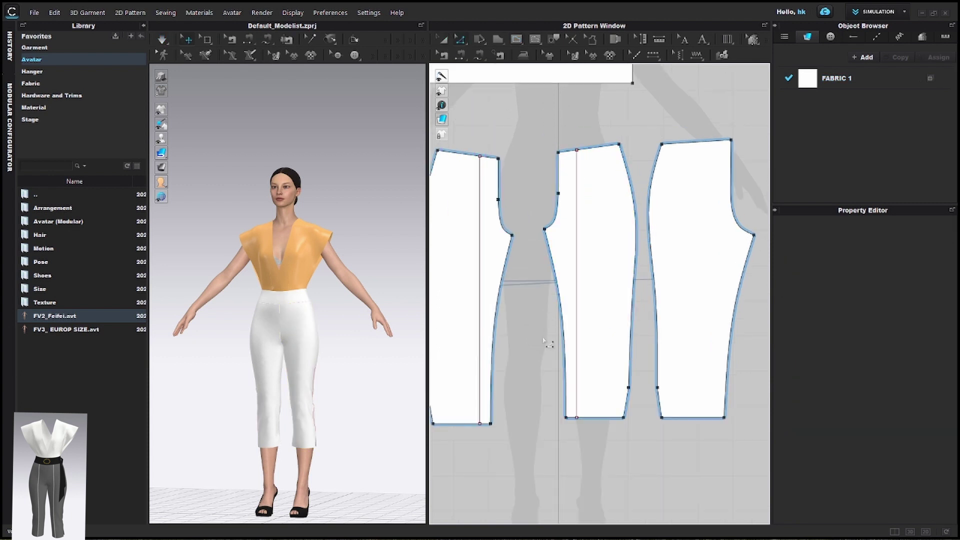
{"action": "left_click_drag", "start_coordinate": [642, 439], "coordinate": [641, 439]}
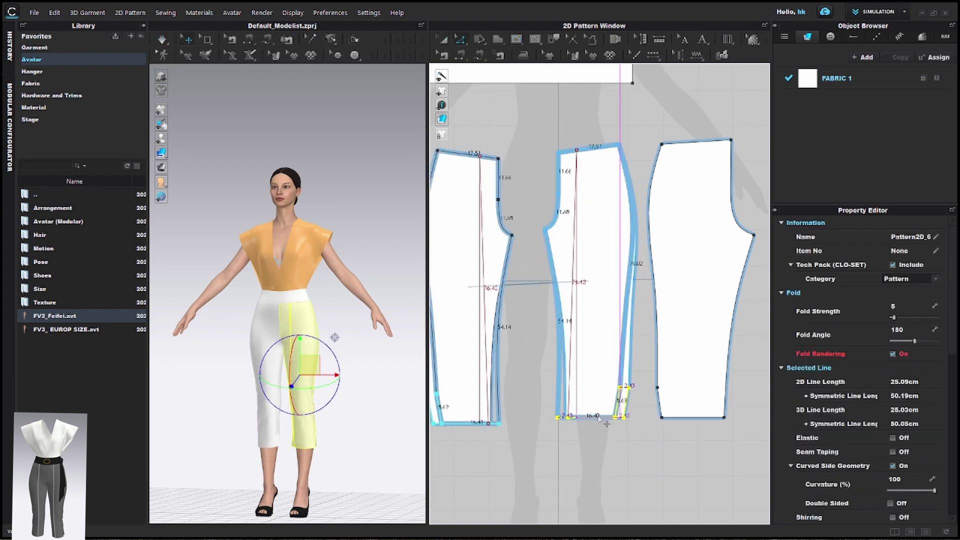
Step: Move both ends of the front internal line slightly toward the outseam, keeping it vertical, and simulate the garment
{"action": "left_click", "coordinate": [580, 439]}
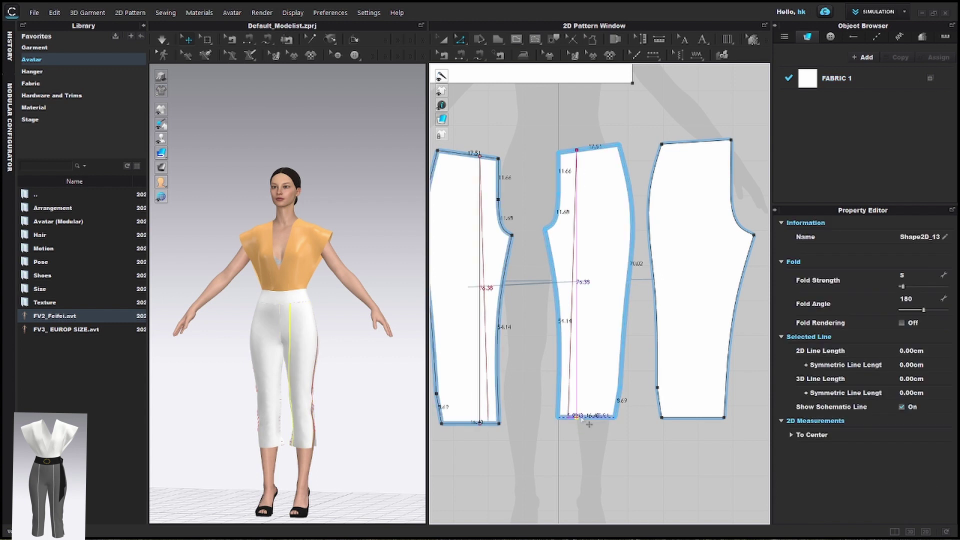
{"action": "left_click", "coordinate": [569, 382]}
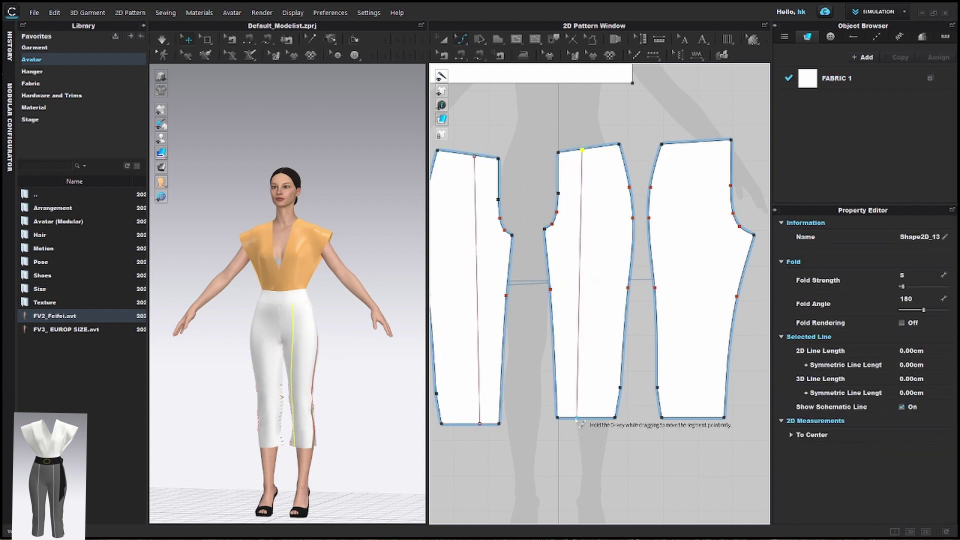
{"action": "left_click", "coordinate": [589, 442]}
{"action": "key", "text": "space"}
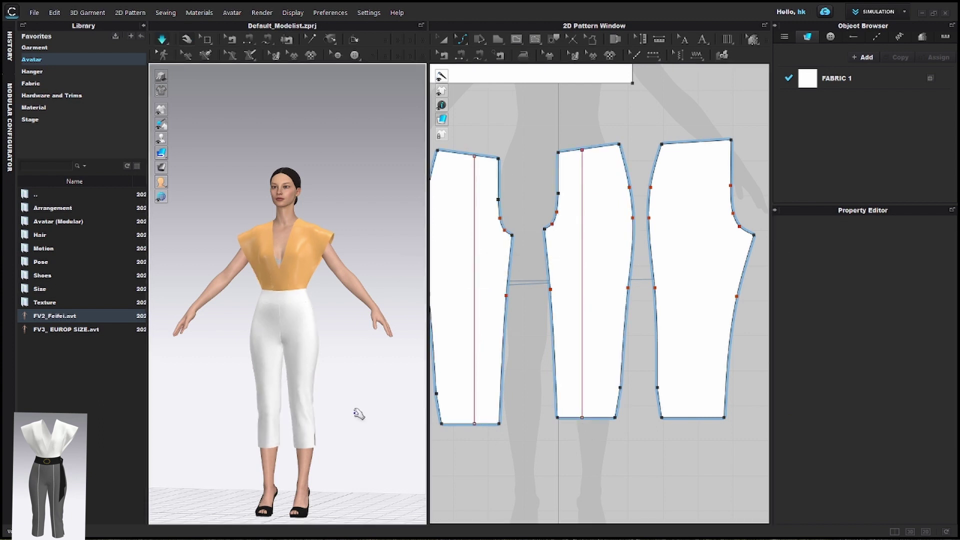
Step: Draw an internal line on the back trouser piece from the waist edge down to the middle of the hem
{"action": "right_click_drag", "start_coordinate": [358, 414], "coordinate": [442, 403]}
{"action": "right_click_drag", "start_coordinate": [685, 372], "coordinate": [618, 341]}
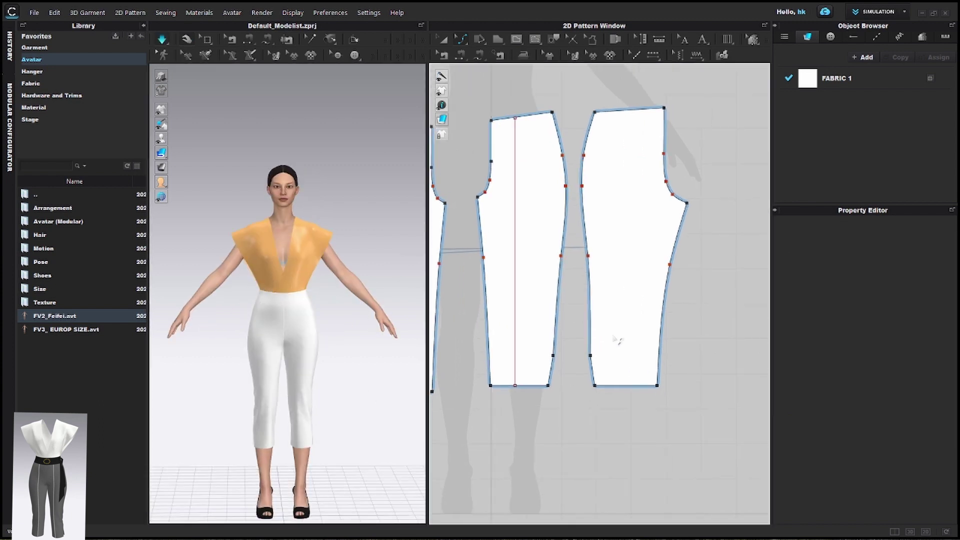
{"action": "right_click_drag", "start_coordinate": [297, 368], "coordinate": [415, 339]}
{"action": "left_click", "coordinate": [334, 305]}
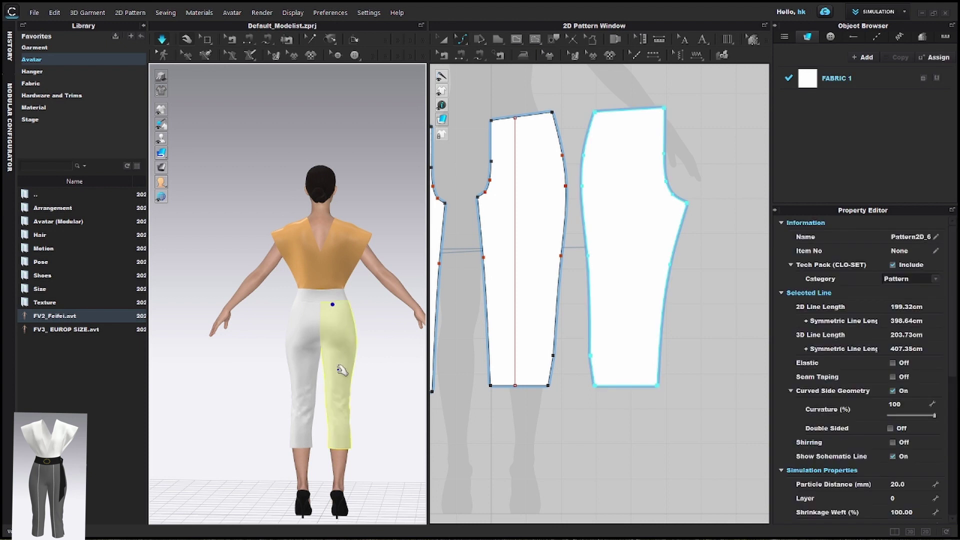
{"action": "scroll", "coordinate": [514, 334], "scroll_direction": "down", "scroll_amount": 5}
{"action": "middle_click_drag", "start_coordinate": [518, 341], "coordinate": [663, 336]}
{"action": "scroll", "coordinate": [496, 297], "scroll_direction": "up", "scroll_amount": 5}
{"action": "middle_click_drag", "start_coordinate": [500, 293], "coordinate": [473, 259]}
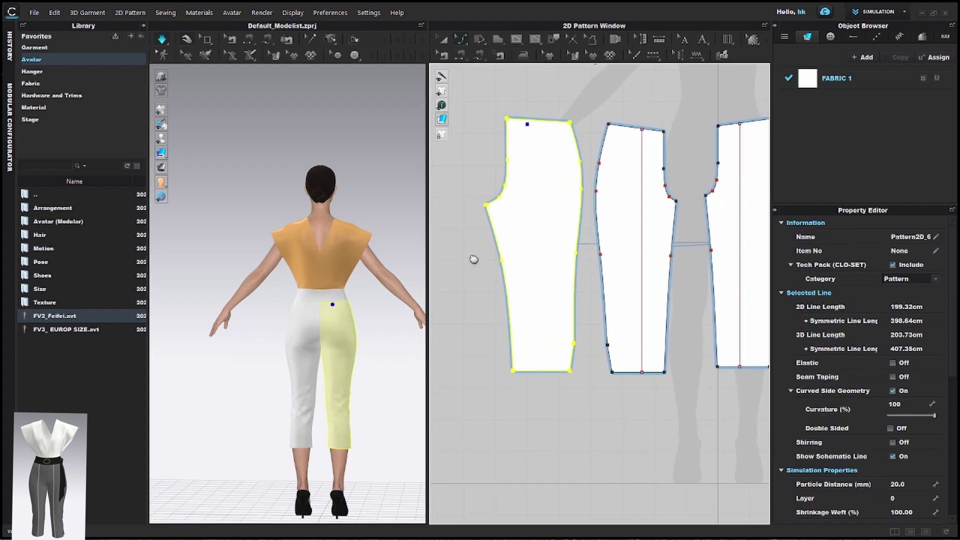
{"action": "left_click", "coordinate": [340, 444]}
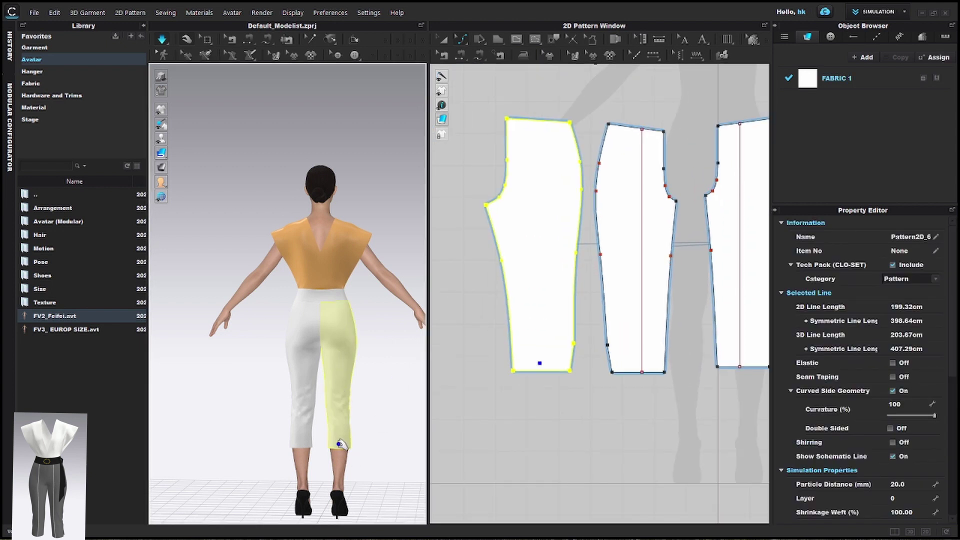
{"action": "left_click", "coordinate": [516, 39]}
{"action": "left_click", "coordinate": [533, 120]}
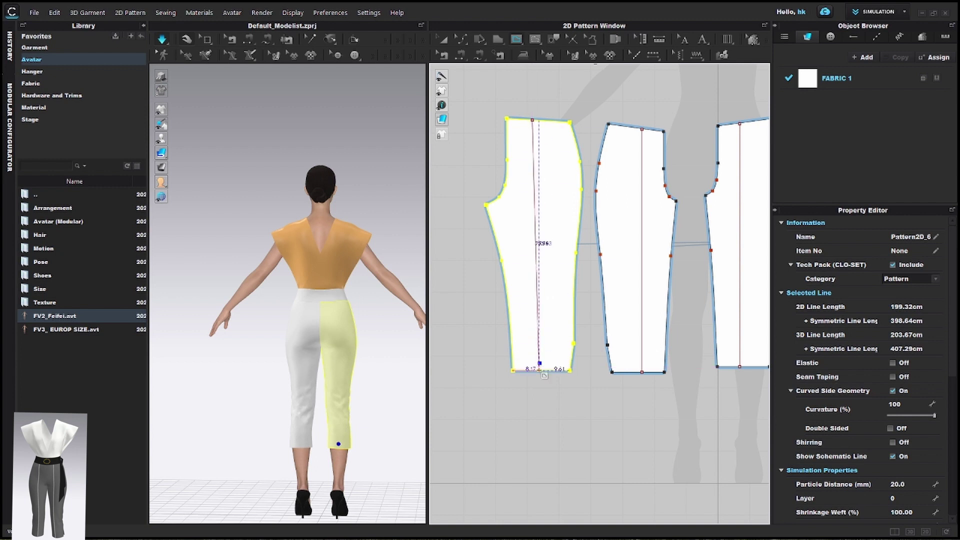
{"action": "left_click", "coordinate": [540, 371]}
{"action": "left_click", "coordinate": [460, 39]}
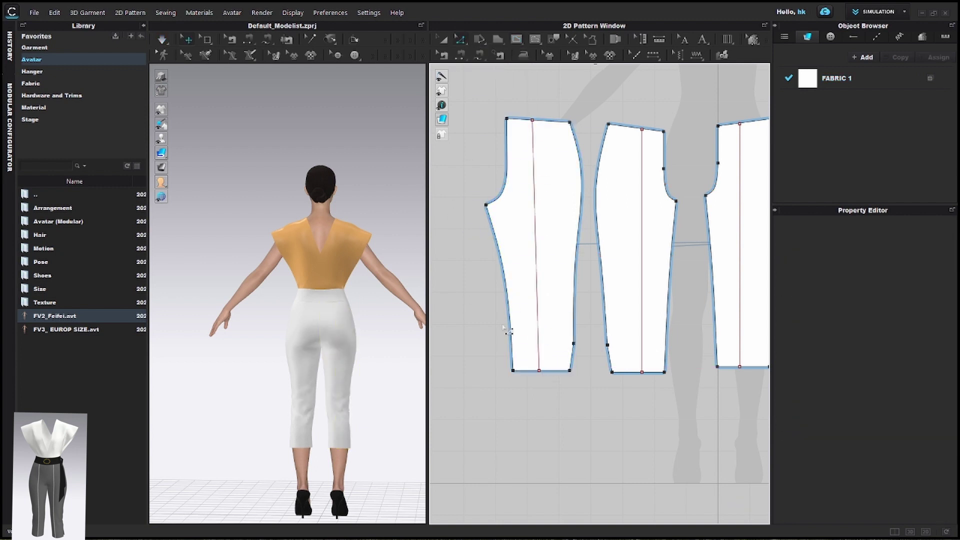
Step: Shift the back trouser piece's whole hem toward the inseam until its internal line is vertical, and simulate the garment
{"action": "left_click", "coordinate": [558, 373]}
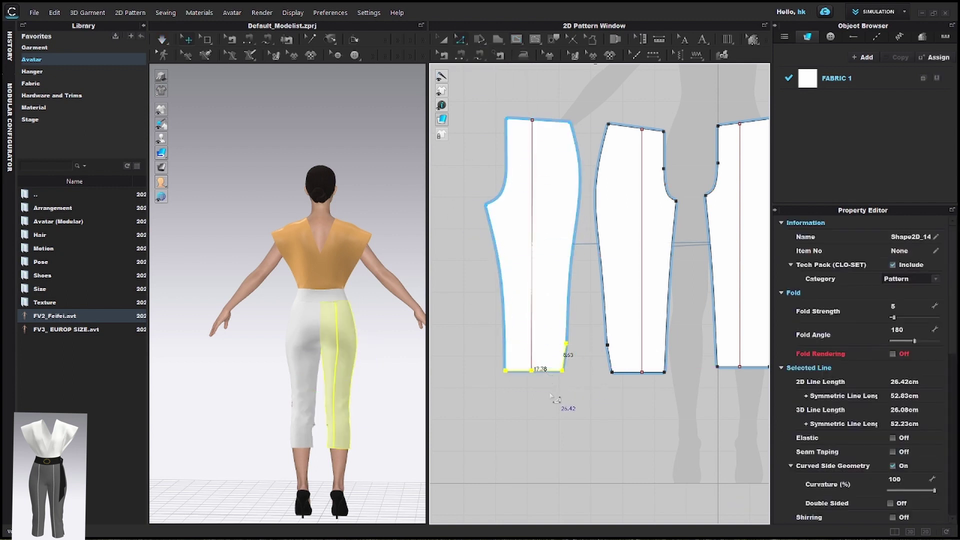
{"action": "left_click", "coordinate": [532, 275]}
{"action": "key", "text": "space"}
{"action": "mouse_move", "coordinate": [368, 383]}
{"action": "right_mouse_down"}
{"action": "mouse_move", "coordinate": [396, 387]}
{"action": "mouse_move", "coordinate": [373, 385]}
{"action": "right_mouse_up"}
{"action": "left_click", "coordinate": [492, 404]}
Step: Cut and sew the back and front trouser pieces along their vertical internal lines
{"action": "right_click", "coordinate": [531, 234]}
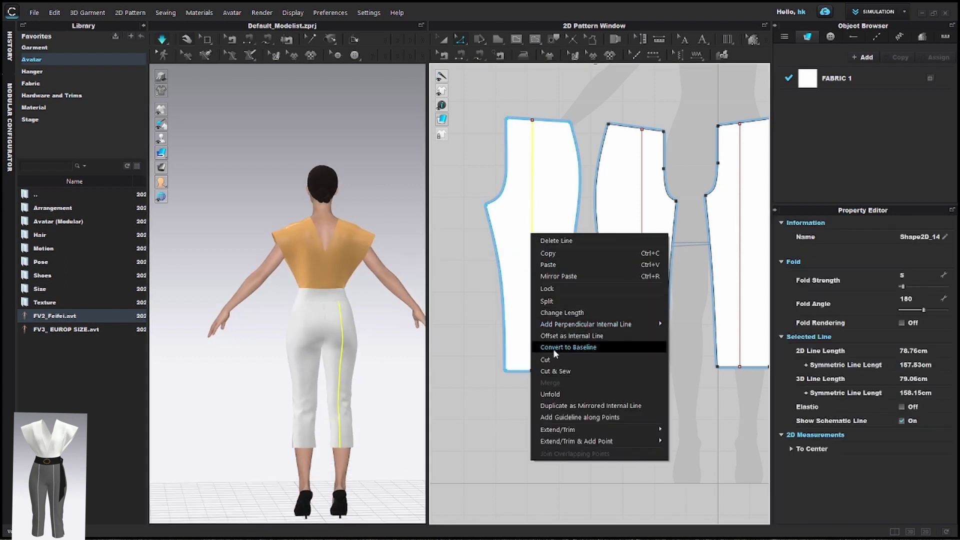
{"action": "left_click", "coordinate": [550, 370]}
{"action": "right_click", "coordinate": [642, 263]}
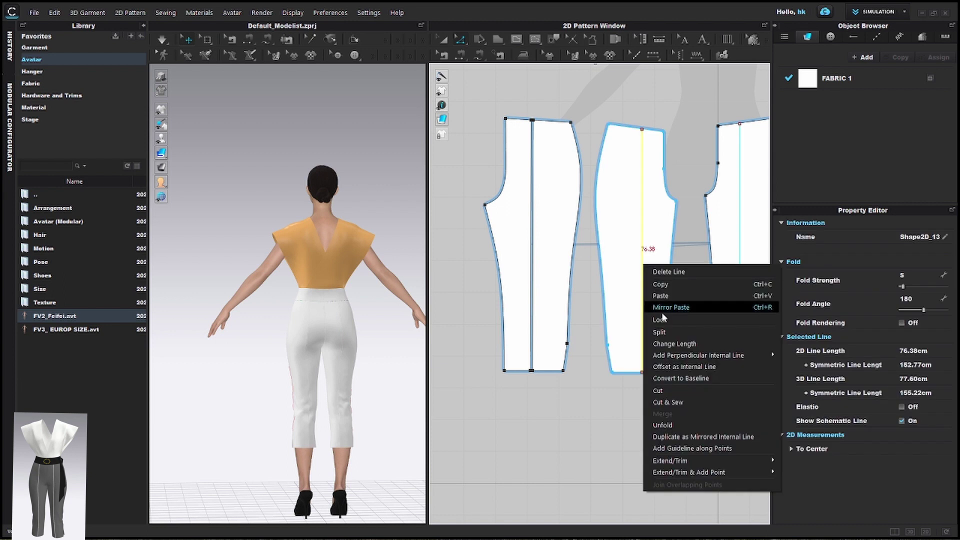
{"action": "left_click", "coordinate": [663, 400]}
{"action": "left_click", "coordinate": [441, 307]}
{"action": "scroll", "coordinate": [654, 397], "scroll_direction": "down", "scroll_amount": 3}
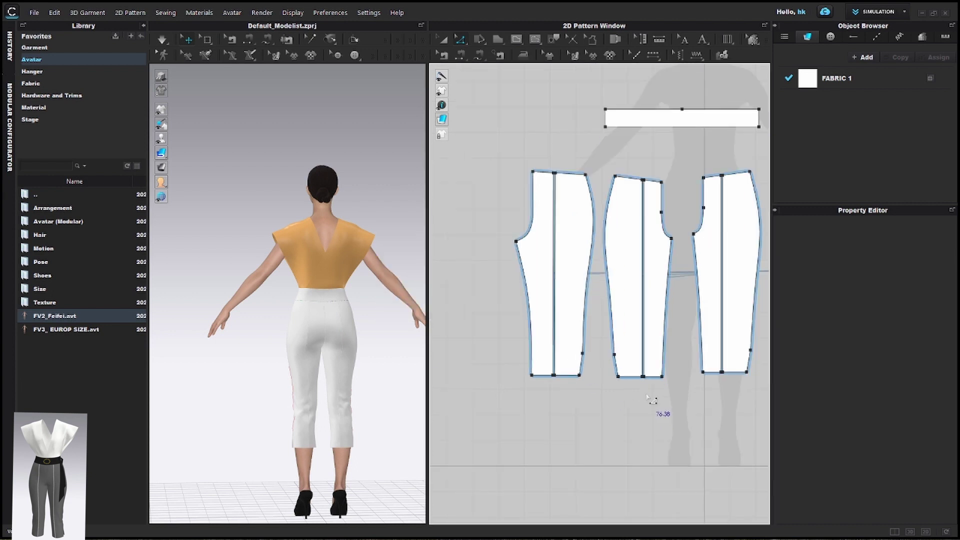
{"action": "scroll", "coordinate": [576, 360], "scroll_direction": "up", "scroll_amount": 2}
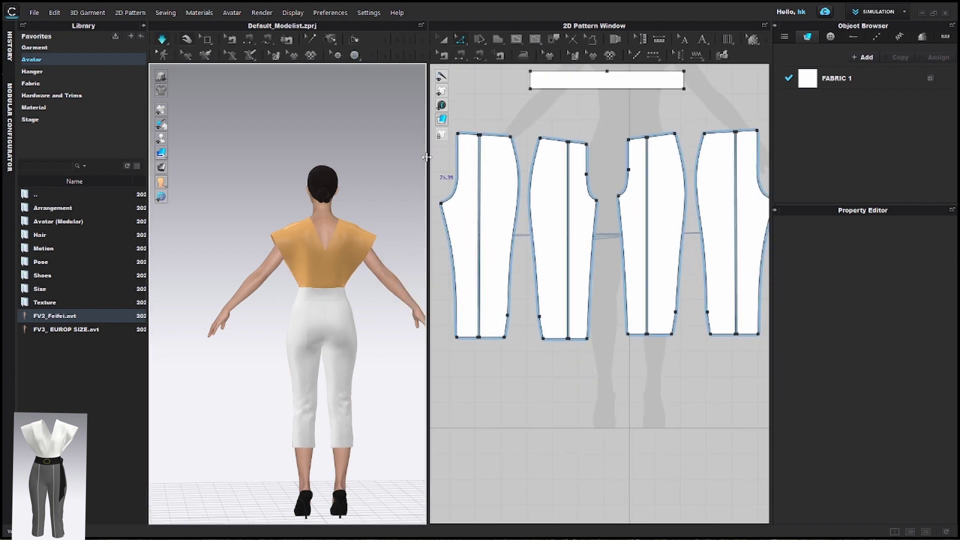
Step: Add piping along the vertical seams on the back of both trouser legs, from waist to hem
{"action": "left_click_drag", "start_coordinate": [426, 157], "coordinate": [522, 157]}
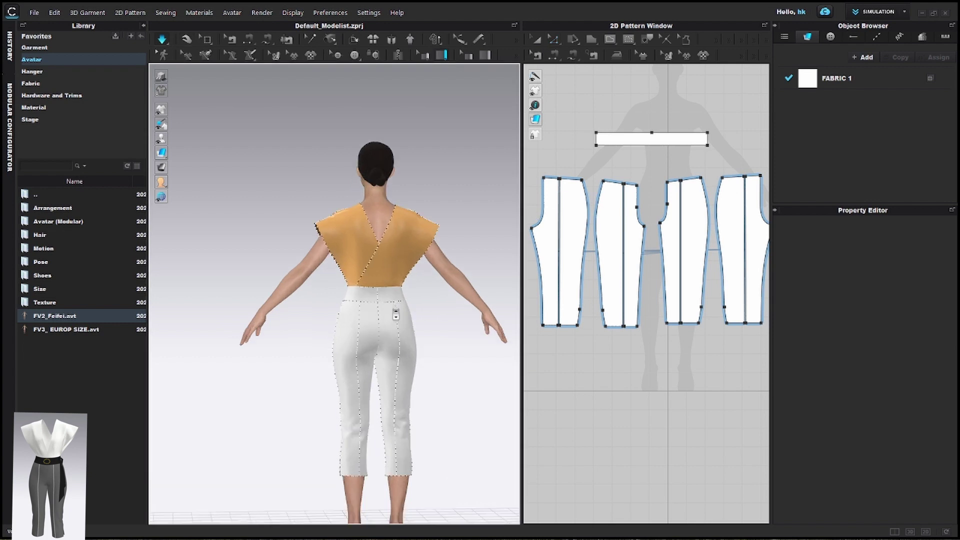
{"action": "scroll", "coordinate": [395, 314], "scroll_direction": "up", "scroll_amount": 5}
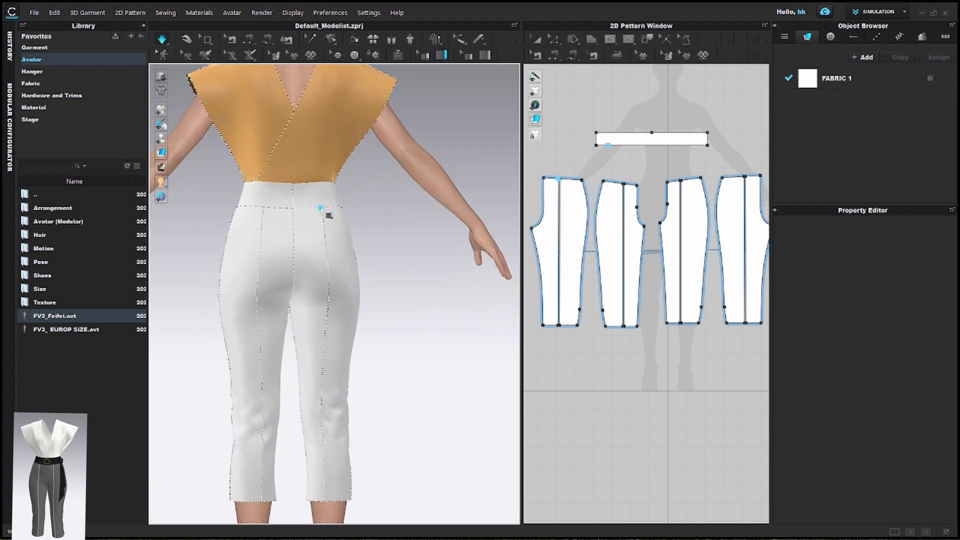
{"action": "middle_click_drag", "start_coordinate": [332, 368], "coordinate": [339, 273]}
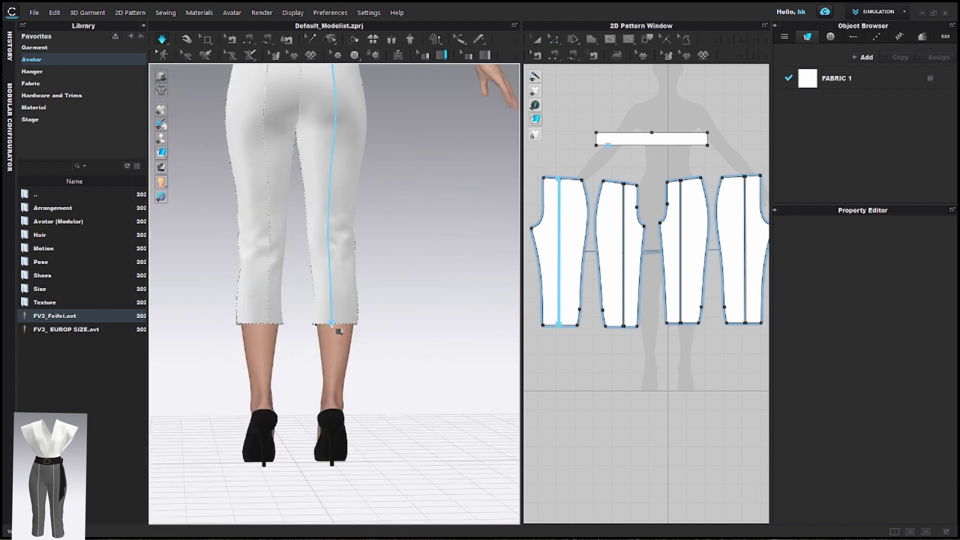
{"action": "double_click", "coordinate": [331, 323]}
{"action": "middle_click_drag", "start_coordinate": [392, 203], "coordinate": [429, 296]}
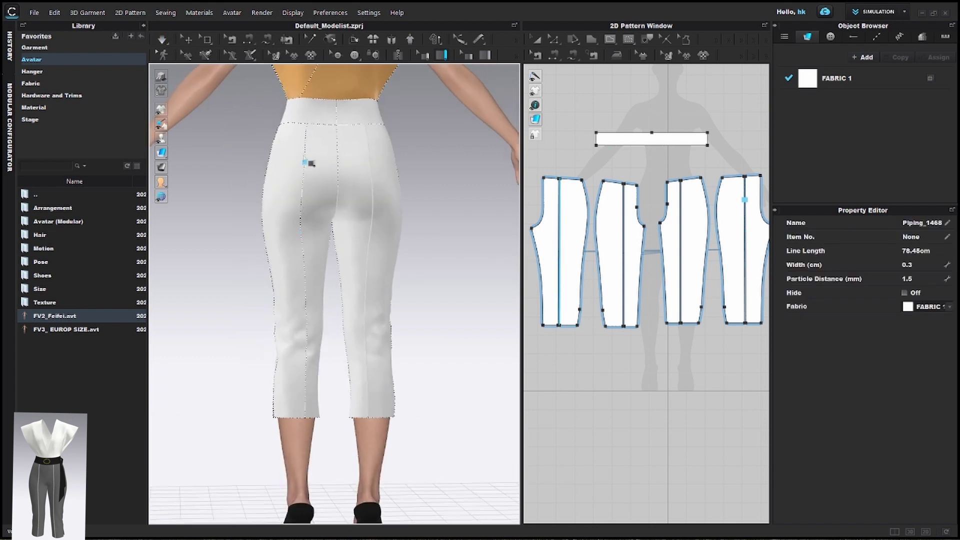
{"action": "left_click", "coordinate": [308, 124]}
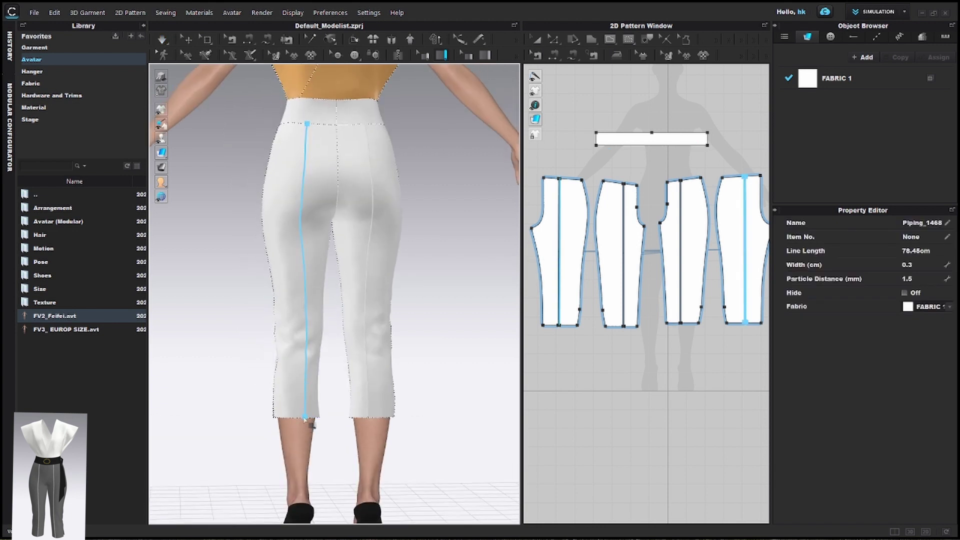
{"action": "double_click", "coordinate": [305, 419]}
Step: Add piping along the vertical seams on the front of both trouser legs from waist to hem, and simulate the garment
{"action": "right_click_drag", "start_coordinate": [357, 330], "coordinate": [202, 276]}
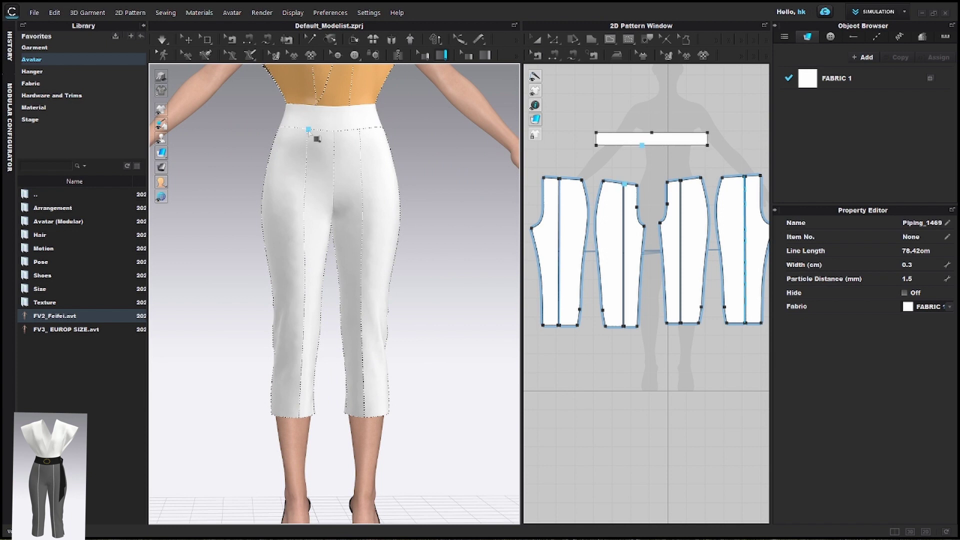
{"action": "right_click_drag", "start_coordinate": [308, 129], "coordinate": [305, 151]}
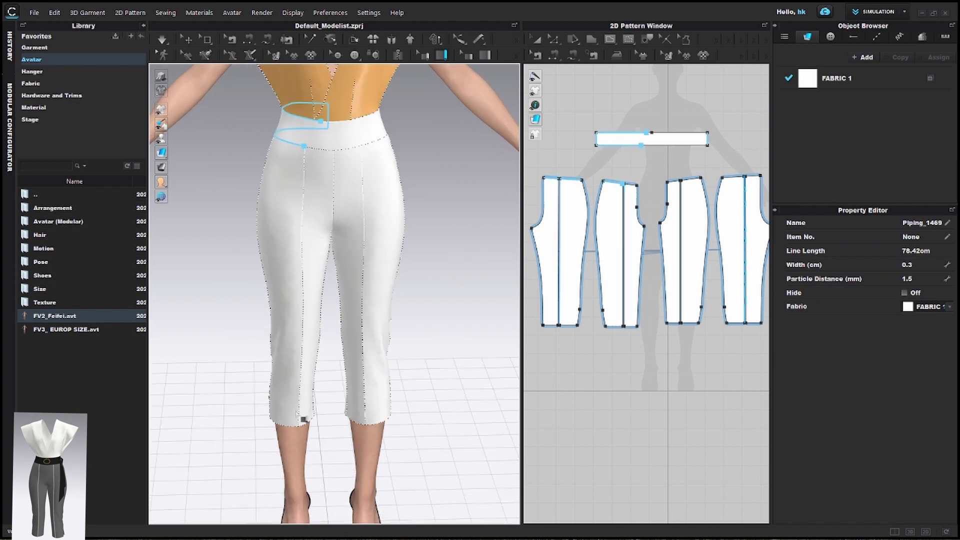
{"action": "double_click", "coordinate": [296, 426]}
{"action": "middle_click_drag", "start_coordinate": [353, 272], "coordinate": [336, 148]}
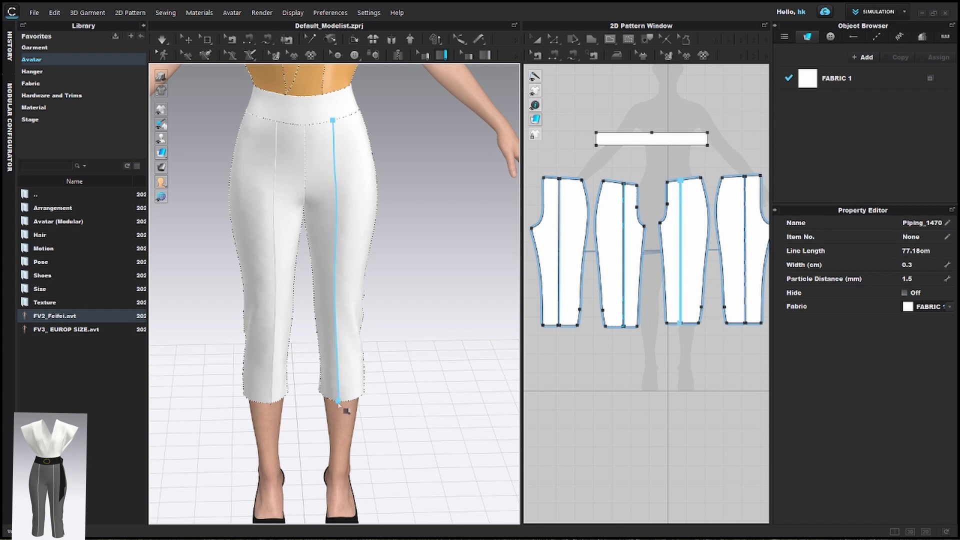
{"action": "double_click", "coordinate": [339, 403]}
{"action": "right_click_drag", "start_coordinate": [431, 167], "coordinate": [390, 142]}
{"action": "key", "text": "space"}
{"action": "scroll", "coordinate": [390, 142], "scroll_direction": "down", "scroll_amount": 4}
{"action": "middle_click_drag", "start_coordinate": [391, 152], "coordinate": [406, 225]}
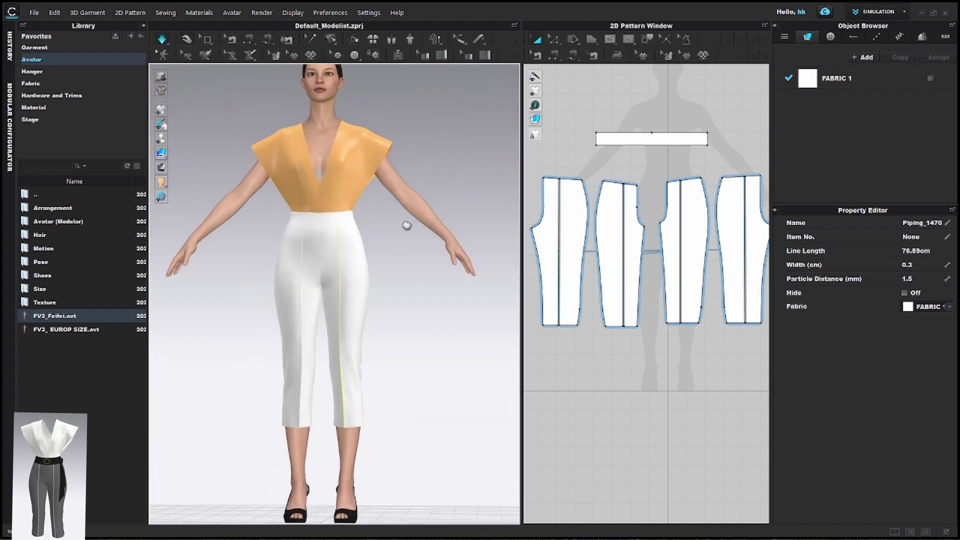
Step: Unstrengthen all four top pattern pieces and let them drape in simulation
{"action": "scroll", "coordinate": [631, 311], "scroll_direction": "down", "scroll_amount": 5}
{"action": "left_click_drag", "start_coordinate": [564, 157], "coordinate": [696, 215]}
{"action": "right_click", "coordinate": [673, 190]}
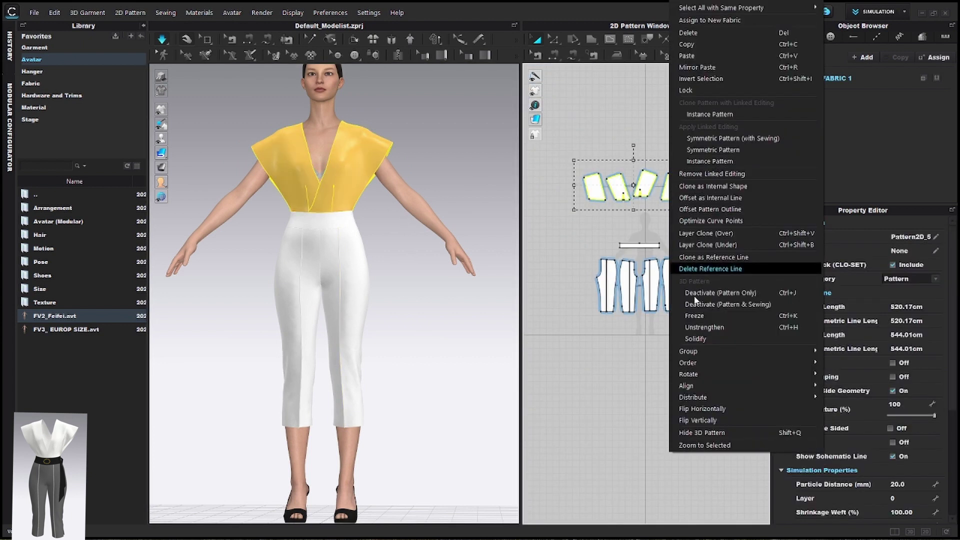
{"action": "key", "text": "Escape"}
{"action": "left_click", "coordinate": [642, 384]}
{"action": "mouse_move", "coordinate": [389, 231]}
{"action": "right_mouse_down"}
{"action": "mouse_move", "coordinate": [397, 244]}
{"action": "mouse_move", "coordinate": [386, 233]}
{"action": "right_mouse_up"}
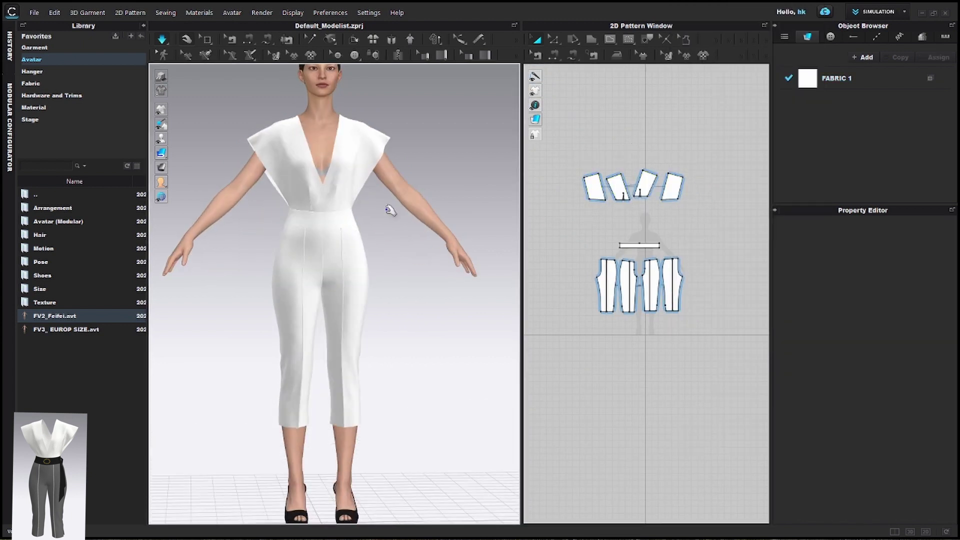
{"action": "scroll", "coordinate": [368, 202], "scroll_direction": "up", "scroll_amount": 3}
{"action": "middle_click_drag", "start_coordinate": [368, 202], "coordinate": [354, 256]}
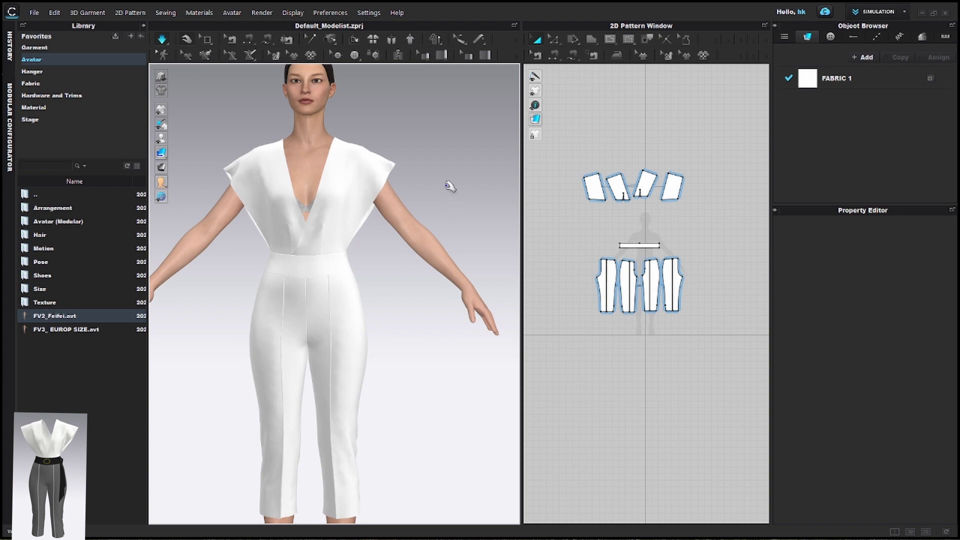
{"action": "scroll", "coordinate": [330, 268], "scroll_direction": "up", "scroll_amount": 5}
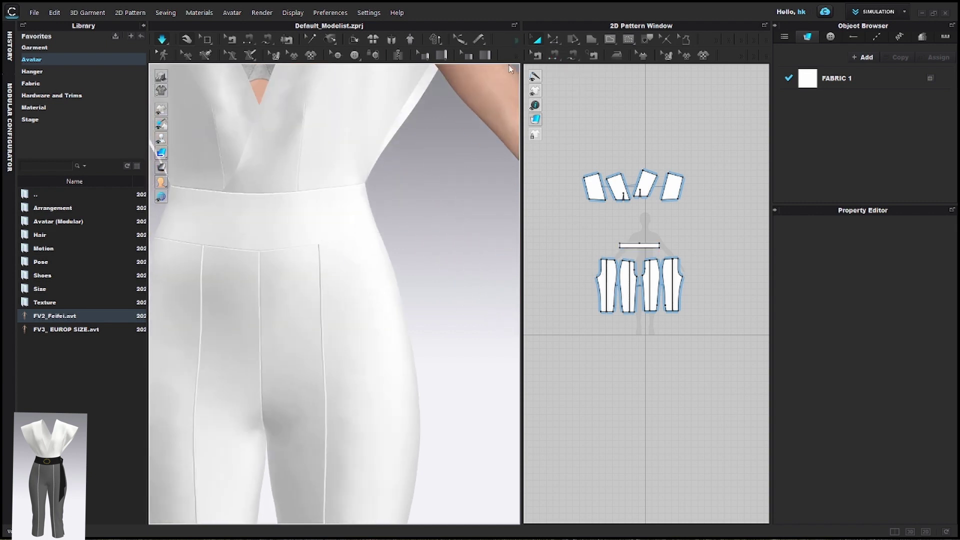
Step: Draw two narrow vertical rectangles side by side next to the trouser pieces for the waist sash
{"action": "left_click", "coordinate": [593, 41]}
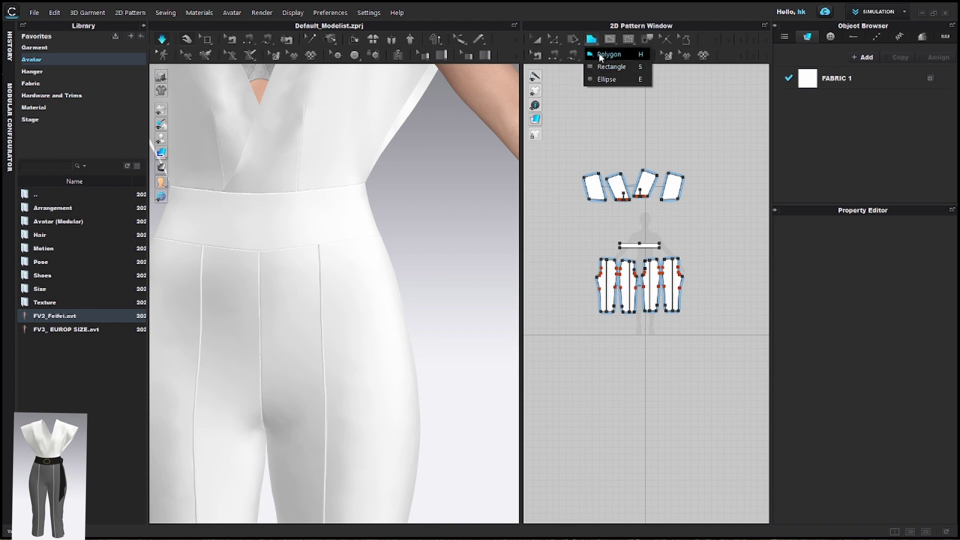
{"action": "left_click", "coordinate": [600, 65]}
{"action": "scroll", "coordinate": [640, 246], "scroll_direction": "up", "scroll_amount": 5}
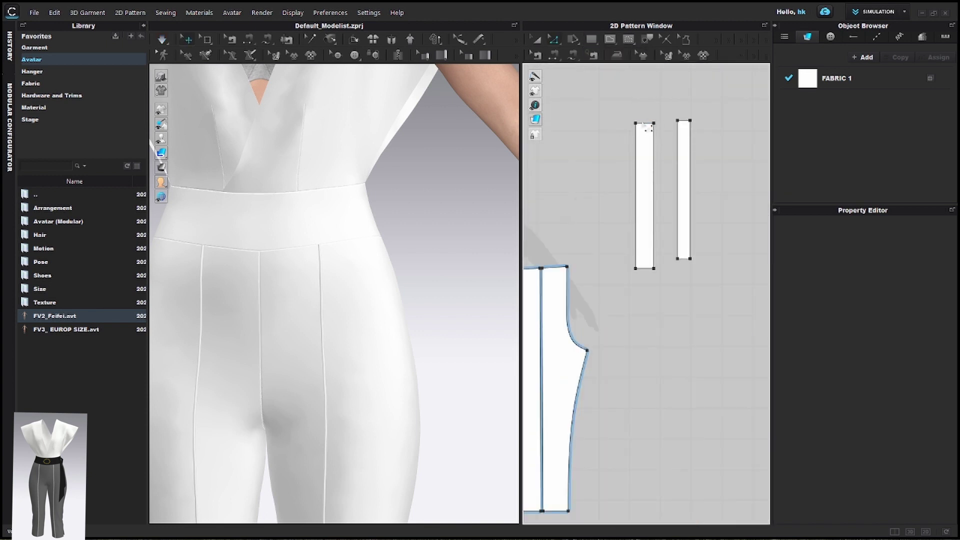
Step: Reshape both sash rectangles by narrowing their upper ends and raising one lower corner on each for slanted tips
{"action": "left_click_drag", "start_coordinate": [635, 123], "coordinate": [644, 123]}
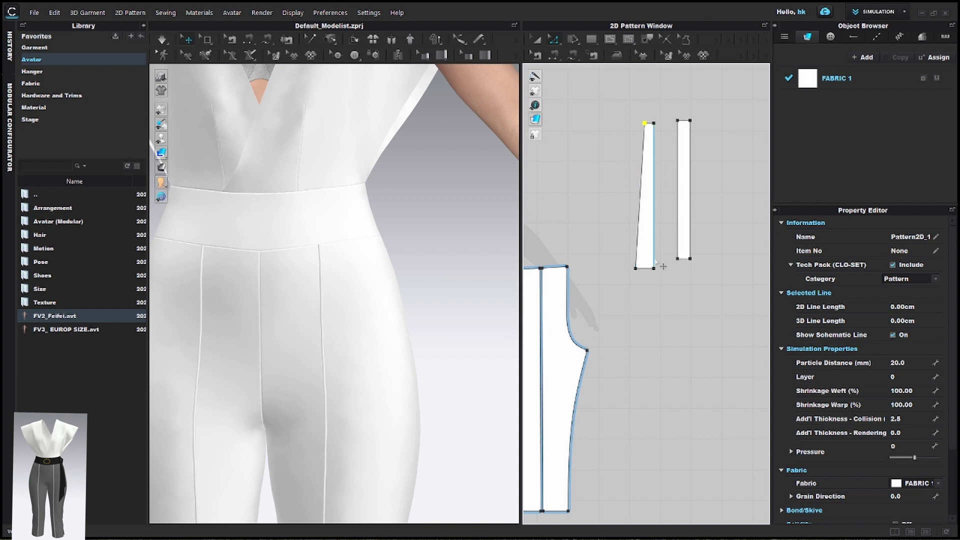
{"action": "left_click_drag", "start_coordinate": [656, 254], "coordinate": [653, 247]}
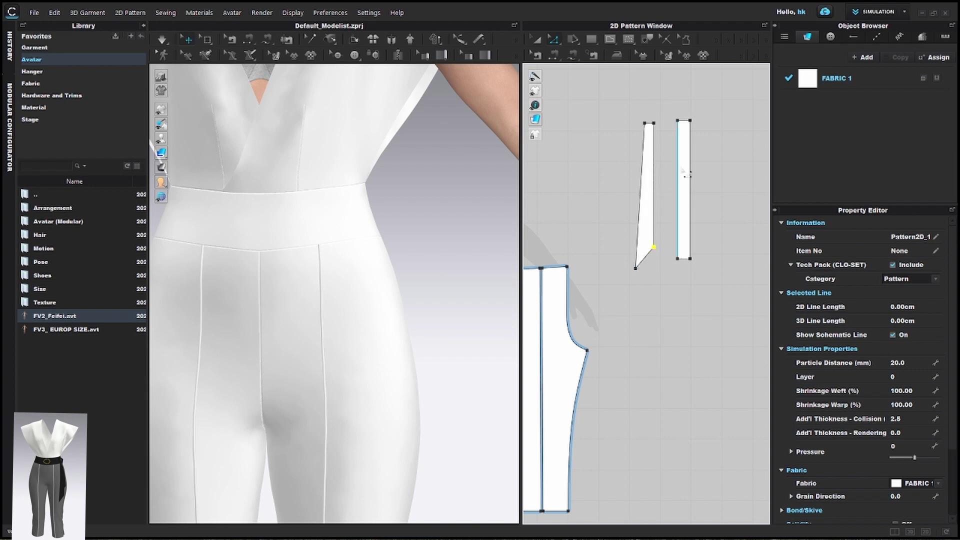
{"action": "left_click_drag", "start_coordinate": [678, 121], "coordinate": [692, 127]}
{"action": "left_click_drag", "start_coordinate": [679, 259], "coordinate": [676, 225]}
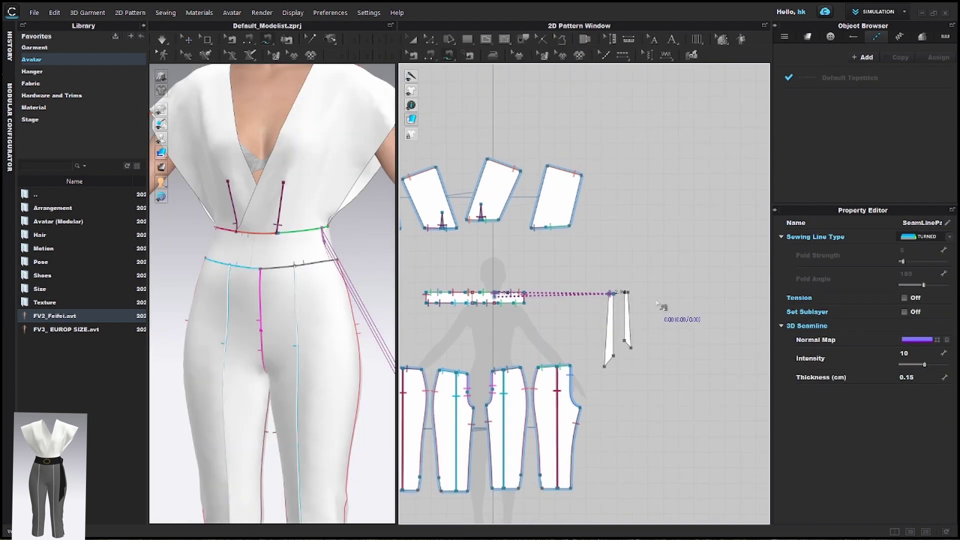
Step: Sew the shorter sash piece's top edge to the upper part of the waistband's vertical internal line
{"action": "scroll", "coordinate": [618, 300], "scroll_direction": "up", "scroll_amount": 5}
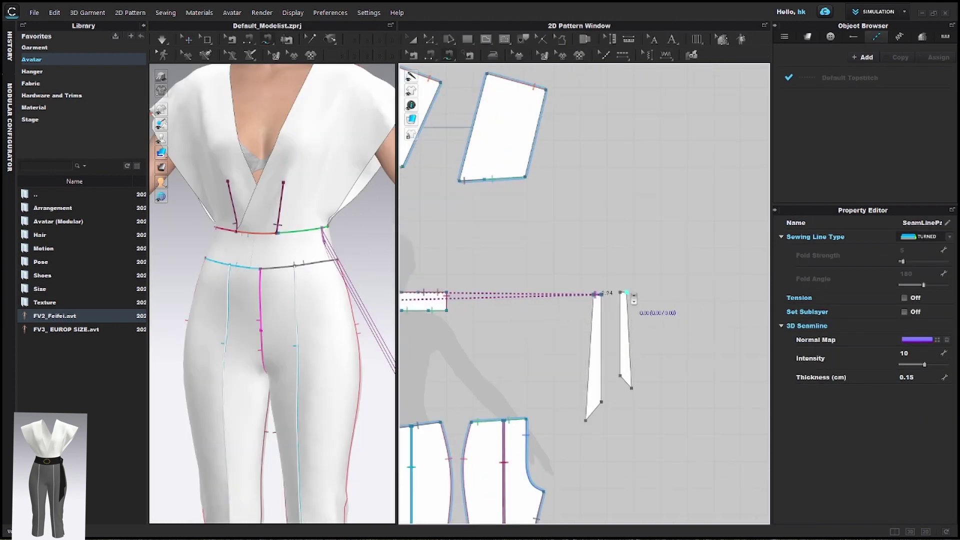
{"action": "left_click", "coordinate": [617, 299]}
{"action": "scroll", "coordinate": [650, 311], "scroll_direction": "down", "scroll_amount": 5}
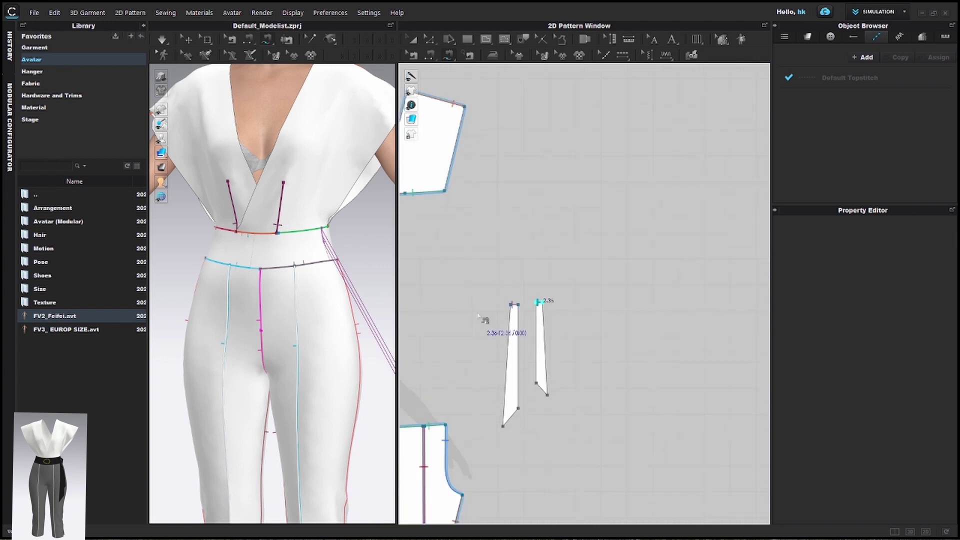
{"action": "scroll", "coordinate": [535, 298], "scroll_direction": "up", "scroll_amount": 5}
{"action": "left_click", "coordinate": [532, 274]}
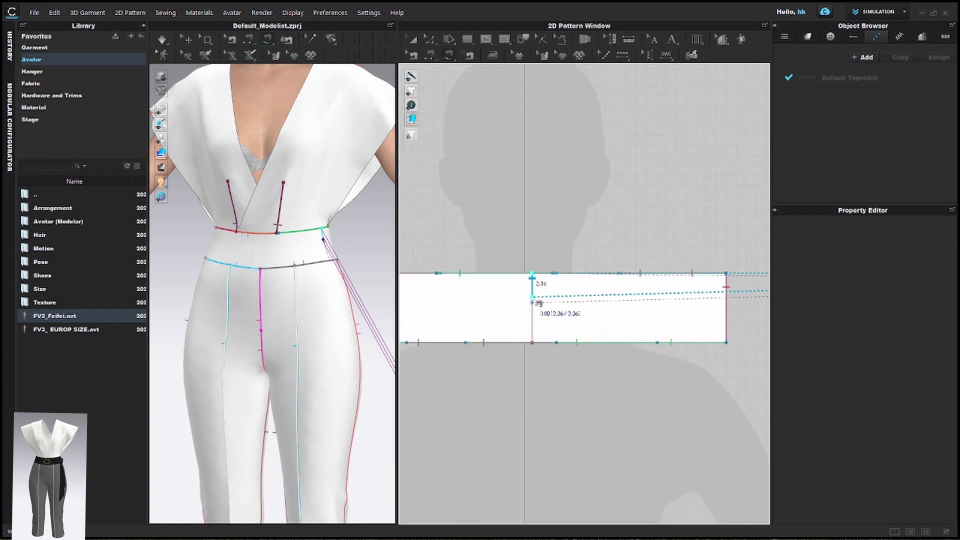
{"action": "double_click", "coordinate": [532, 297]}
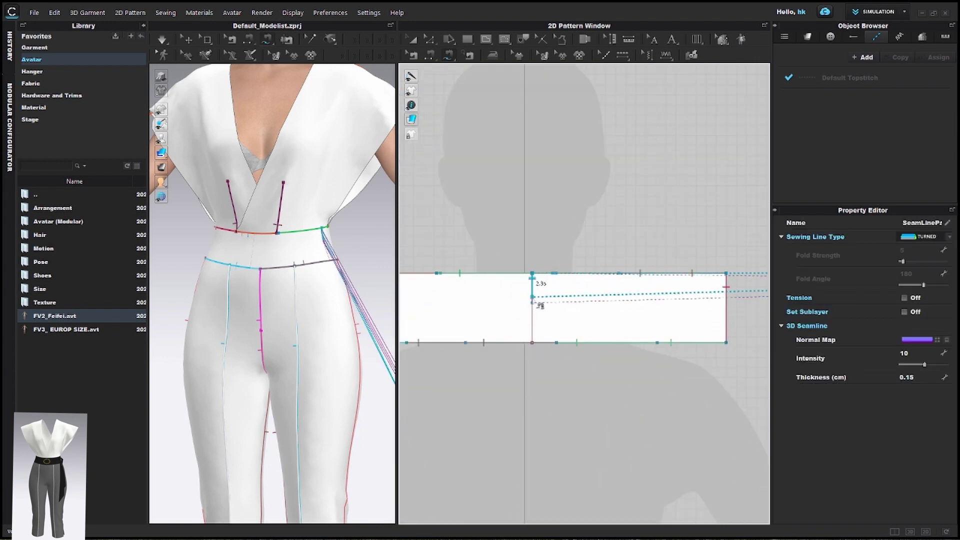
Step: Simulate the garment so both sash pieces are pulled onto the side of the waistband
{"action": "key", "text": "a"}
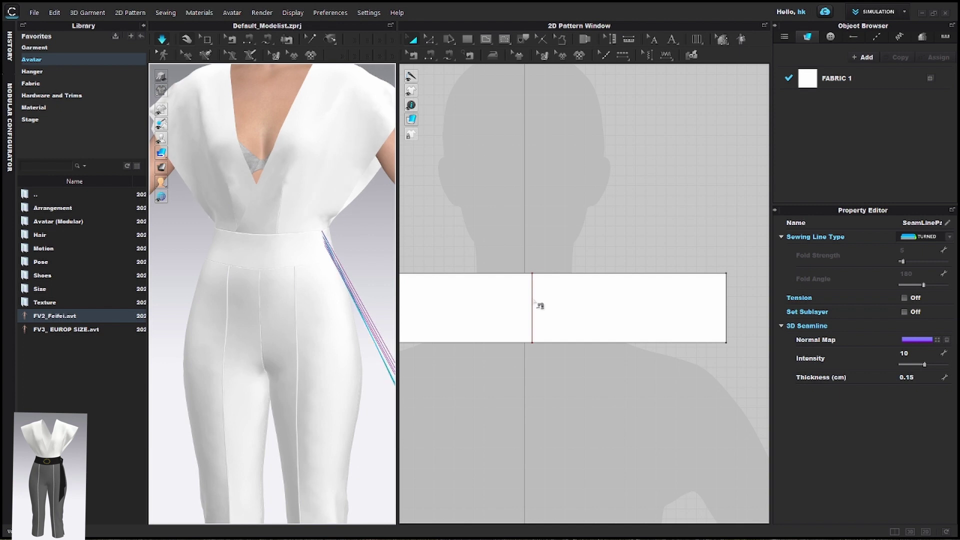
{"action": "key", "text": "m"}
{"action": "scroll", "coordinate": [324, 315], "scroll_direction": "down", "scroll_amount": 5}
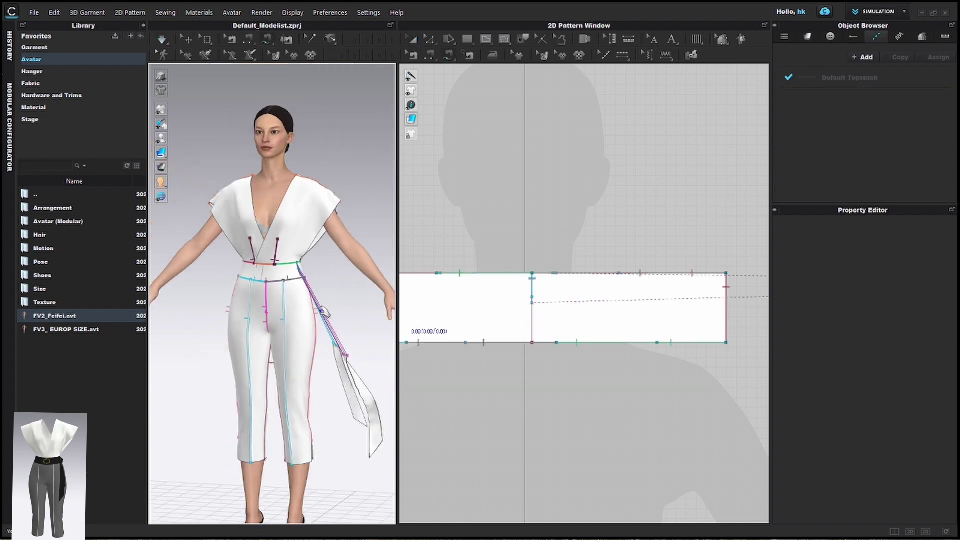
{"action": "key", "text": "space"}
{"action": "key", "text": "space"}
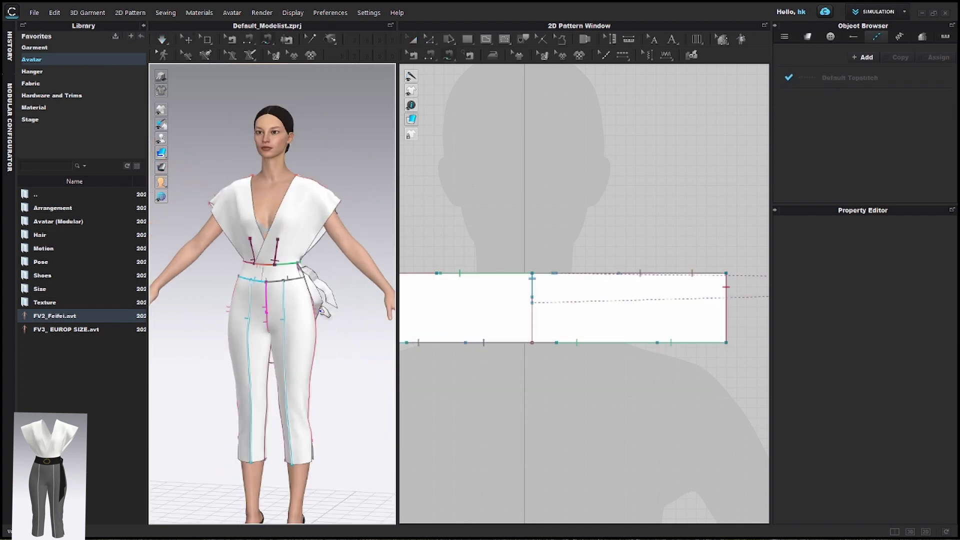
{"action": "key", "text": "space"}
{"action": "key", "text": "space"}
{"action": "key", "text": "space"}
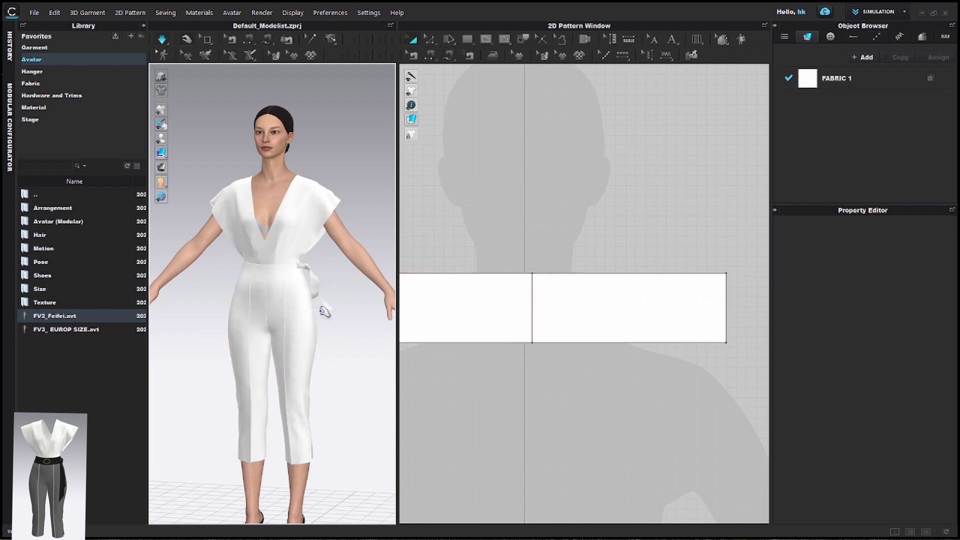
Step: Tug both sash pieces in the running simulation until they hang down the avatar's hip beside the waistband
{"action": "mouse_move", "coordinate": [336, 303]}
{"action": "right_mouse_down"}
{"action": "mouse_move", "coordinate": [289, 302]}
{"action": "mouse_move", "coordinate": [332, 294]}
{"action": "right_mouse_up"}
{"action": "scroll", "coordinate": [340, 289], "scroll_direction": "up", "scroll_amount": 3}
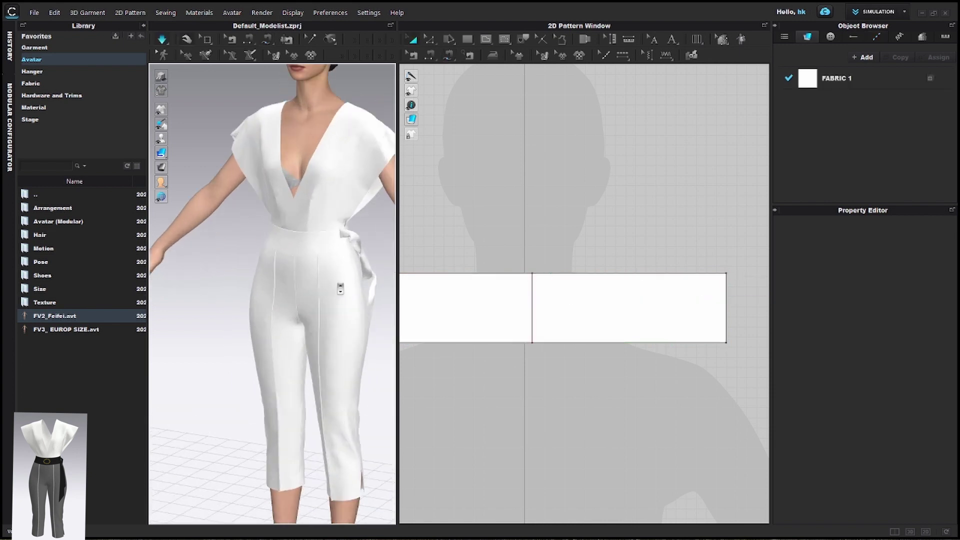
{"action": "scroll", "coordinate": [340, 288], "scroll_direction": "up", "scroll_amount": 3}
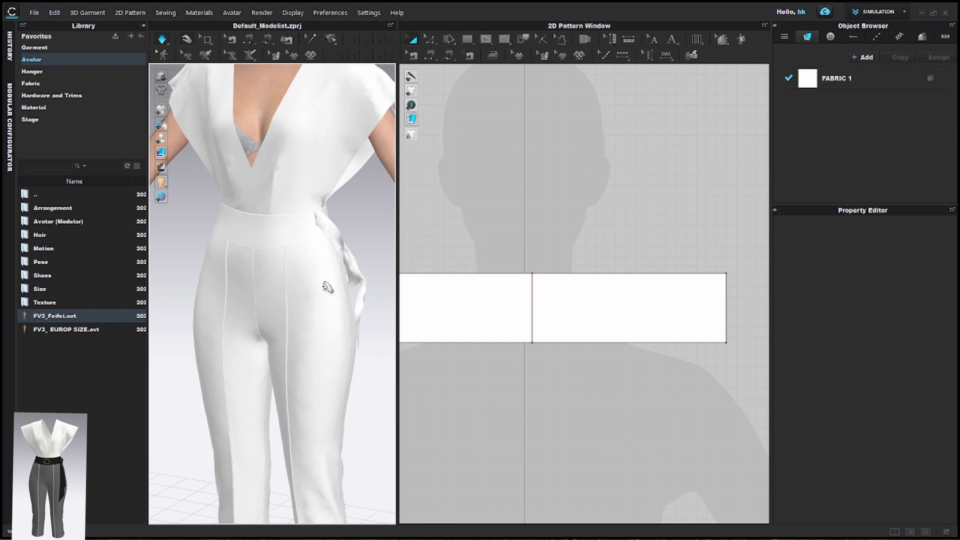
{"action": "left_click", "coordinate": [359, 287]}
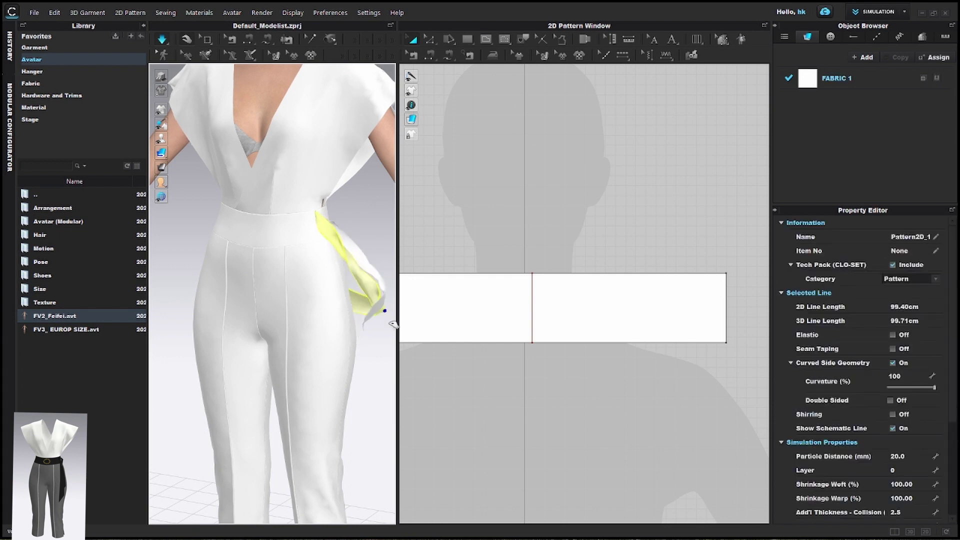
{"action": "right_click_drag", "start_coordinate": [350, 321], "coordinate": [345, 327]}
{"action": "left_click", "coordinate": [353, 317]}
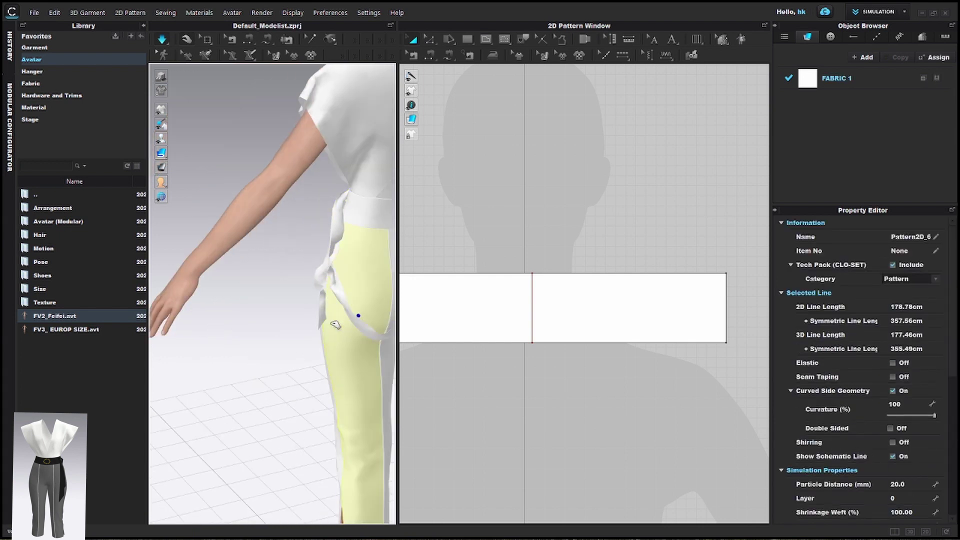
{"action": "left_click", "coordinate": [316, 341]}
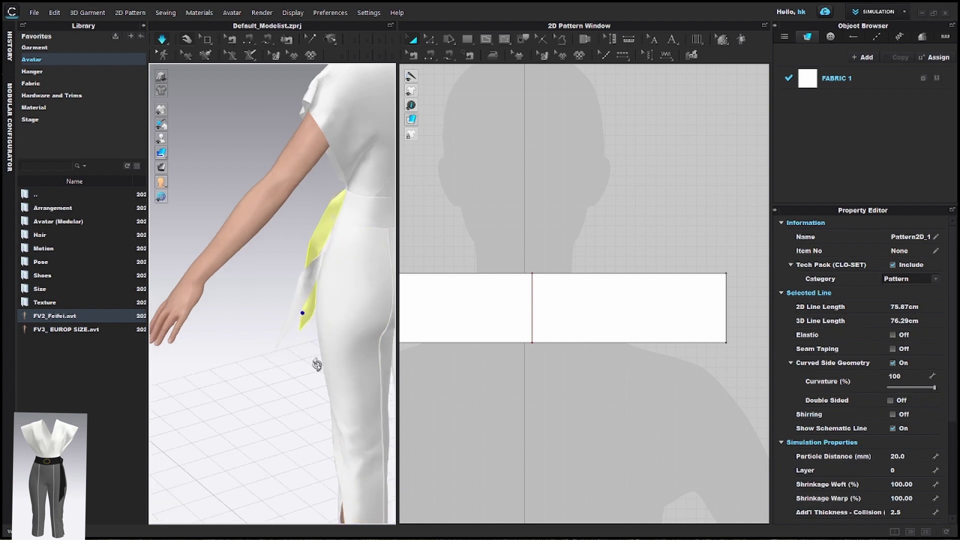
{"action": "right_click_drag", "start_coordinate": [316, 341], "coordinate": [490, 347]}
{"action": "left_click_drag", "start_coordinate": [347, 337], "coordinate": [283, 208]}
Step: Strengthen both sash pieces on the draped garment
{"action": "right_click", "coordinate": [283, 208]}
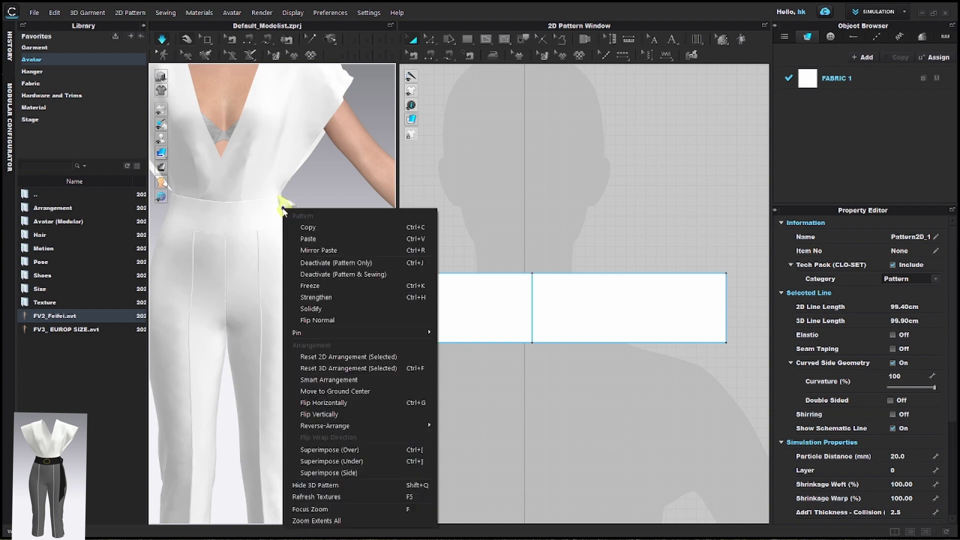
{"action": "left_click", "coordinate": [329, 298]}
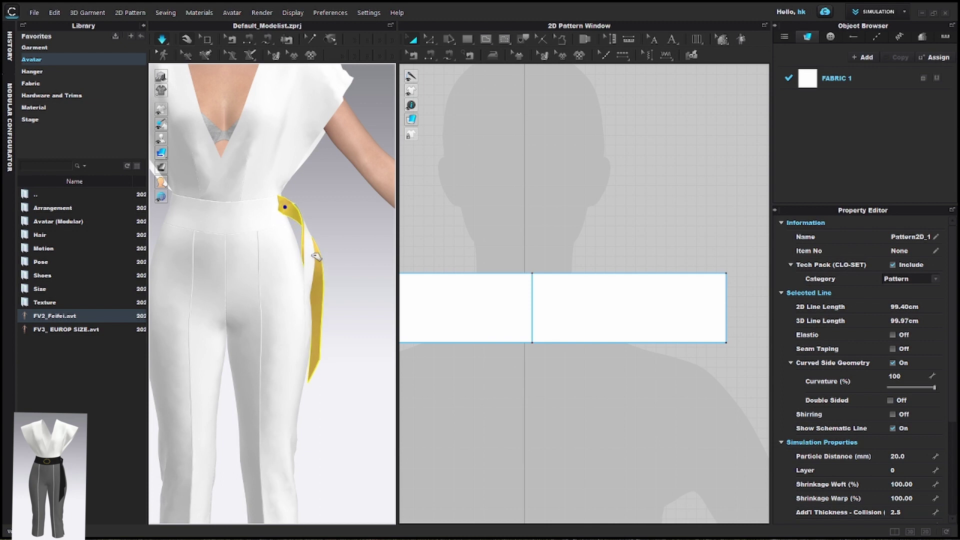
{"action": "right_click", "coordinate": [312, 253]}
{"action": "left_click", "coordinate": [350, 89]}
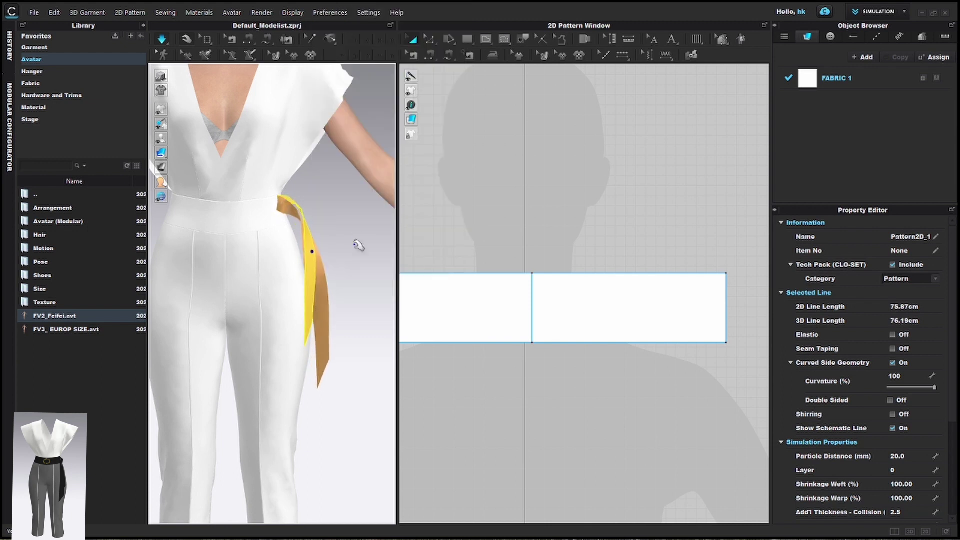
Step: Unstrengthen the shorter and the longer sash piece while the simulation settles them against the trouser side
{"action": "scroll", "coordinate": [676, 304], "scroll_direction": "down", "scroll_amount": 5}
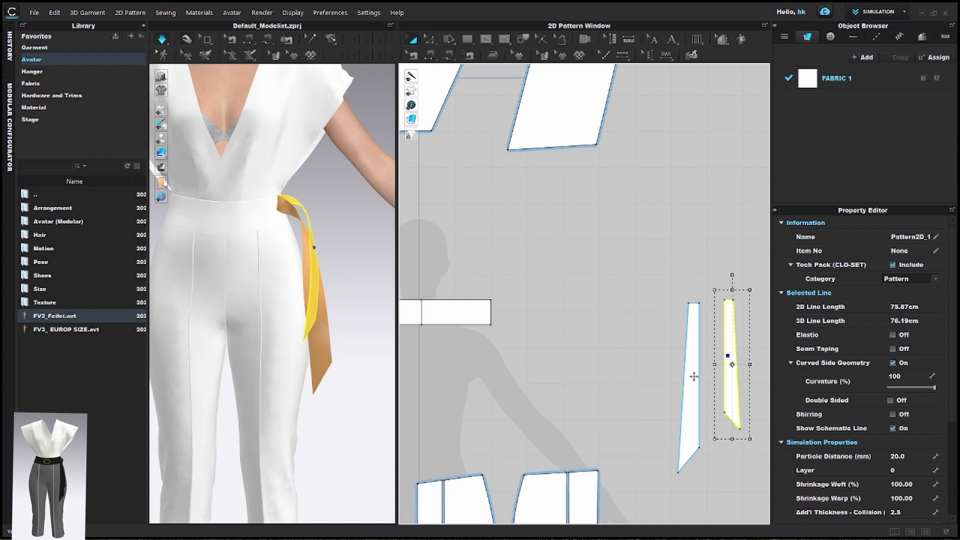
{"action": "left_click", "coordinate": [692, 375]}
{"action": "right_click", "coordinate": [315, 274]}
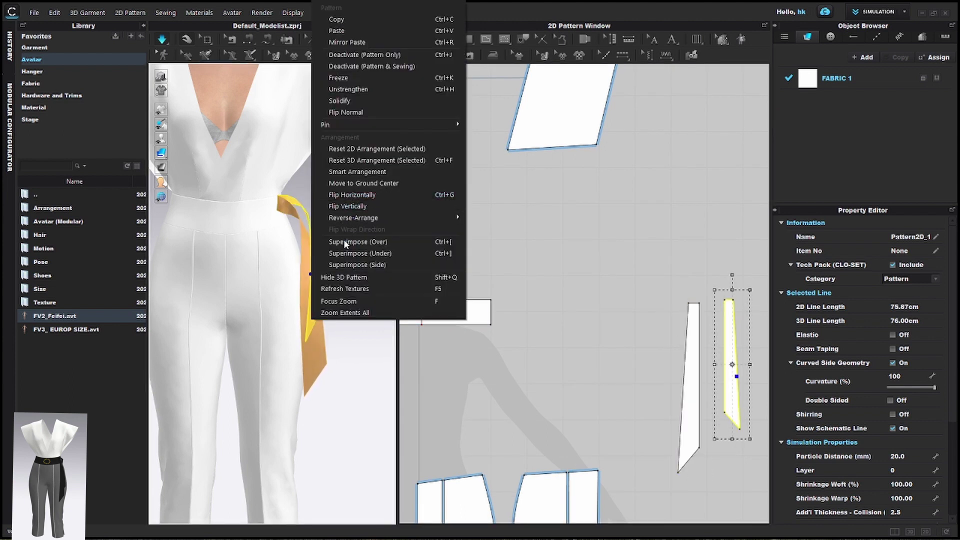
{"action": "key", "text": "Escape"}
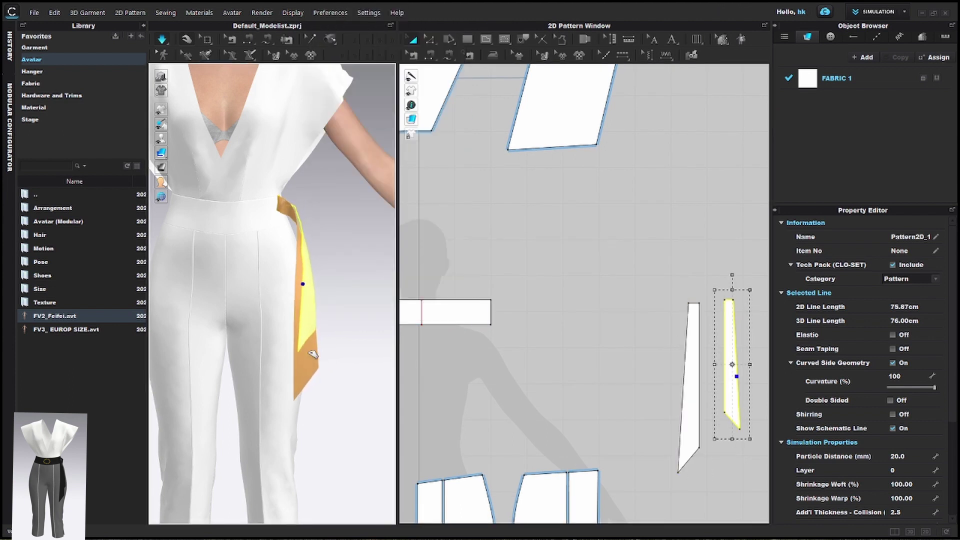
{"action": "right_click", "coordinate": [306, 352]}
{"action": "left_click", "coordinate": [345, 121]}
Step: Start the circle drawing tool for an oval buckle outline on the waistband
{"action": "scroll", "coordinate": [300, 315], "scroll_direction": "down", "scroll_amount": 5}
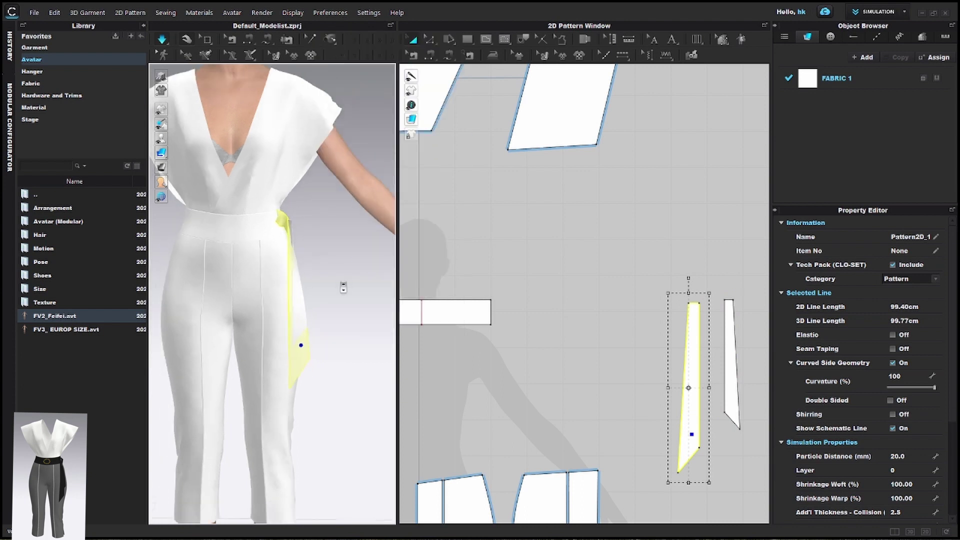
{"action": "scroll", "coordinate": [256, 356], "scroll_direction": "down", "scroll_amount": 2}
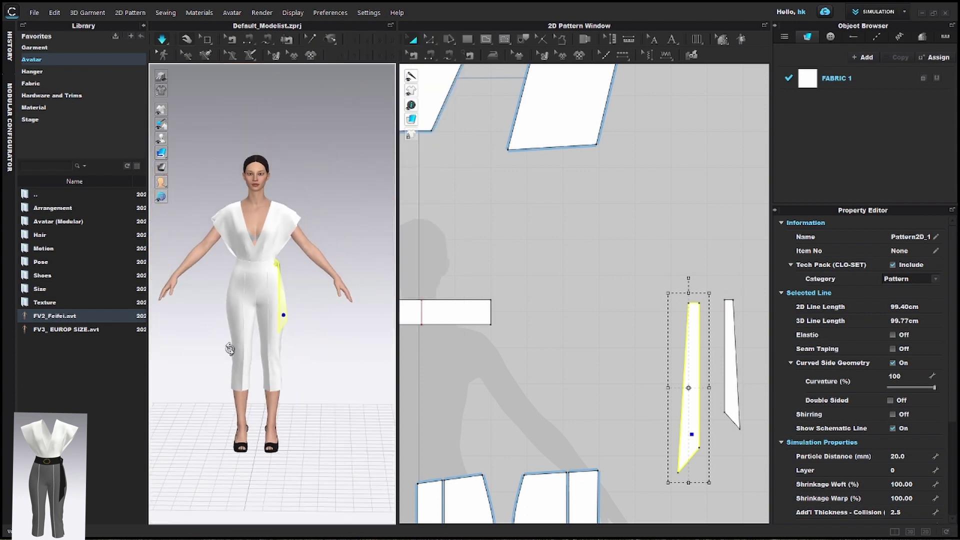
{"action": "mouse_move", "coordinate": [230, 349]}
{"action": "right_mouse_down"}
{"action": "mouse_move", "coordinate": [349, 336]}
{"action": "mouse_move", "coordinate": [245, 347]}
{"action": "right_mouse_up"}
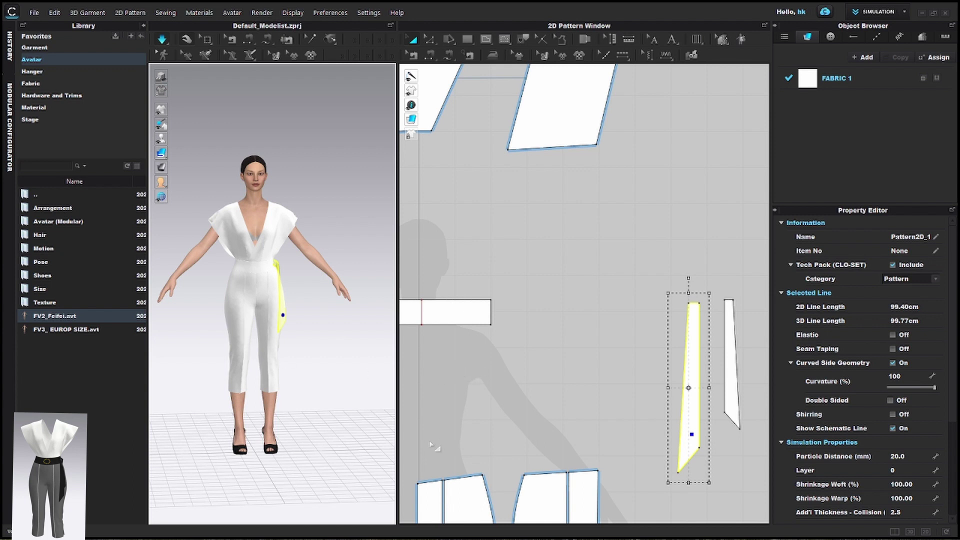
{"action": "scroll", "coordinate": [446, 350], "scroll_direction": "down", "scroll_amount": 3}
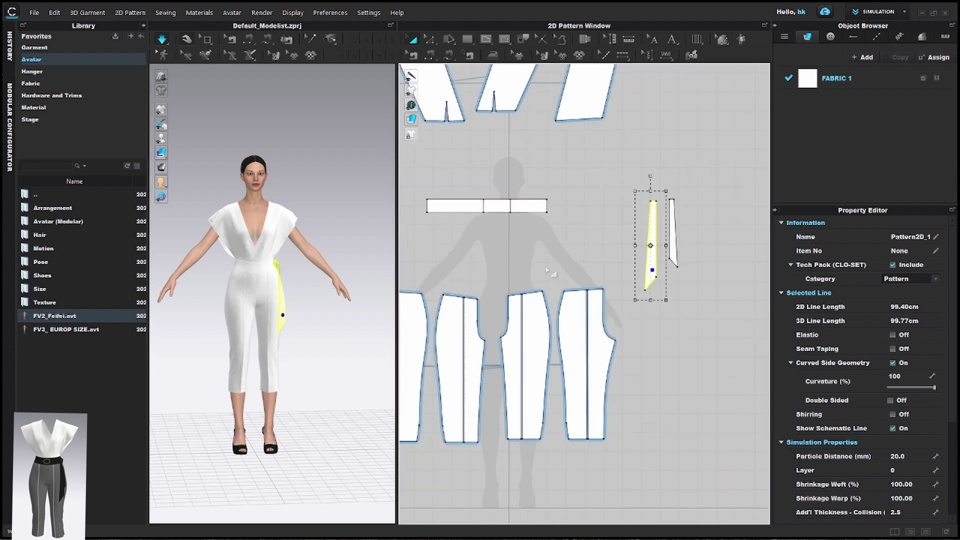
{"action": "scroll", "coordinate": [480, 219], "scroll_direction": "up", "scroll_amount": 3}
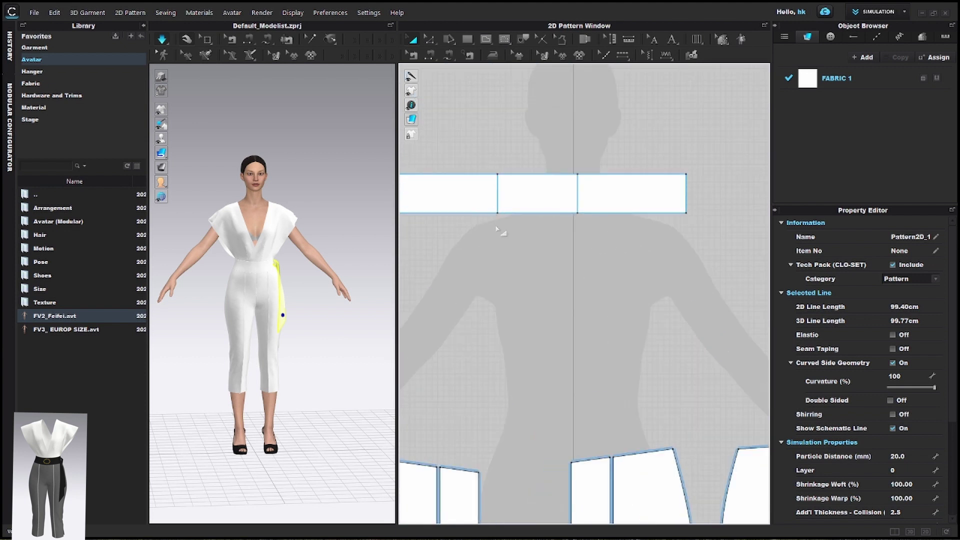
{"action": "left_click", "coordinate": [468, 43]}
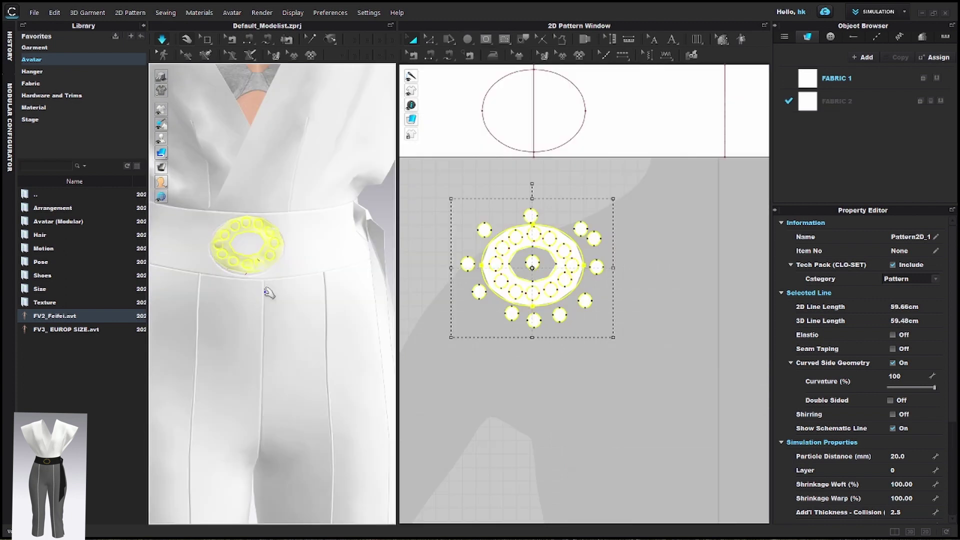
Step: Move the small circle out of the buckle's centre and shift the oval ring pattern away from the surrounding circles
{"action": "left_click", "coordinate": [325, 254]}
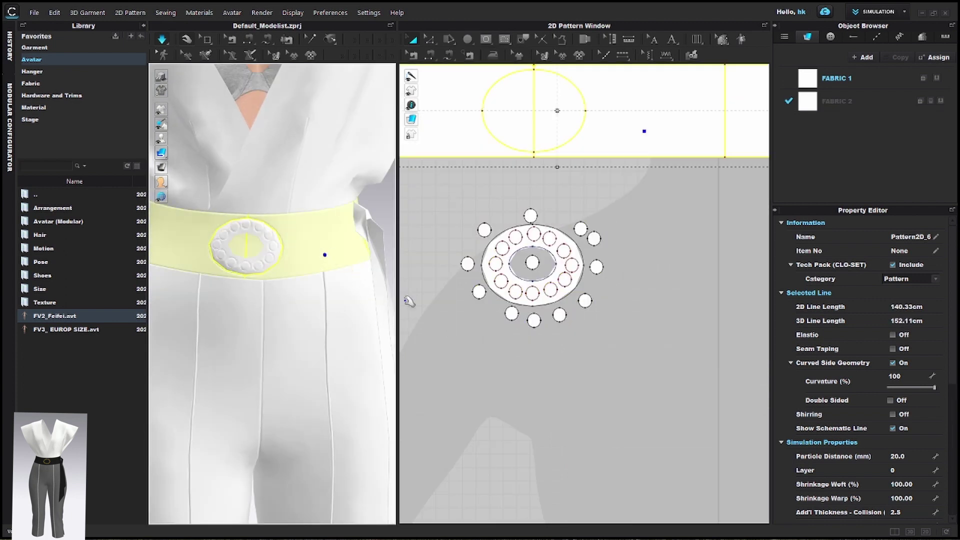
{"action": "left_click", "coordinate": [456, 336]}
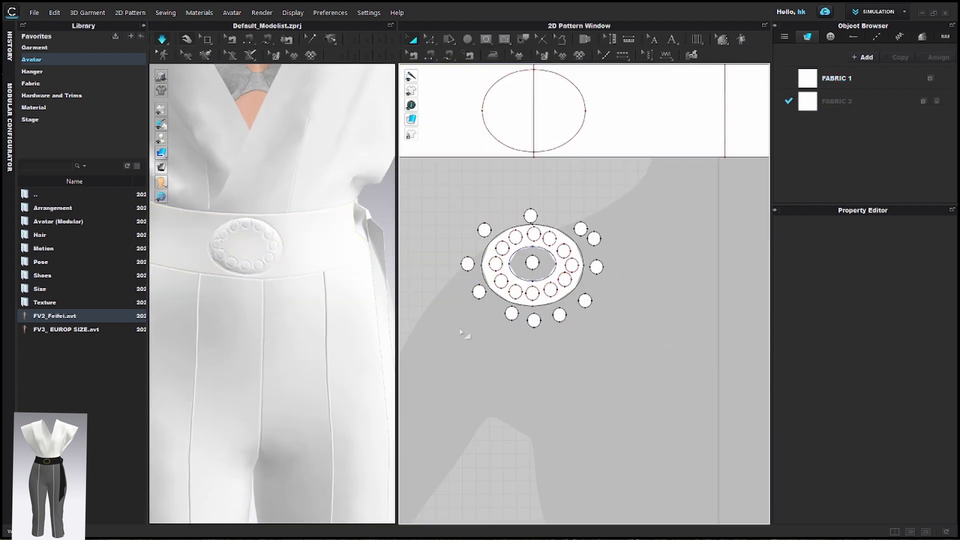
{"action": "left_click_drag", "start_coordinate": [530, 266], "coordinate": [432, 241]}
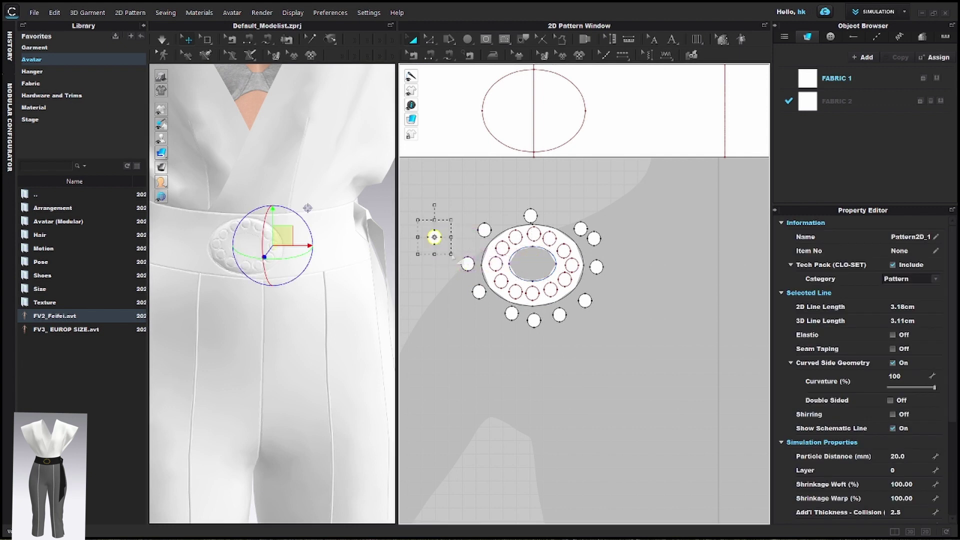
{"action": "left_click_drag", "start_coordinate": [489, 274], "coordinate": [637, 270]}
Step: Add a new fabric for the small buckle circles and change its thickness
{"action": "left_click", "coordinate": [415, 205]}
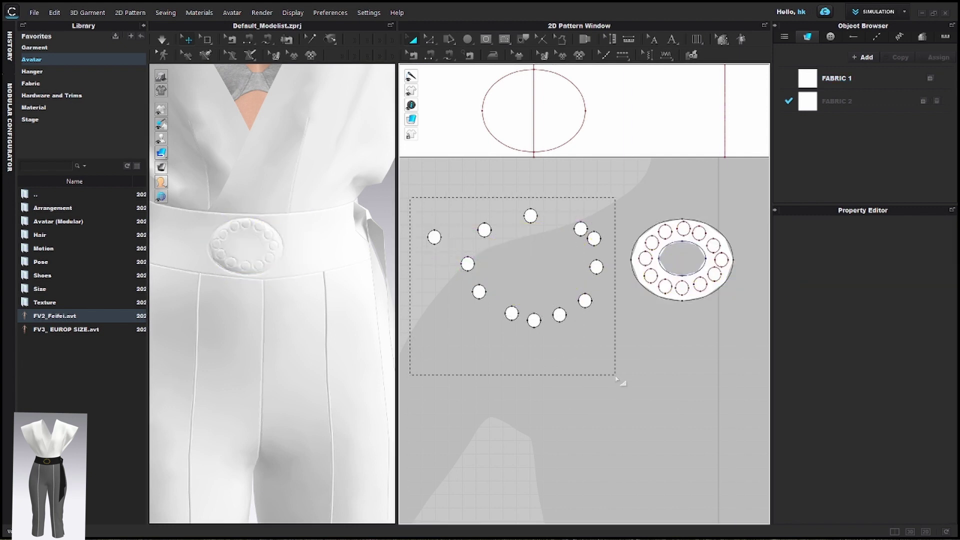
{"action": "left_click_drag", "start_coordinate": [616, 378], "coordinate": [618, 380]}
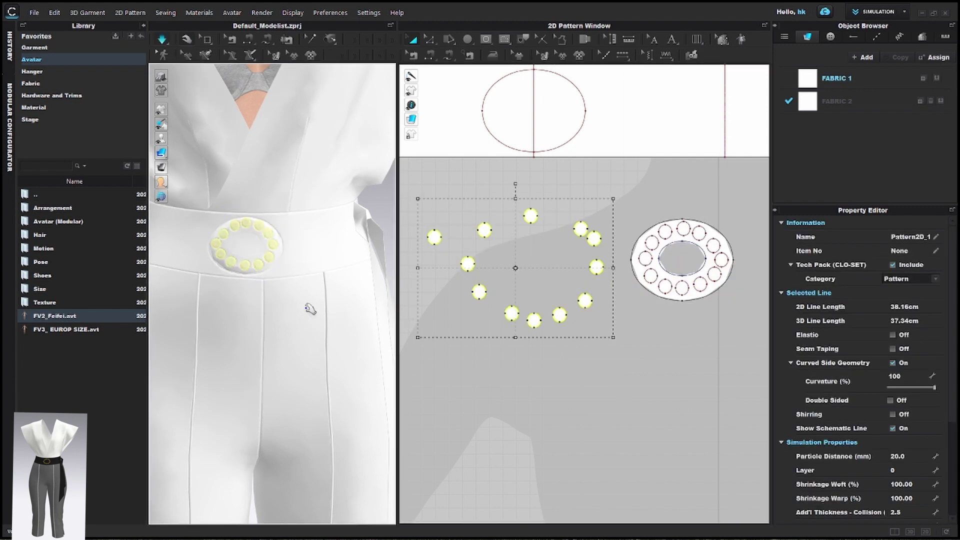
{"action": "scroll", "coordinate": [870, 483], "scroll_direction": "down", "scroll_amount": 3}
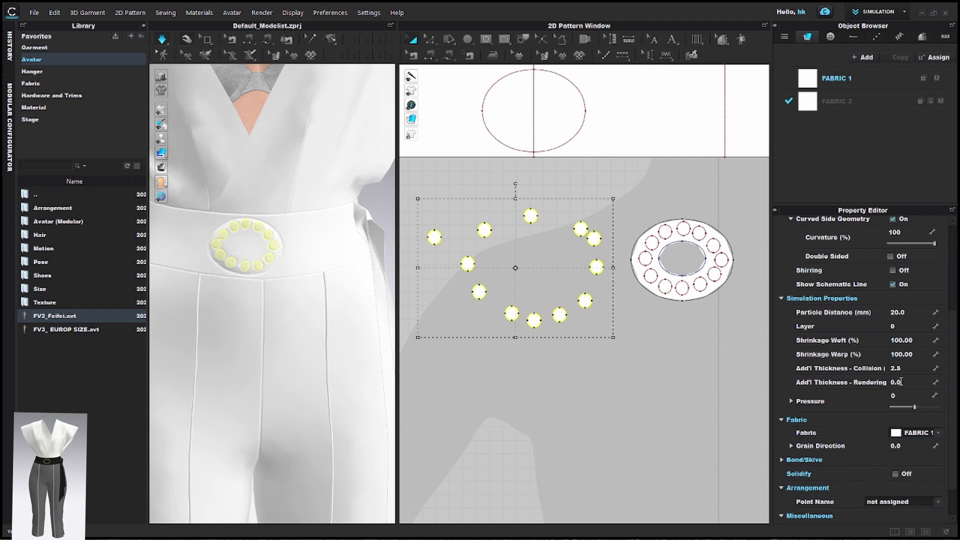
{"action": "left_click", "coordinate": [862, 58]}
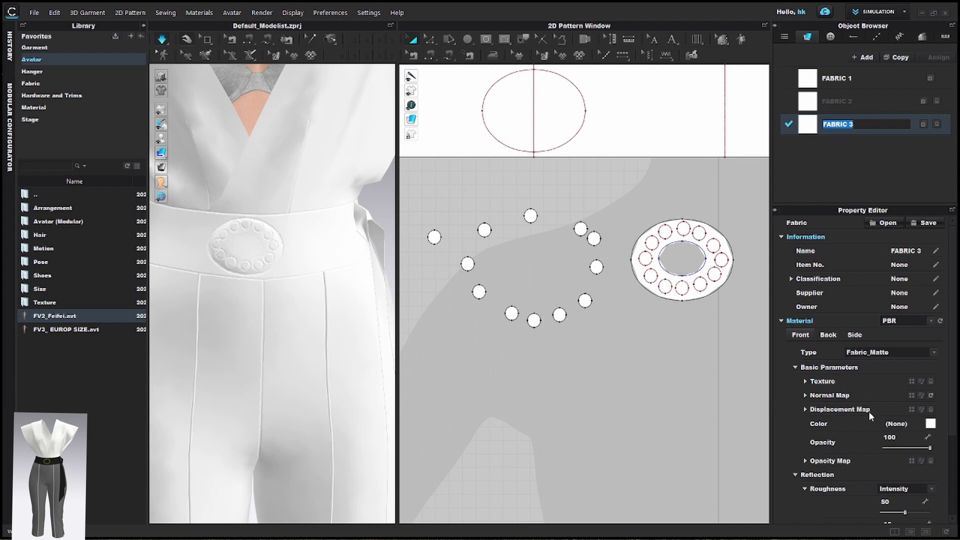
{"action": "scroll", "coordinate": [867, 420], "scroll_direction": "down", "scroll_amount": 2}
{"action": "left_click", "coordinate": [907, 516]}
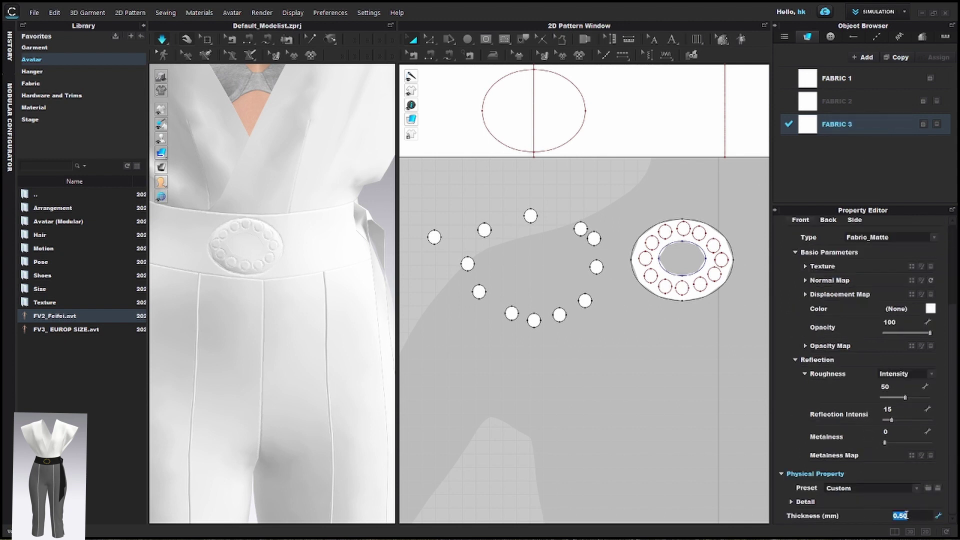
{"action": "left_click", "coordinate": [658, 399]}
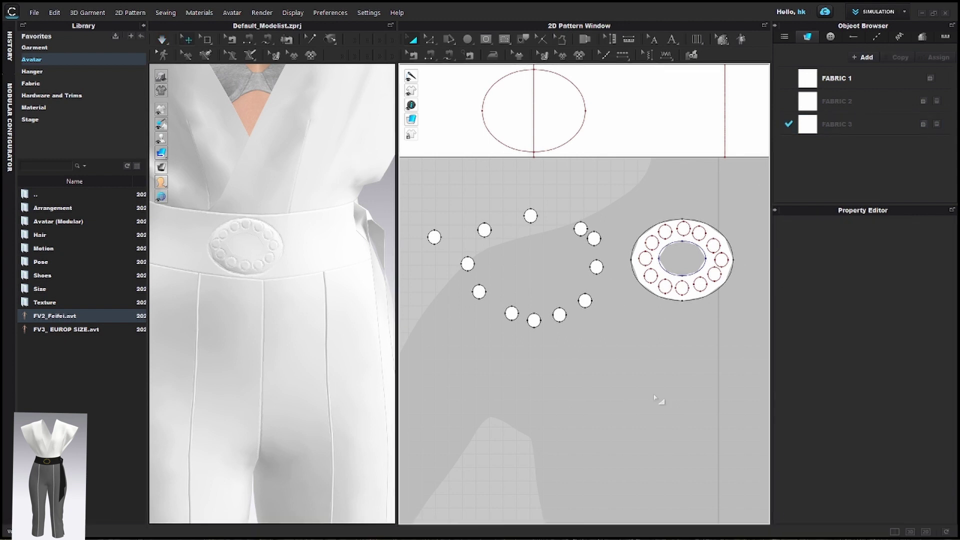
Step: Assign FABRIC 3 to all the small circle pieces of the buckle
{"action": "left_click_drag", "start_coordinate": [624, 353], "coordinate": [624, 352]}
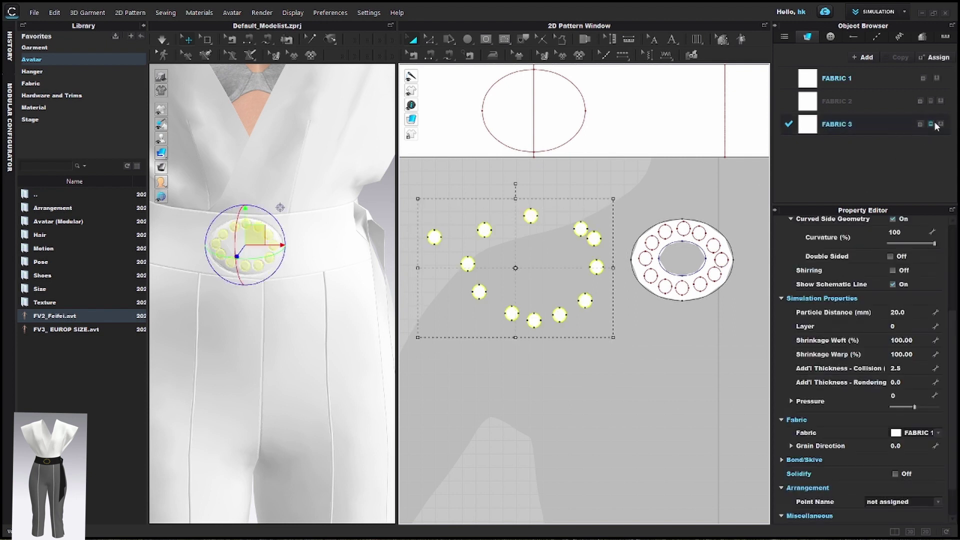
{"action": "left_click", "coordinate": [660, 350]}
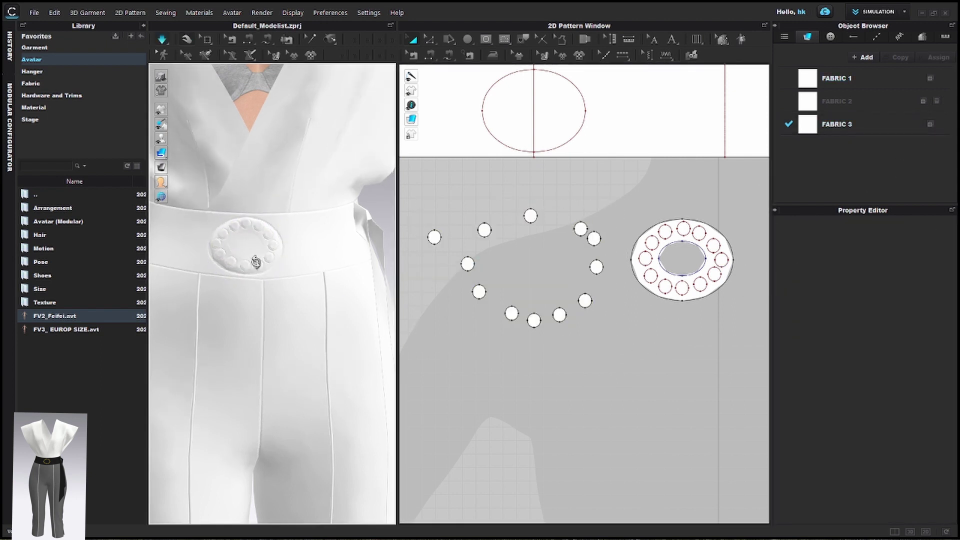
{"action": "right_click_drag", "start_coordinate": [255, 262], "coordinate": [248, 297]}
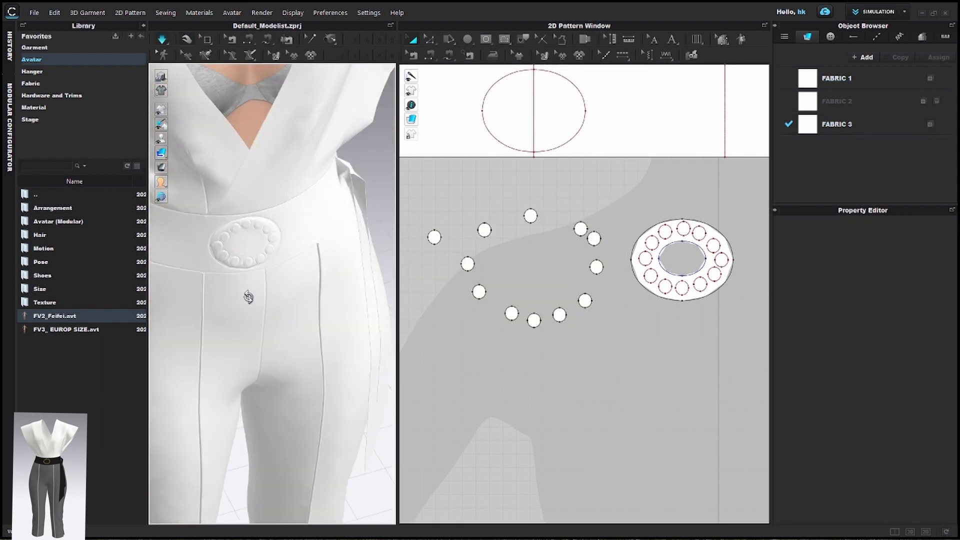
Step: Assign FABRIC 2 to the oval buckle ring and set that fabric's thickness to 2.00 mm
{"action": "left_click", "coordinate": [645, 290]}
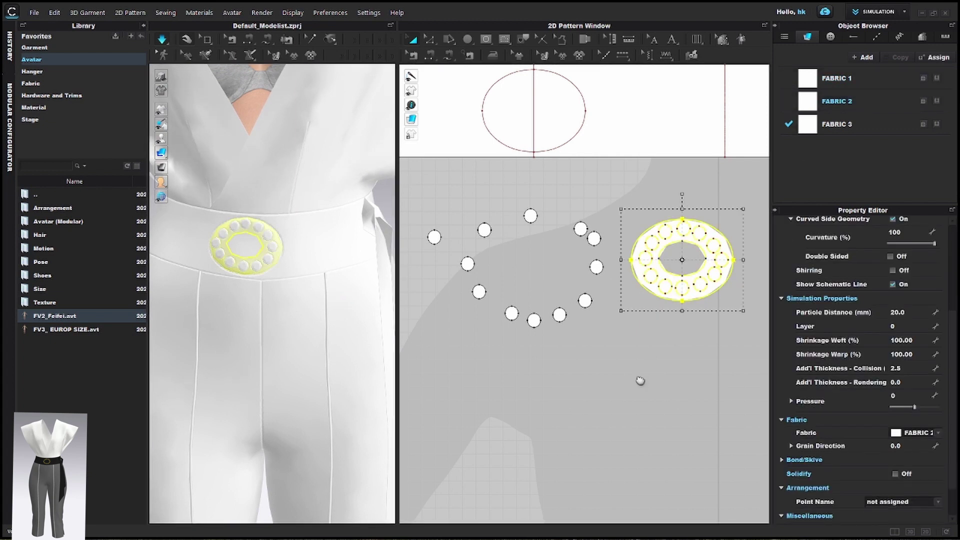
{"action": "middle_click_drag", "start_coordinate": [639, 381], "coordinate": [570, 308]}
{"action": "left_click", "coordinate": [867, 103]}
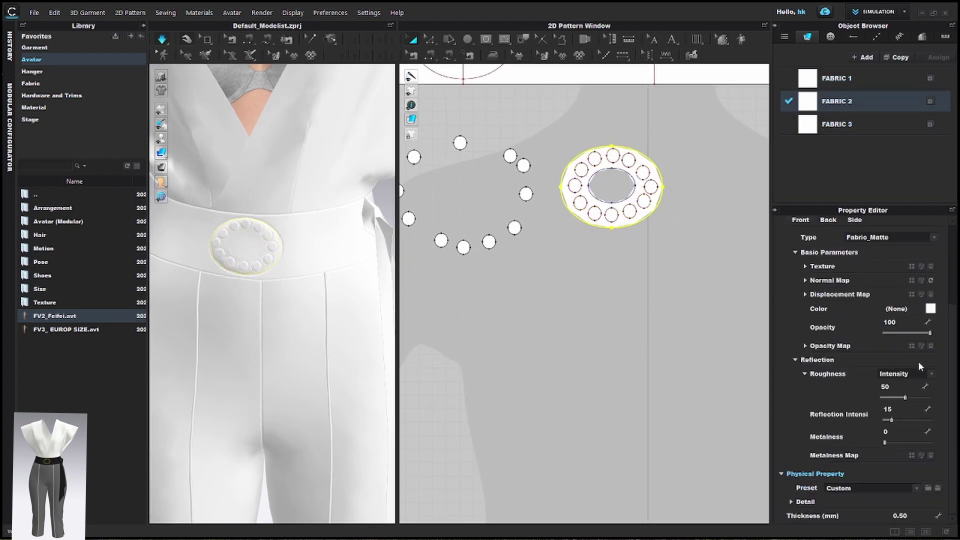
{"action": "left_click", "coordinate": [906, 516]}
{"action": "left_click", "coordinate": [454, 416]}
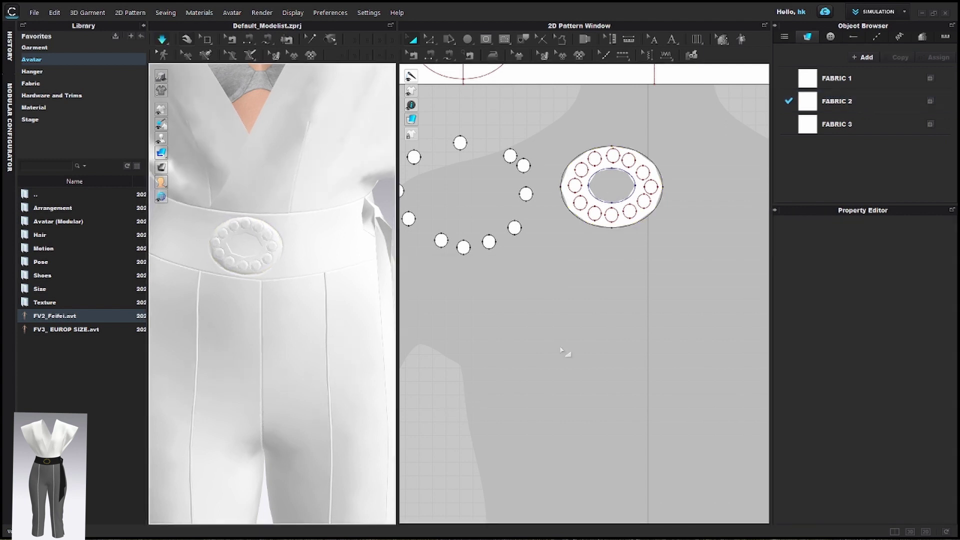
Step: Increase the thickness of the oval buckle ring's FABRIC 2 further
{"action": "scroll", "coordinate": [564, 352], "scroll_direction": "down", "scroll_amount": 4}
{"action": "left_click_drag", "start_coordinate": [560, 326], "coordinate": [561, 326]}
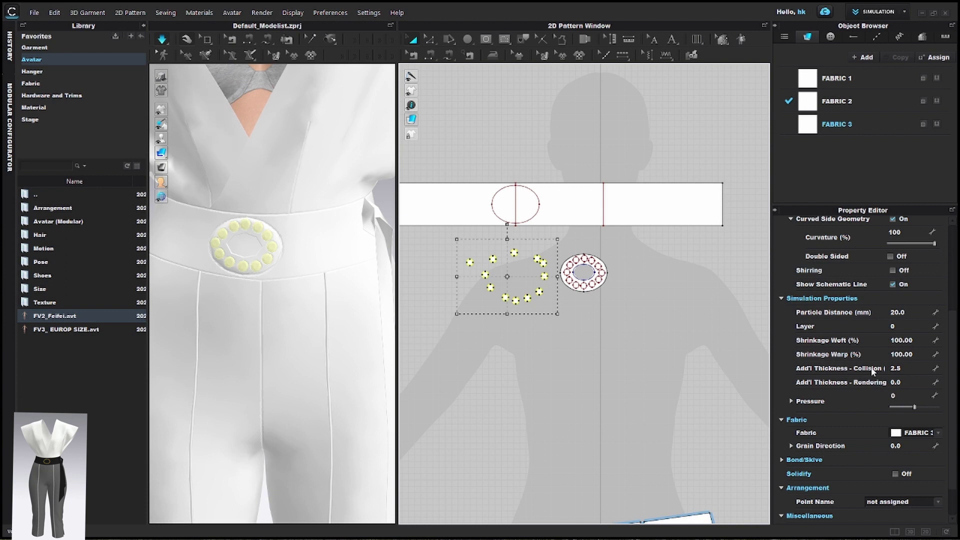
{"action": "left_click", "coordinate": [836, 101]}
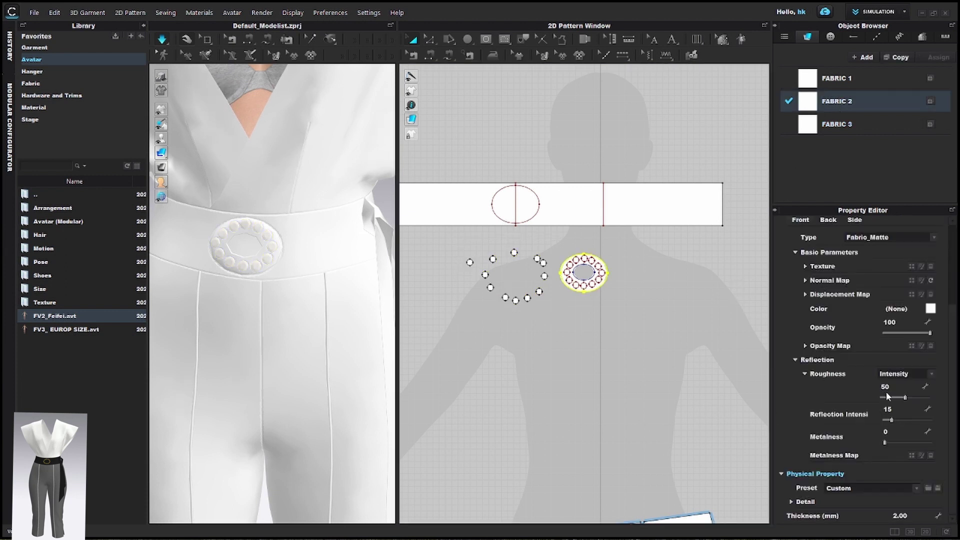
{"action": "left_click", "coordinate": [914, 516]}
{"action": "left_click", "coordinate": [712, 463]}
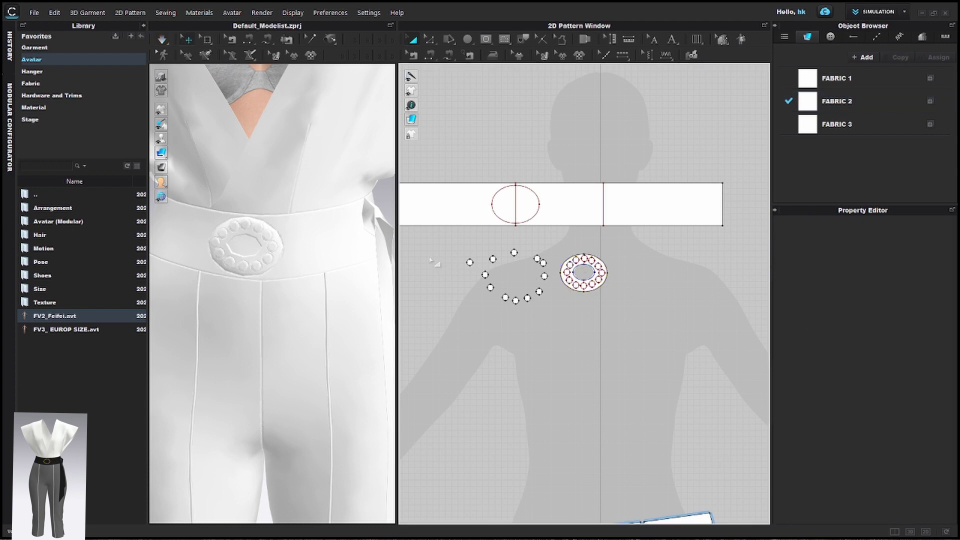
Step: Increase the thickness of FABRIC 3 on the small buckle circles and simulate the garment
{"action": "left_click", "coordinate": [836, 124]}
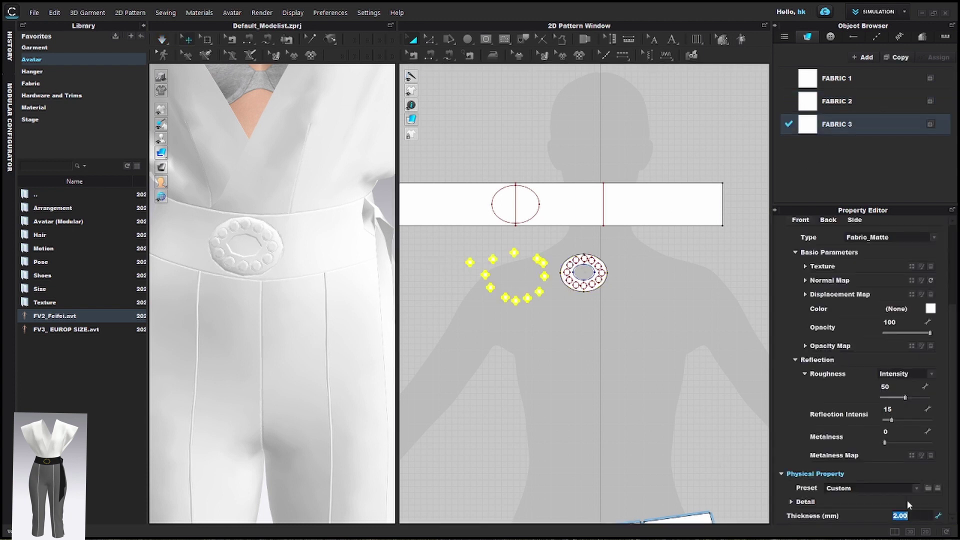
{"action": "left_click", "coordinate": [606, 414]}
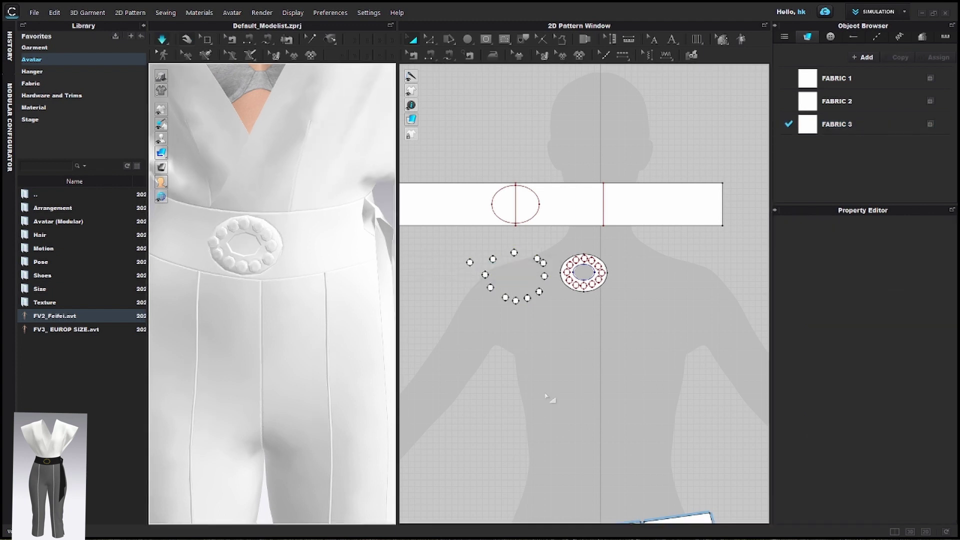
{"action": "scroll", "coordinate": [289, 342], "scroll_direction": "down", "scroll_amount": 10}
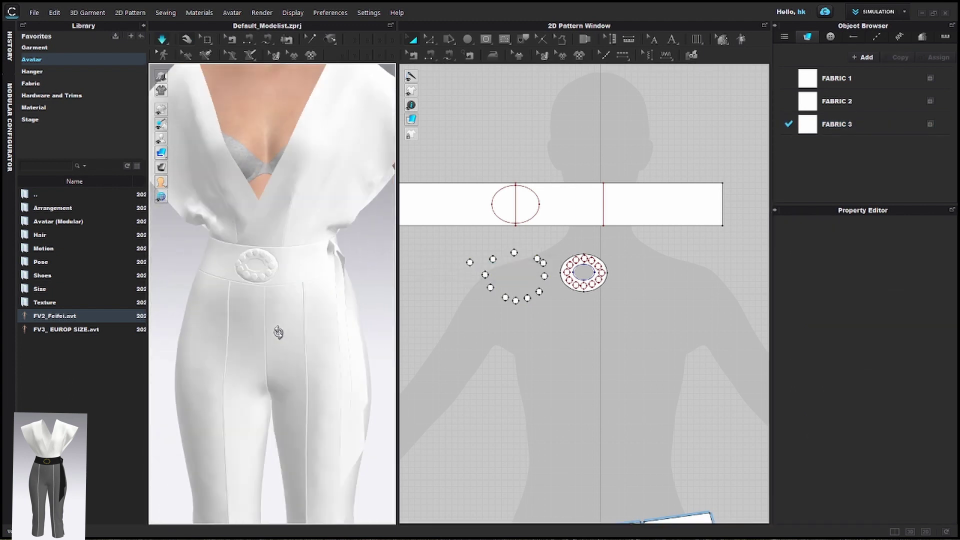
{"action": "scroll", "coordinate": [283, 338], "scroll_direction": "down", "scroll_amount": 2}
Step: Pull the wrap top's front panels into place during simulation, check the back, and open the library's fabric presets
{"action": "left_click", "coordinate": [248, 215]}
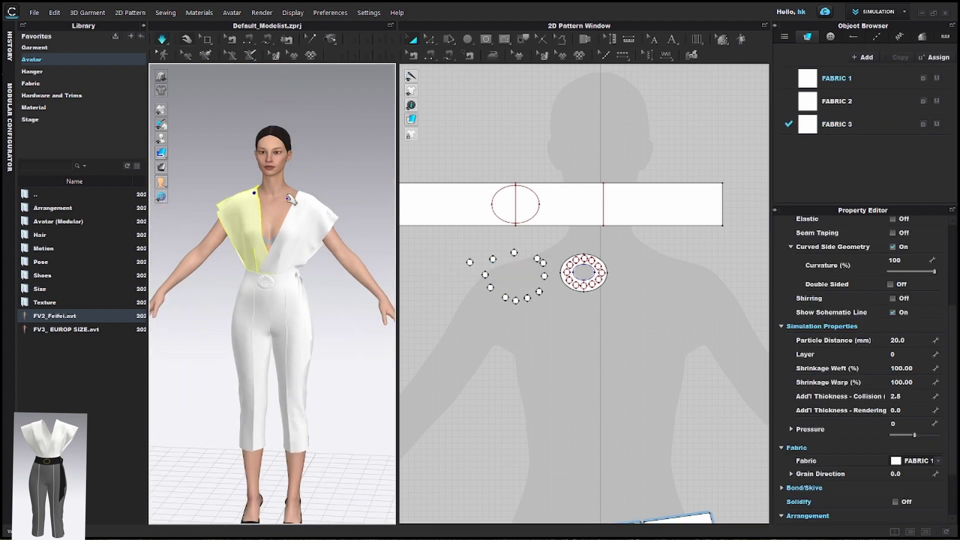
{"action": "left_click", "coordinate": [277, 231]}
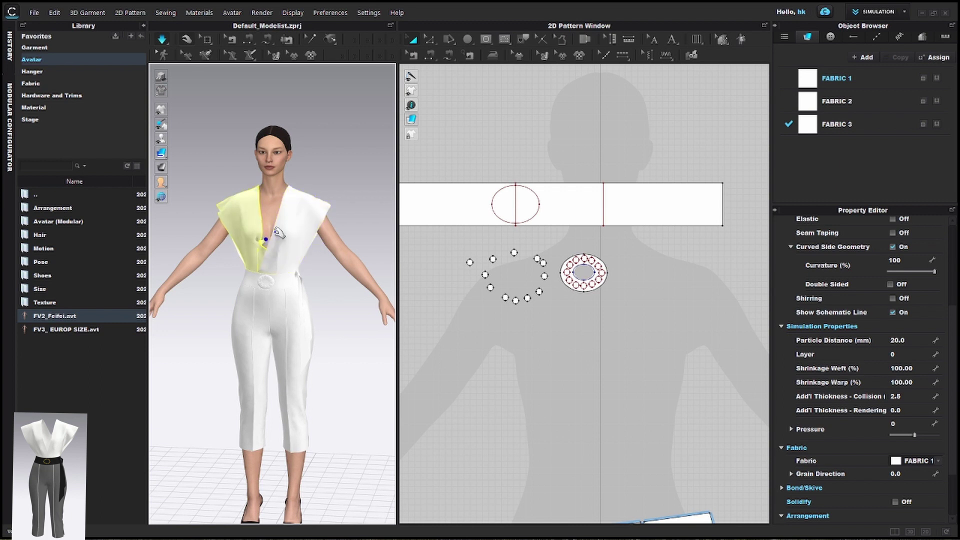
{"action": "left_click", "coordinate": [278, 232]}
{"action": "right_click_drag", "start_coordinate": [278, 232], "coordinate": [227, 253]}
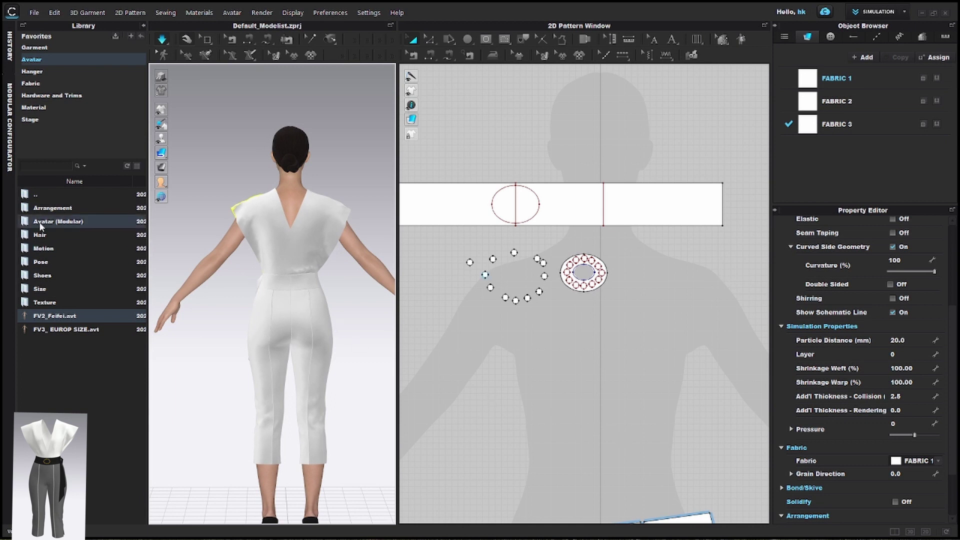
{"action": "left_click", "coordinate": [47, 79]}
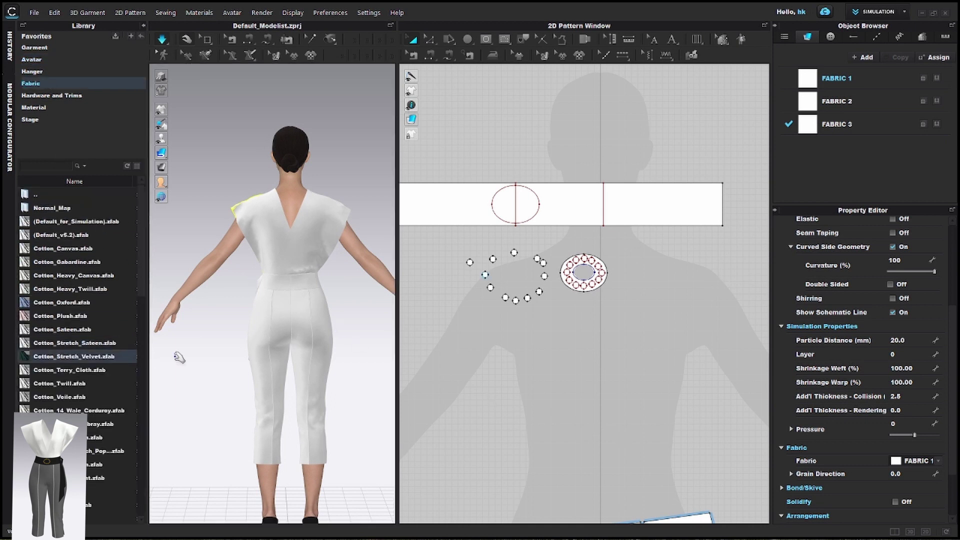
{"action": "right_click_drag", "start_coordinate": [178, 353], "coordinate": [381, 261]}
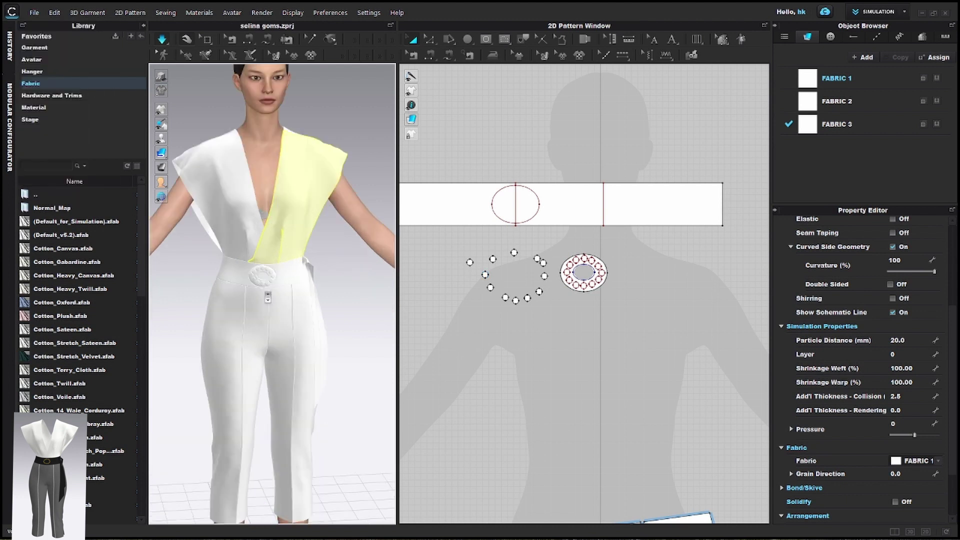
Step: Shift the oval buckle outline sideways along the waistband, off the vertical line through its centre, and simulate the garment
{"action": "scroll", "coordinate": [283, 276], "scroll_direction": "up", "scroll_amount": 5}
{"action": "left_click", "coordinate": [281, 276]}
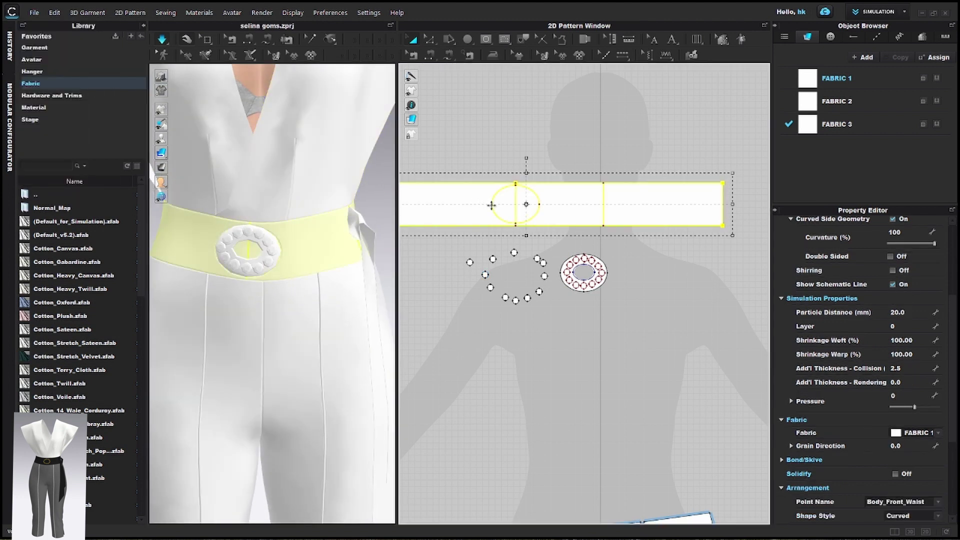
{"action": "mouse_move", "coordinate": [493, 206]}
{"action": "left_mouse_down"}
{"action": "mouse_move", "coordinate": [529, 205]}
{"action": "mouse_move", "coordinate": [506, 213]}
{"action": "left_mouse_up"}
{"action": "left_click", "coordinate": [475, 369]}
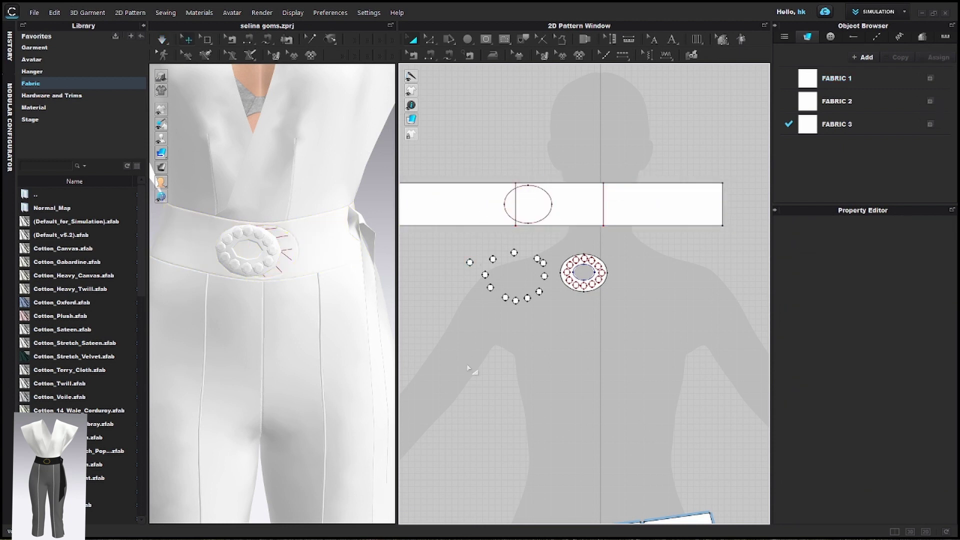
{"action": "scroll", "coordinate": [223, 276], "scroll_direction": "down", "scroll_amount": 2}
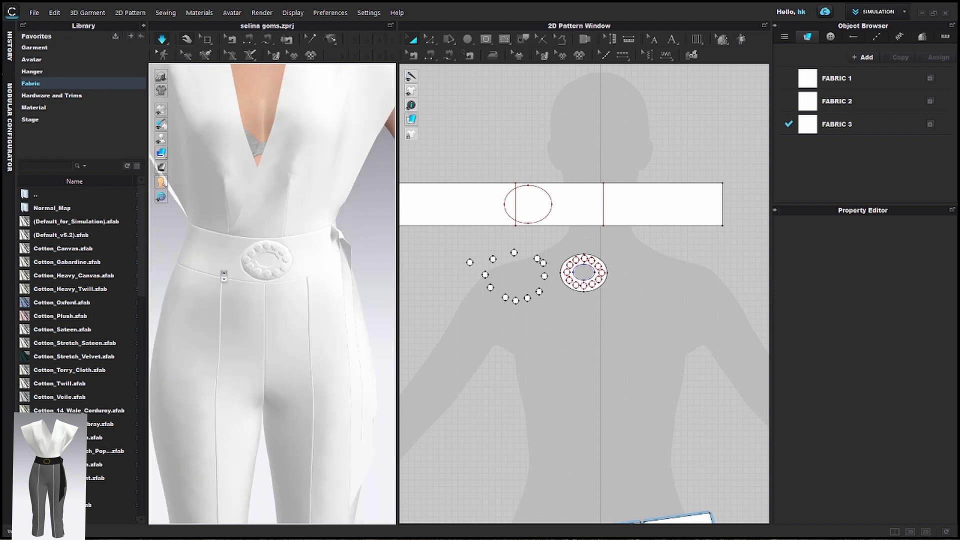
{"action": "scroll", "coordinate": [307, 240], "scroll_direction": "down", "scroll_amount": 2}
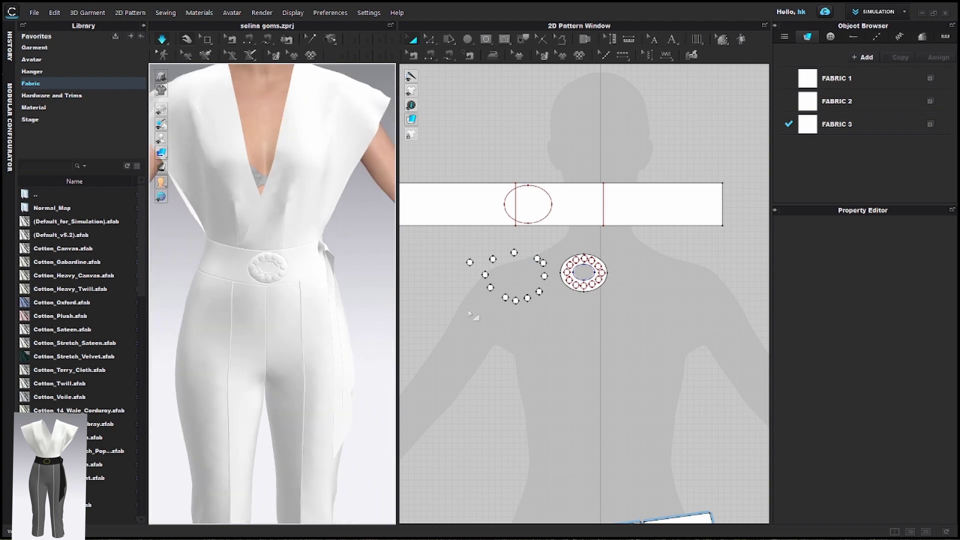
{"action": "scroll", "coordinate": [477, 320], "scroll_direction": "down", "scroll_amount": 3}
Step: Delete the vertical internal line that crosses the oval outline on the waistband pattern
{"action": "left_click", "coordinate": [584, 257]}
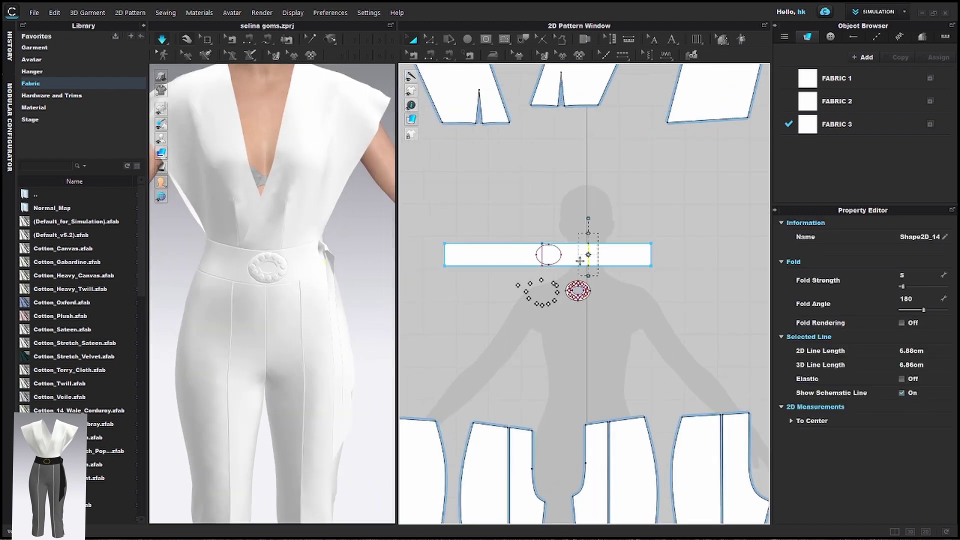
{"action": "left_click", "coordinate": [544, 256]}
{"action": "left_click", "coordinate": [550, 266]}
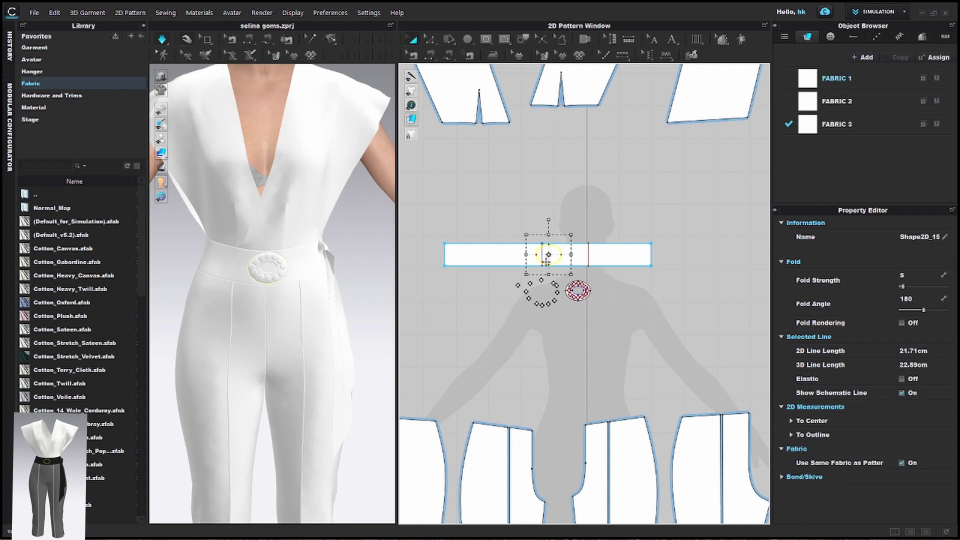
{"action": "scroll", "coordinate": [545, 262], "scroll_direction": "up", "scroll_amount": 5}
{"action": "left_click", "coordinate": [516, 327]}
{"action": "left_click", "coordinate": [528, 277]}
{"action": "key", "text": "Delete"}
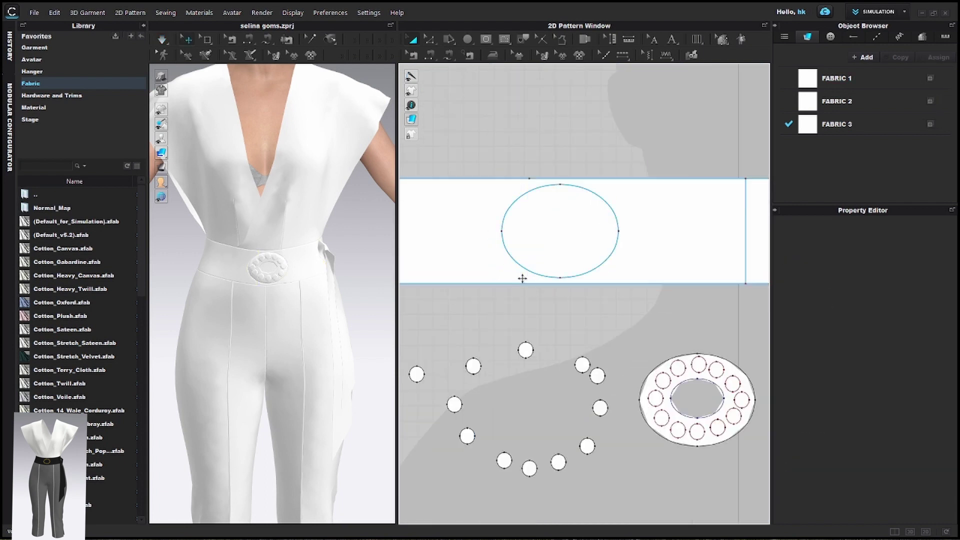
Step: Examine how the waistband and buckle line up with the front of the top on the avatar and in the pattern layout
{"action": "left_click", "coordinate": [237, 256]}
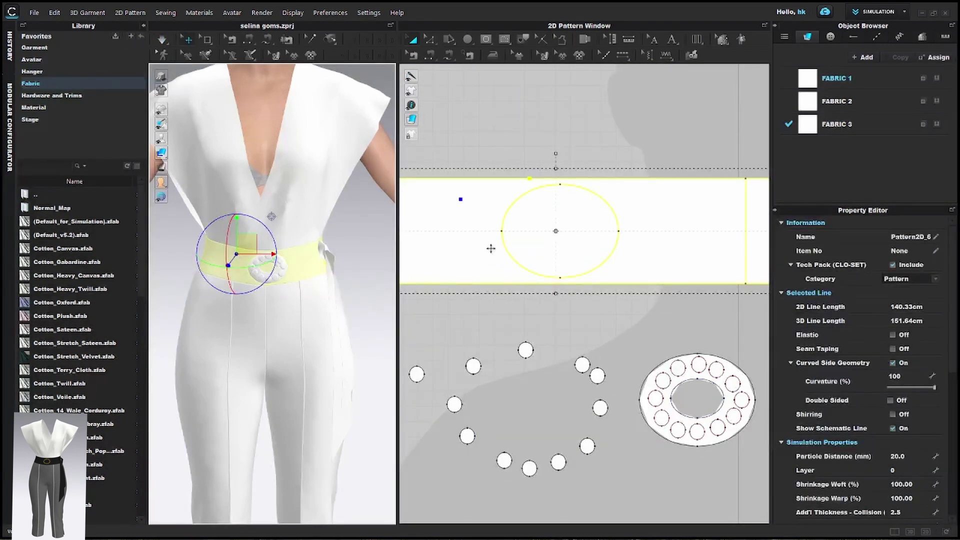
{"action": "right_click_drag", "start_coordinate": [277, 260], "coordinate": [295, 263]}
{"action": "left_click", "coordinate": [293, 254]}
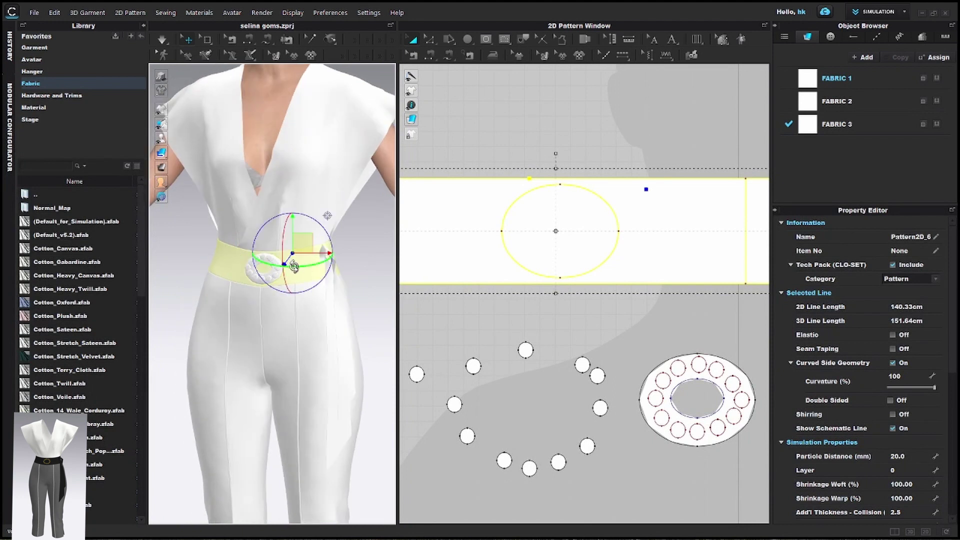
{"action": "scroll", "coordinate": [293, 255], "scroll_direction": "down", "scroll_amount": 3}
{"action": "scroll", "coordinate": [620, 185], "scroll_direction": "down", "scroll_amount": 5}
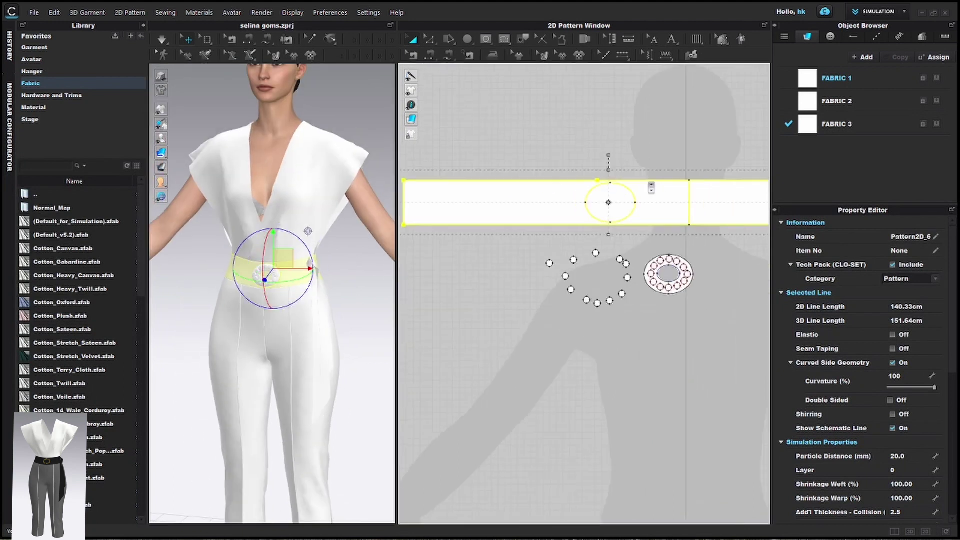
{"action": "right_click_drag", "start_coordinate": [578, 270], "coordinate": [555, 252]}
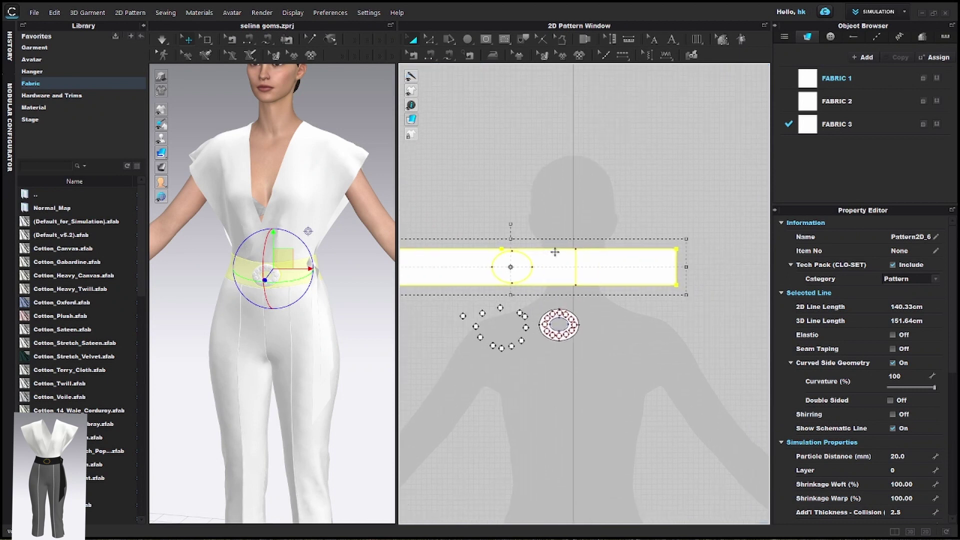
{"action": "scroll", "coordinate": [530, 165], "scroll_direction": "down", "scroll_amount": 3}
{"action": "middle_click_drag", "start_coordinate": [487, 122], "coordinate": [481, 196]}
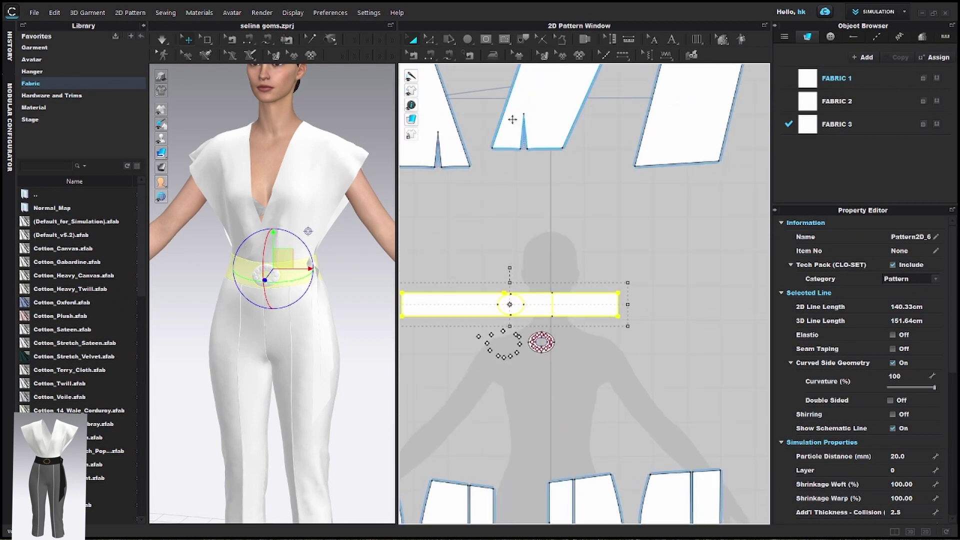
Step: Edit the sewing to slide the front panel's two waist seams, either side of its dart, further along the waistband's upper edge
{"action": "left_click", "coordinate": [412, 55]}
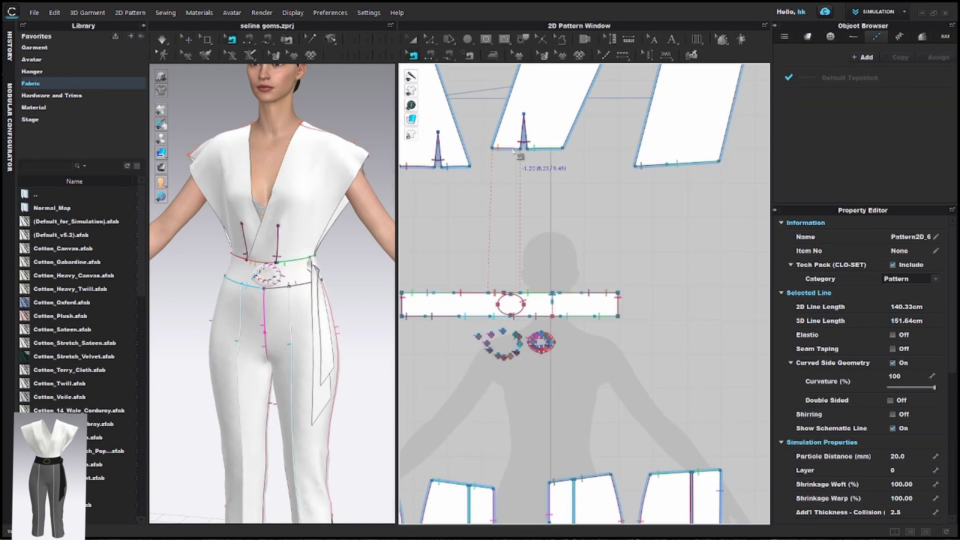
{"action": "scroll", "coordinate": [532, 306], "scroll_direction": "up", "scroll_amount": 2}
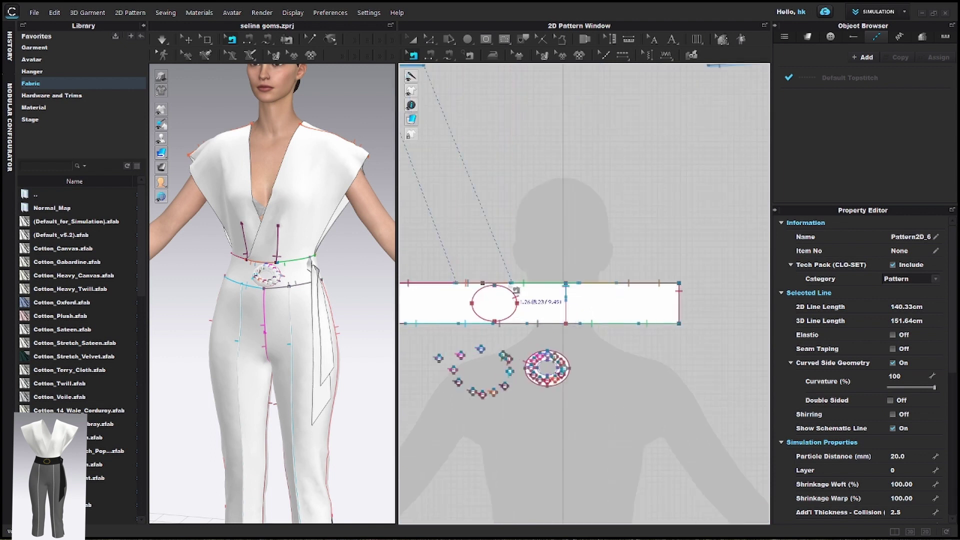
{"action": "scroll", "coordinate": [520, 286], "scroll_direction": "up", "scroll_amount": 2}
{"action": "left_click", "coordinate": [509, 288]}
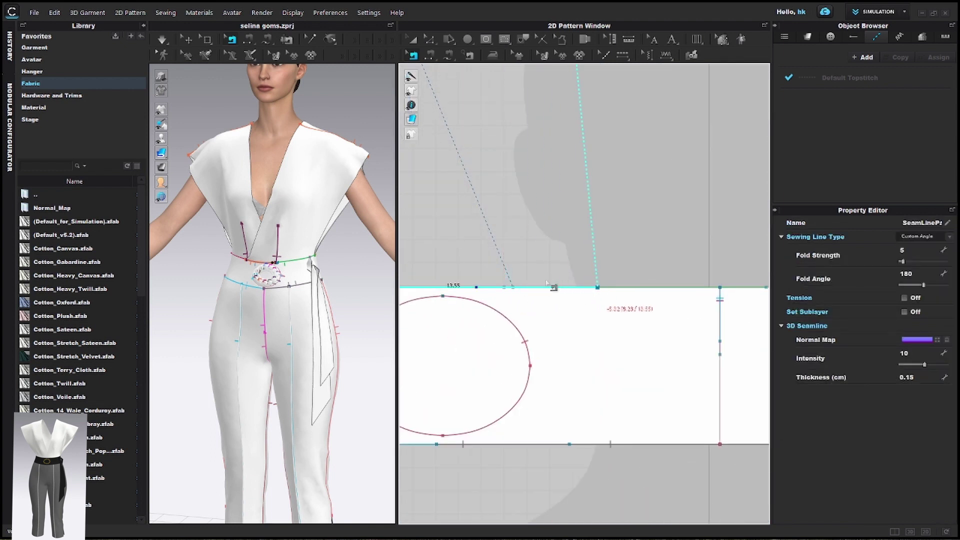
{"action": "scroll", "coordinate": [539, 262], "scroll_direction": "down", "scroll_amount": 4}
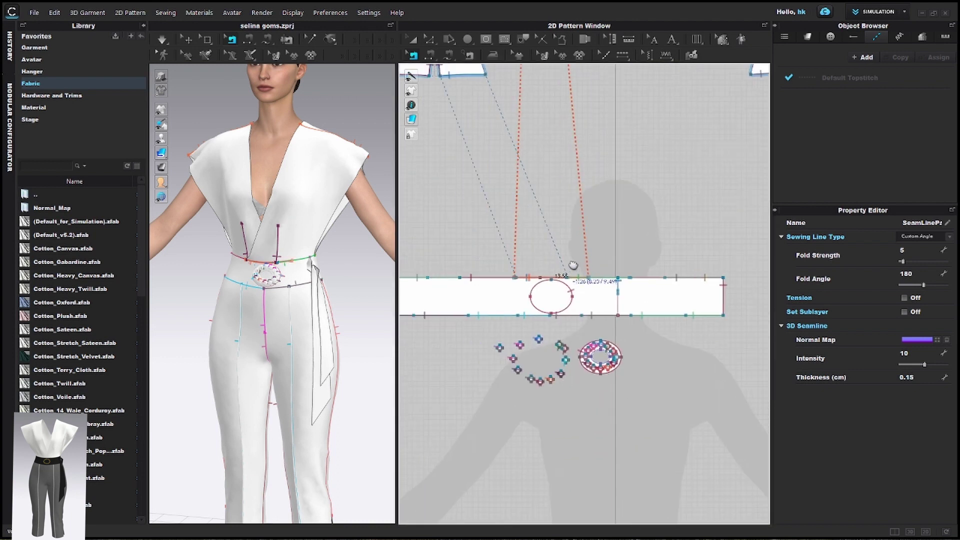
{"action": "scroll", "coordinate": [553, 285], "scroll_direction": "up", "scroll_amount": 4}
{"action": "left_click", "coordinate": [559, 284]}
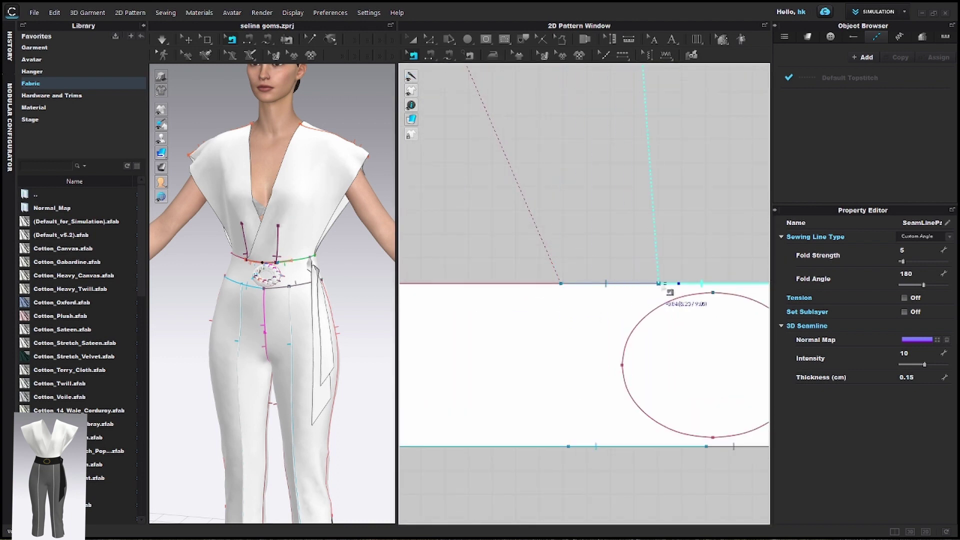
{"action": "scroll", "coordinate": [680, 290], "scroll_direction": "down", "scroll_amount": 5}
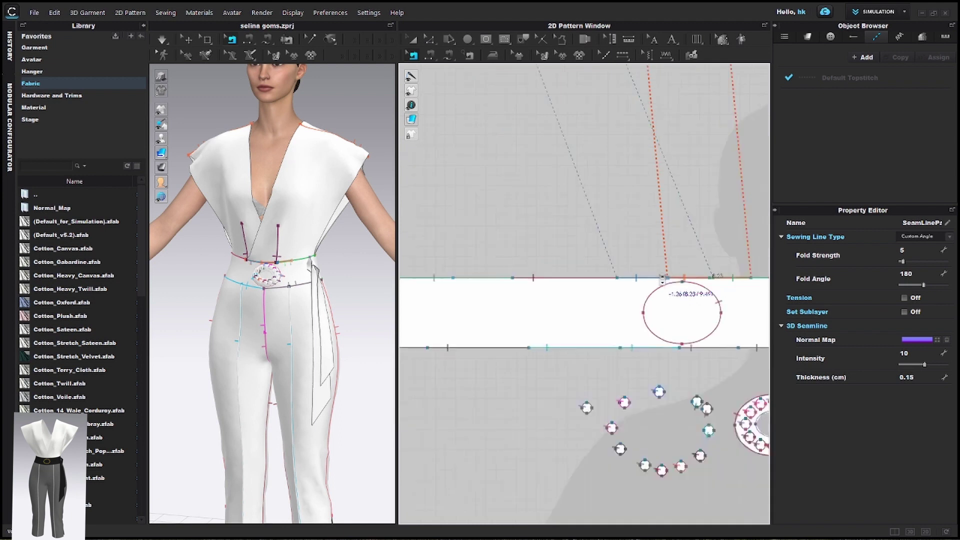
{"action": "scroll", "coordinate": [589, 269], "scroll_direction": "up", "scroll_amount": 4}
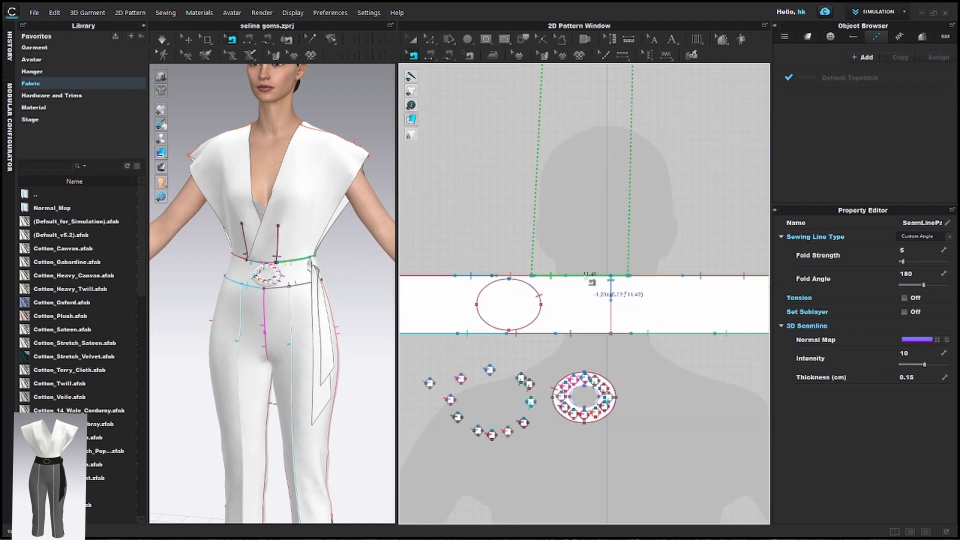
{"action": "left_click", "coordinate": [617, 276]}
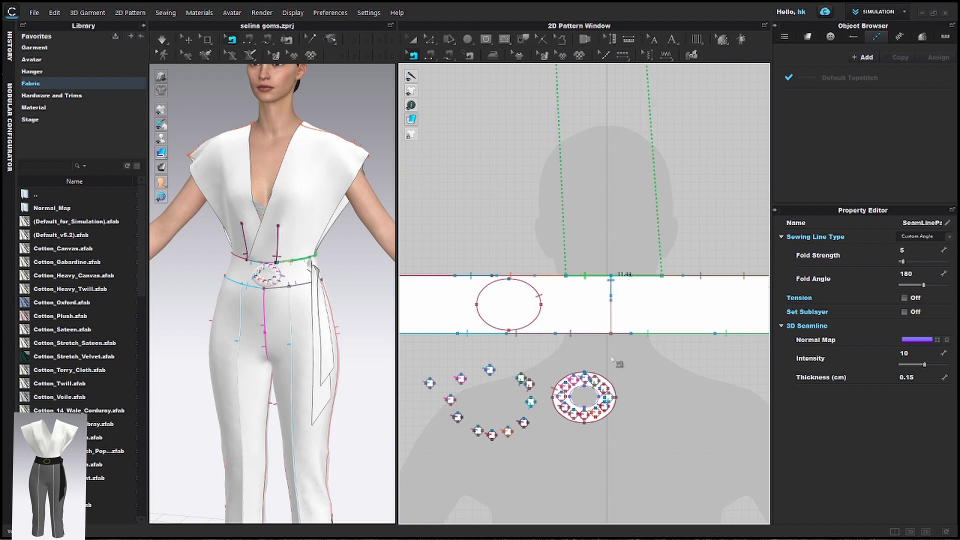
Step: Simulate the garment with the edited seams and pull the wrap neckline into place on the avatar
{"action": "scroll", "coordinate": [615, 364], "scroll_direction": "down", "scroll_amount": 4}
{"action": "key", "text": "space"}
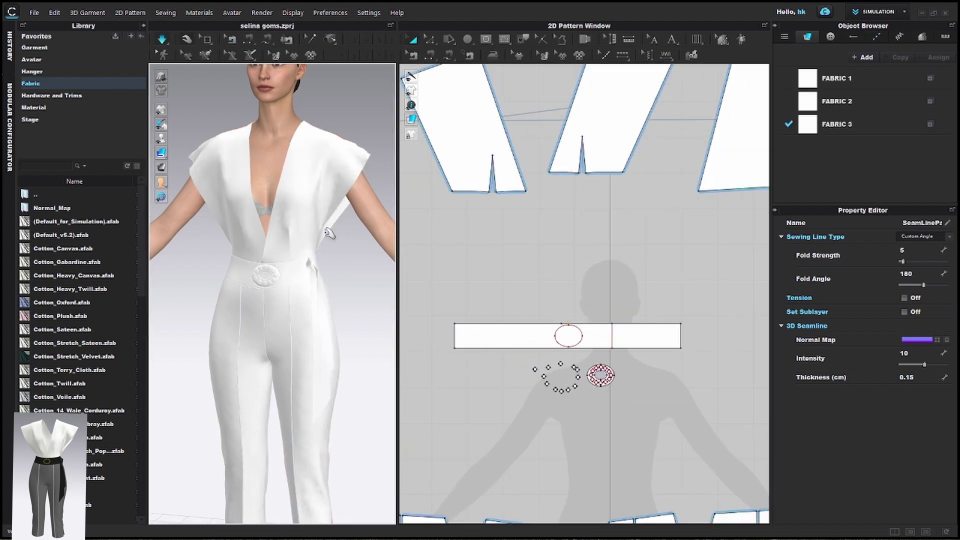
{"action": "left_click", "coordinate": [270, 188]}
{"action": "left_click_drag", "start_coordinate": [273, 188], "coordinate": [275, 189]}
{"action": "left_click_drag", "start_coordinate": [286, 198], "coordinate": [274, 195]}
{"action": "scroll", "coordinate": [314, 285], "scroll_direction": "down", "scroll_amount": 4}
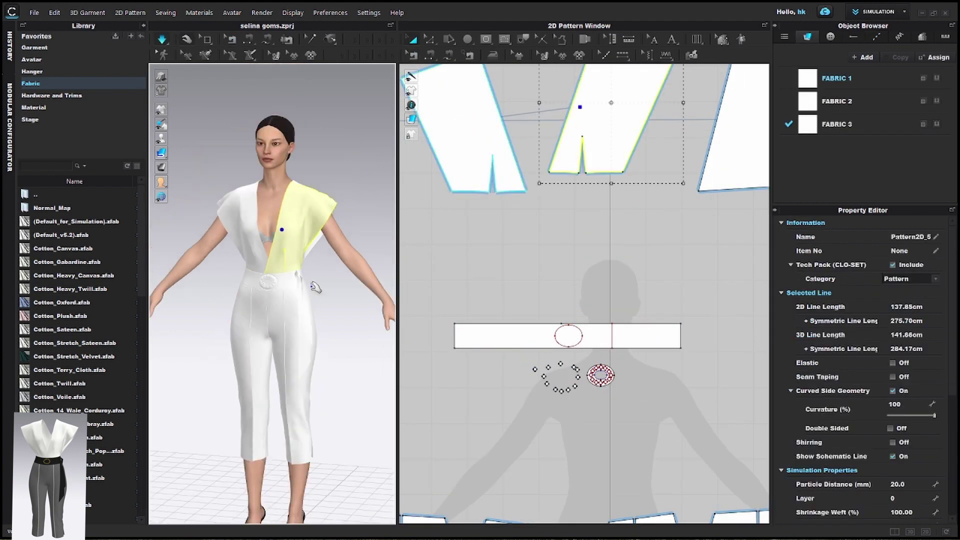
Step: Replace FABRIC 1 with the Cotton_Canvas preset and add a fourth fabric loaded with the same preset
{"action": "left_click", "coordinate": [36, 14]}
{"action": "left_click", "coordinate": [41, 64]}
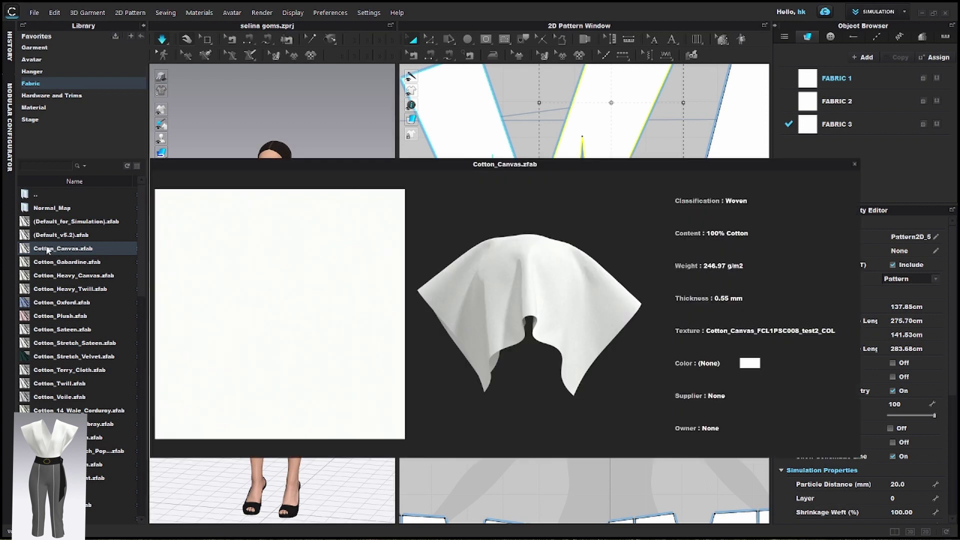
{"action": "left_click_drag", "start_coordinate": [64, 248], "coordinate": [840, 83]}
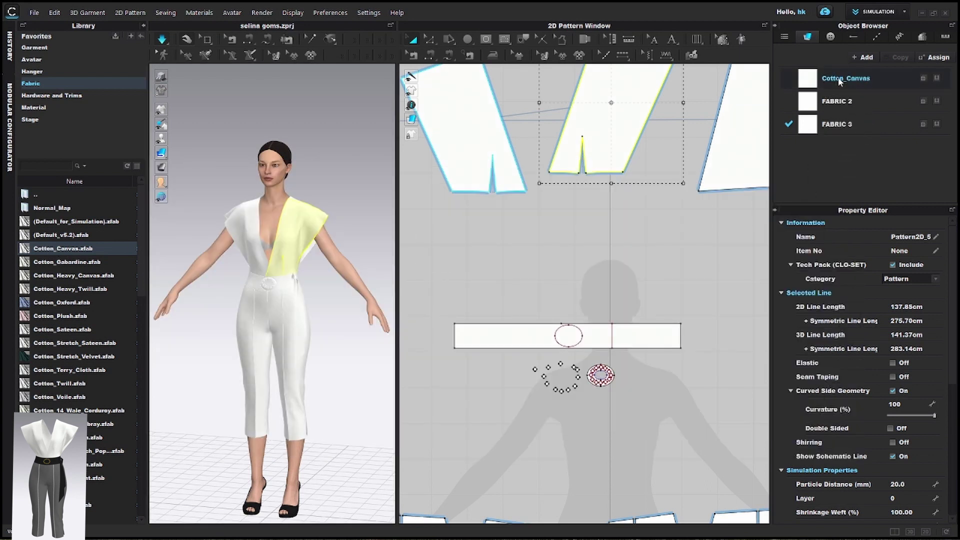
{"action": "left_click", "coordinate": [757, 214]}
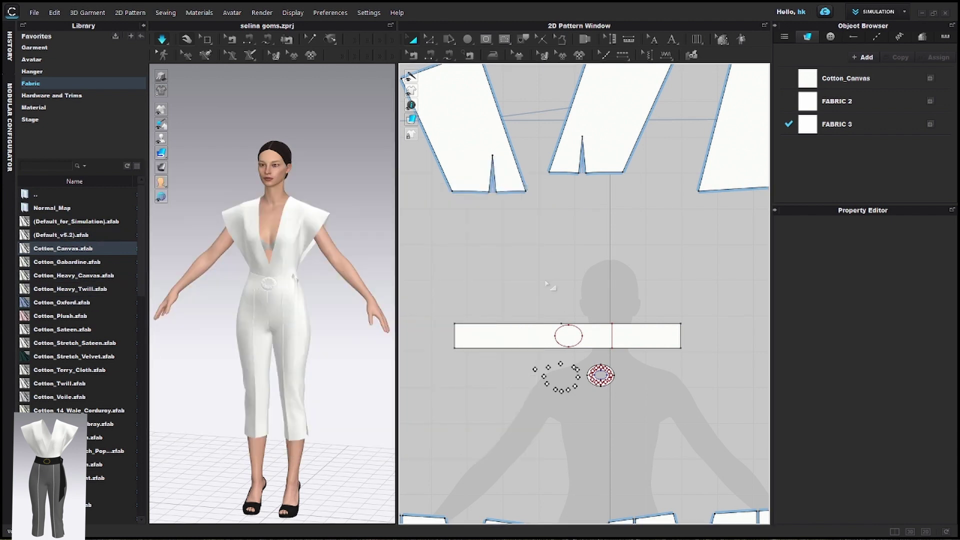
{"action": "left_click", "coordinate": [863, 57]}
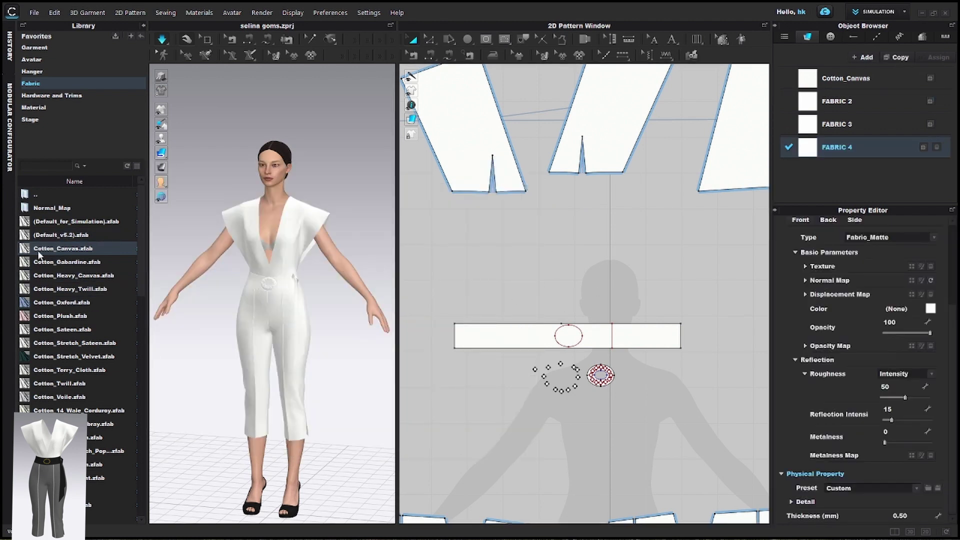
{"action": "left_click_drag", "start_coordinate": [40, 255], "coordinate": [836, 149]}
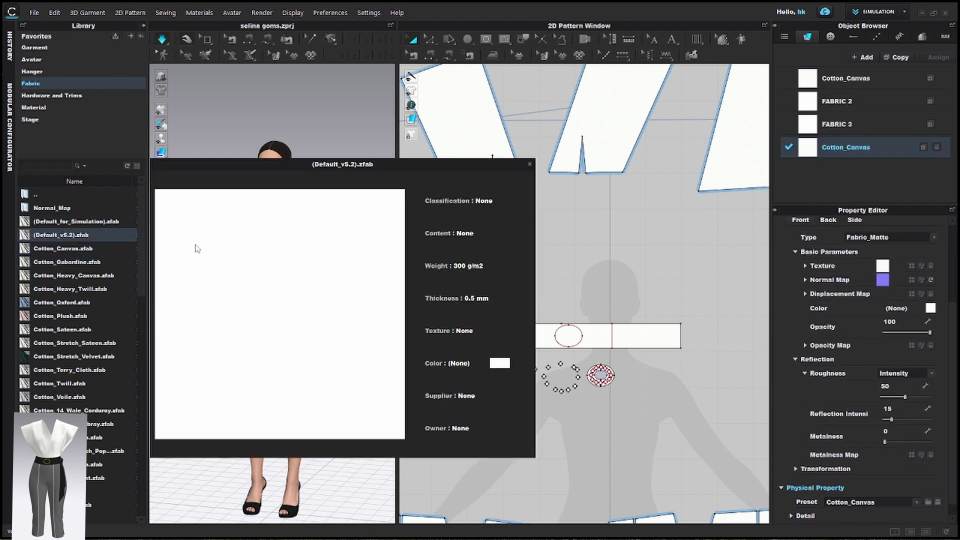
Step: Replace FABRIC 2 and FABRIC 3 with the Cotton_Canvas preset
{"action": "left_click_drag", "start_coordinate": [60, 235], "coordinate": [836, 124]}
{"action": "left_click", "coordinate": [819, 169]}
{"action": "scroll", "coordinate": [580, 232], "scroll_direction": "down", "scroll_amount": 3}
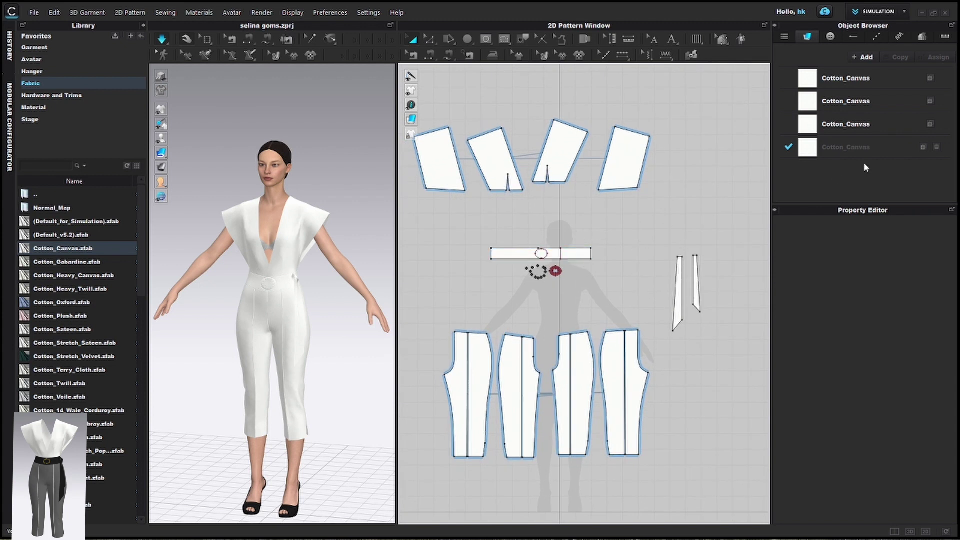
Step: Assign the fourth Cotton_Canvas fabric to the waistband and the two side sash pieces
{"action": "left_click", "coordinate": [822, 149]}
{"action": "left_click", "coordinate": [575, 255]}
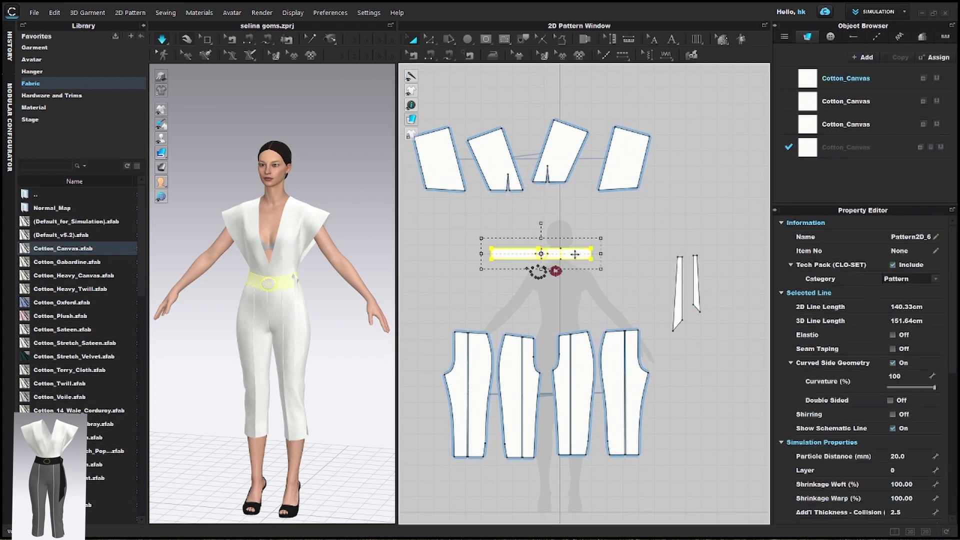
{"action": "left_click", "coordinate": [676, 293], "text": "shift"}
{"action": "left_click", "coordinate": [696, 282], "text": "shift"}
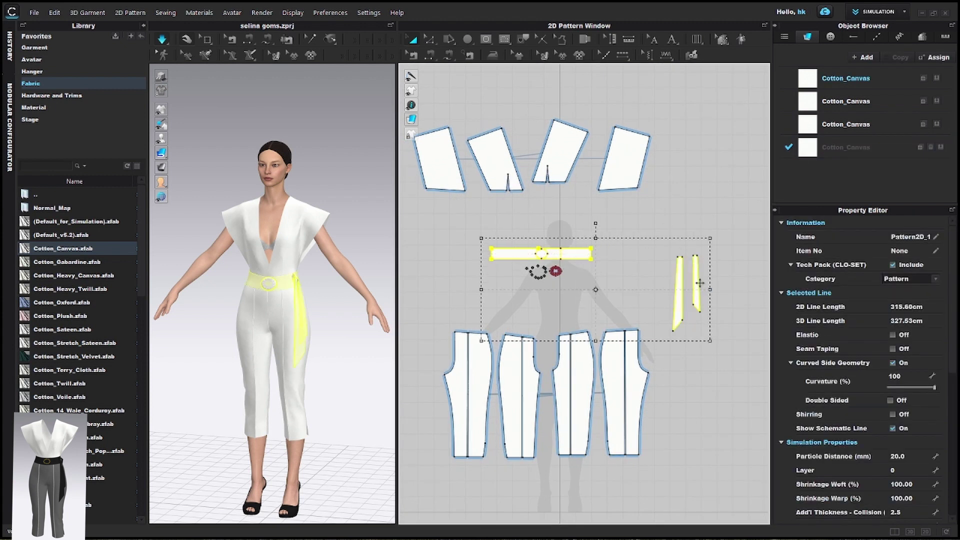
{"action": "left_click", "coordinate": [698, 190]}
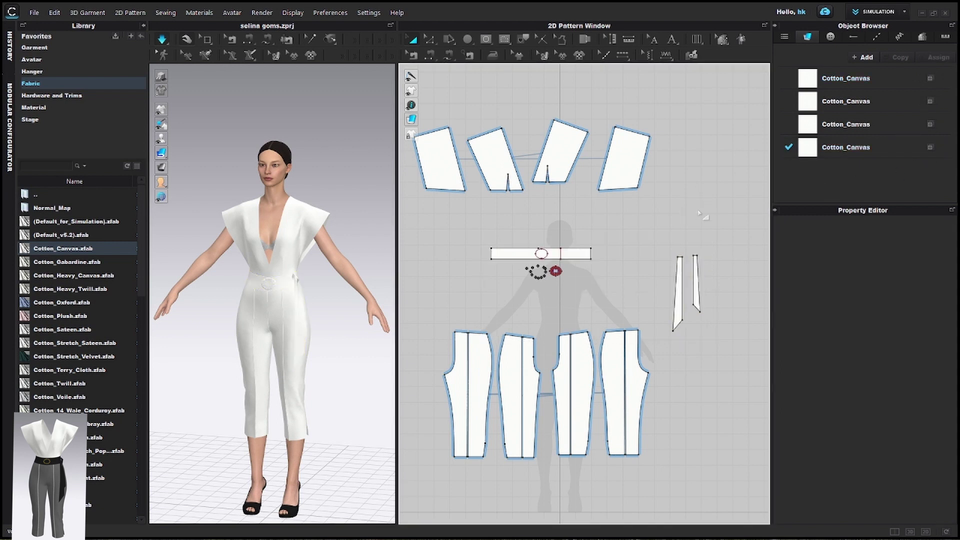
Step: Set the colour of the waistband and sash fabric to Black
{"action": "left_click", "coordinate": [840, 147]}
{"action": "left_click", "coordinate": [930, 309]}
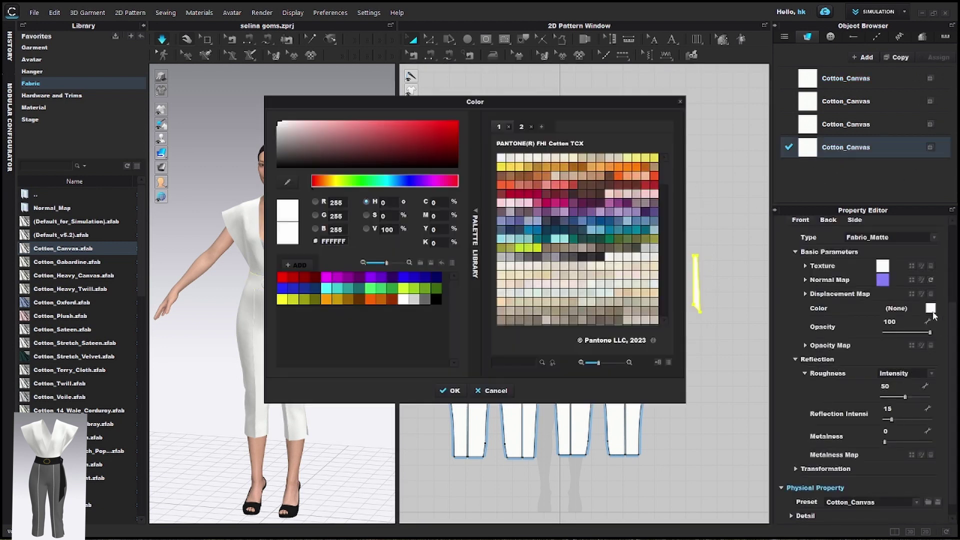
{"action": "left_click", "coordinate": [435, 299]}
{"action": "left_click", "coordinate": [451, 391]}
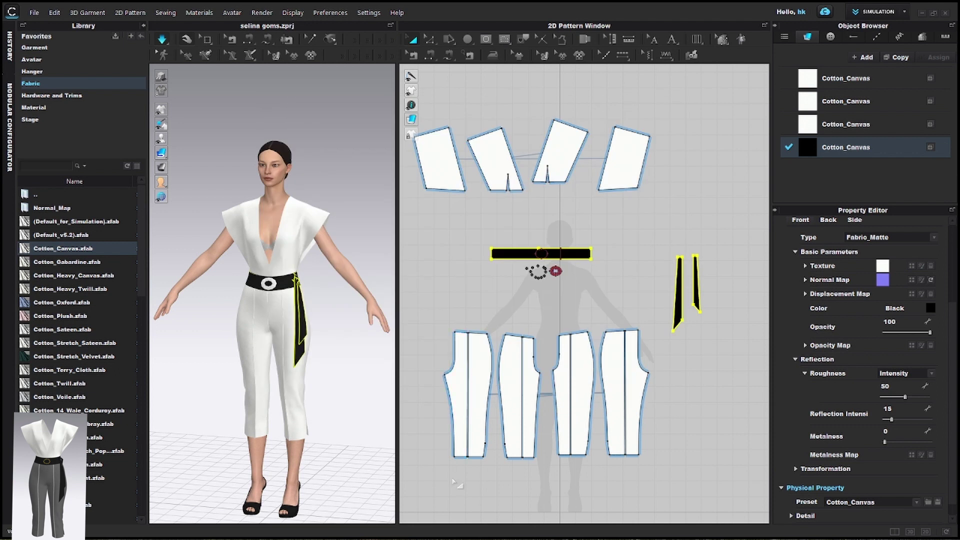
{"action": "left_click", "coordinate": [495, 229]}
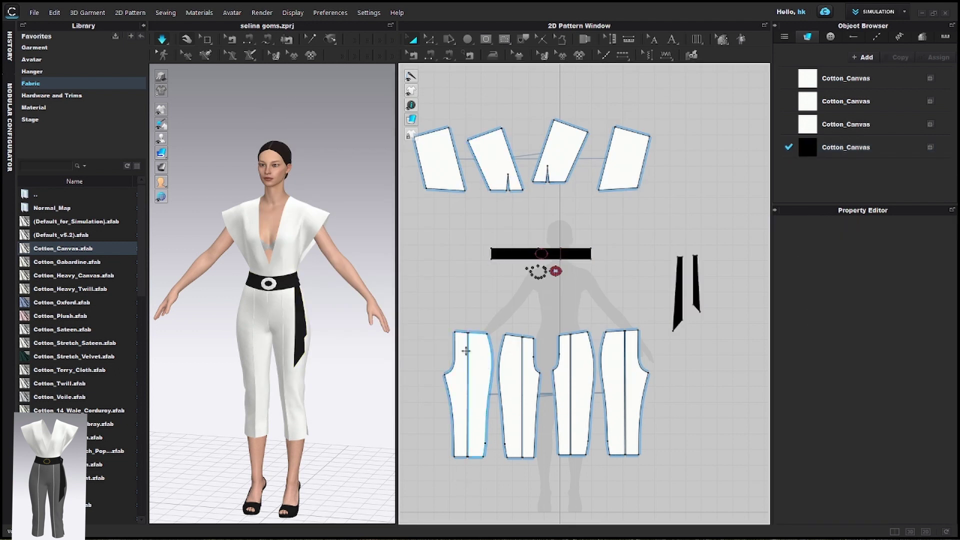
Step: Add a fifth fabric with the Cotton_Canvas preset and assign it to all the trouser panels
{"action": "left_click_drag", "start_coordinate": [431, 309], "coordinate": [685, 476]}
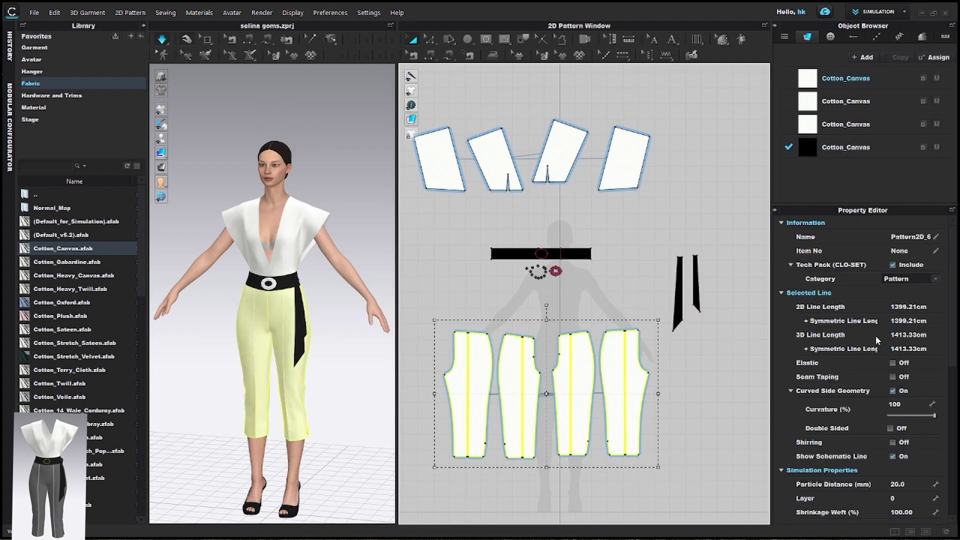
{"action": "left_click", "coordinate": [720, 389]}
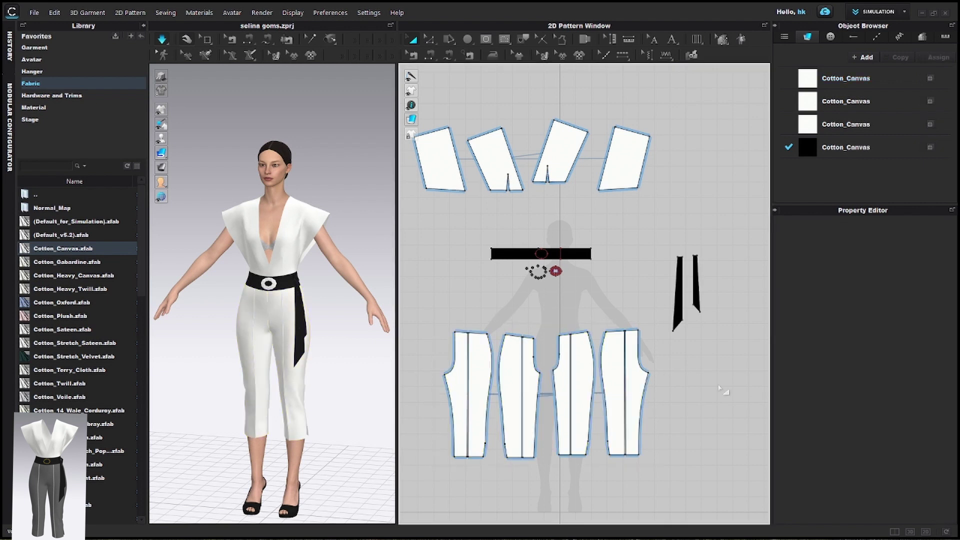
{"action": "left_click", "coordinate": [637, 400]}
{"action": "left_click", "coordinate": [622, 164]}
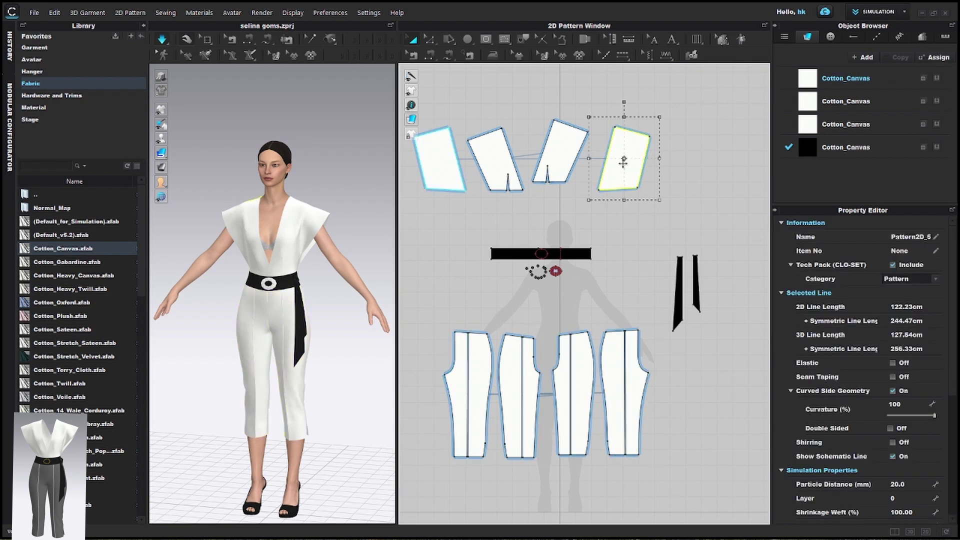
{"action": "left_click", "coordinate": [862, 57]}
{"action": "left_click_drag", "start_coordinate": [435, 321], "coordinate": [696, 495]}
{"action": "left_click_drag", "start_coordinate": [67, 248], "coordinate": [845, 172]}
{"action": "left_click", "coordinate": [738, 349]}
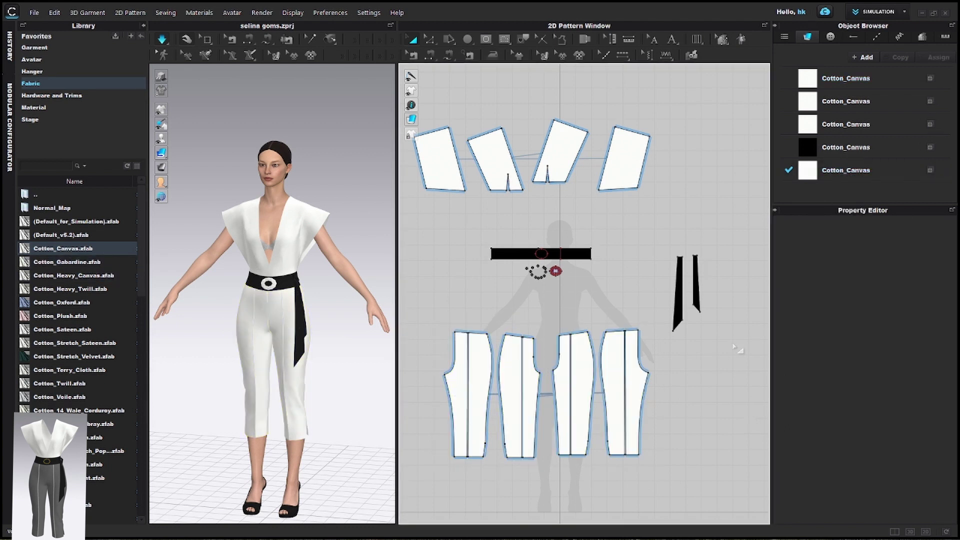
Step: Set the colour of the trouser fabric to dark grey
{"action": "left_click", "coordinate": [844, 170]}
{"action": "left_click", "coordinate": [931, 308]}
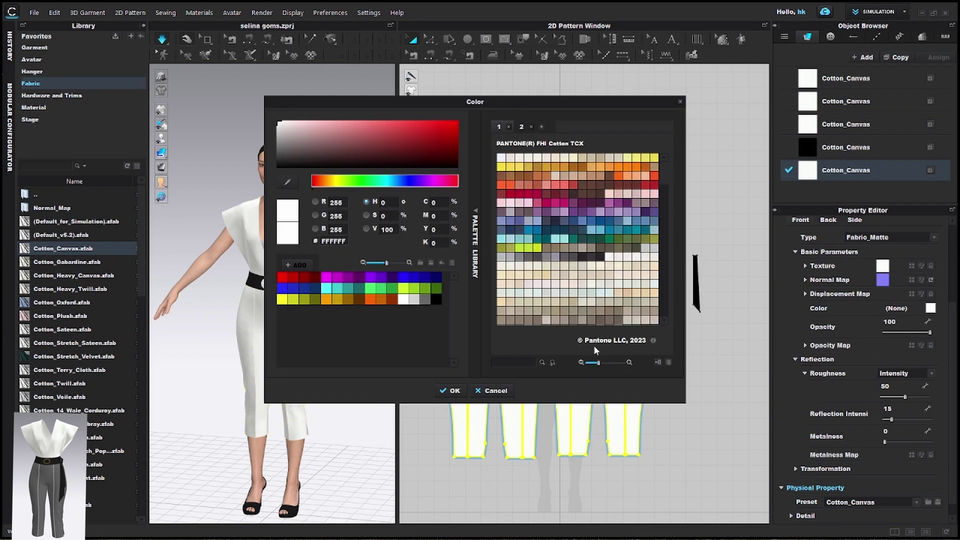
{"action": "left_click", "coordinate": [422, 300]}
{"action": "left_click", "coordinate": [444, 394]}
{"action": "left_click", "coordinate": [426, 431]}
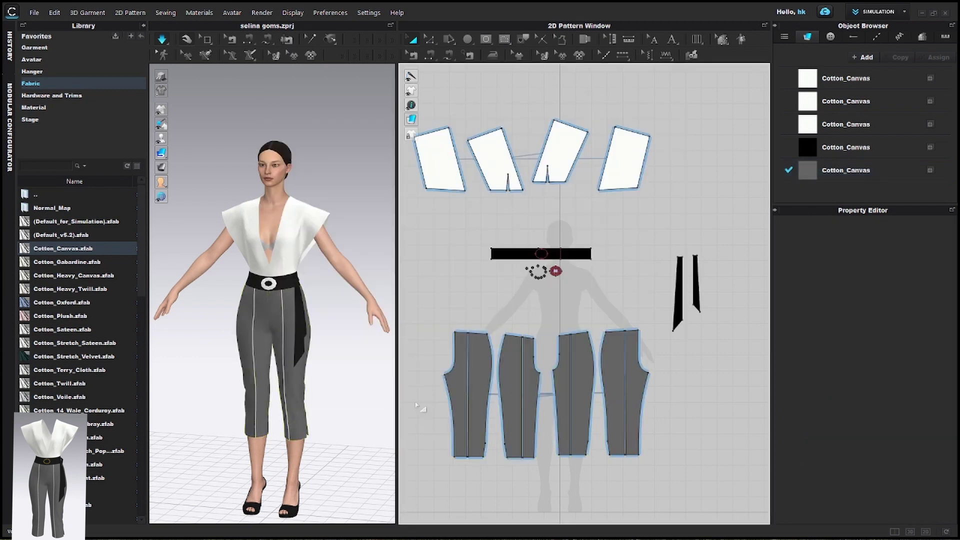
Step: Try the dark grey Cotton_Canvas fabric on the pipings down the front of both trouser legs
{"action": "left_click", "coordinate": [285, 351]}
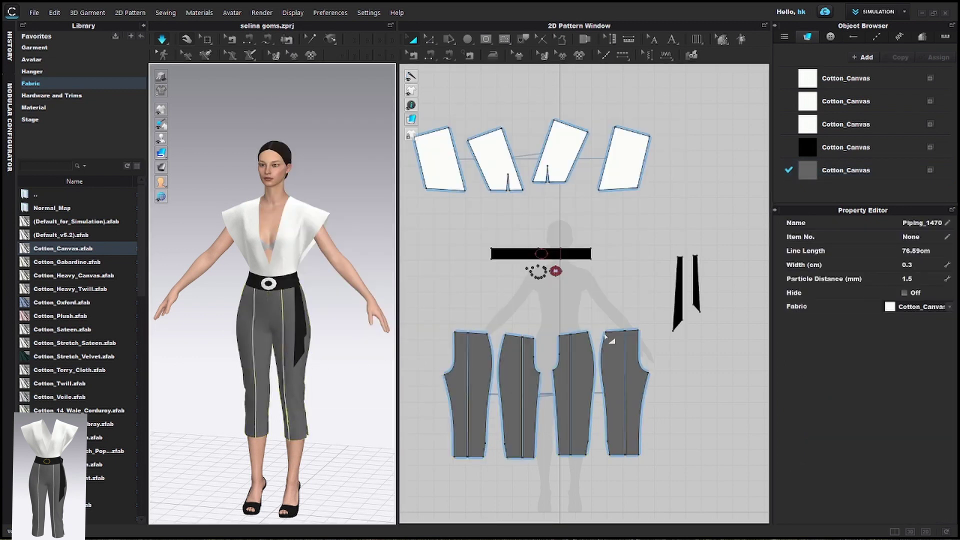
{"action": "left_click", "coordinate": [893, 310]}
{"action": "left_click", "coordinate": [886, 357]}
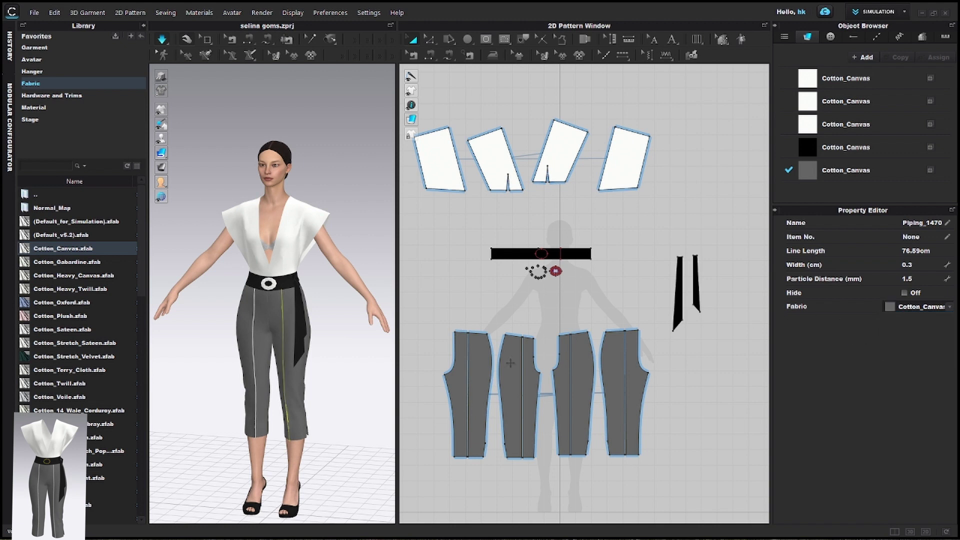
{"action": "left_click", "coordinate": [255, 356]}
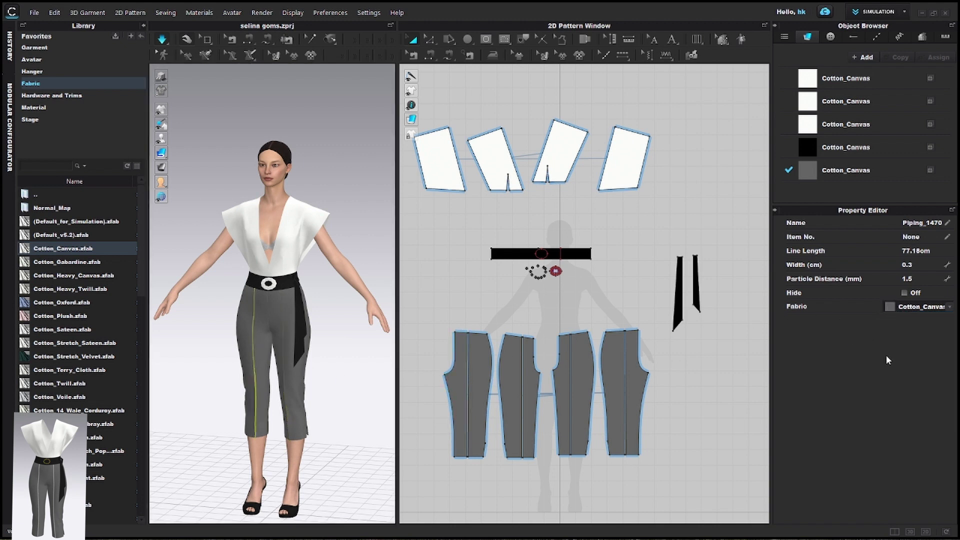
{"action": "right_click_drag", "start_coordinate": [338, 374], "coordinate": [327, 354]}
Step: Assign a white Cotton_Canvas fabric to the front pipings on both trouser legs
{"action": "left_click", "coordinate": [900, 309]}
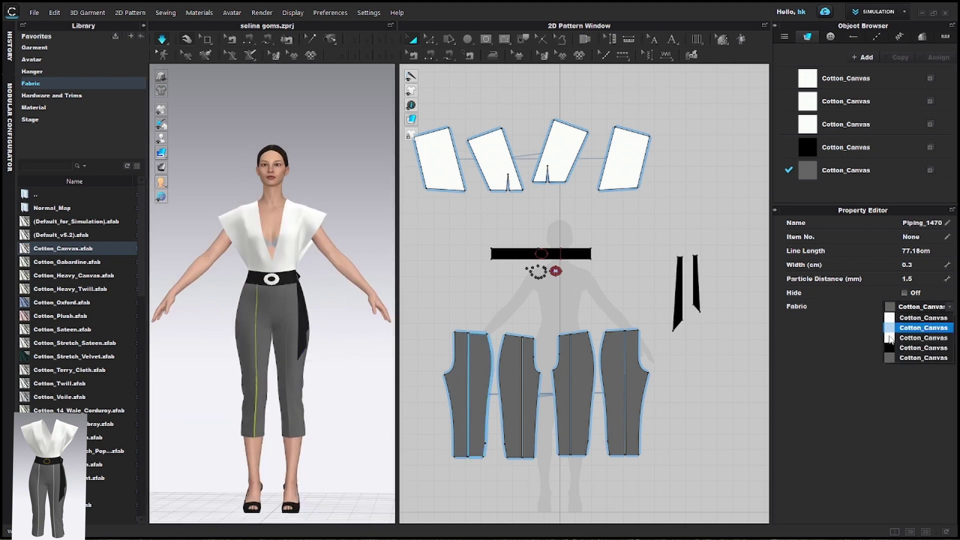
{"action": "left_click", "coordinate": [919, 328]}
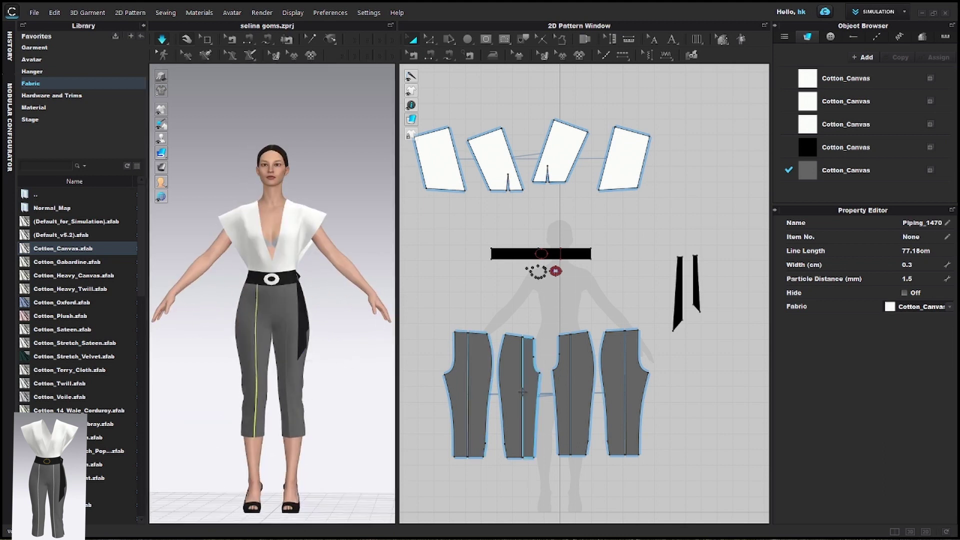
{"action": "left_click", "coordinate": [285, 332]}
{"action": "left_click", "coordinate": [287, 347]}
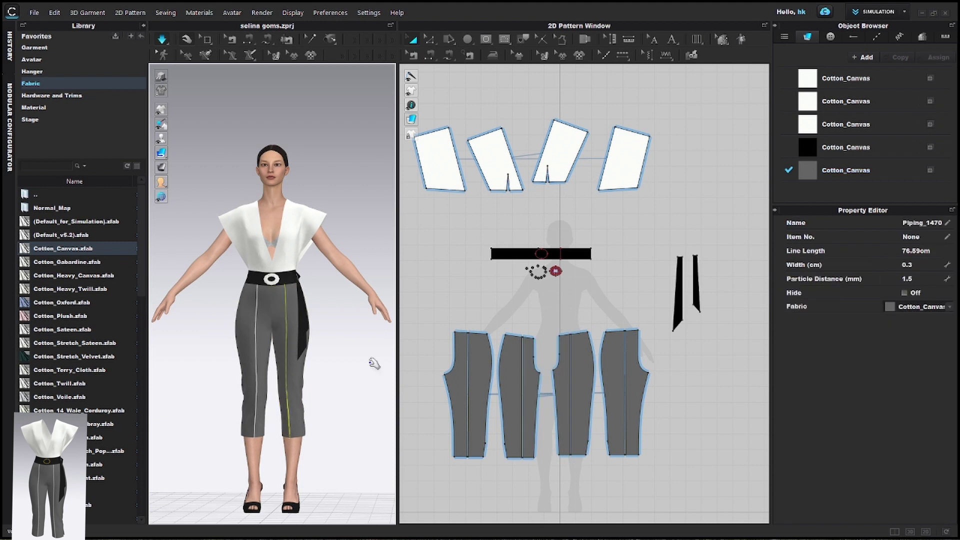
{"action": "left_click", "coordinate": [890, 308]}
{"action": "left_click", "coordinate": [891, 330]}
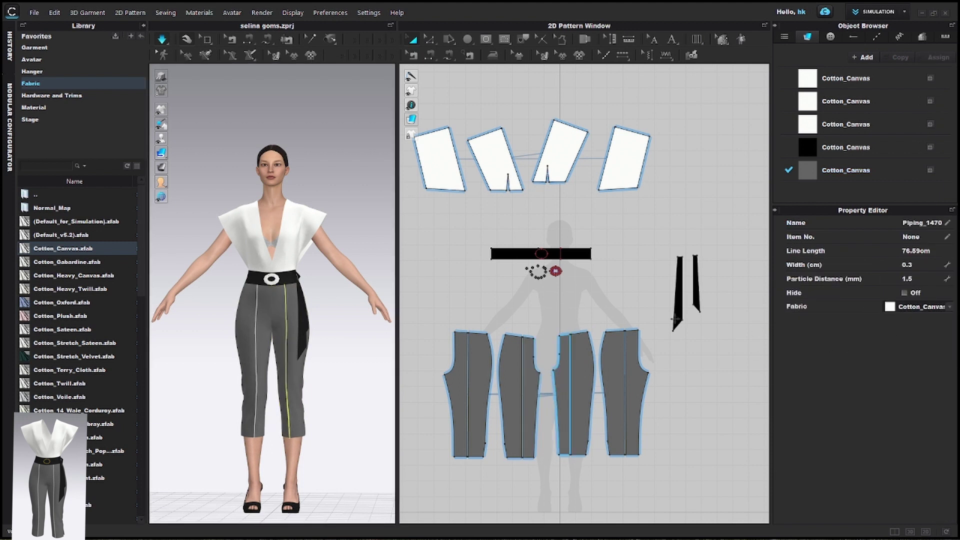
Step: Set the colour of the third Cotton_Canvas fabric, used on the buckle studs, to a golden yellow Pantone swatch
{"action": "left_click", "coordinate": [815, 127]}
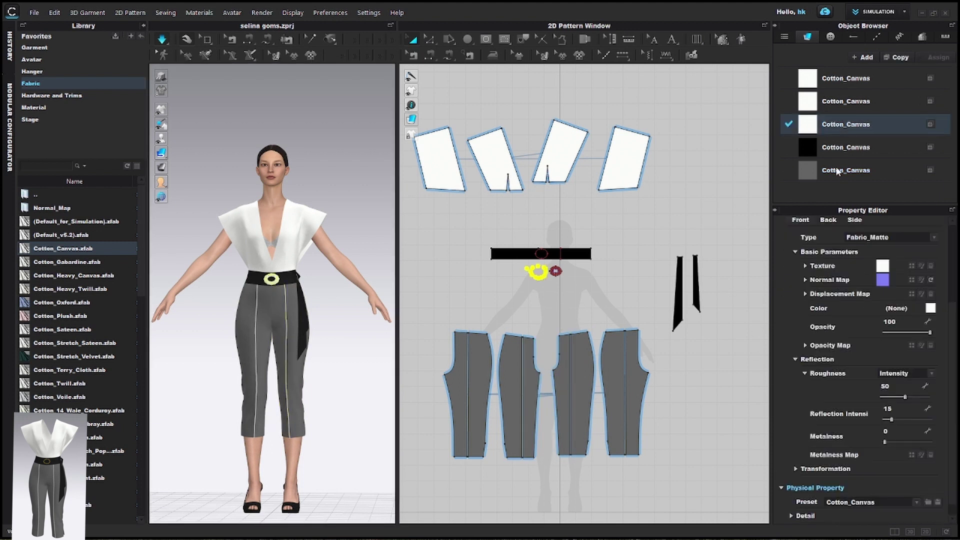
{"action": "left_click", "coordinate": [930, 309]}
{"action": "left_click", "coordinate": [511, 248]}
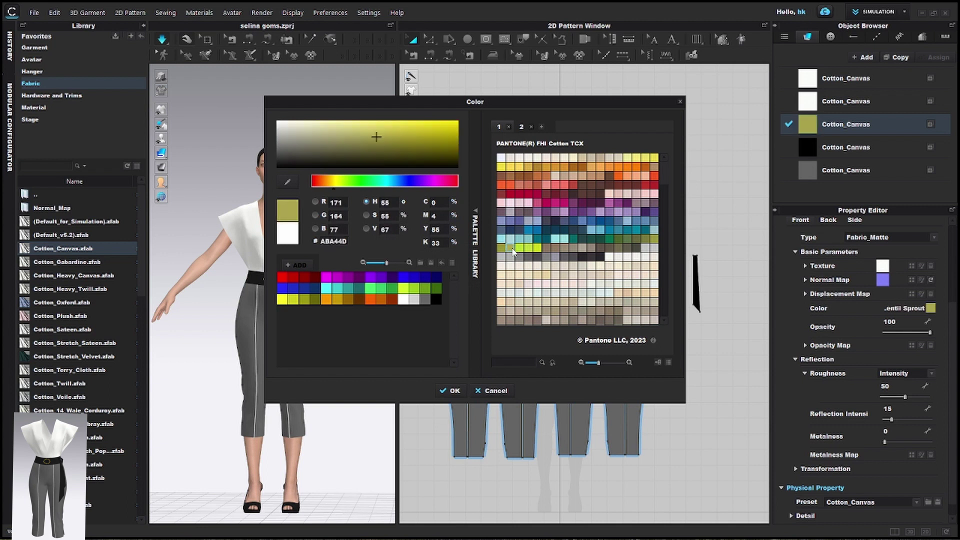
{"action": "left_click", "coordinate": [520, 167]}
{"action": "left_click", "coordinate": [455, 390]}
{"action": "left_click", "coordinate": [710, 369]}
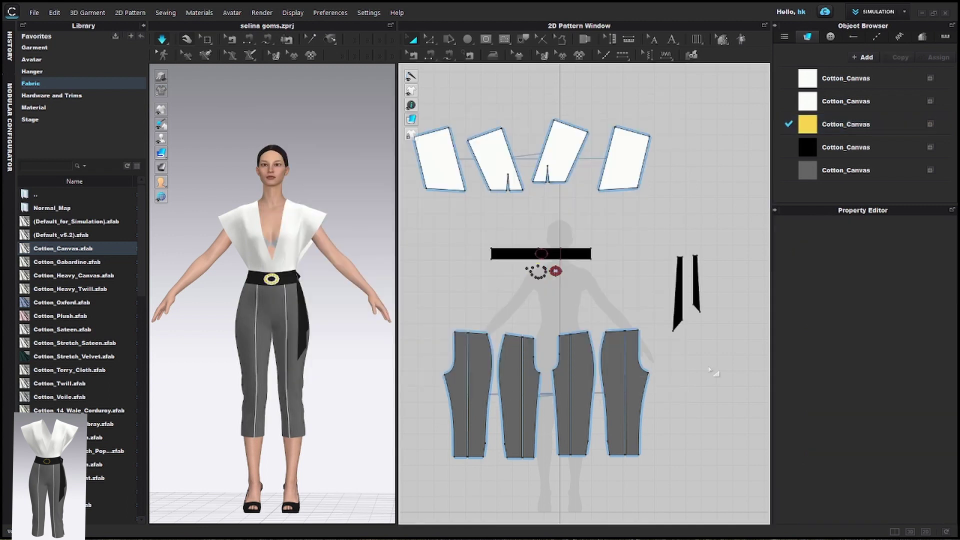
Step: Set the colour of the second Cotton_Canvas fabric, used on the oval buckle ring, to Meadowlark yellow
{"action": "scroll", "coordinate": [285, 268], "scroll_direction": "up", "scroll_amount": 5}
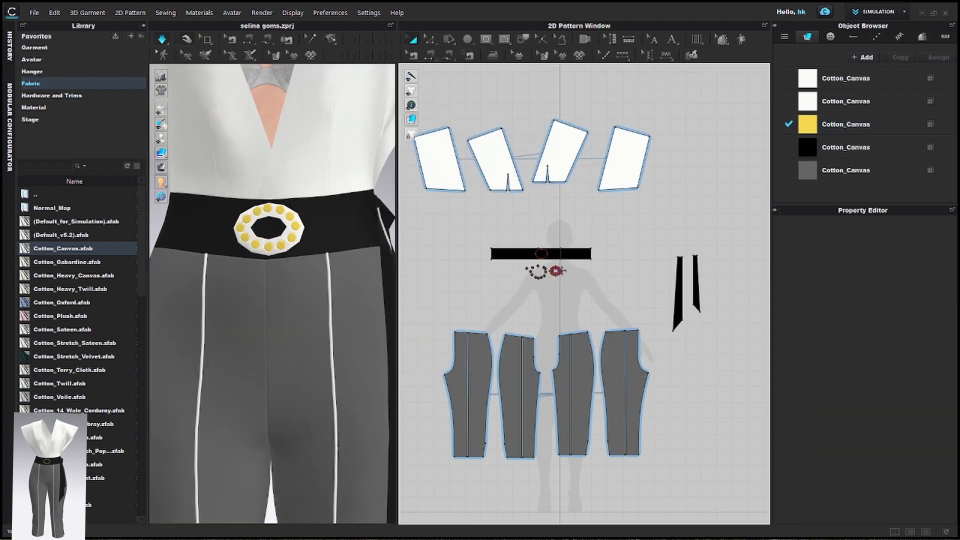
{"action": "left_click", "coordinate": [562, 271]}
{"action": "scroll", "coordinate": [559, 274], "scroll_direction": "up", "scroll_amount": 10}
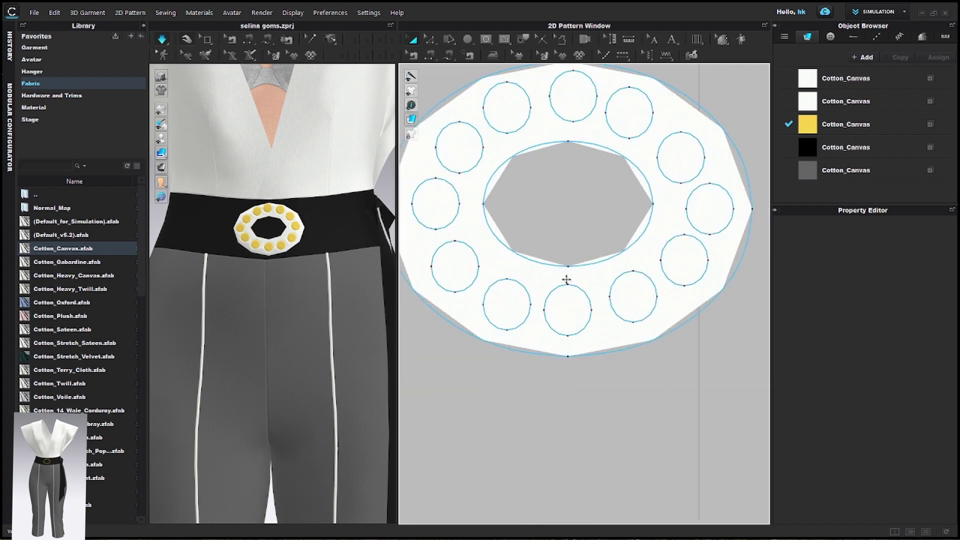
{"action": "left_click", "coordinate": [566, 278]}
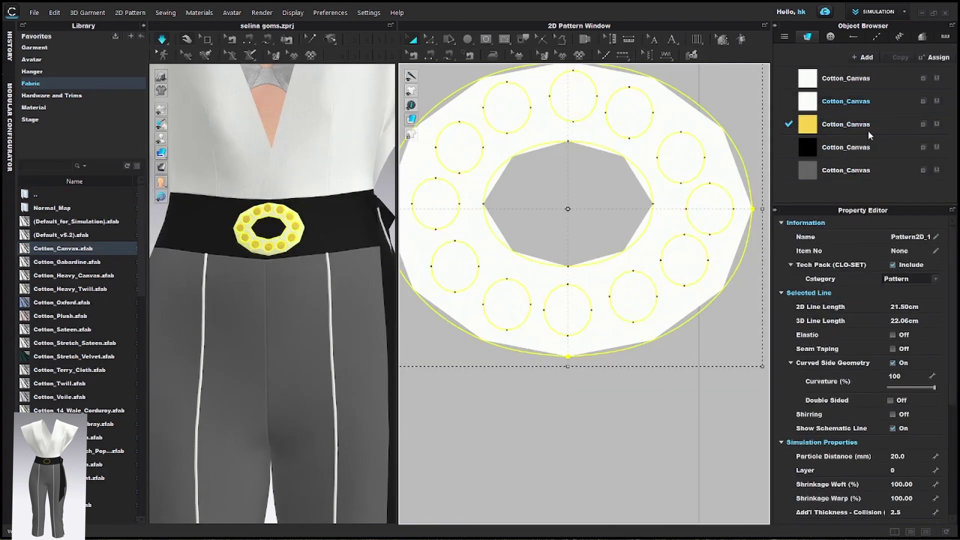
{"action": "left_click", "coordinate": [862, 103]}
{"action": "left_click", "coordinate": [862, 102]}
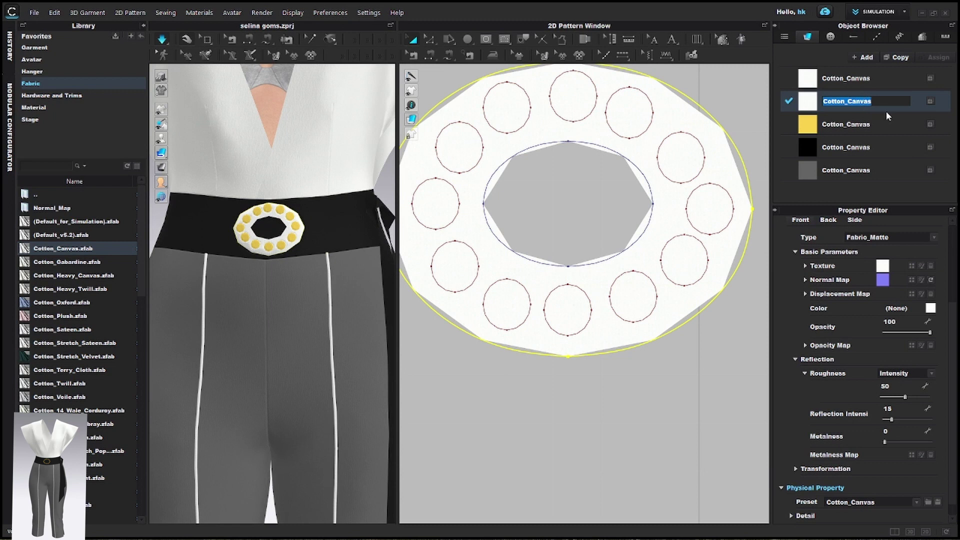
{"action": "left_click", "coordinate": [930, 309]}
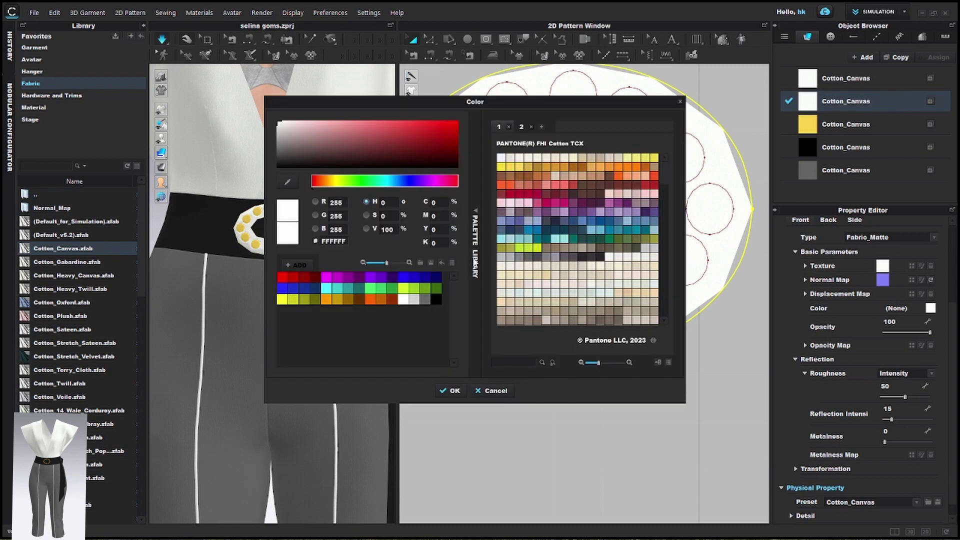
{"action": "left_click", "coordinate": [531, 168]}
{"action": "left_click", "coordinate": [510, 167]}
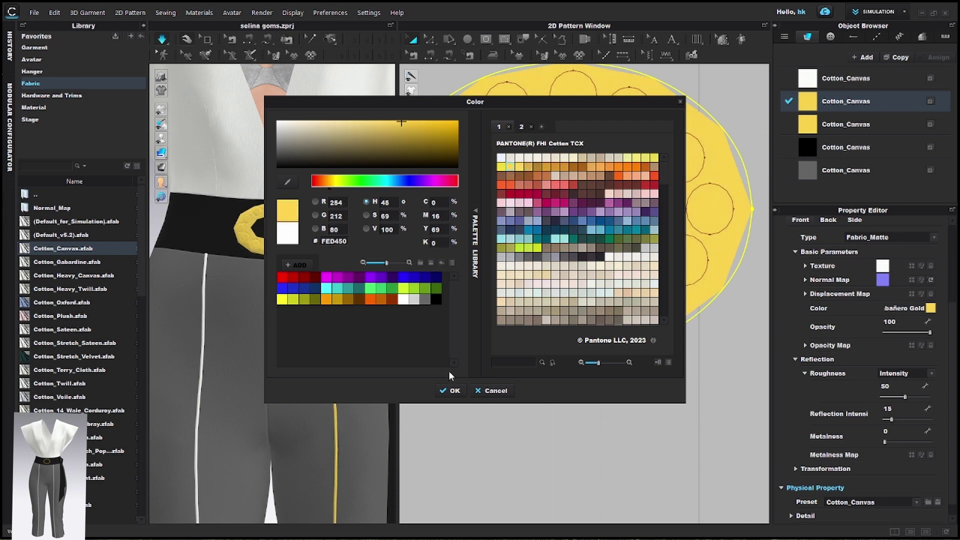
{"action": "left_click", "coordinate": [654, 158]}
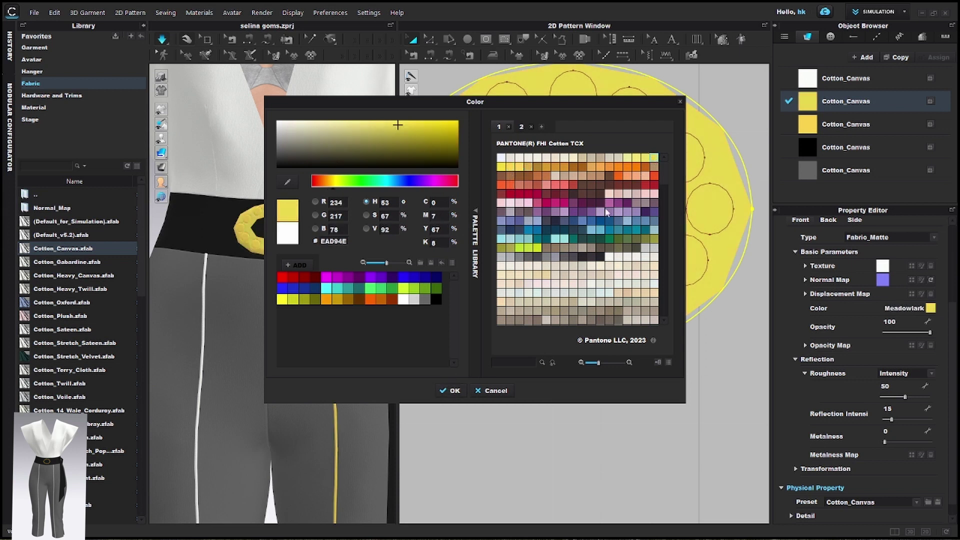
{"action": "left_click", "coordinate": [454, 393]}
{"action": "left_click", "coordinate": [492, 422]}
Step: Change the yellow piping on the trouser leg to the first, white Cotton_Canvas fabric
{"action": "scroll", "coordinate": [301, 311], "scroll_direction": "down", "scroll_amount": 5}
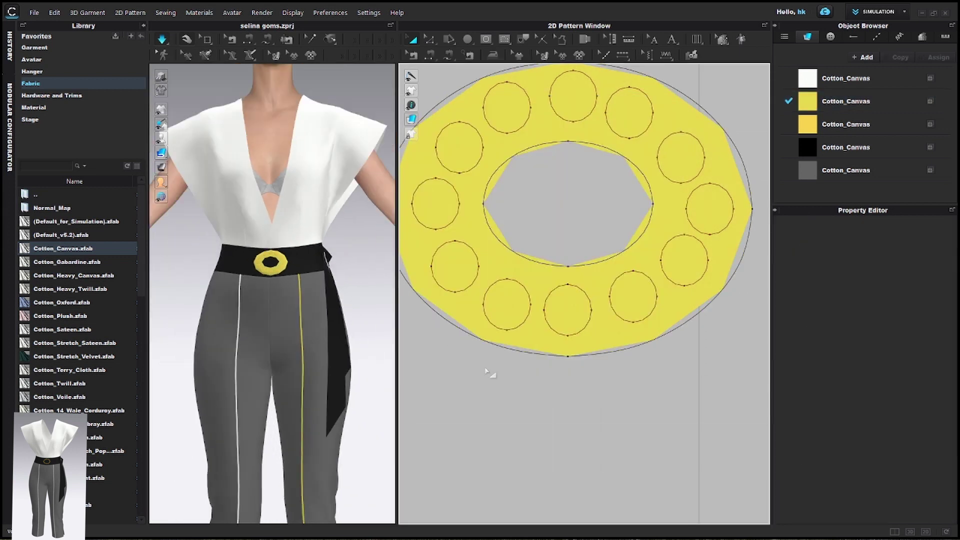
{"action": "scroll", "coordinate": [489, 373], "scroll_direction": "down", "scroll_amount": 5}
{"action": "scroll", "coordinate": [387, 361], "scroll_direction": "down", "scroll_amount": 2}
{"action": "left_click", "coordinate": [298, 360]}
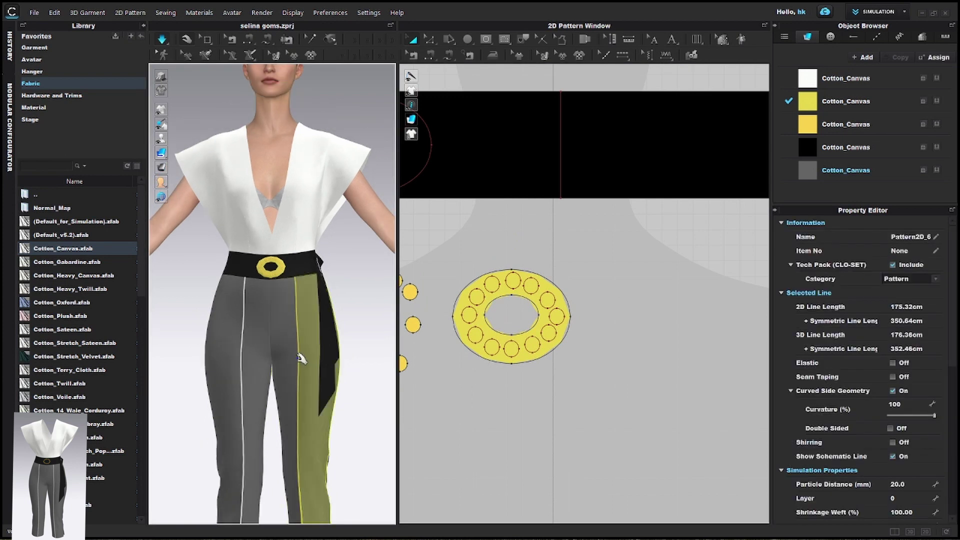
{"action": "left_click", "coordinate": [299, 370]}
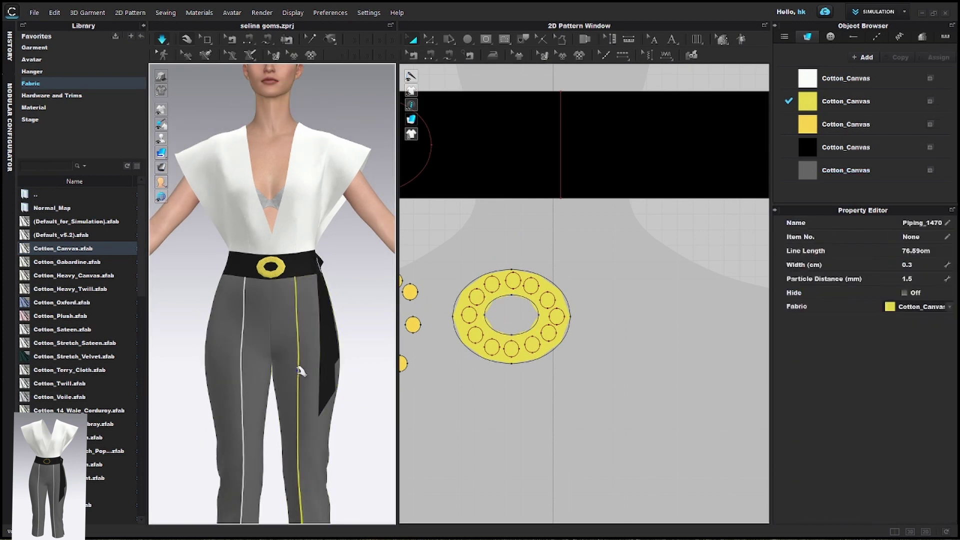
{"action": "left_click", "coordinate": [926, 310]}
{"action": "left_click", "coordinate": [908, 321]}
{"action": "left_click", "coordinate": [670, 358]}
{"action": "scroll", "coordinate": [574, 352], "scroll_direction": "down", "scroll_amount": 5}
{"action": "scroll", "coordinate": [320, 339], "scroll_direction": "down", "scroll_amount": 2}
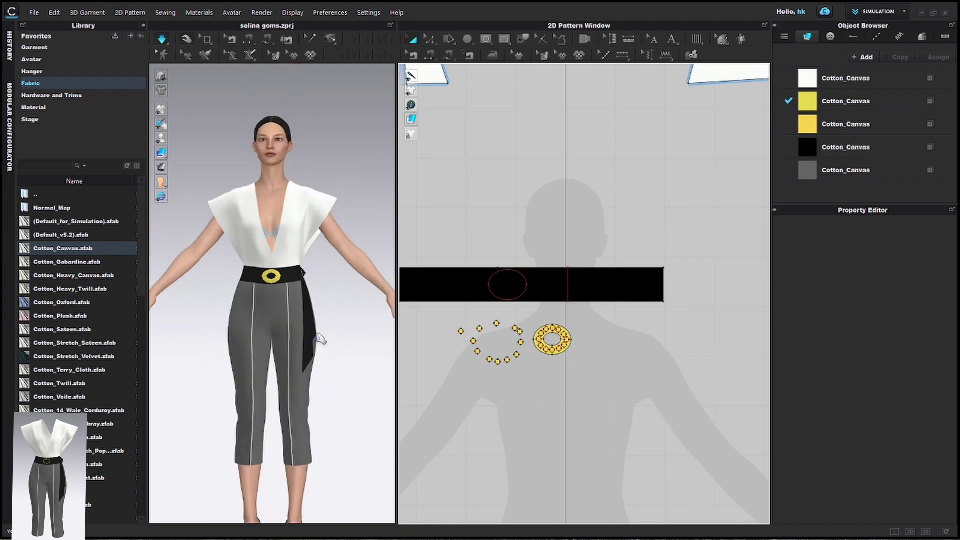
Step: Pull the top's wrap front panels into place on the avatar and save the project
{"action": "scroll", "coordinate": [320, 339], "scroll_direction": "down", "scroll_amount": 2}
{"action": "left_click", "coordinate": [281, 246]}
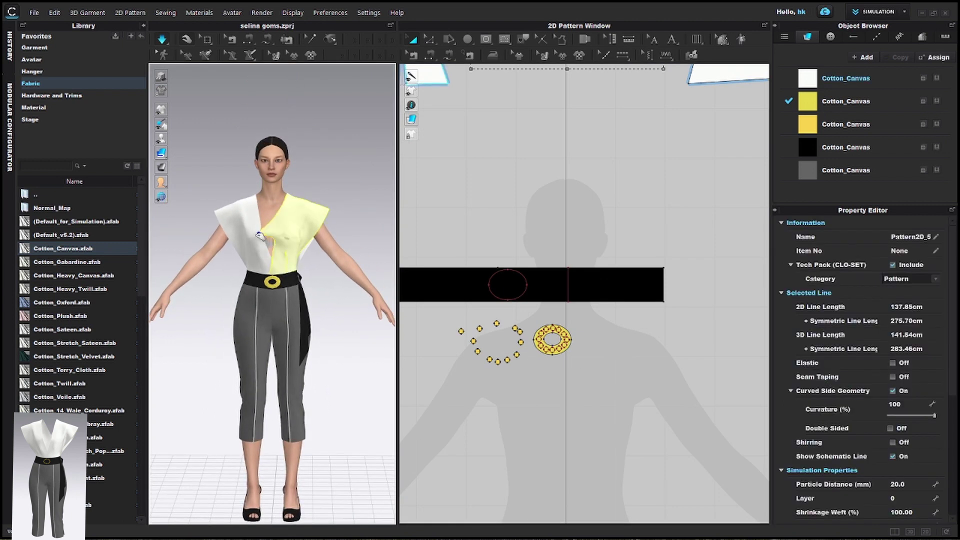
{"action": "right_click_drag", "start_coordinate": [265, 240], "coordinate": [280, 325]}
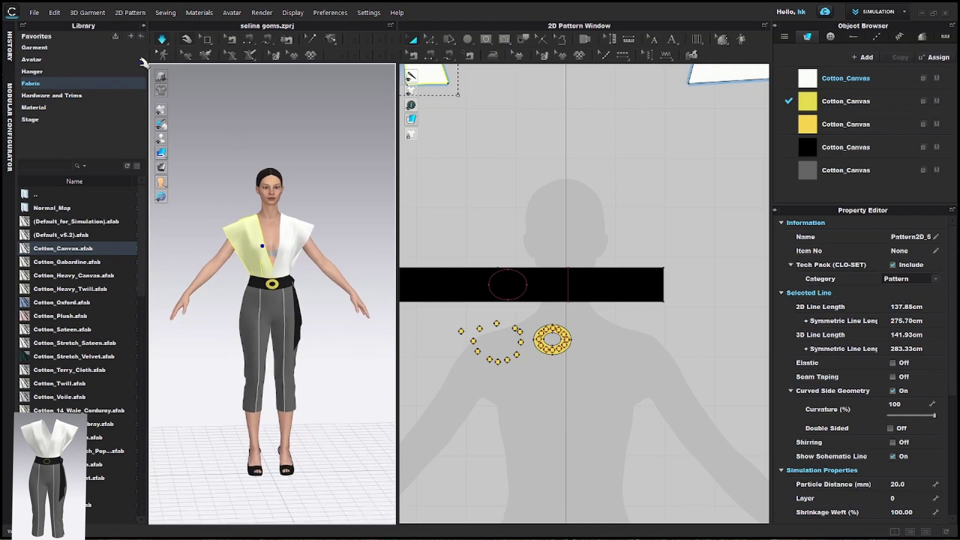
{"action": "left_click", "coordinate": [34, 14]}
{"action": "left_click", "coordinate": [43, 59]}
Step: Widen the 3D view, turn the avatar to face front and open the turntable video capture
{"action": "left_click_drag", "start_coordinate": [396, 245], "coordinate": [484, 245]}
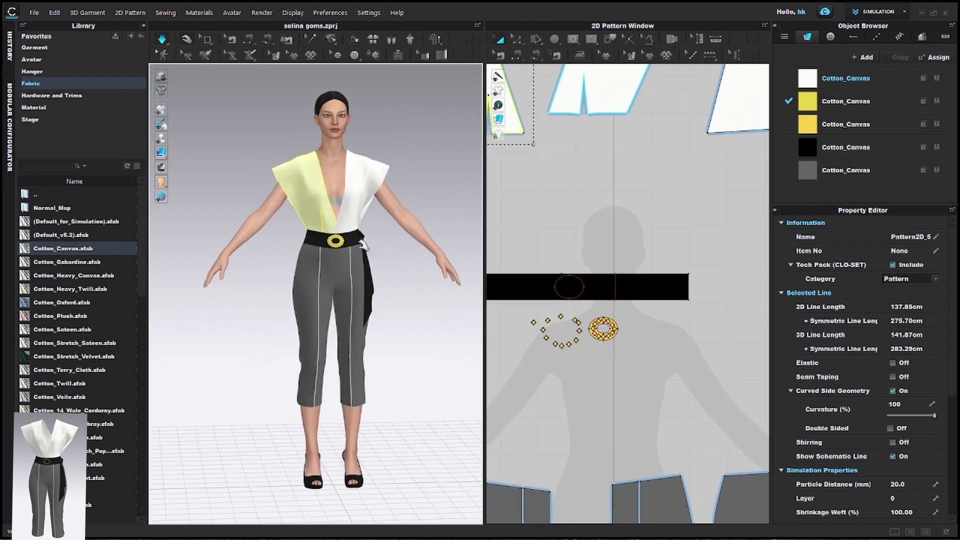
{"action": "right_click_drag", "start_coordinate": [364, 245], "coordinate": [344, 241]}
{"action": "left_click", "coordinate": [34, 13]}
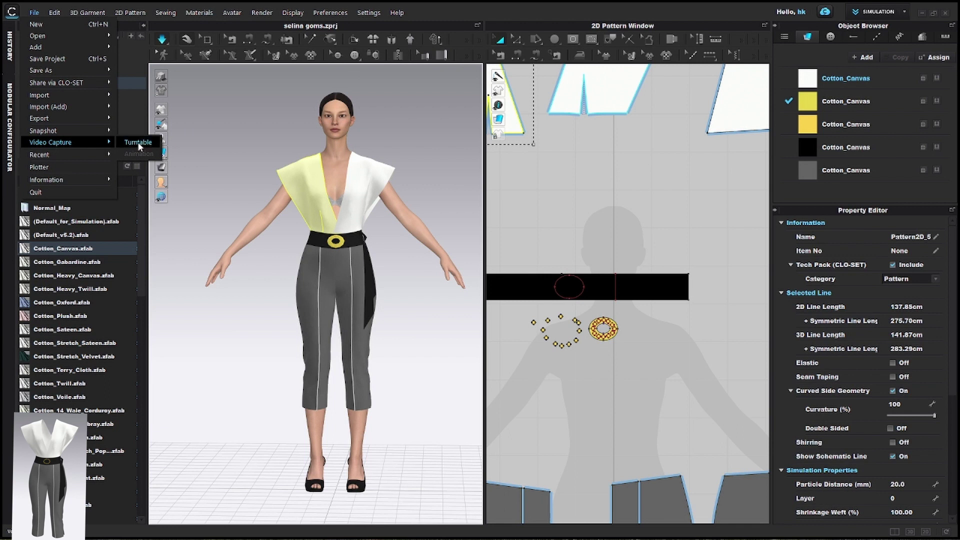
{"action": "left_click", "coordinate": [138, 142]}
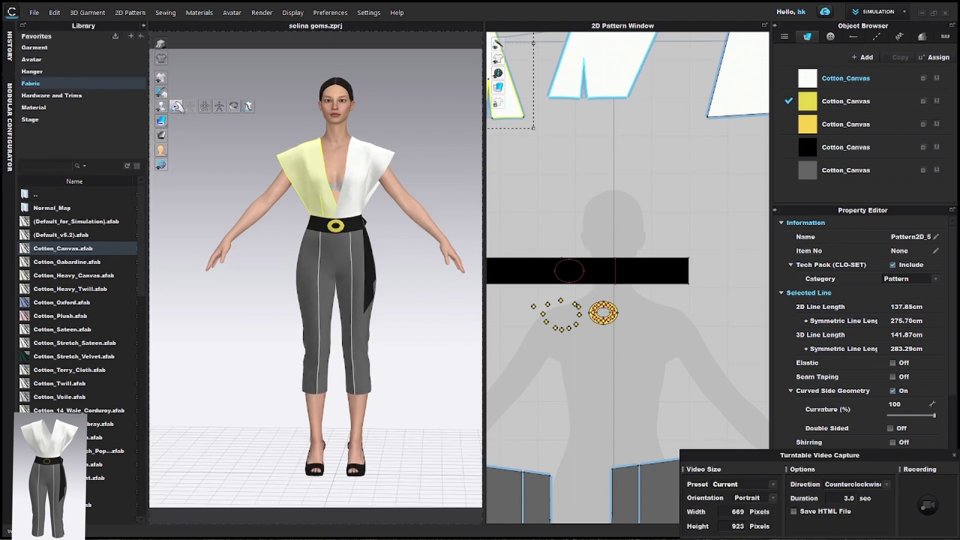